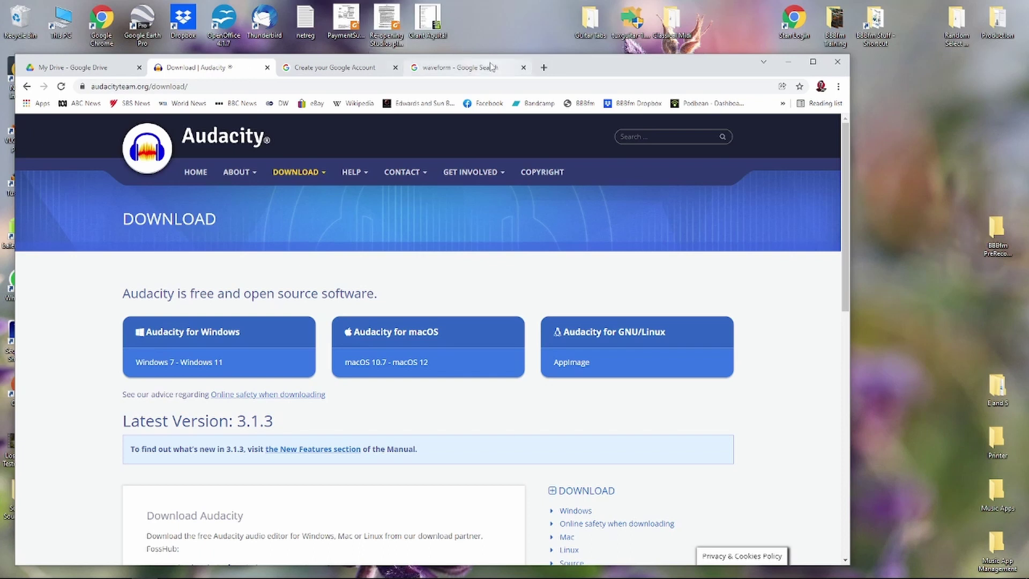
- Look over the Audacity download page, then finish on the 'waveform' Google results
click(450, 67)
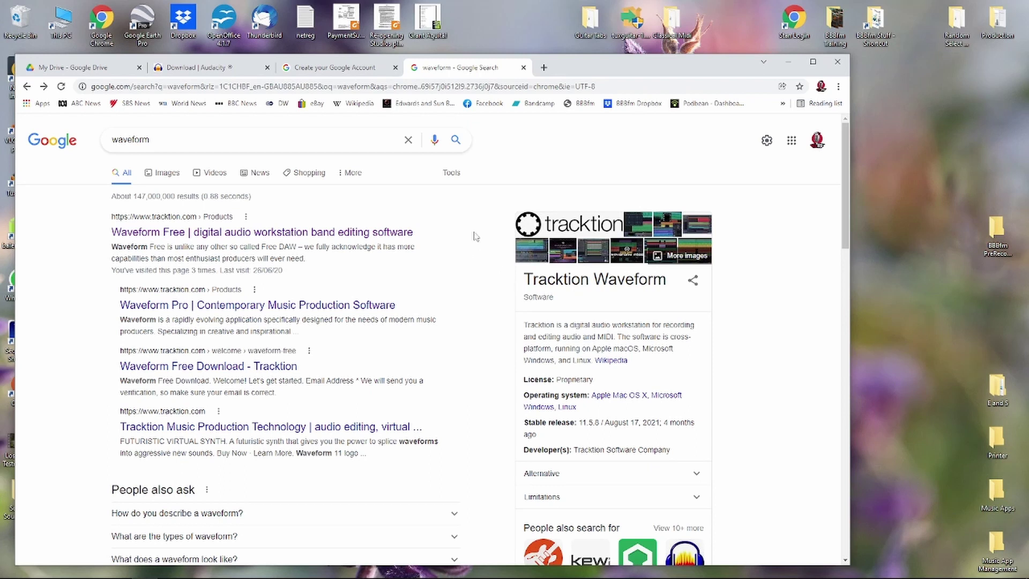
click(243, 70)
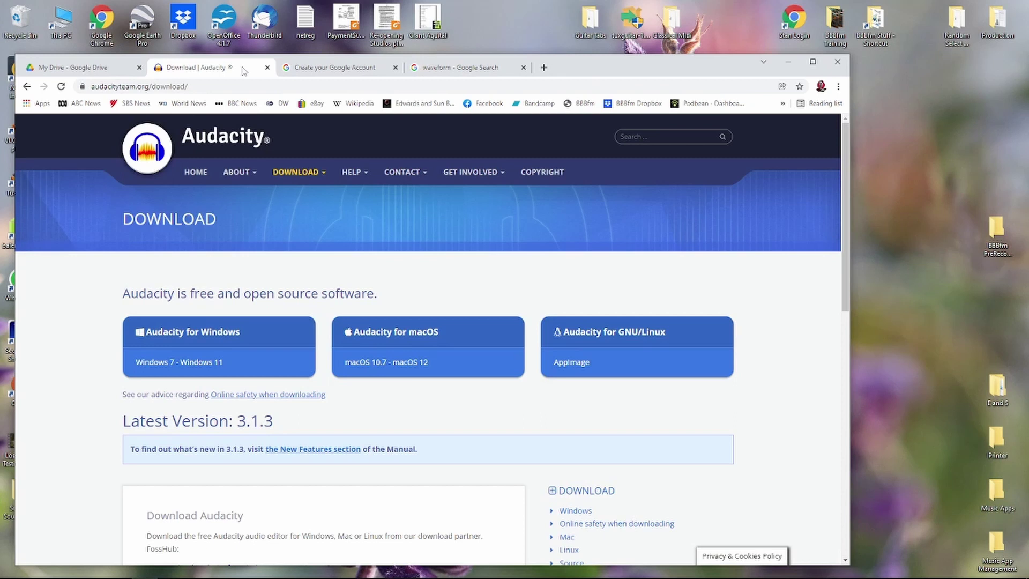
click(27, 86)
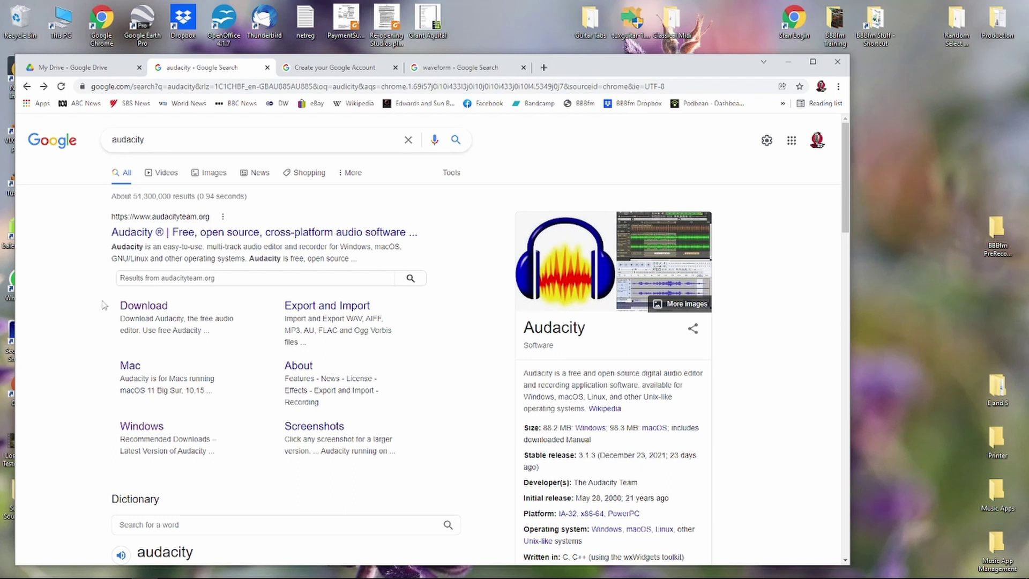
click(148, 309)
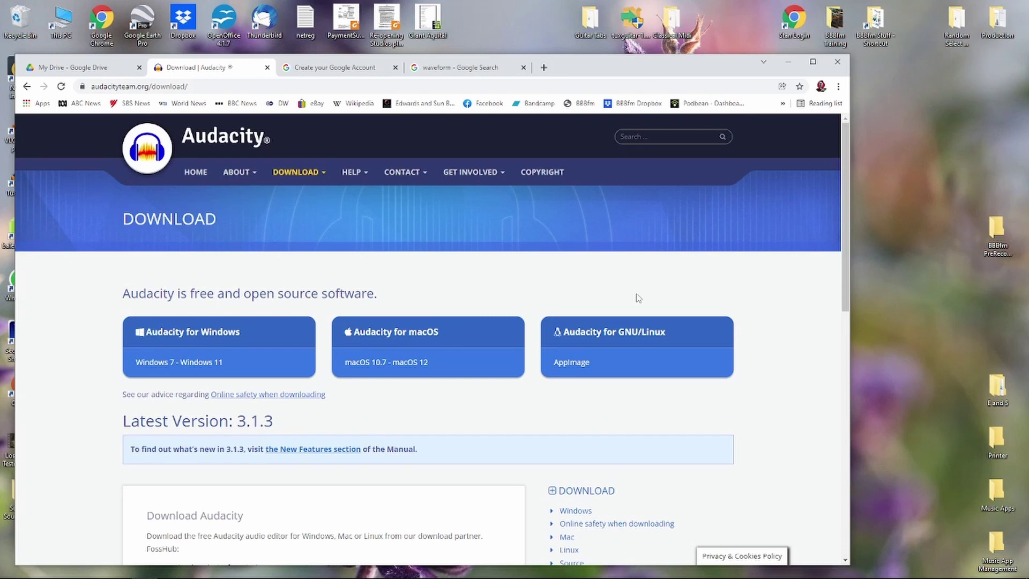
click(461, 68)
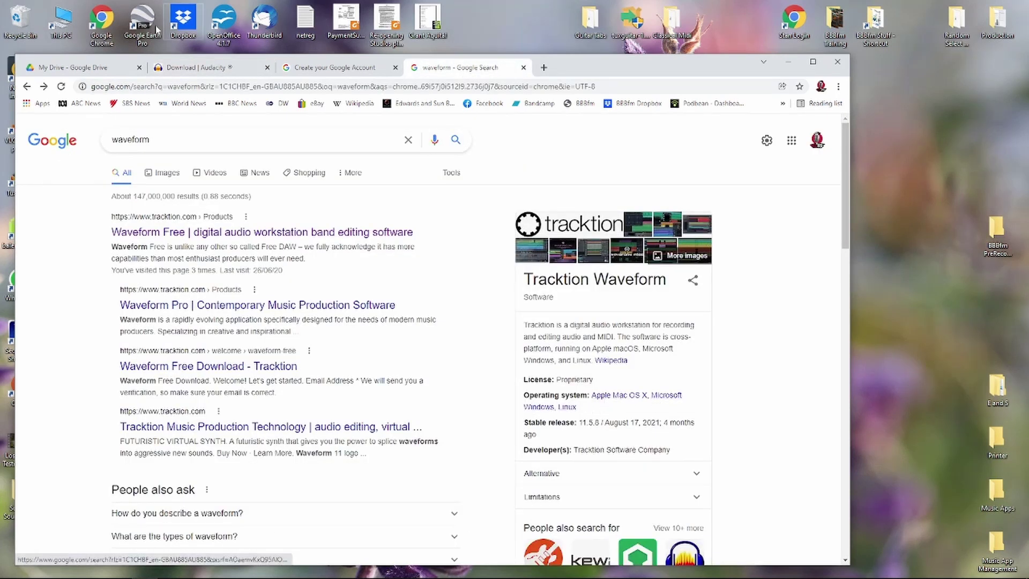
- Go back to the 'Download | Audacity' tab offering version 3.1.3 builds
click(217, 68)
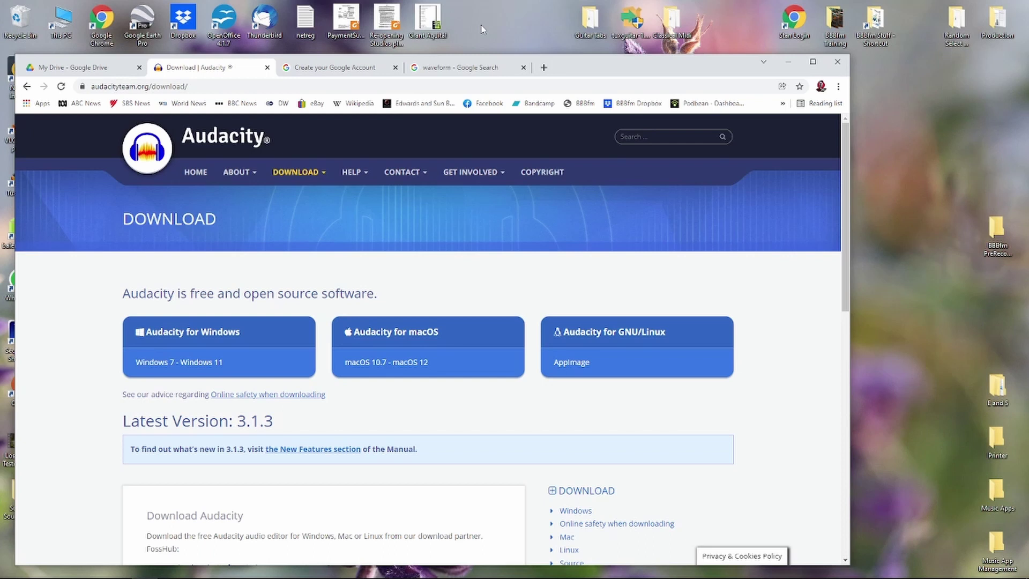
- Switch to the blank 'Create your Google Account' sign-up form tab
click(335, 67)
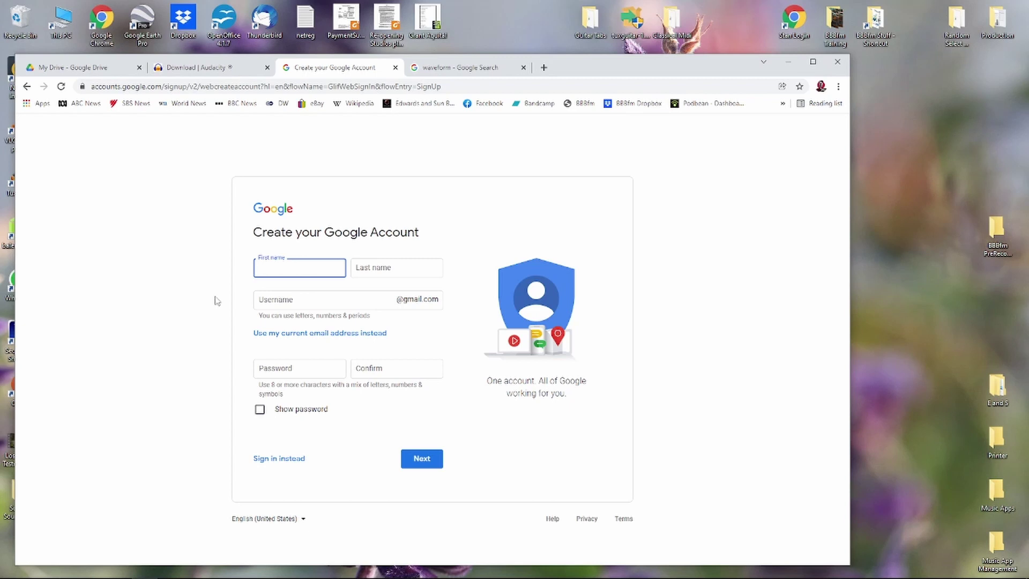
- Switch to the 'My Drive - Google Drive' tab
click(105, 69)
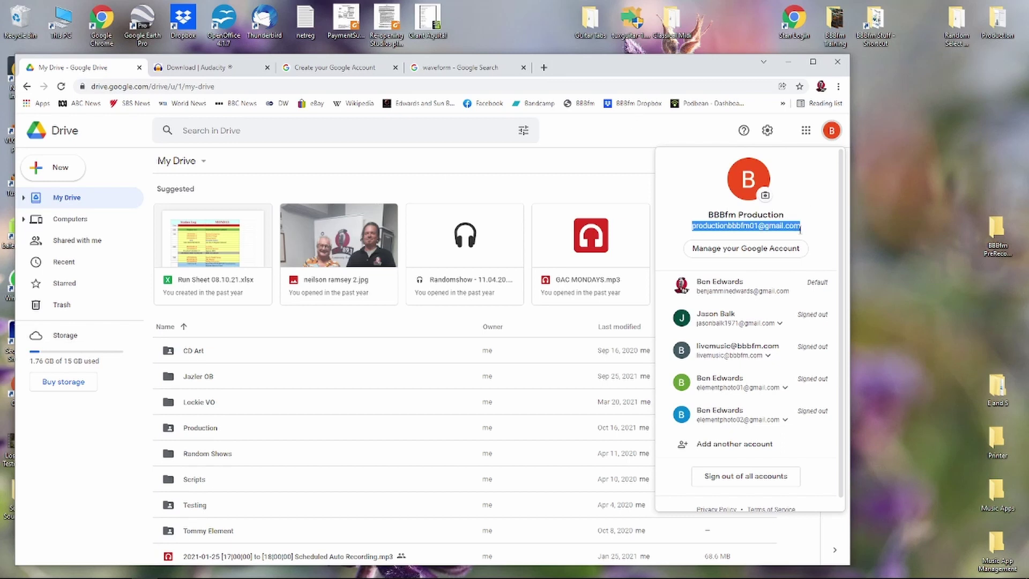
click(690, 229)
drag(690, 229, 803, 231)
click(807, 193)
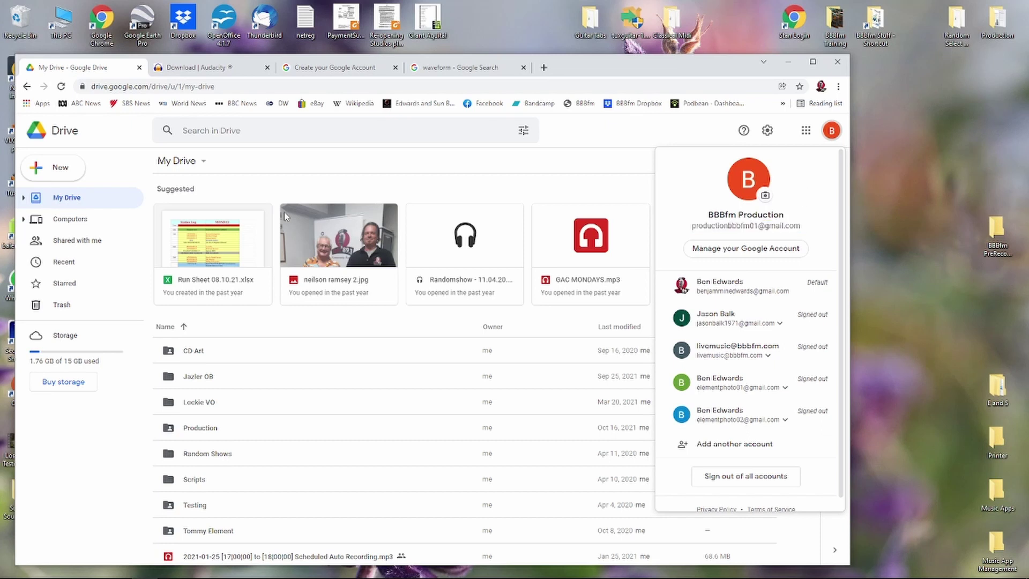
- Open the Share settings for the Production folder from its context menu
right_click(203, 433)
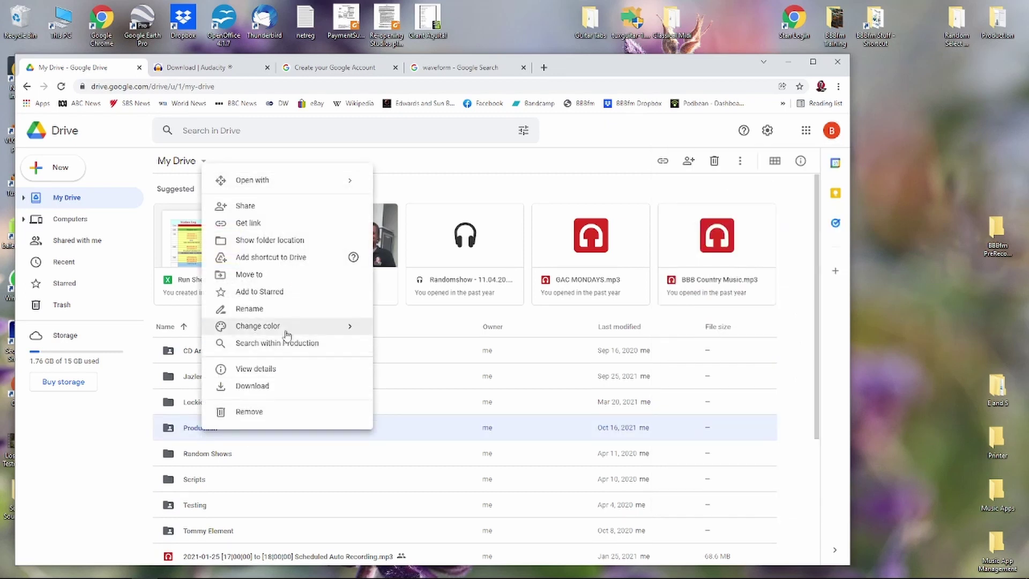
click(277, 214)
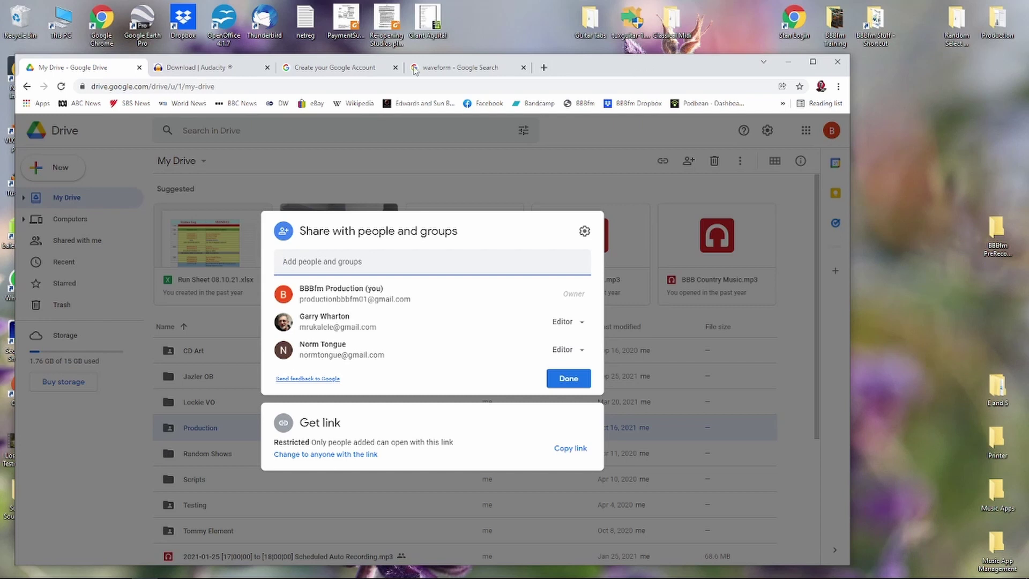
- Close the Production folder's sharing dialog with Done, returning to My Drive
click(577, 379)
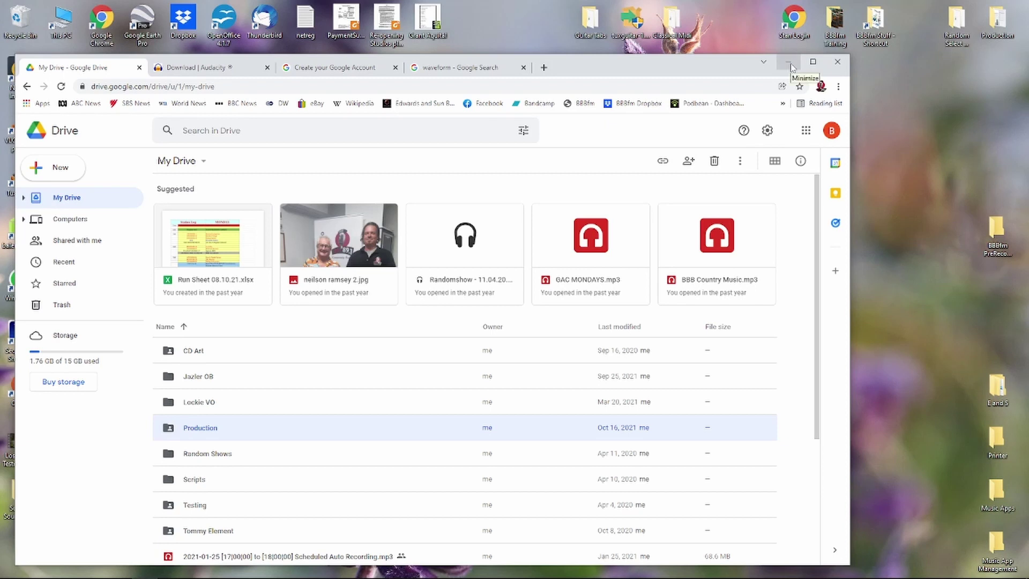
- Minimize Chrome, then reposition and heighten the Audacity 'Ween - 05' window
click(789, 63)
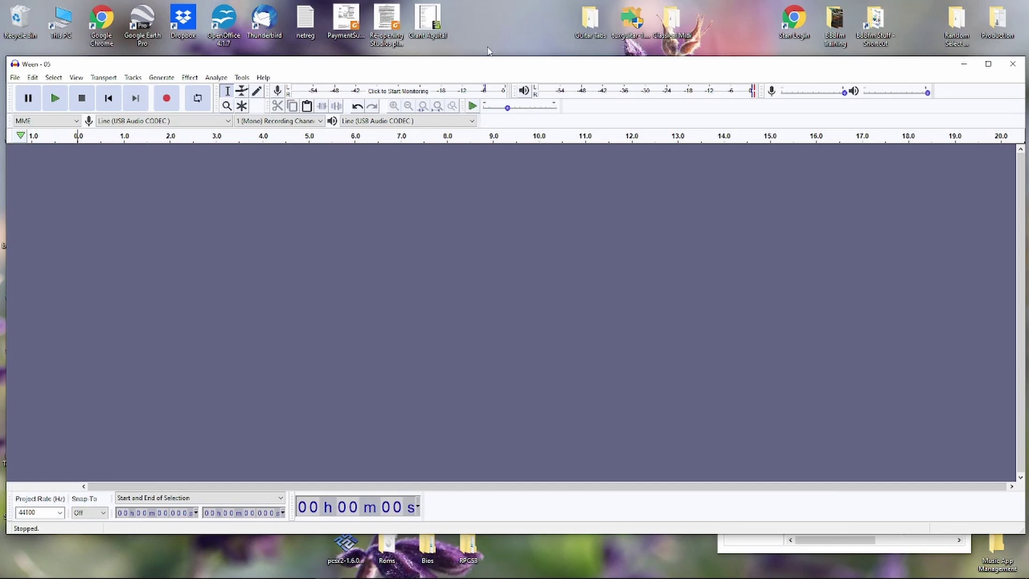
drag(421, 71, 421, 61)
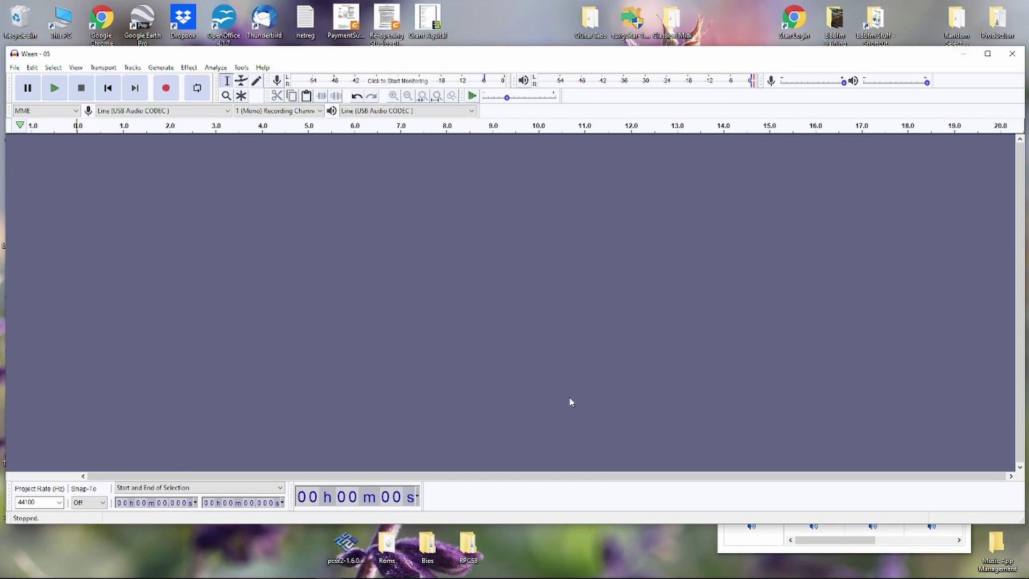
mouse_move(518, 552)
drag(534, 524, 533, 570)
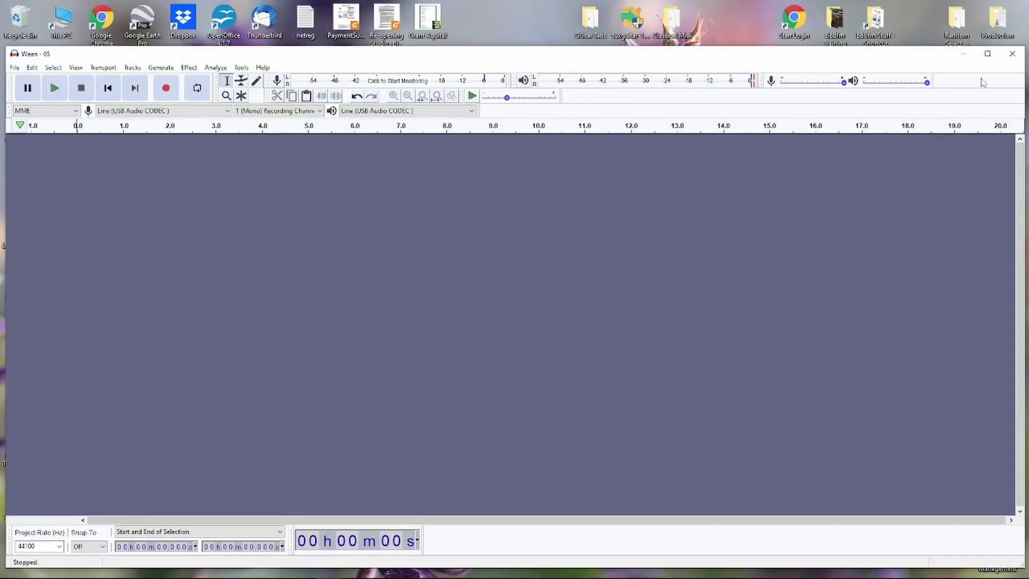
drag(884, 56, 884, 60)
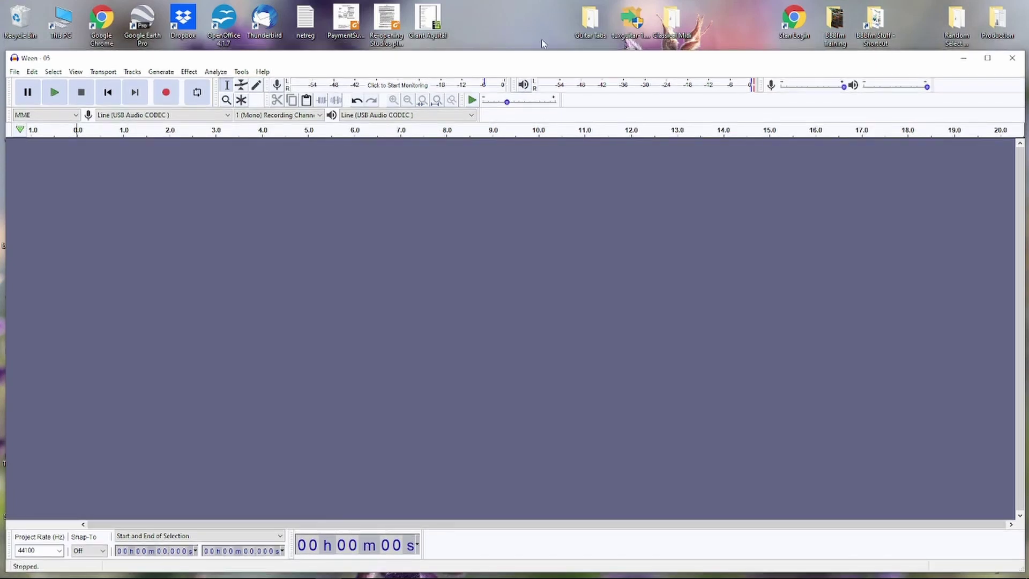
click(32, 72)
drag(232, 58, 234, 56)
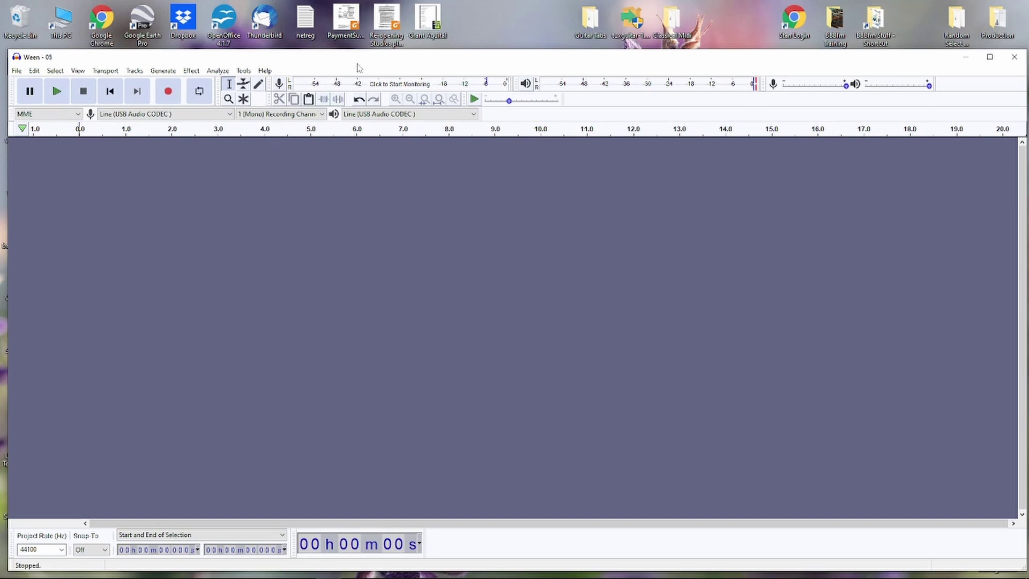
drag(359, 62, 357, 63)
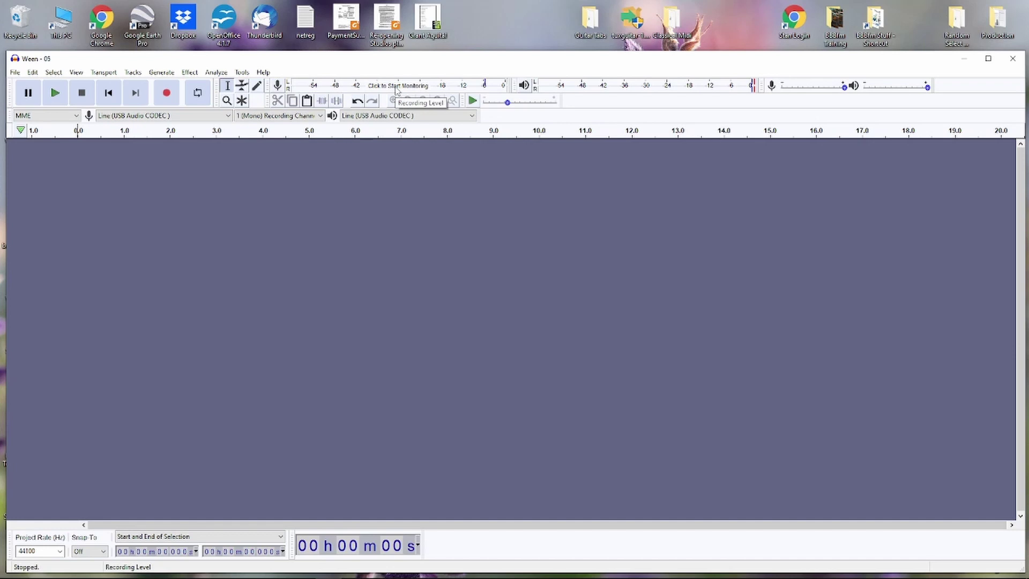
- Start monitoring the Line (USB Audio CODEC) input on the recording meter
click(396, 86)
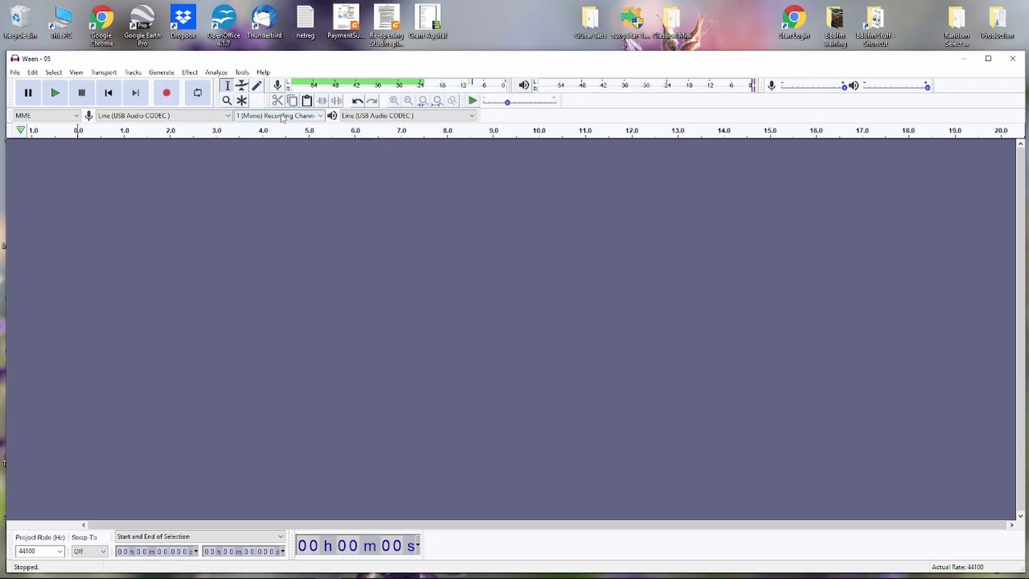
- Record about 49 seconds of speech into Audio Track #1, then stop
click(167, 93)
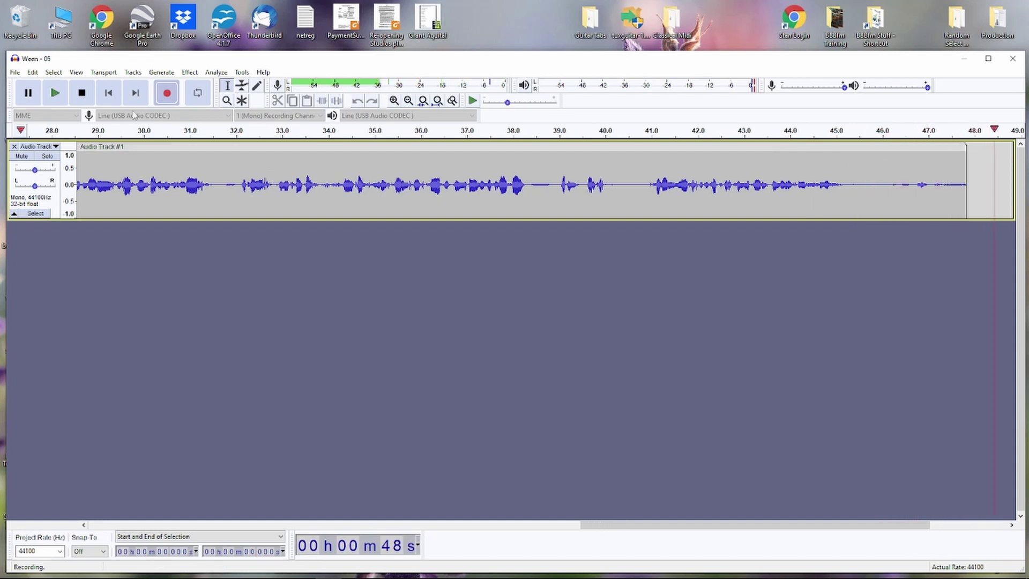
click(81, 94)
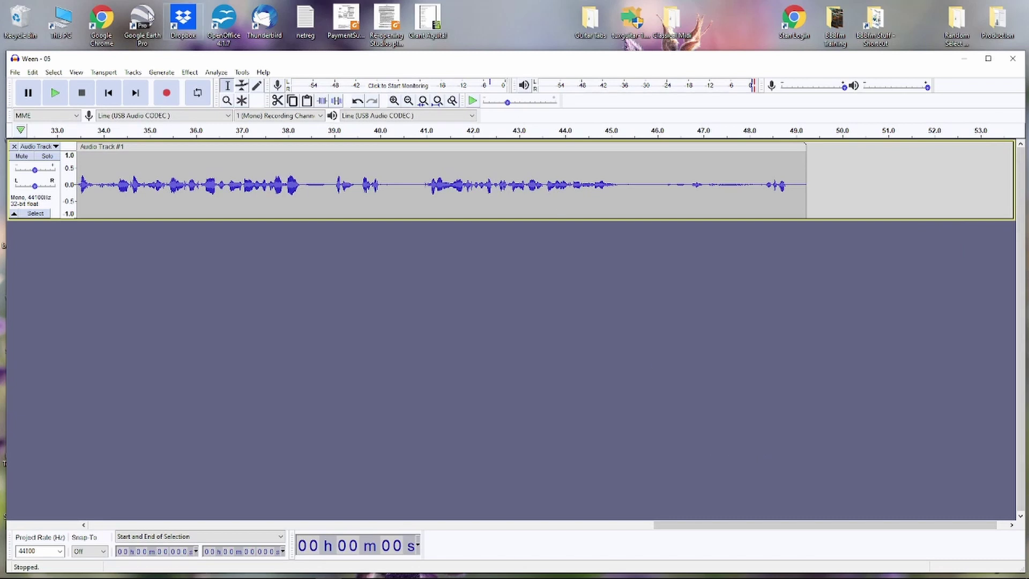
- Zoom the timeline out three times with Ctrl+3 until the whole 49-second clip fits
click(76, 72)
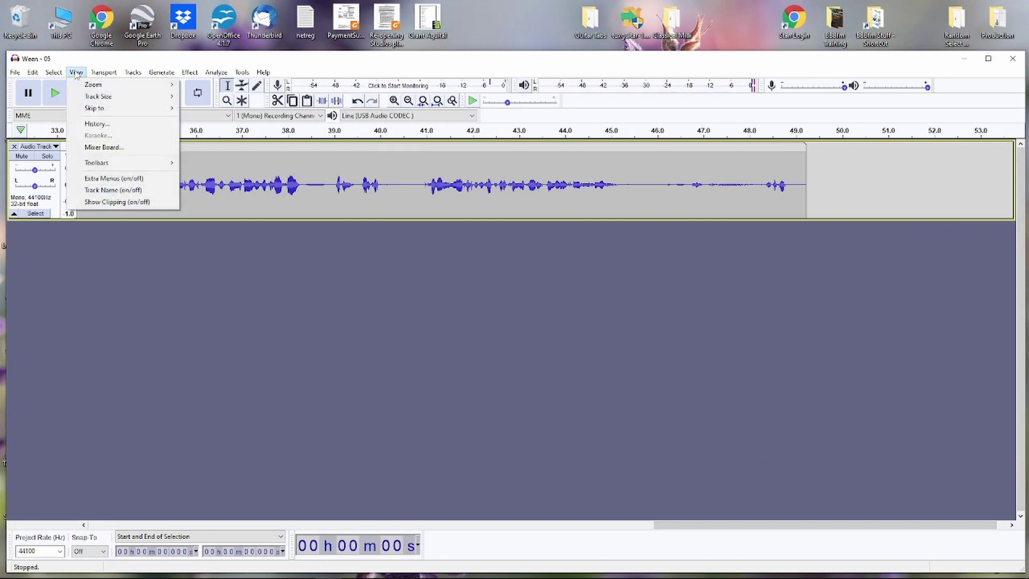
mouse_move(114, 91)
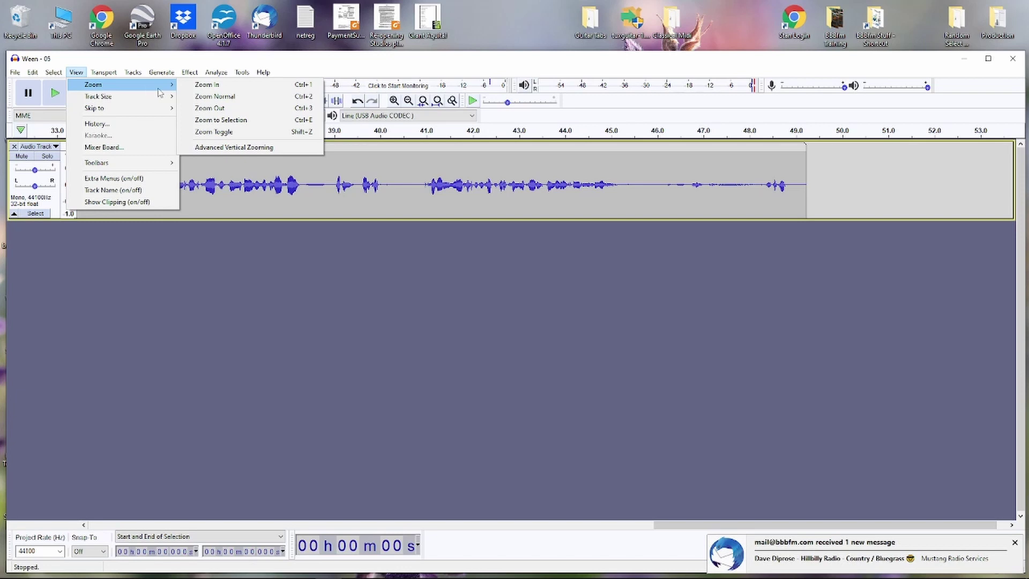
click(288, 353)
key(ctrl+3)
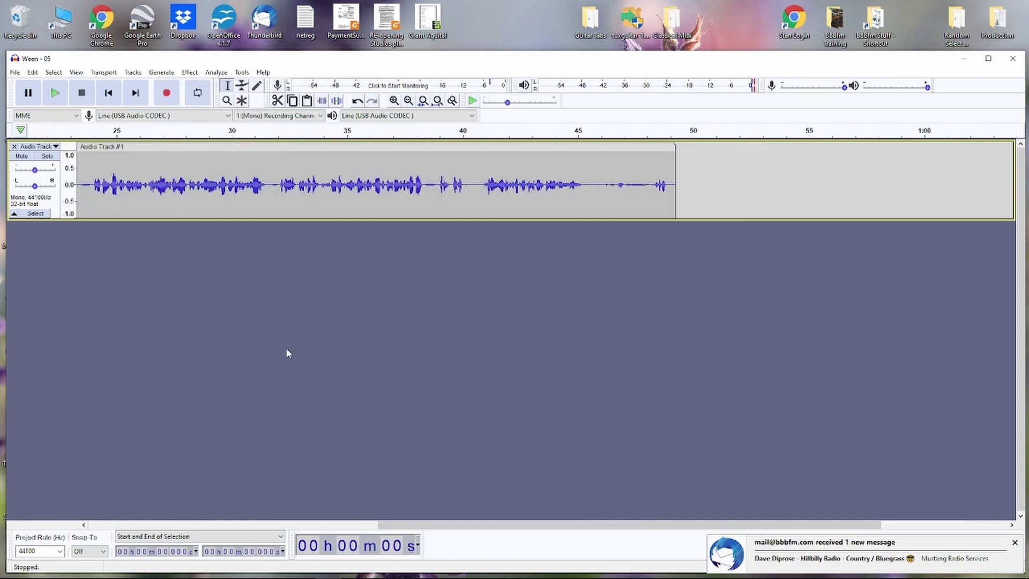
key(ctrl+3)
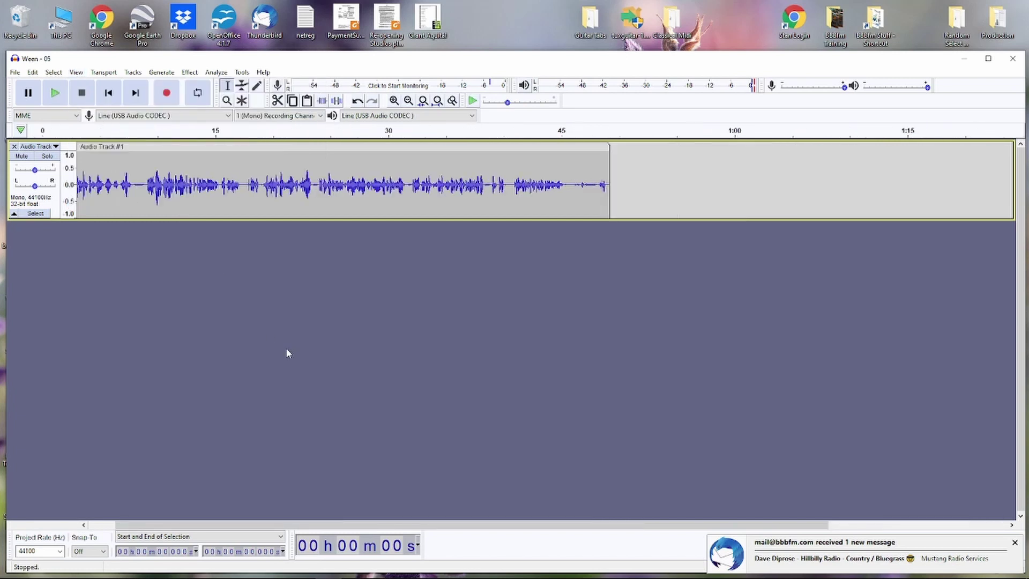
key(ctrl+3)
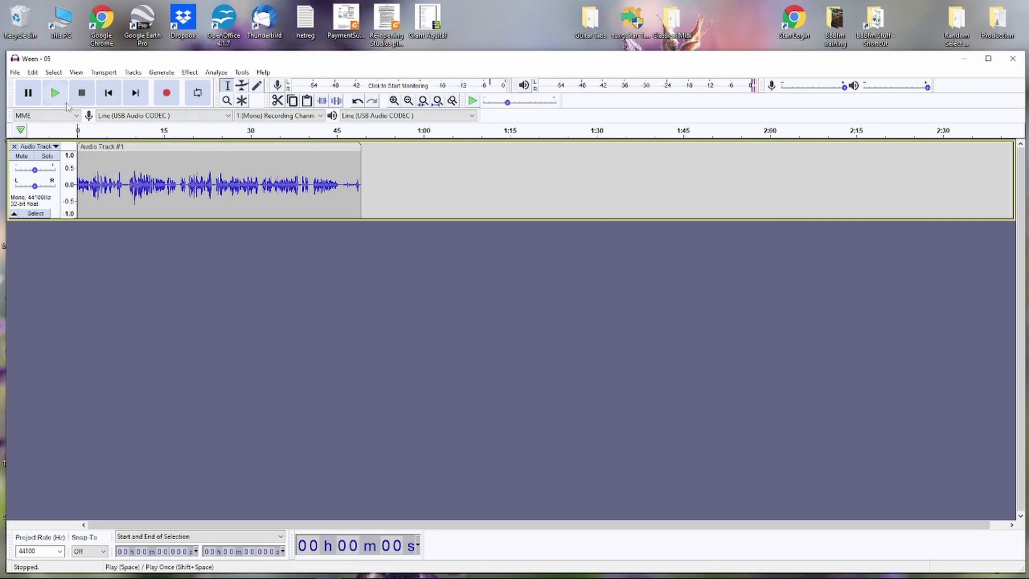
click(110, 94)
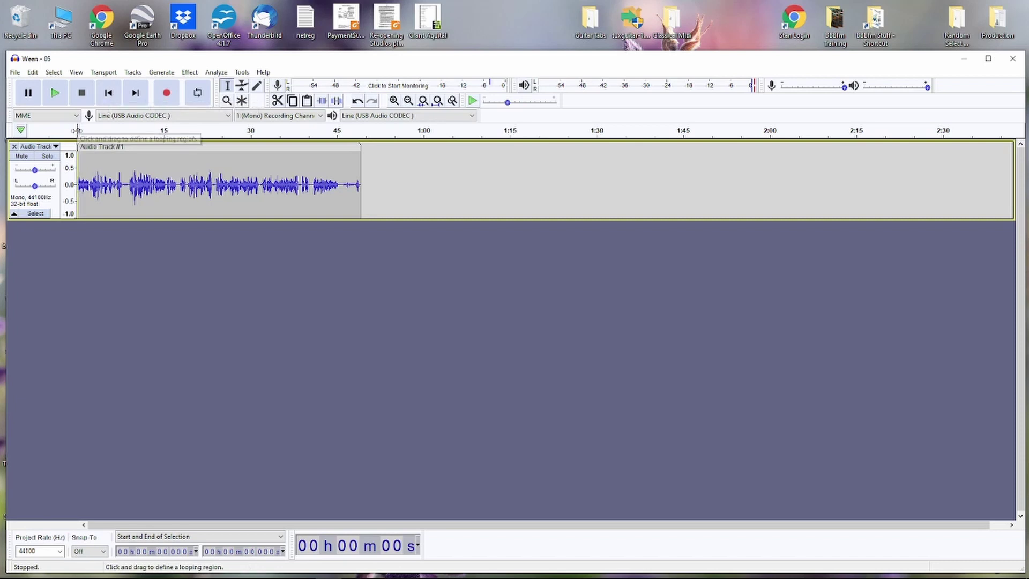
click(131, 161)
click(187, 162)
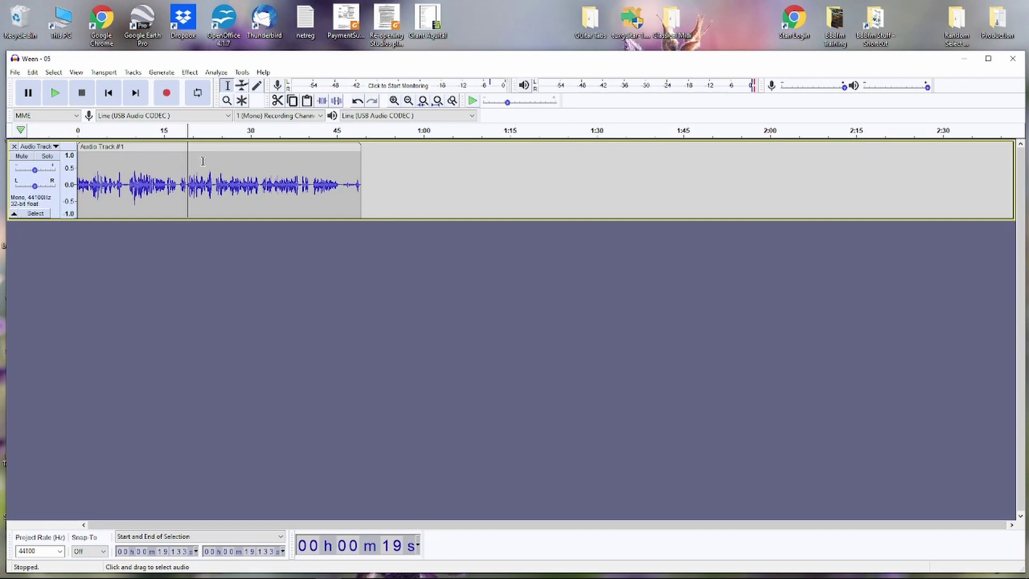
click(222, 164)
click(267, 166)
key(space)
key(space)
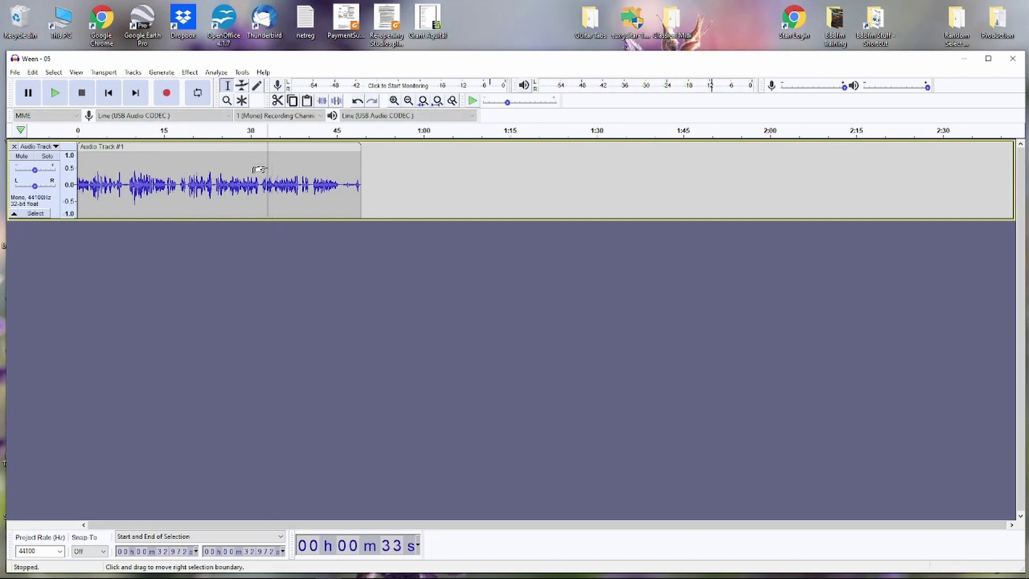
click(109, 92)
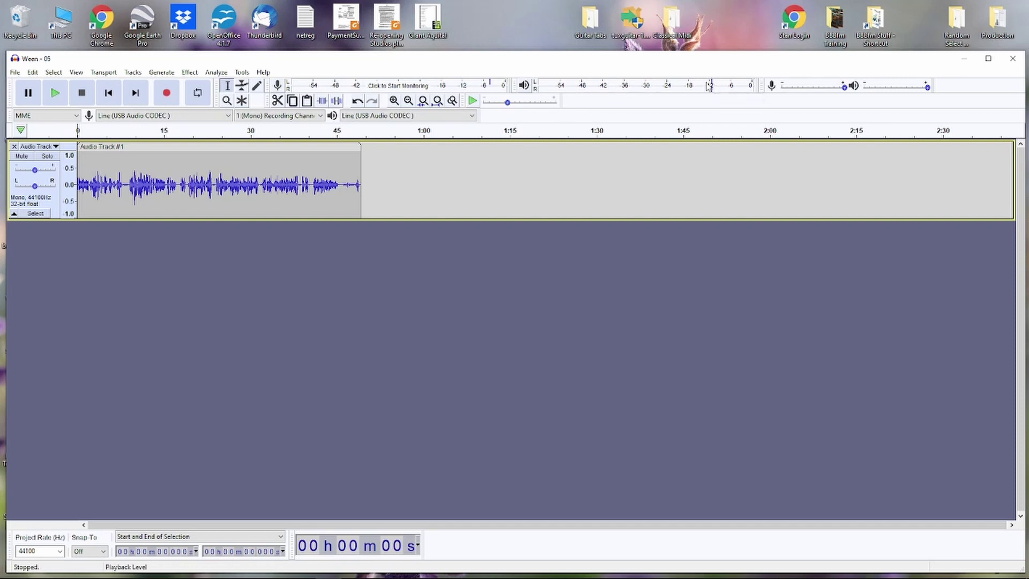
click(55, 94)
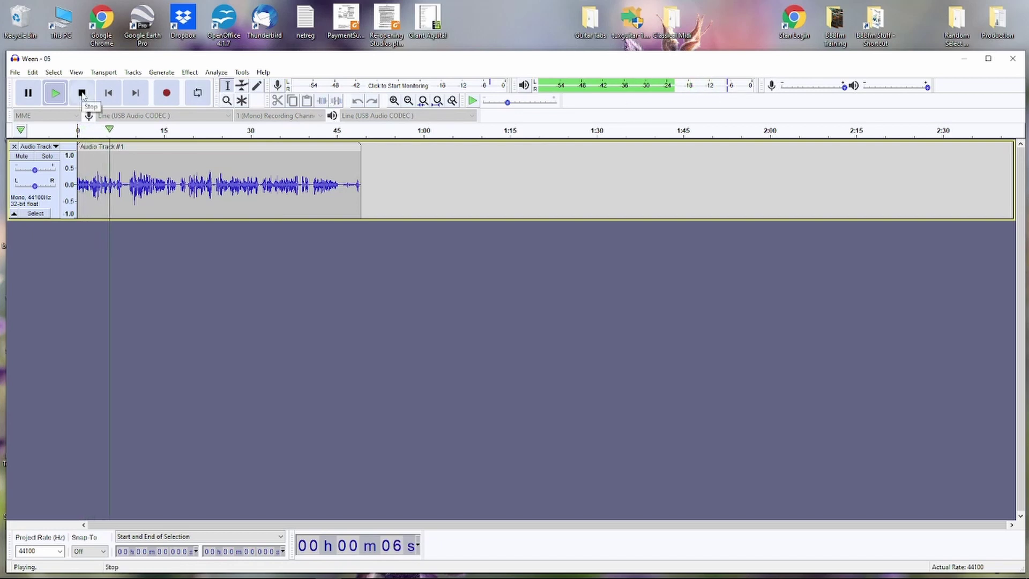
click(82, 94)
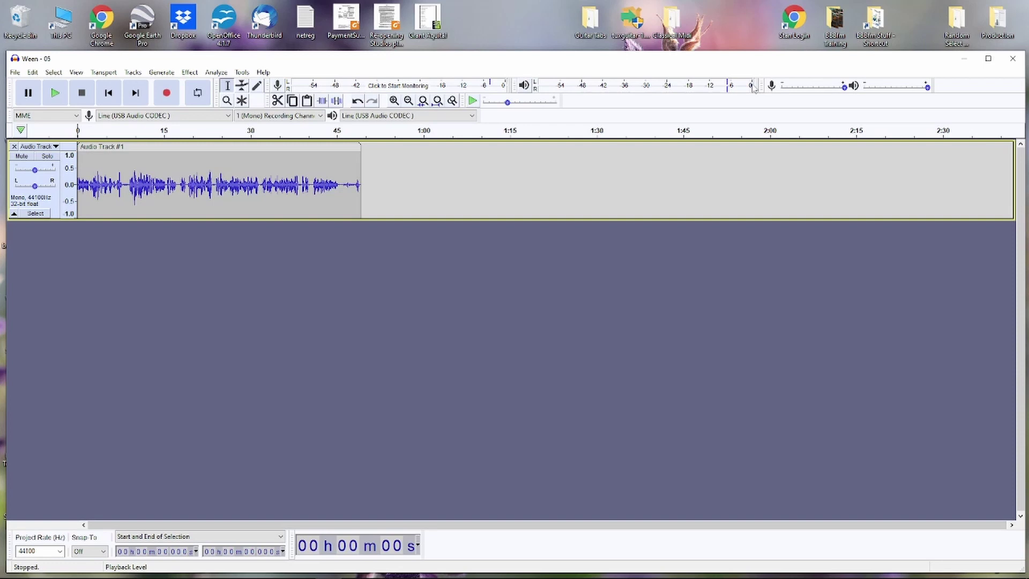
- Delete the recorded Audio Track #1 to empty the project, then select the Random Select folder
click(15, 146)
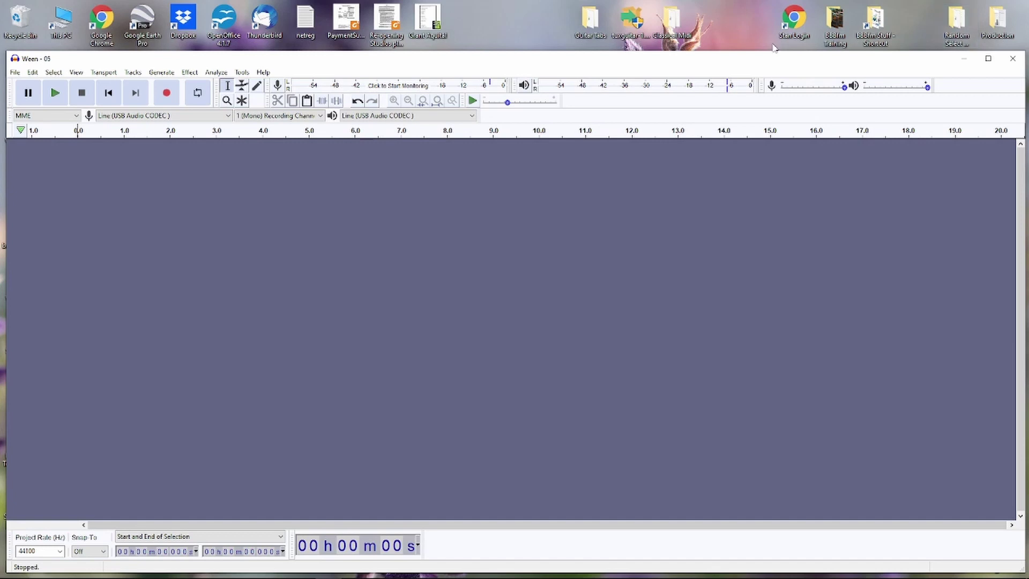
click(957, 29)
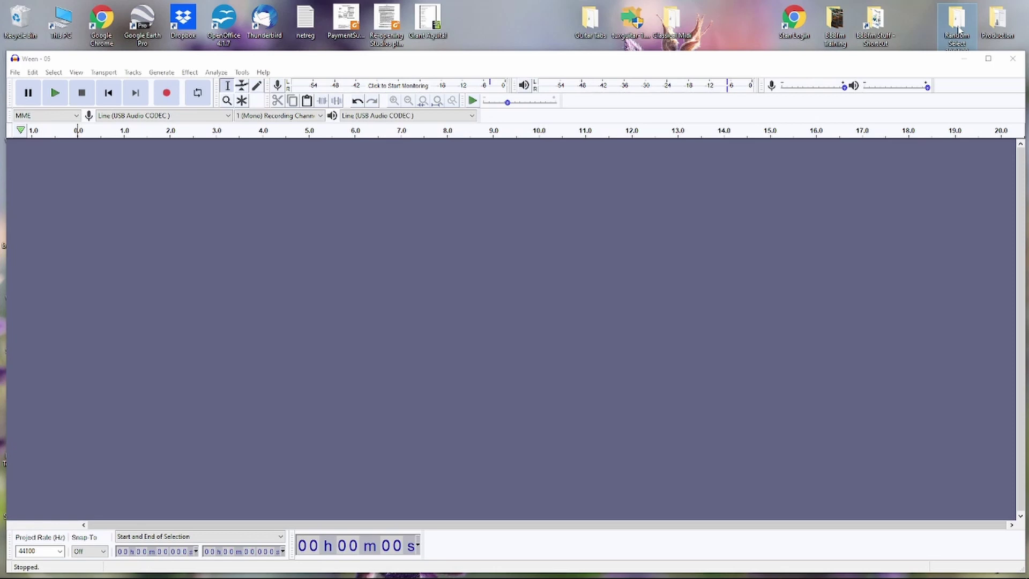
- Import 03-cog-the_truth_and_other_lies from the Random Select 19.04.20 folder as a stereo track
double_click(957, 29)
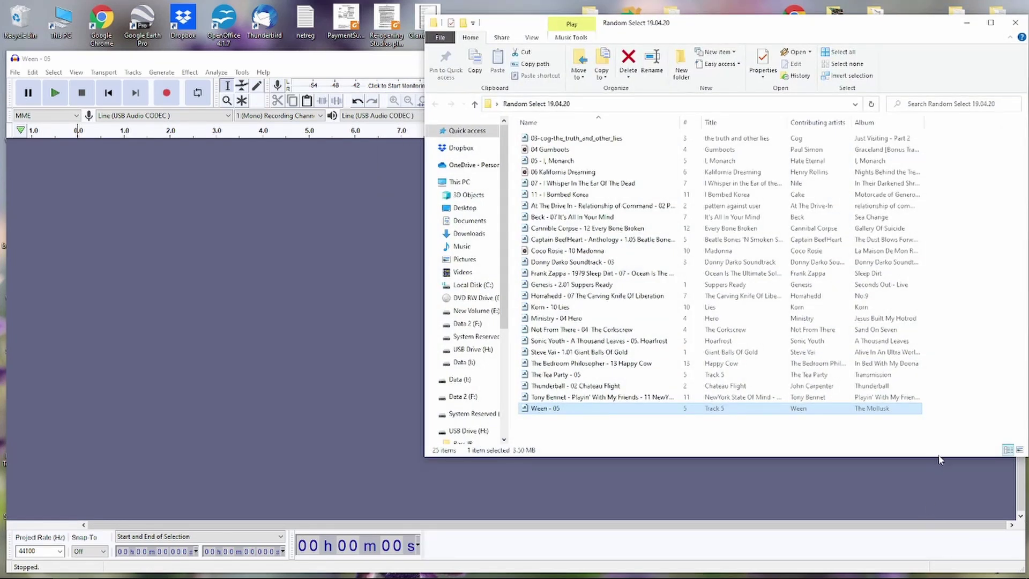
drag(940, 455, 946, 257)
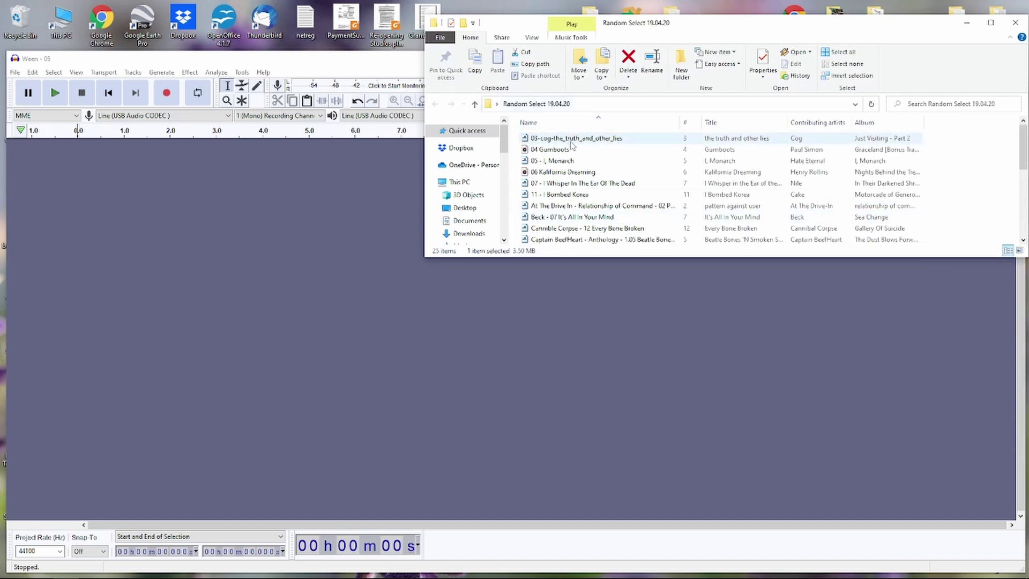
drag(571, 141, 179, 235)
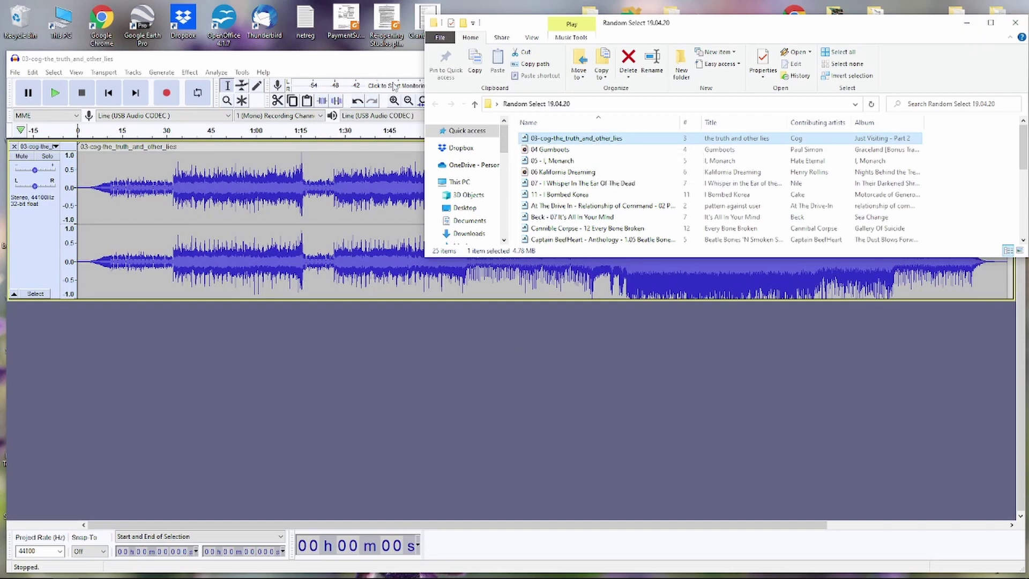
click(331, 64)
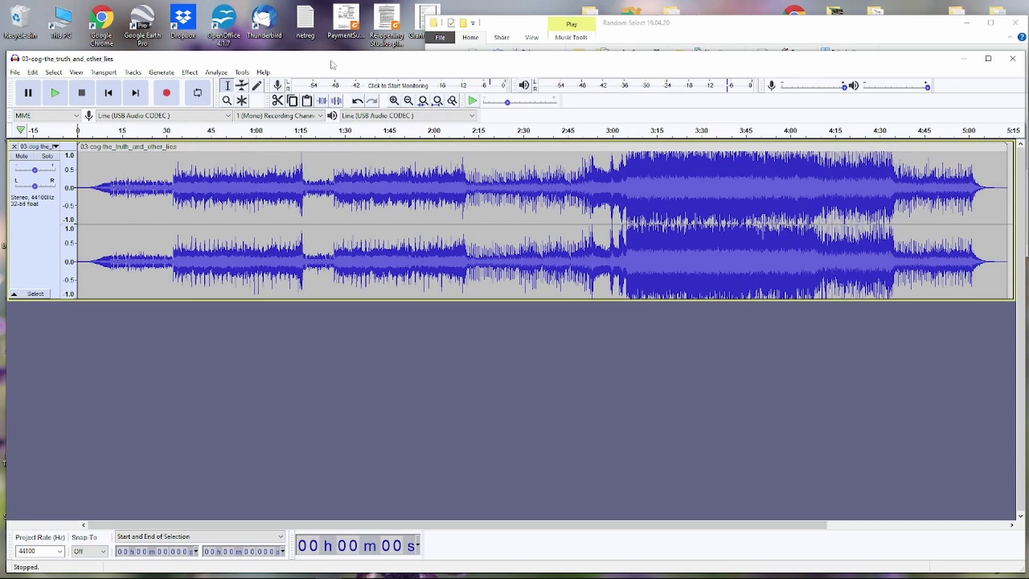
- Zoom out and rename the imported Cog song's track to 'ST 1'
key(ctrl+3)
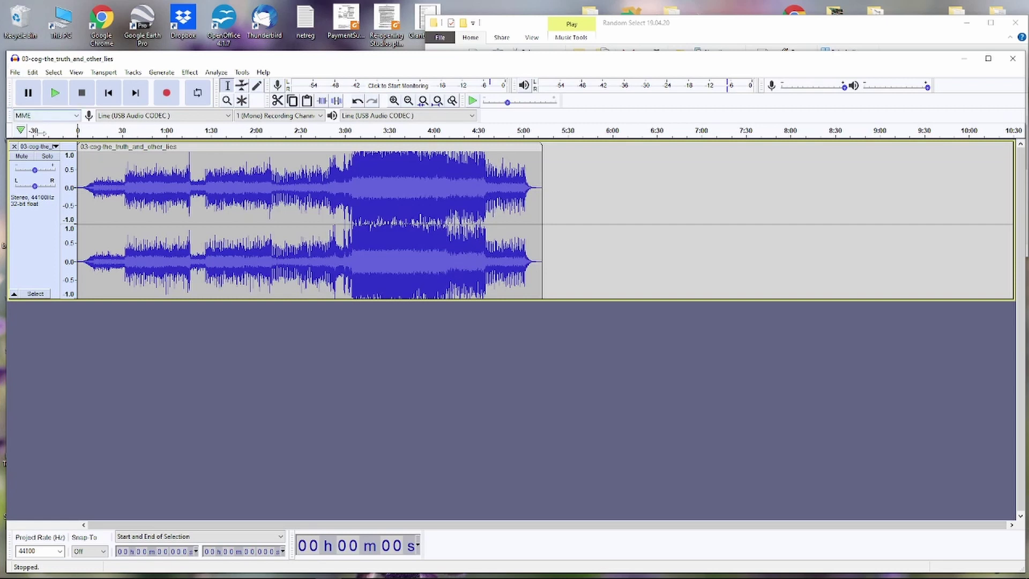
click(51, 147)
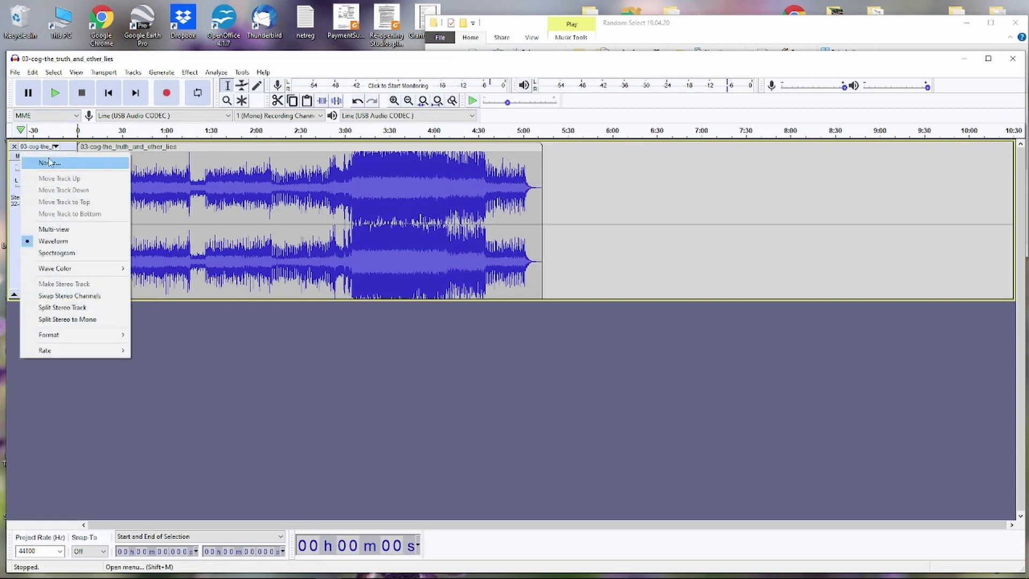
click(49, 162)
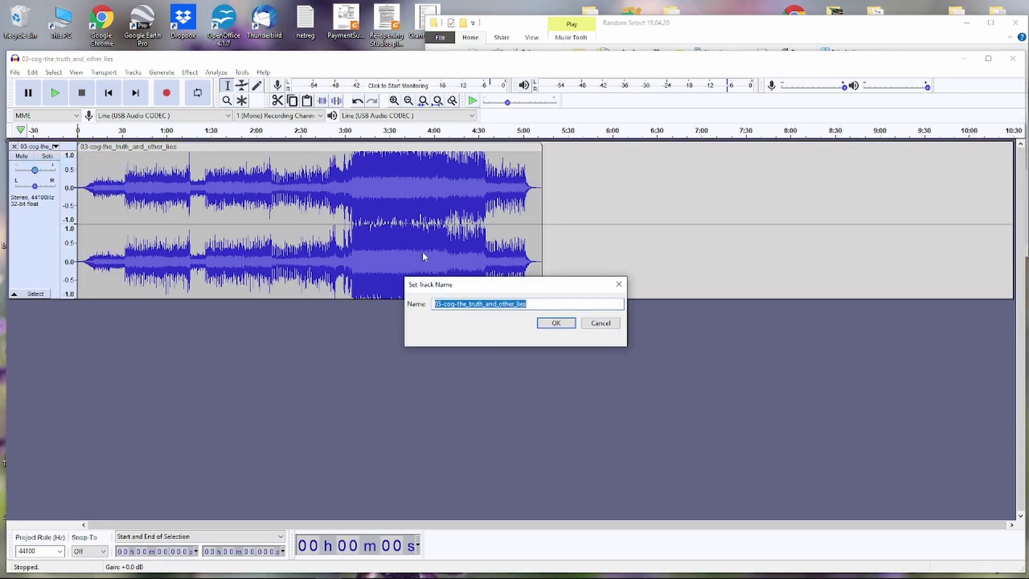
text(ST 1)
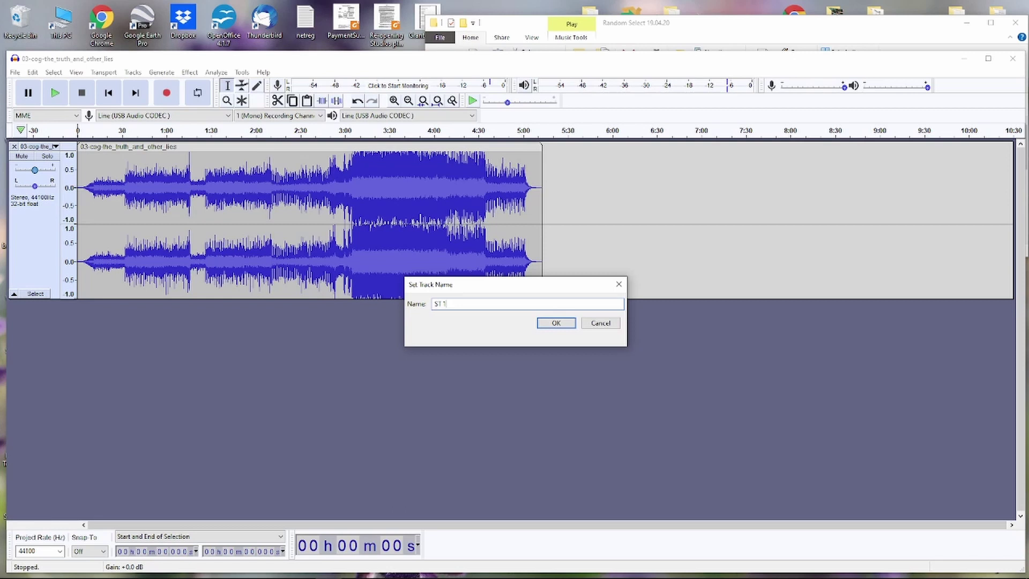
key(Return)
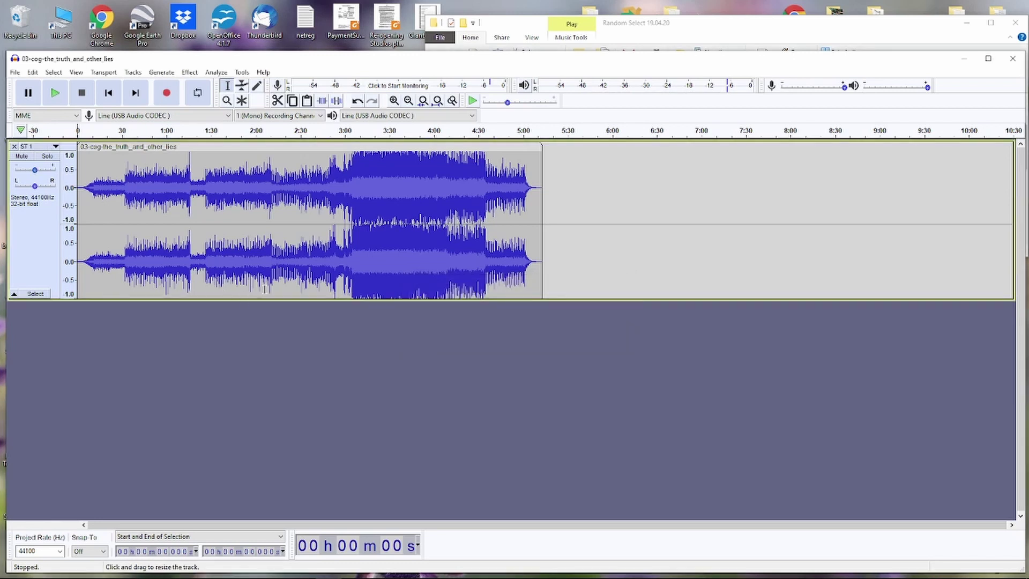
click(869, 33)
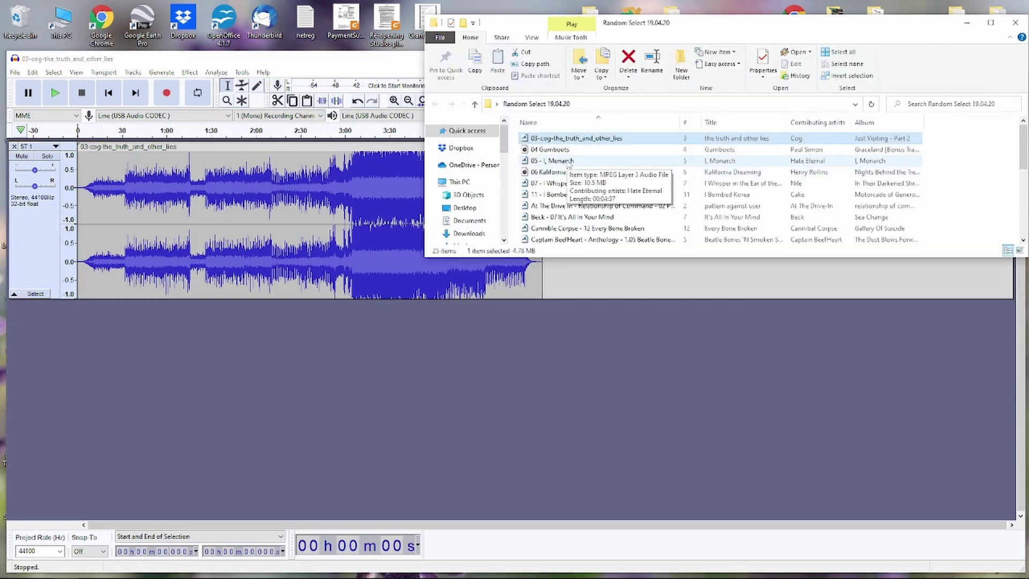
- Import 05 - I, Monarch as a new track and name it 'St 2'
drag(568, 164, 528, 370)
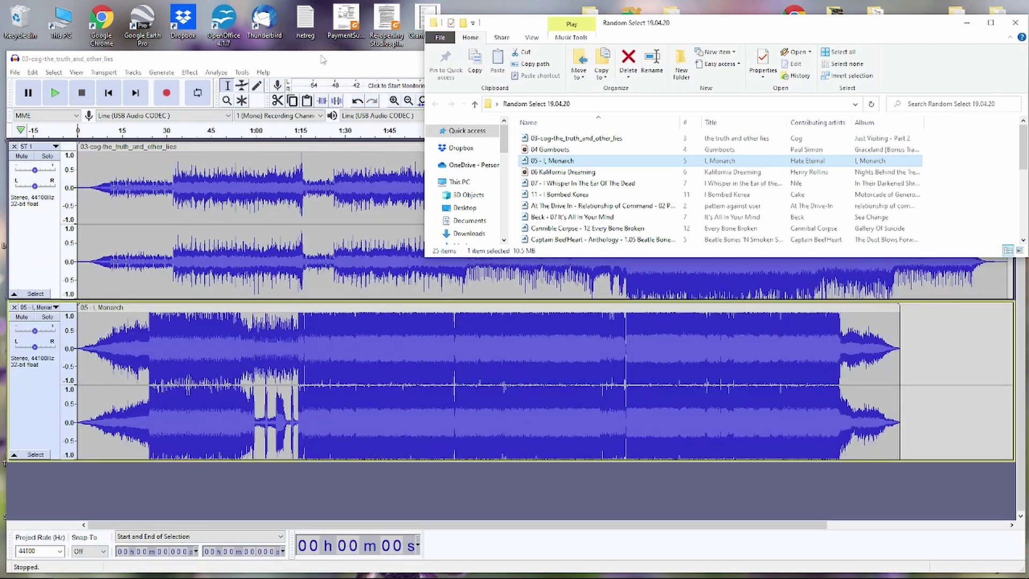
click(361, 74)
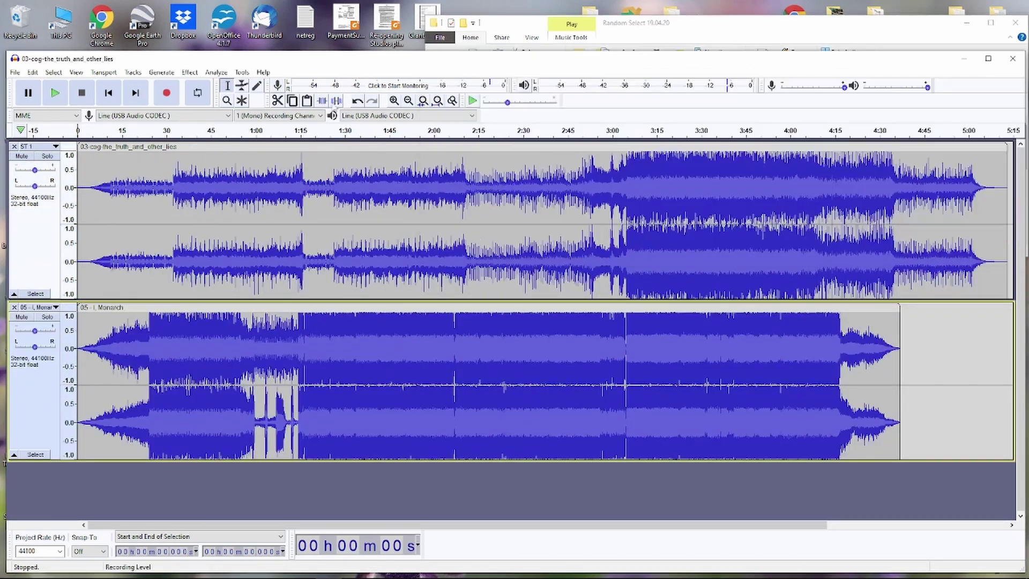
click(37, 307)
click(47, 324)
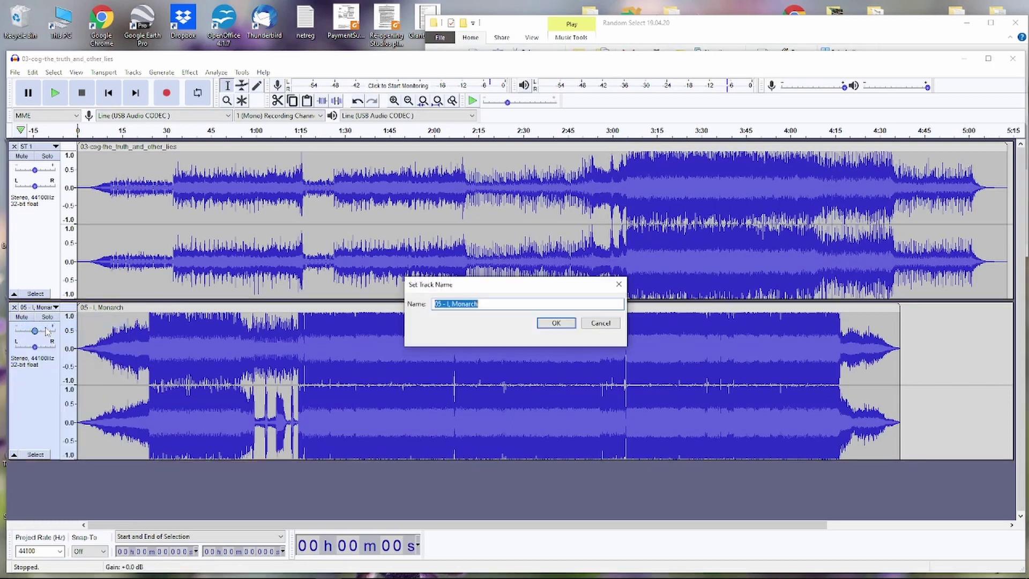
text(St 2)
key(Return)
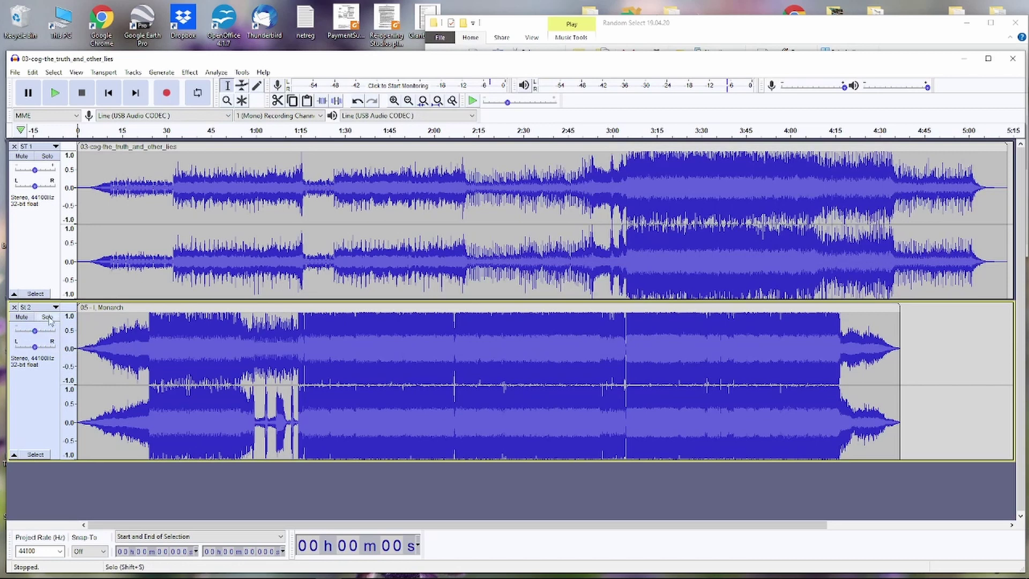
- Correct the second track's name to 'ST 2' and zoom out
click(41, 309)
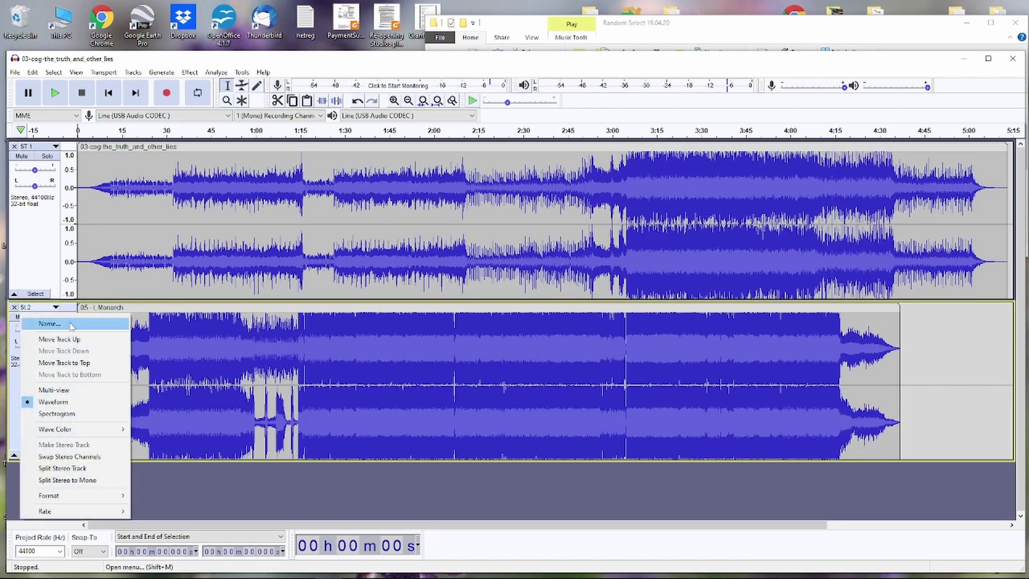
click(71, 326)
text(ST)
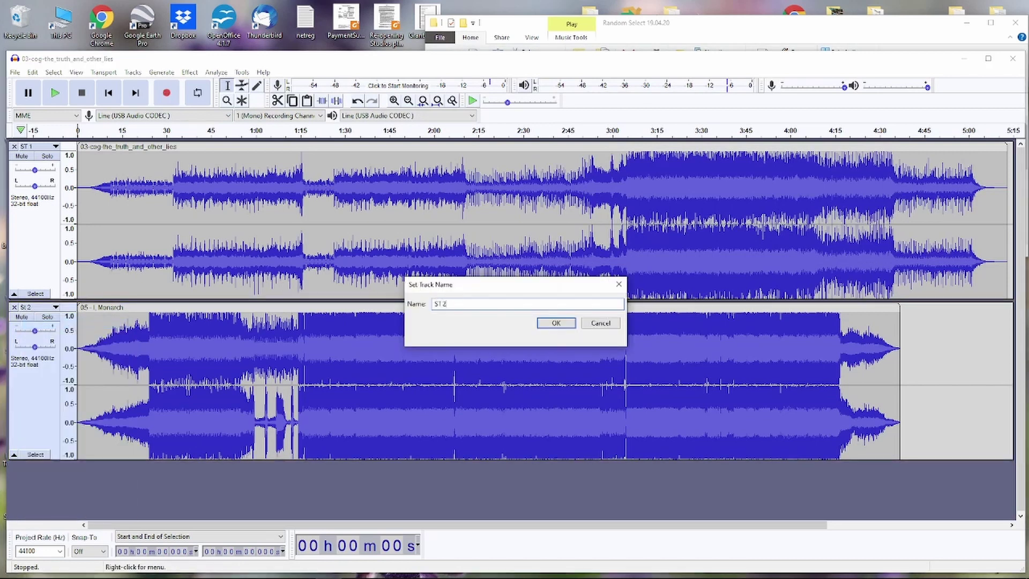
text( 2)
key(Return)
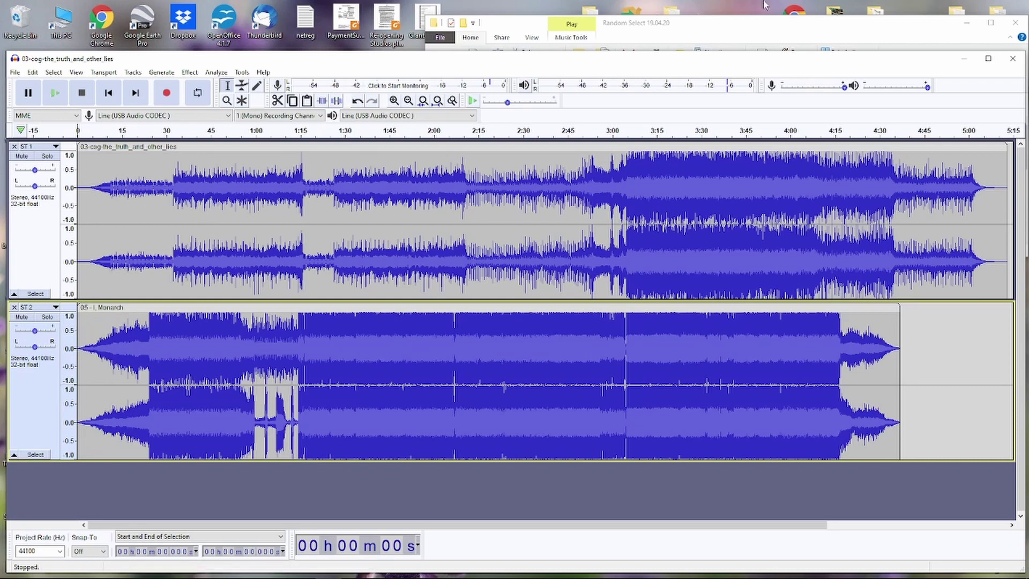
key(ctrl+3)
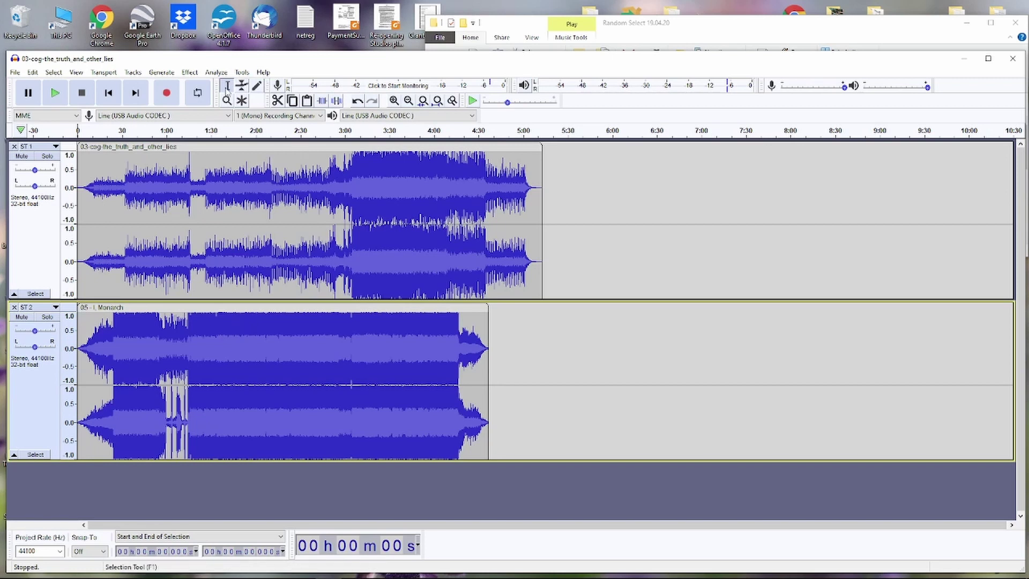
- Move the I, Monarch clip on ST 2 to start where the Cog song ends, about 5:10
click(239, 351)
click(408, 351)
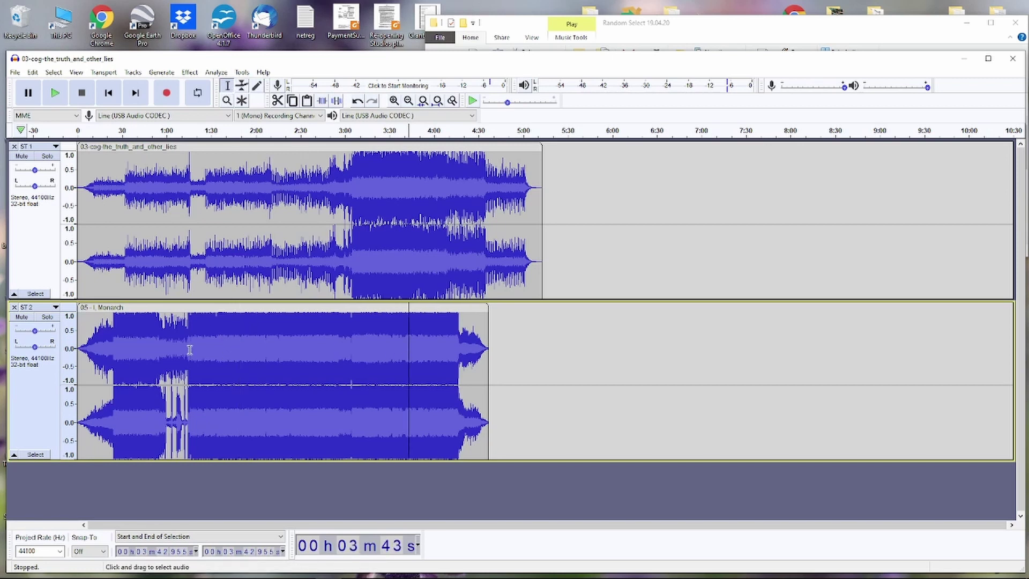
click(177, 351)
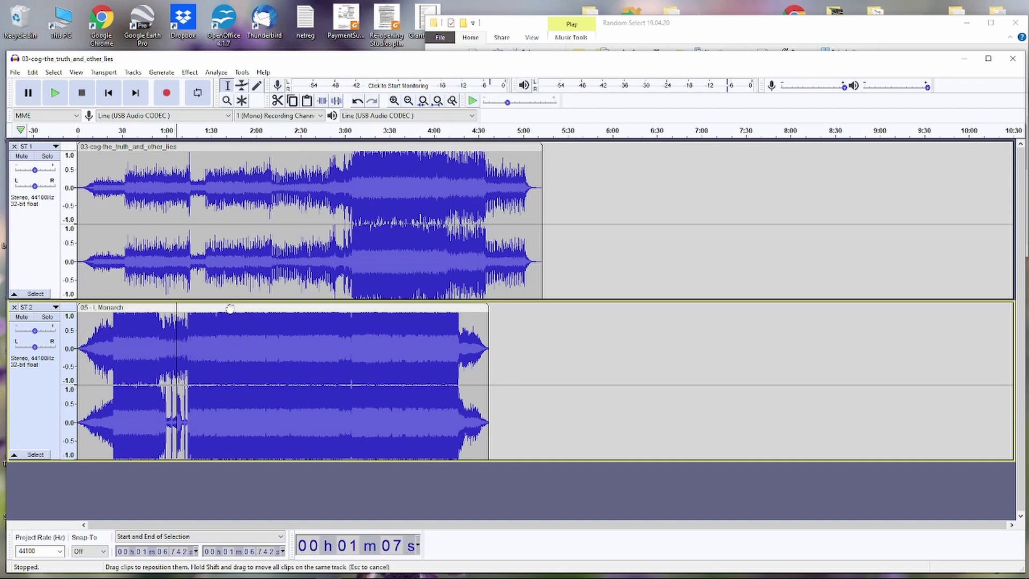
drag(229, 308, 694, 296)
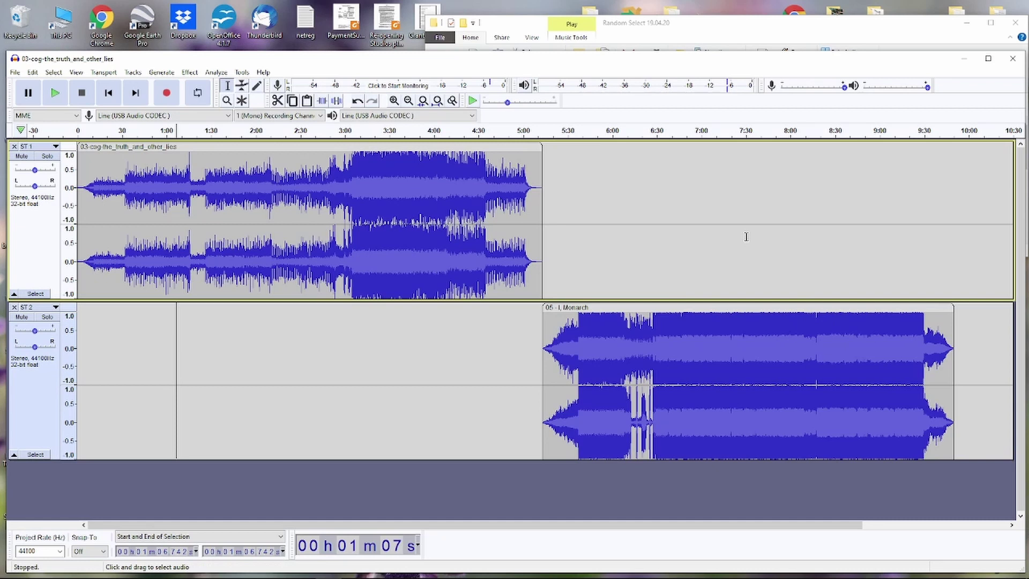
- Zoom the timeline out twice and make the ST 1 and ST 2 tracks shorter
key(ctrl+3)
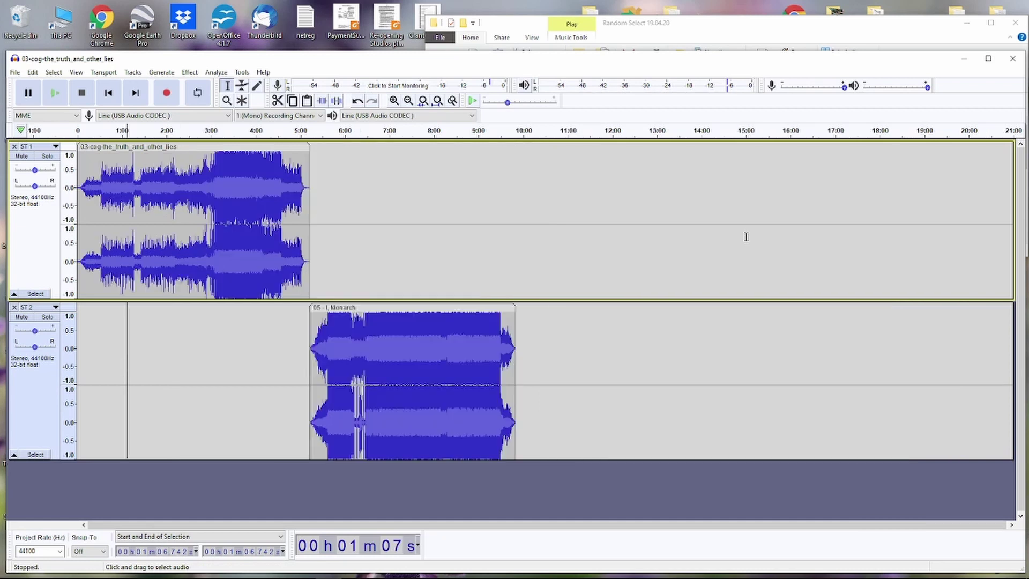
key(ctrl+3)
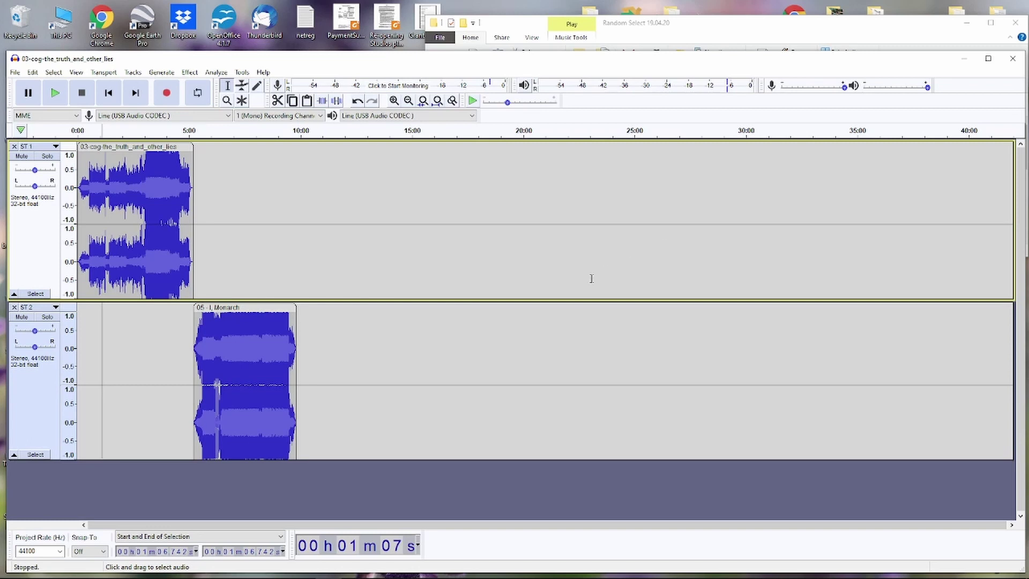
drag(585, 301, 582, 260)
drag(506, 419, 513, 377)
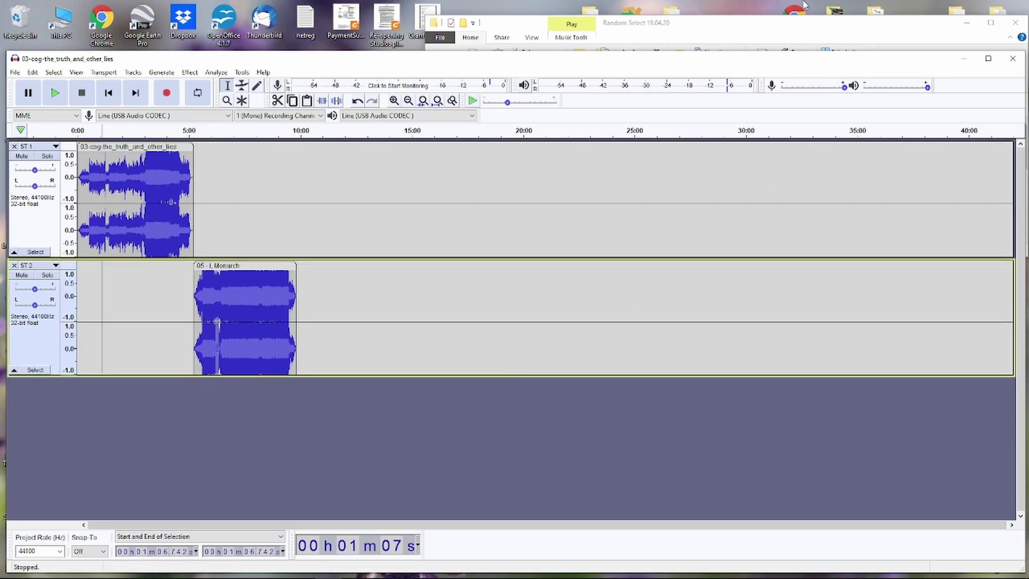
click(802, 21)
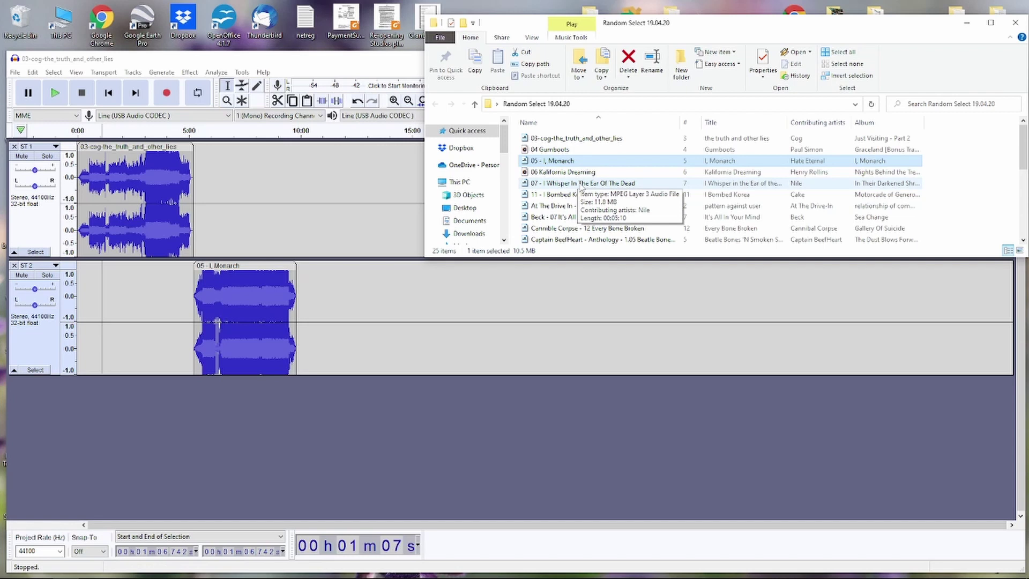
- Import 07 - I Whisper In The Ear Of The Dead onto ST 1 after I, Monarch; delete the leftover track
drag(582, 185, 131, 487)
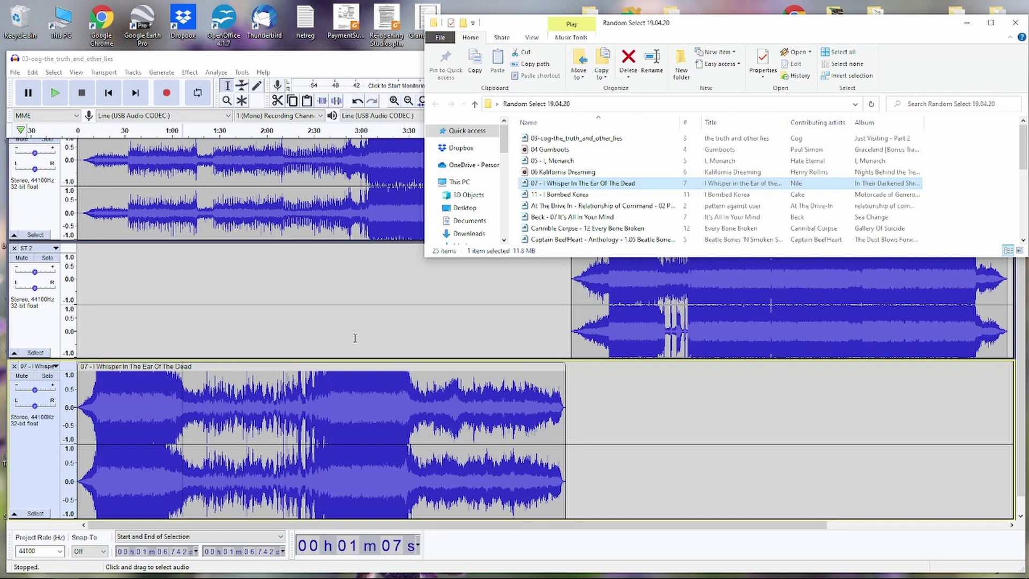
click(695, 424)
click(689, 427)
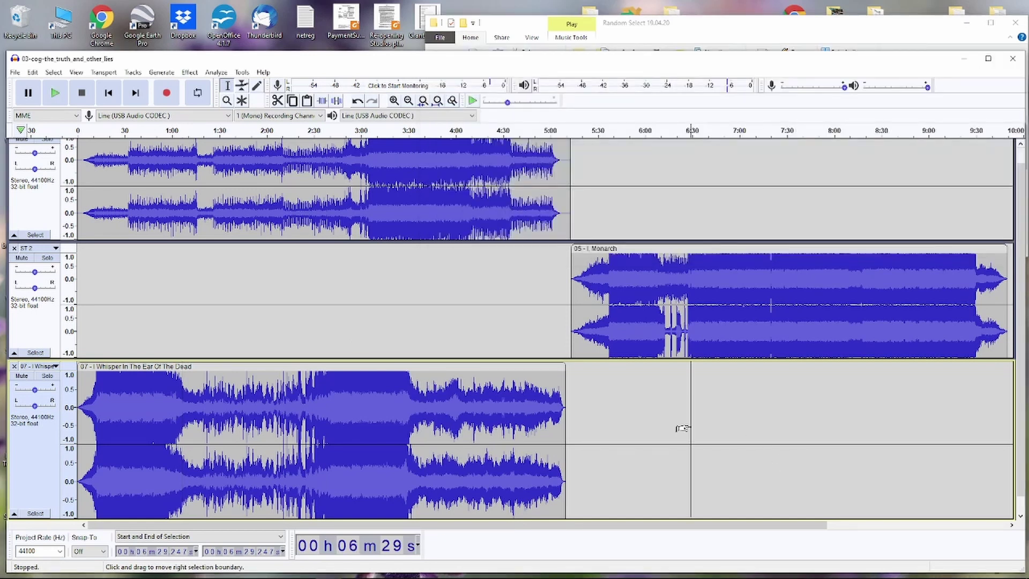
key(ctrl+3)
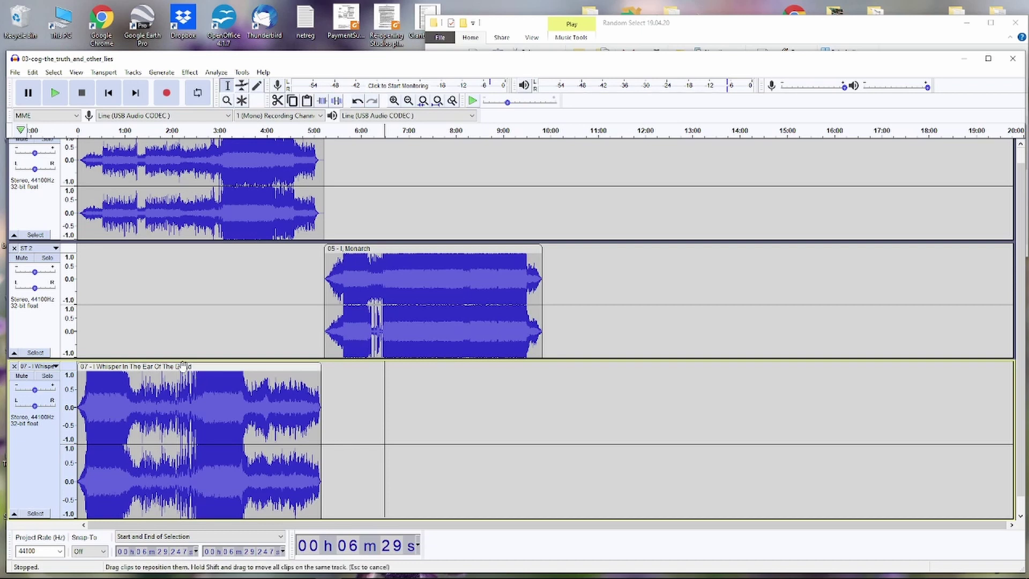
drag(179, 367, 654, 146)
scroll(592, 253, up, 1)
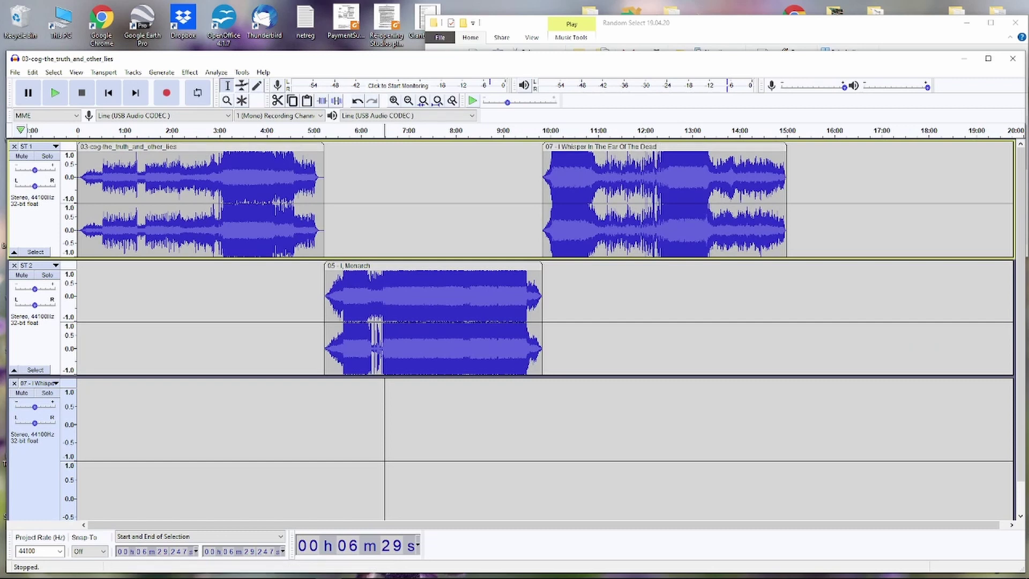
click(13, 384)
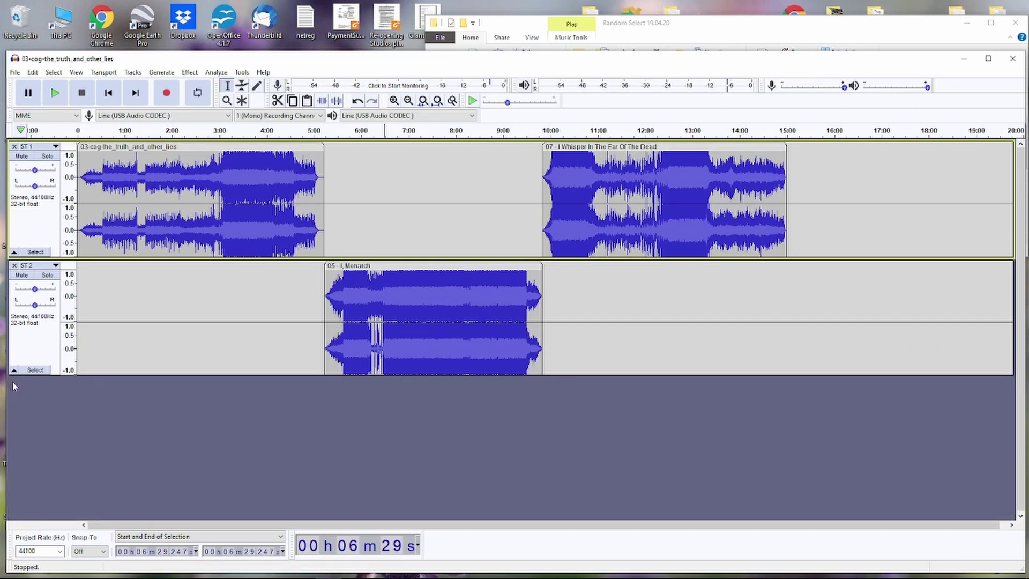
- Import 11 - I Bombed Korea onto ST 2 after I Whisper ends, removing its extra track
click(744, 30)
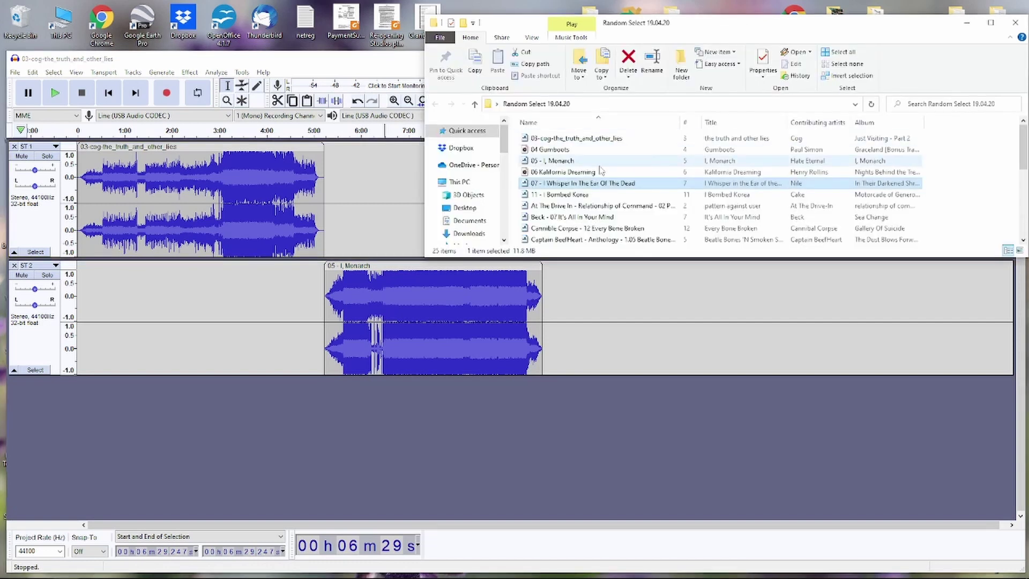
drag(567, 200, 763, 332)
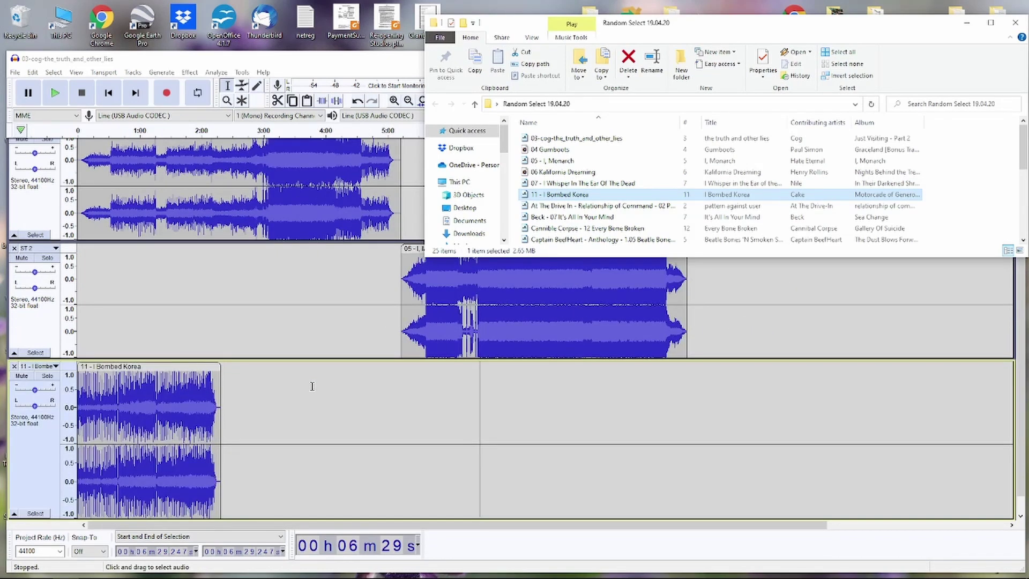
click(366, 71)
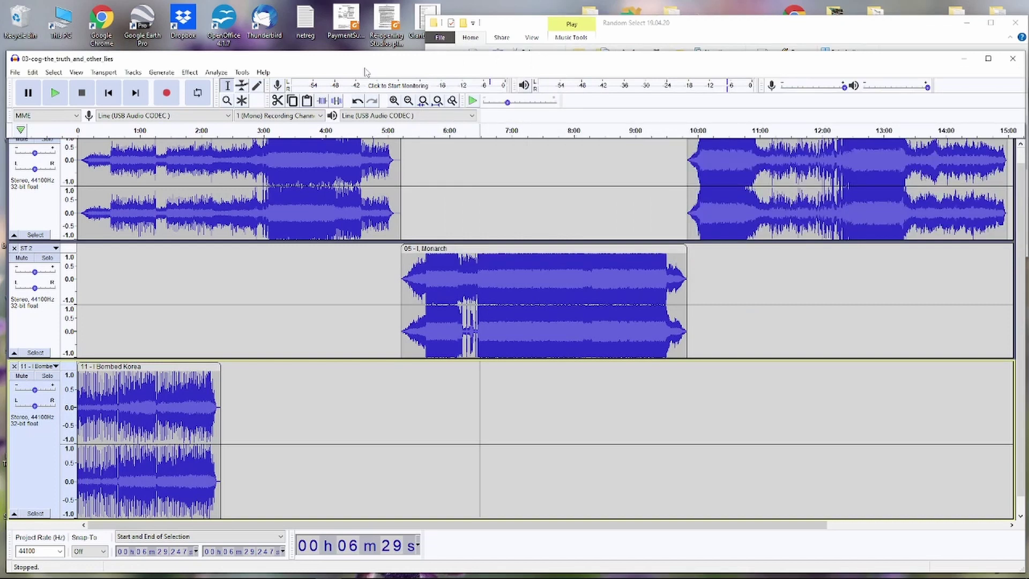
key(ctrl+3)
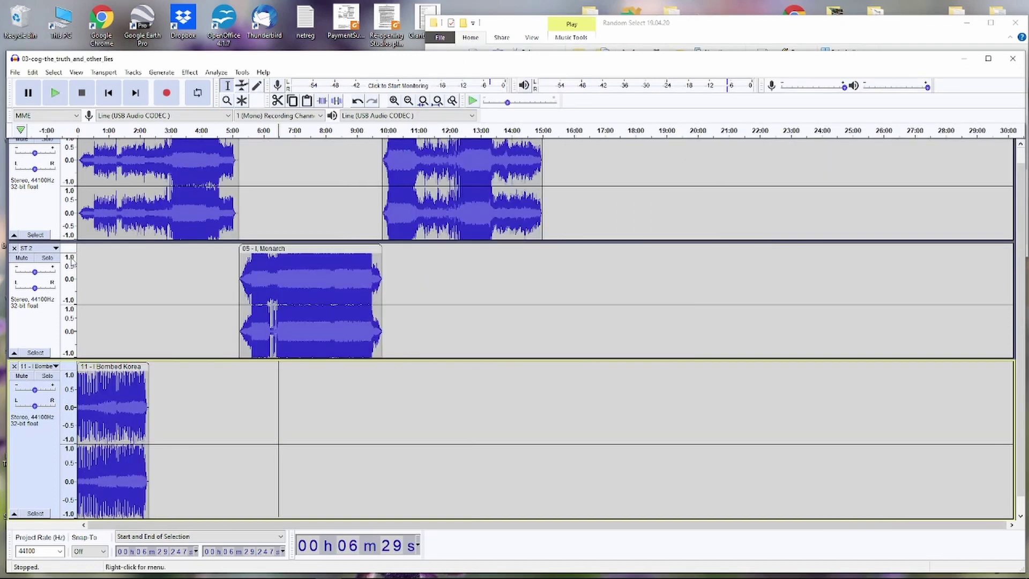
drag(120, 367, 584, 253)
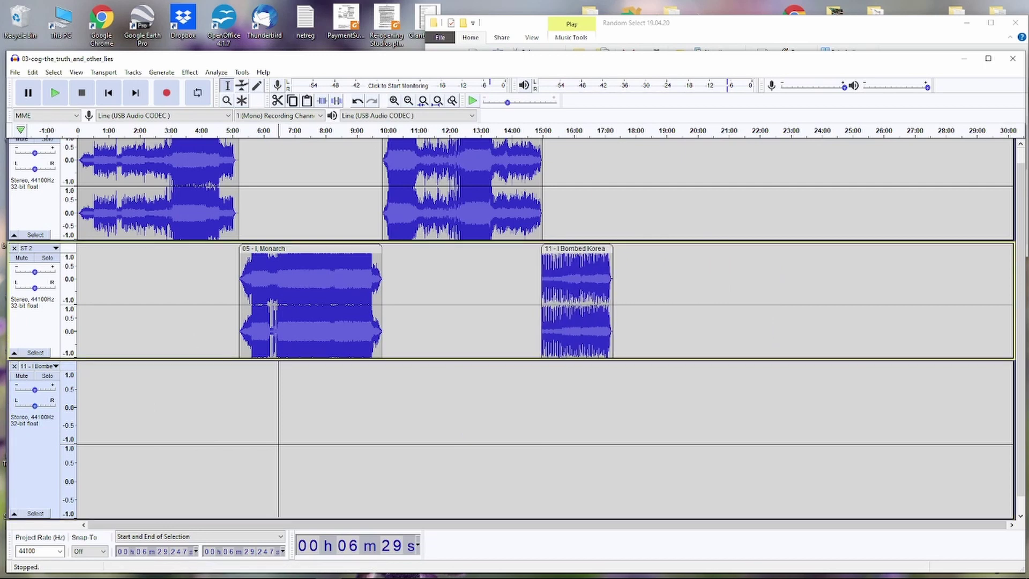
click(15, 366)
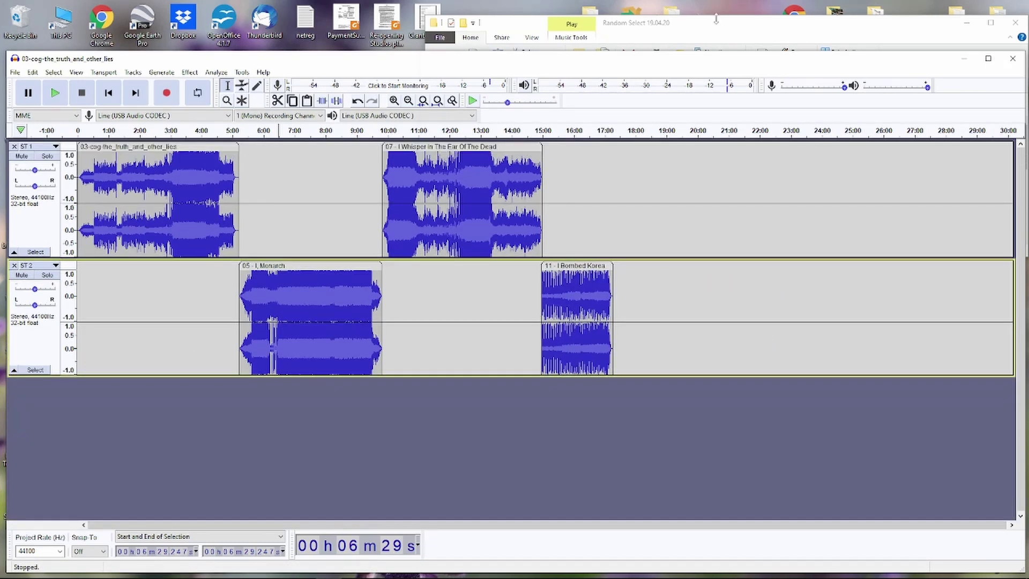
click(716, 20)
- Place the At The Drive In song on ST 1 right after I Bombed Korea; delete the empty track
drag(557, 206, 433, 435)
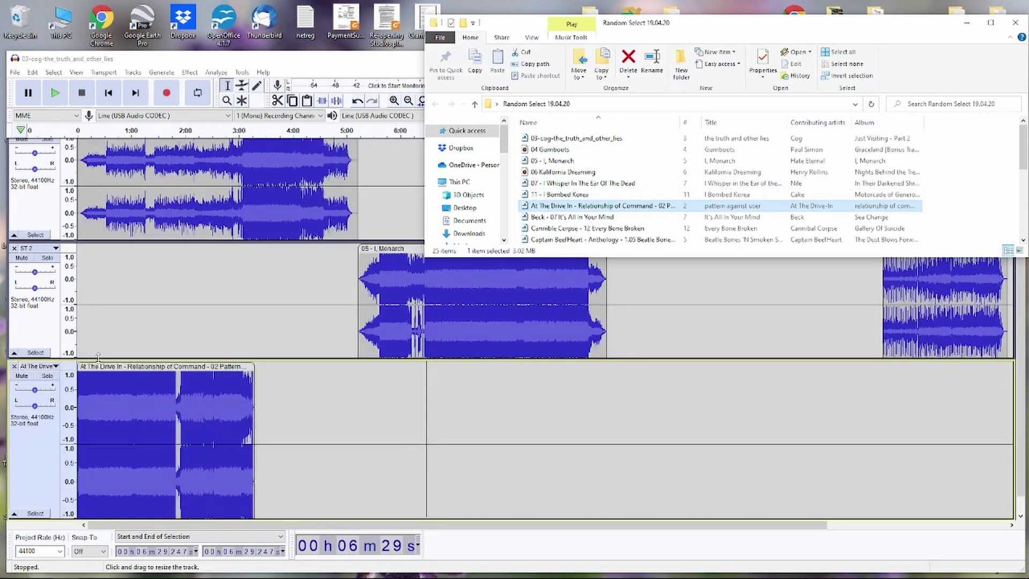
drag(204, 367, 1025, 165)
key(ctrl+3)
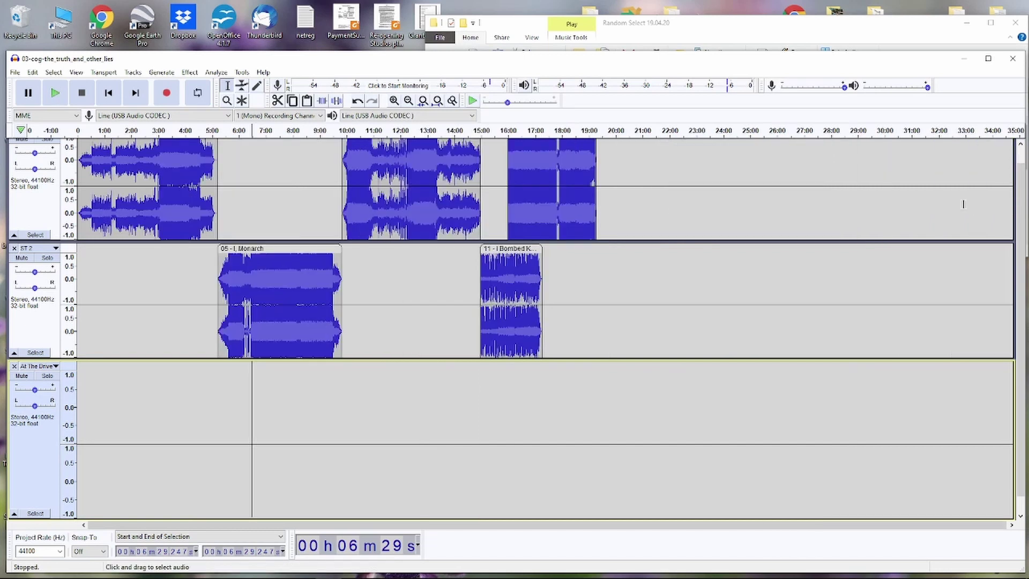
scroll(635, 220, up, 1)
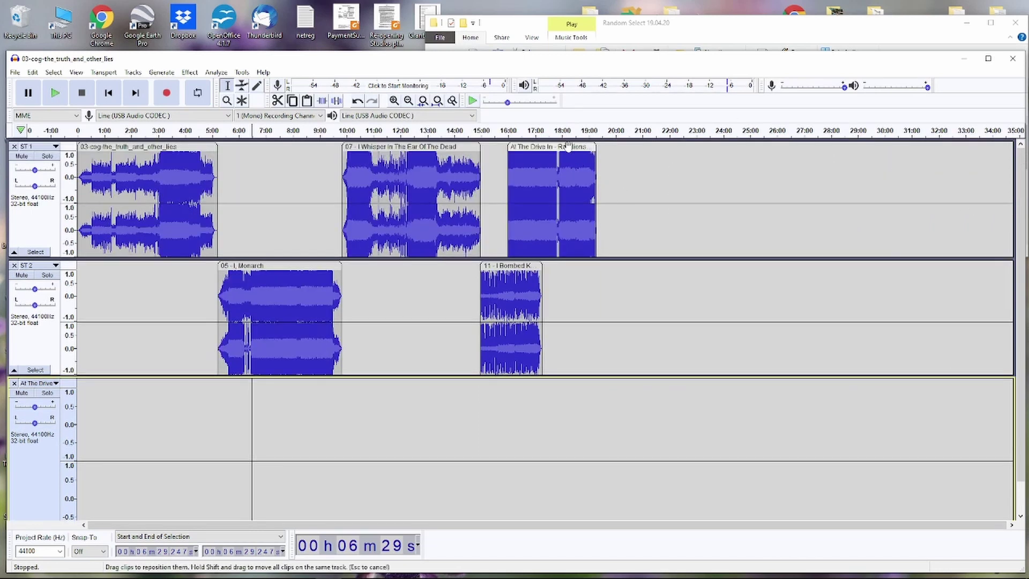
drag(570, 148, 604, 150)
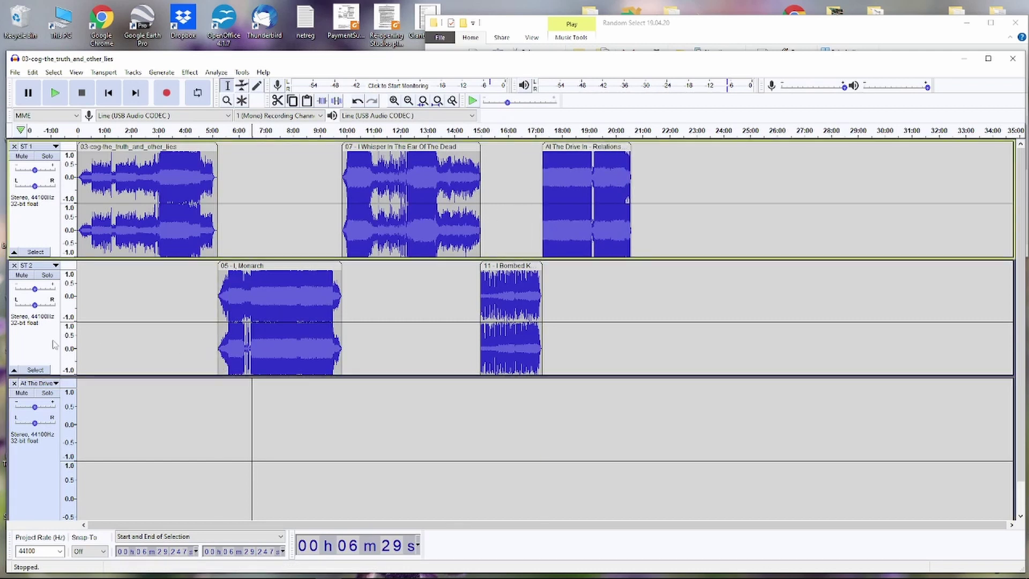
click(14, 383)
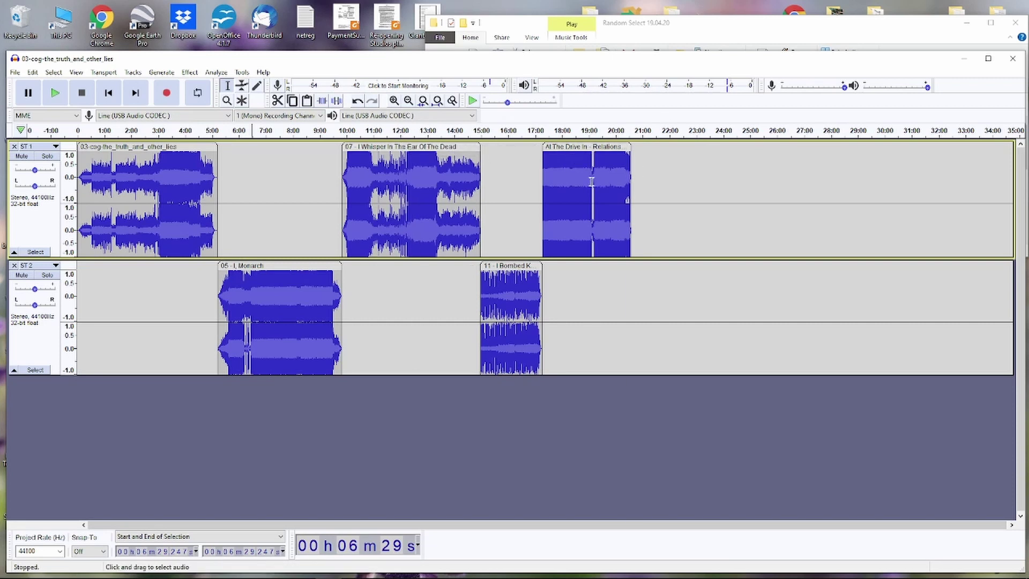
- Import Beck - 07 It's All In Your Mind into Audacity as a separate third track
click(764, 25)
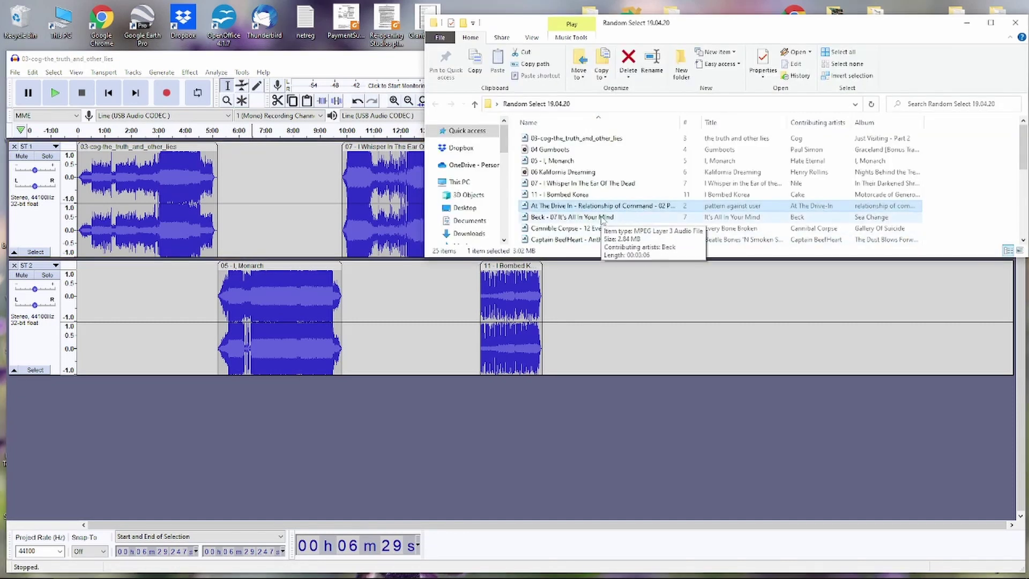
drag(603, 218, 474, 435)
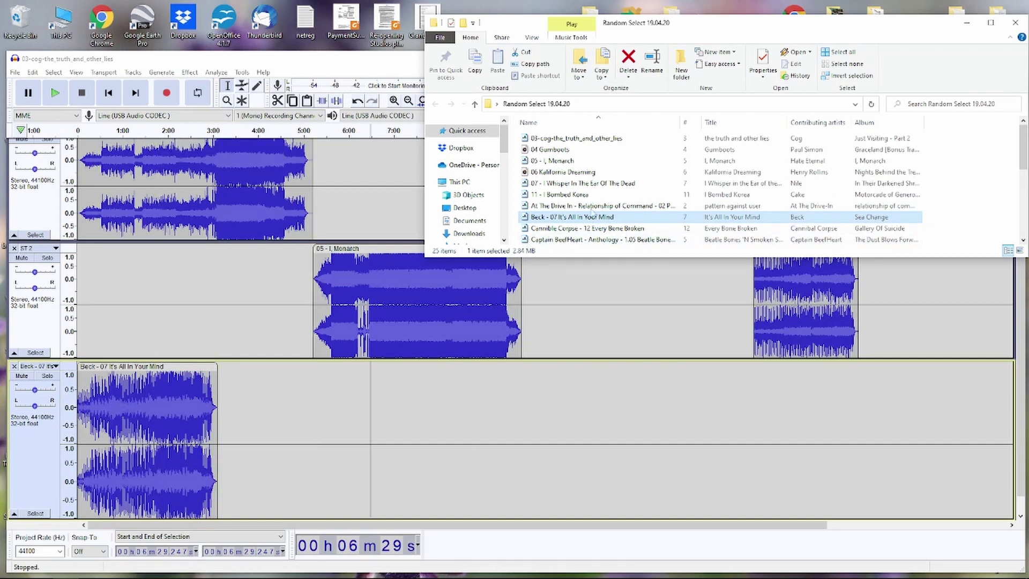
scroll(604, 213, down, 3)
scroll(604, 213, up, 1)
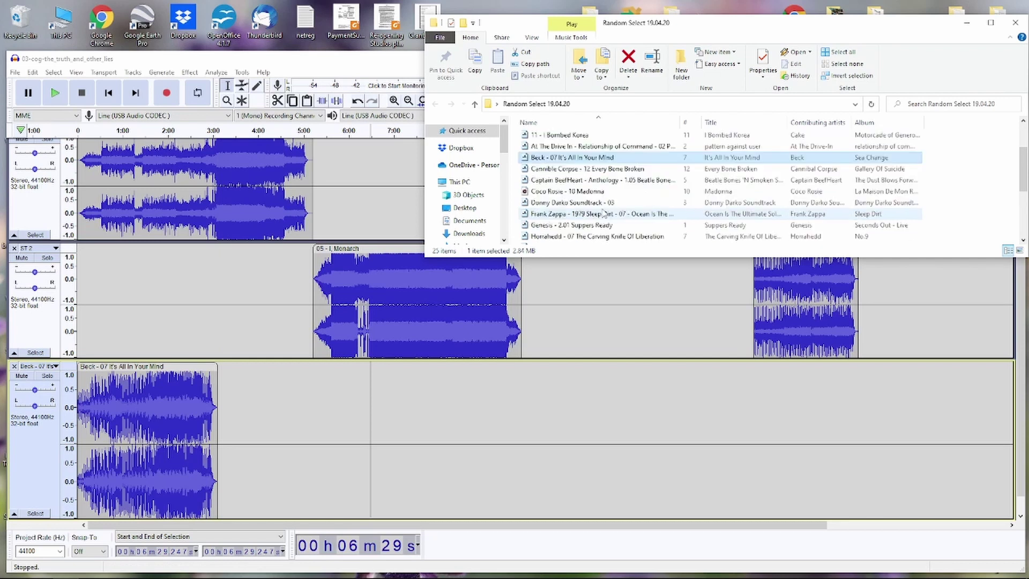
- Select six songs from Cannibal Corpse down to Horrahedd, skipping Coco Rosie
ctrl+click(560, 170)
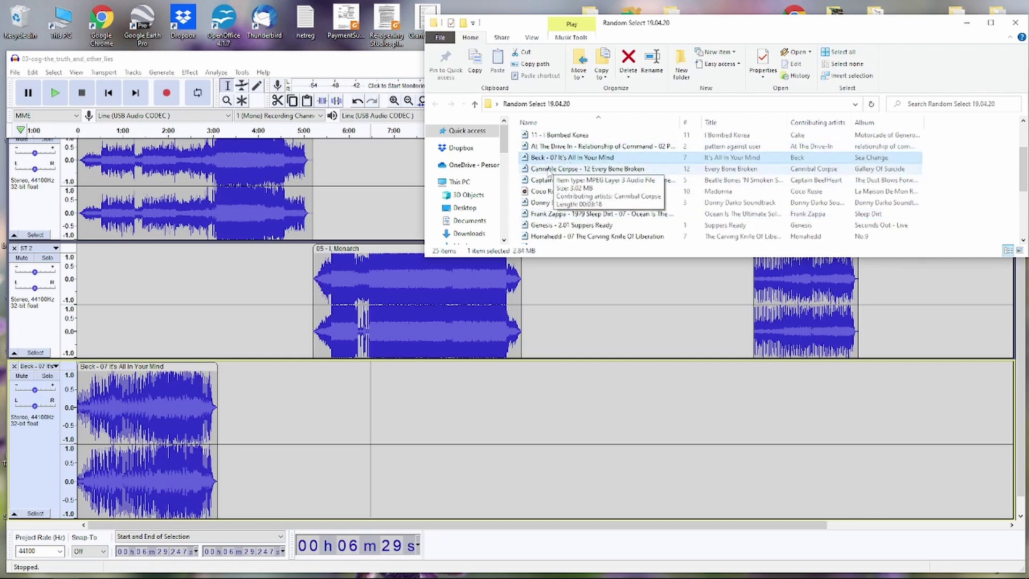
click(568, 168)
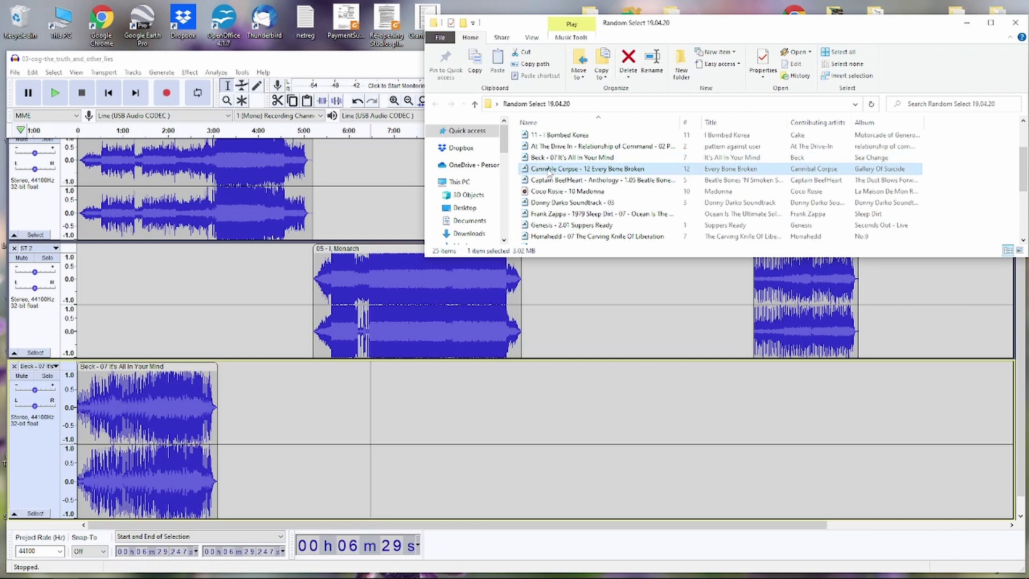
ctrl+click(562, 203)
ctrl+click(557, 214)
ctrl+click(552, 225)
ctrl+click(544, 236)
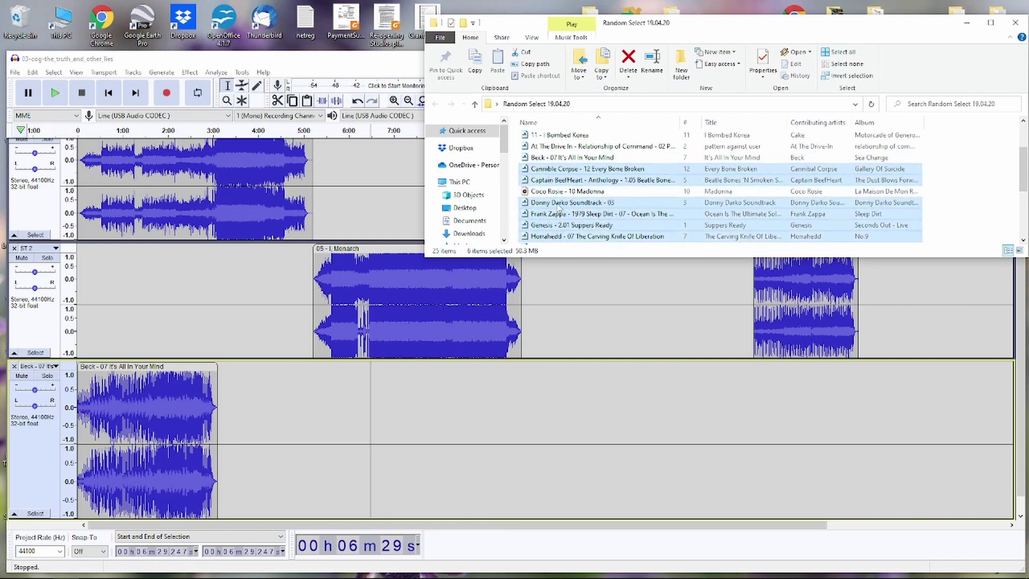
scroll(564, 213, down, 2)
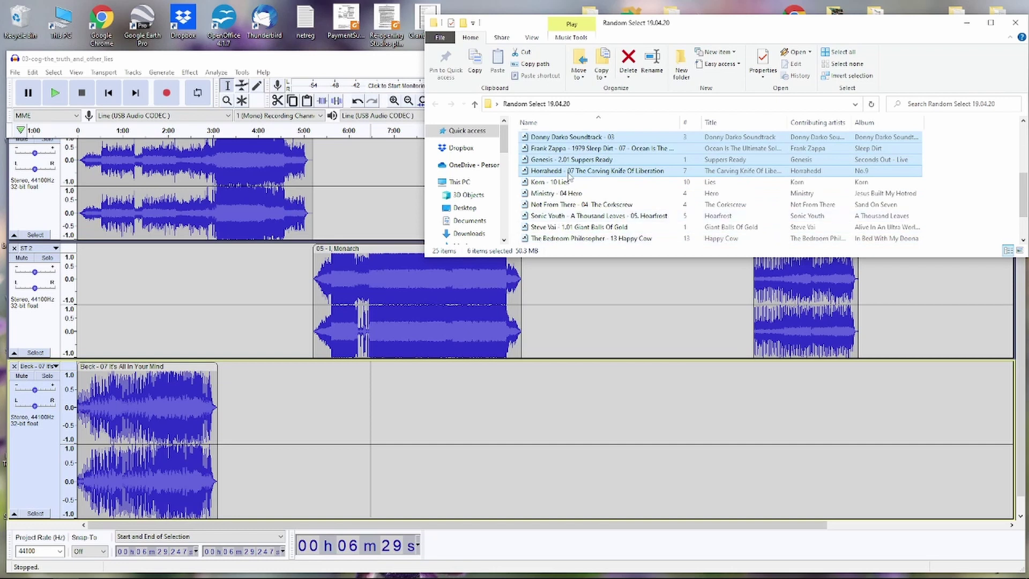
- Import the six selected songs, Captain Beefheart to Horrahedd, on separate tracks and zoom out to ~50 minutes
drag(574, 174, 530, 444)
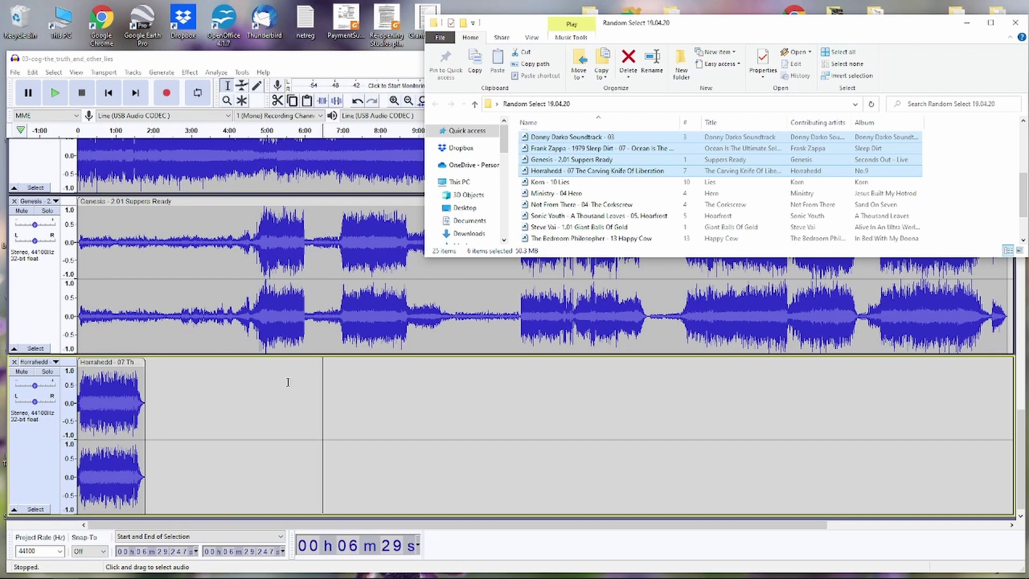
scroll(288, 382, up, 5)
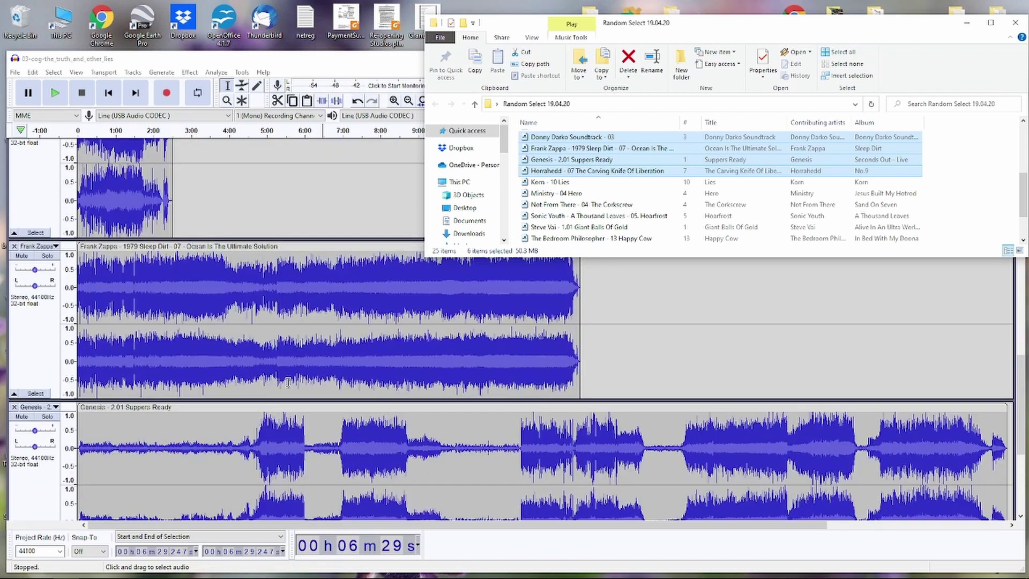
scroll(288, 382, up, 2)
click(332, 71)
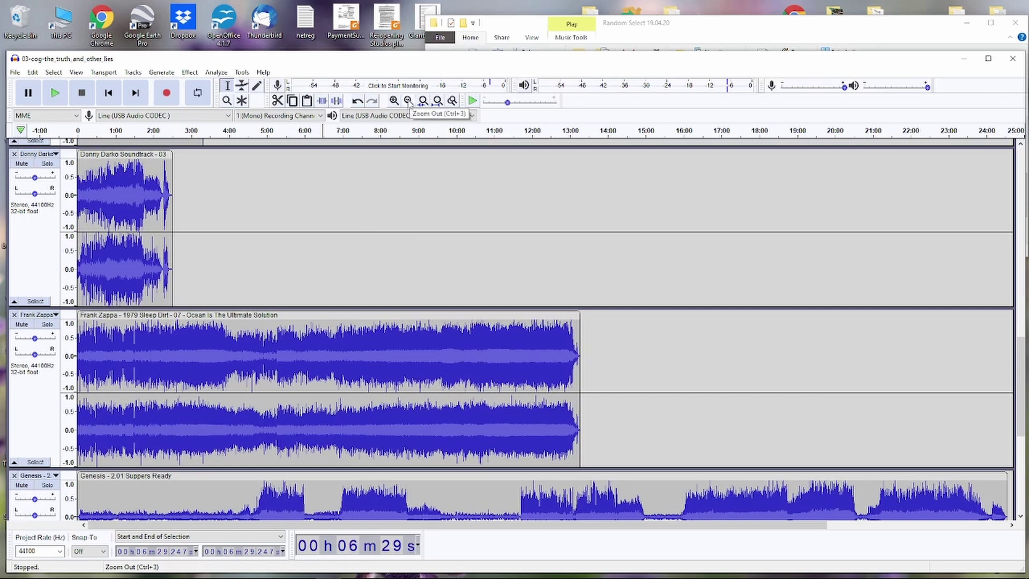
click(409, 101)
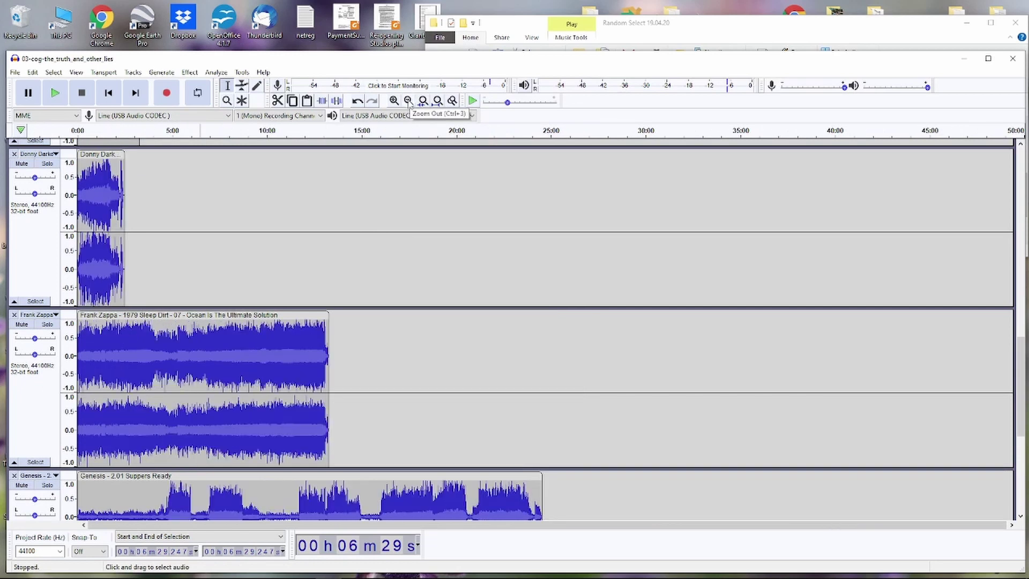
scroll(405, 234, down, 15)
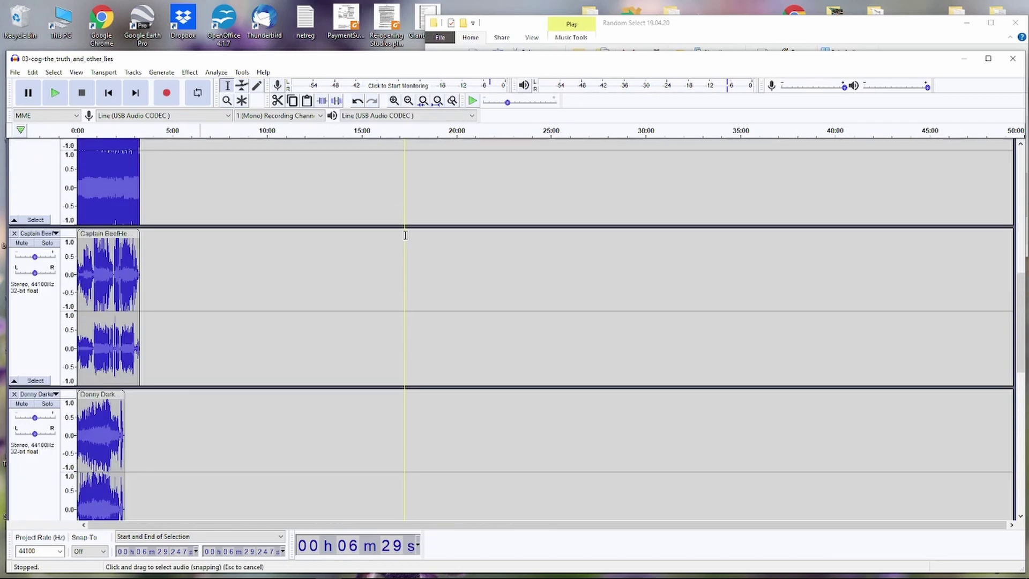
scroll(405, 235, up, 5)
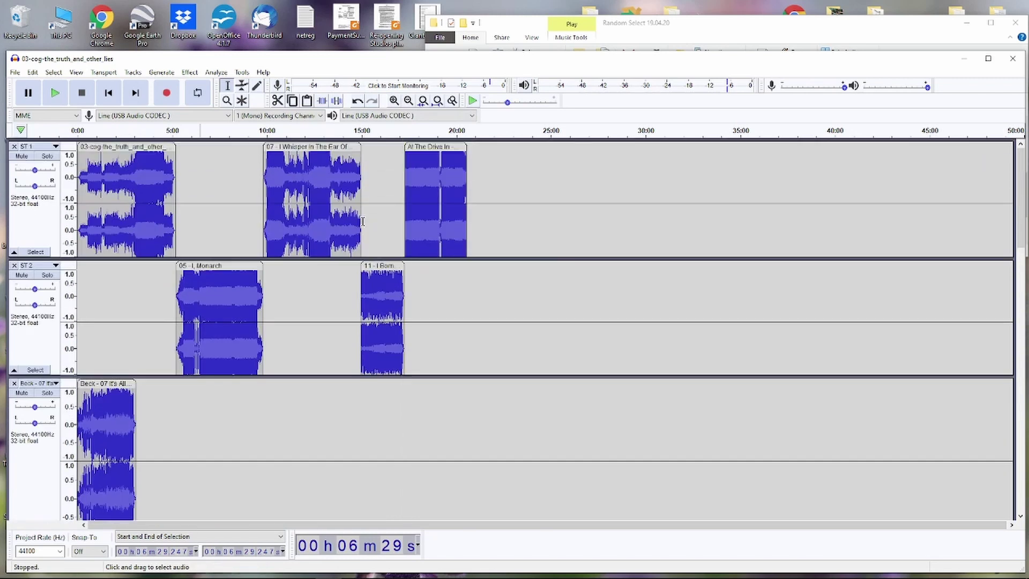
- Move the Beck clip onto ST 2 after the I Born clip and remove the empty Beck track
click(133, 73)
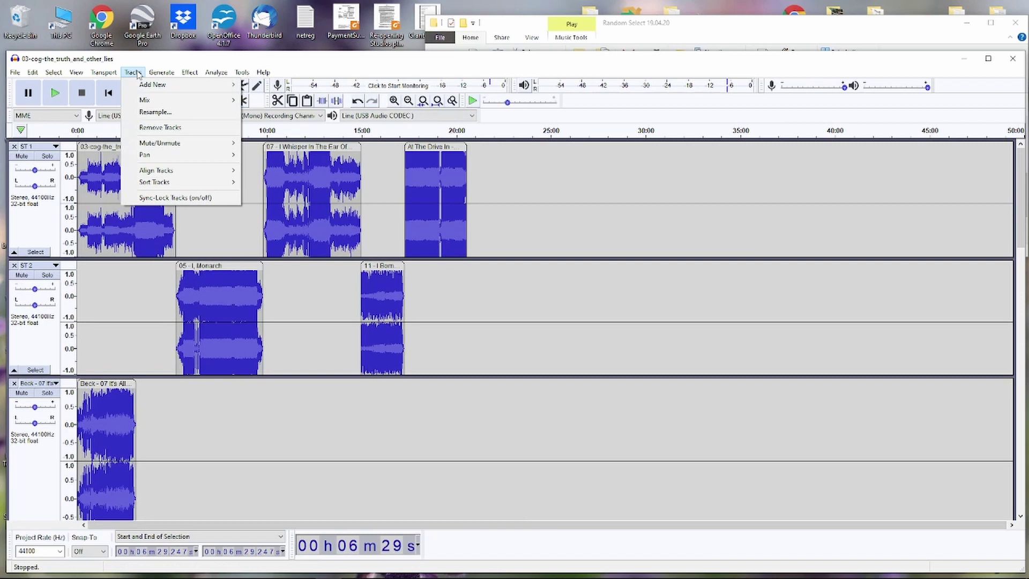
click(137, 72)
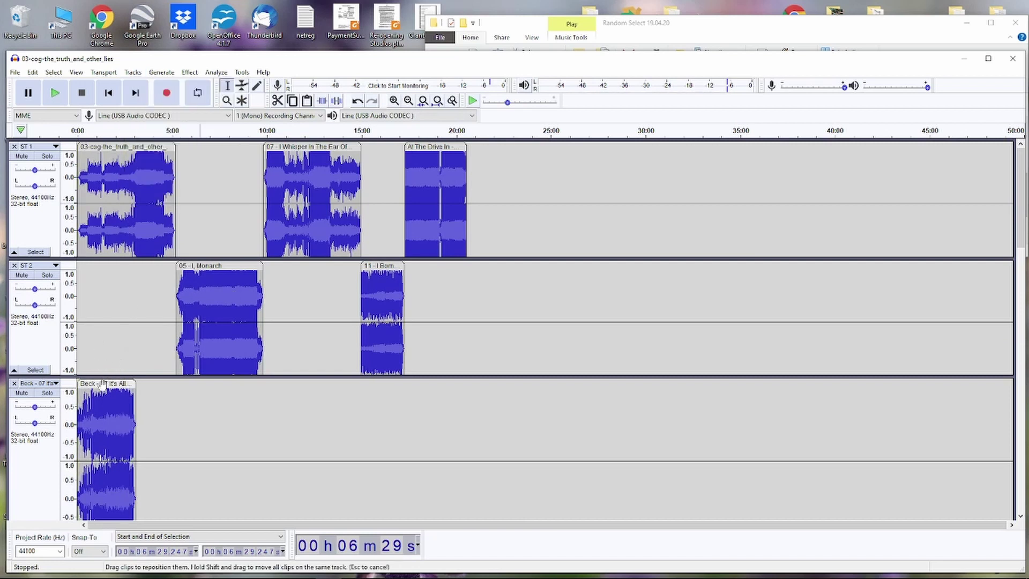
drag(102, 385, 495, 290)
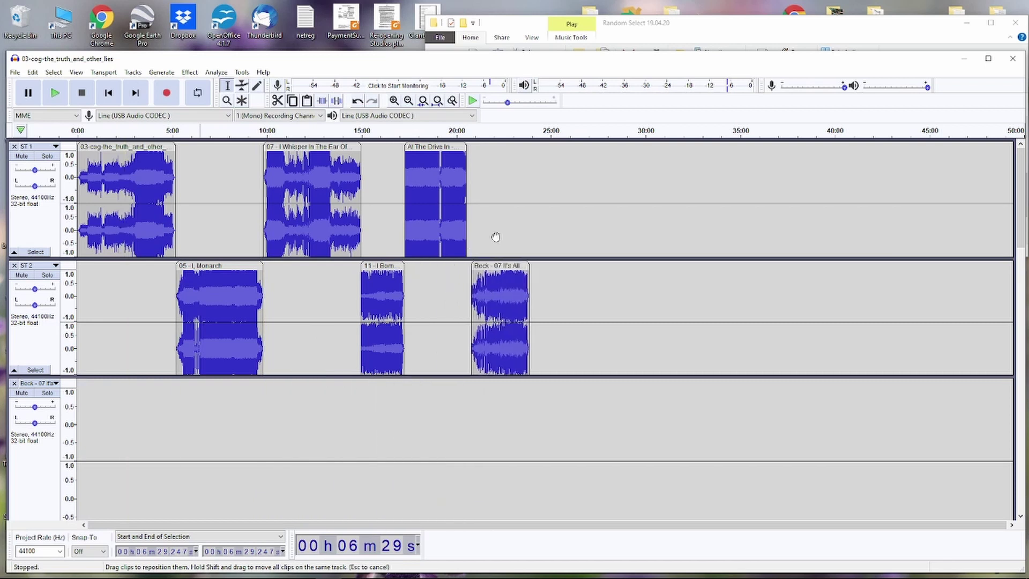
click(14, 384)
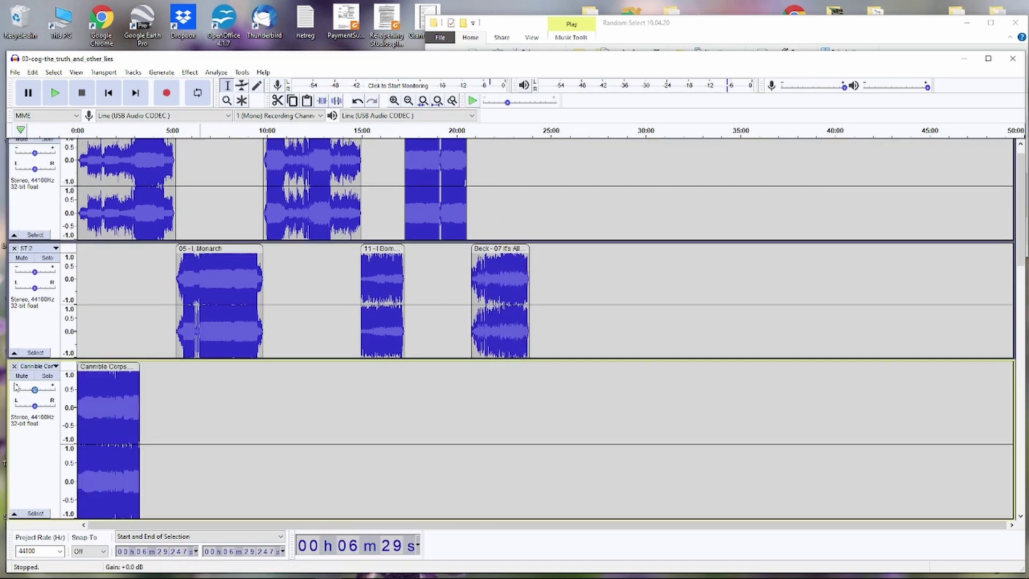
- Alternate the next songs onto ST 1 and ST 2 (24:00, 27:00, Donny Darko 30:00, Frank Zappa 33:00)
scroll(161, 278, up, 1)
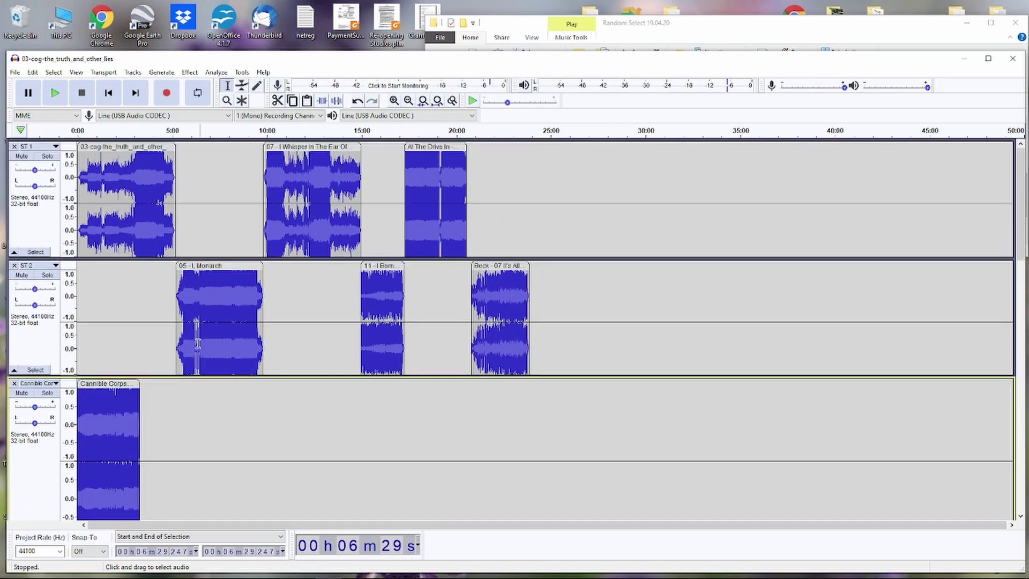
drag(301, 63, 301, 52)
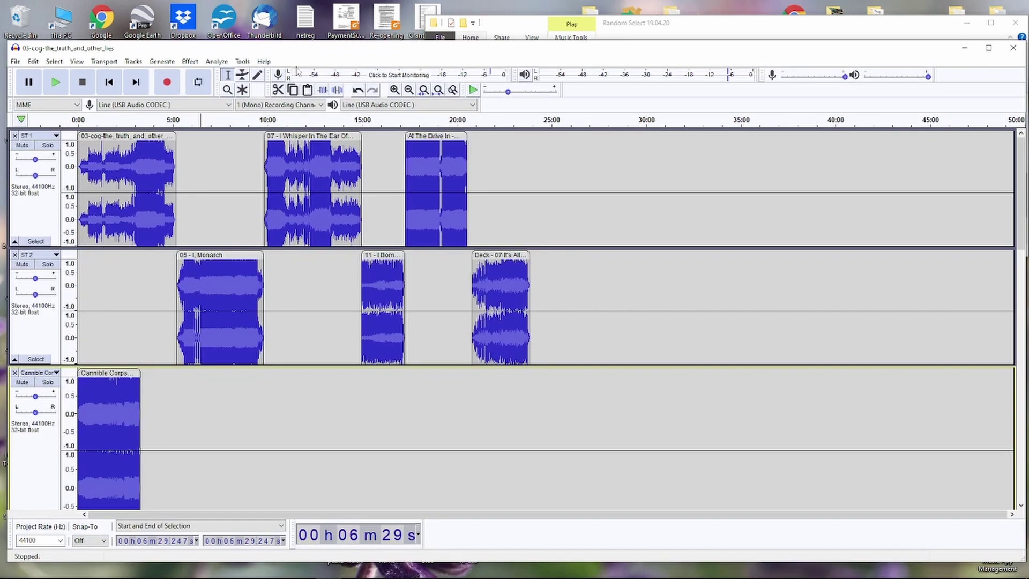
drag(179, 561, 179, 572)
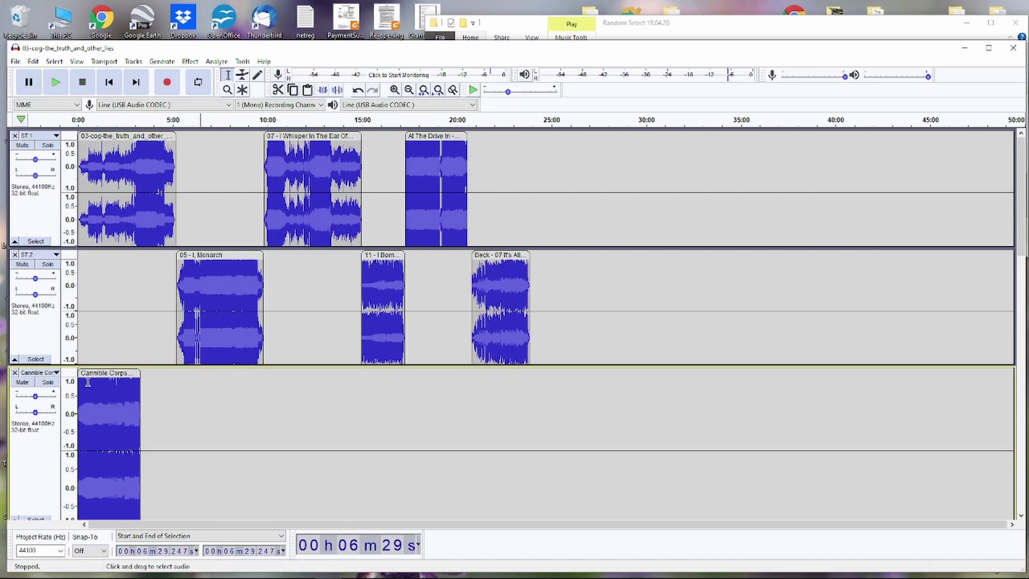
drag(97, 377, 547, 140)
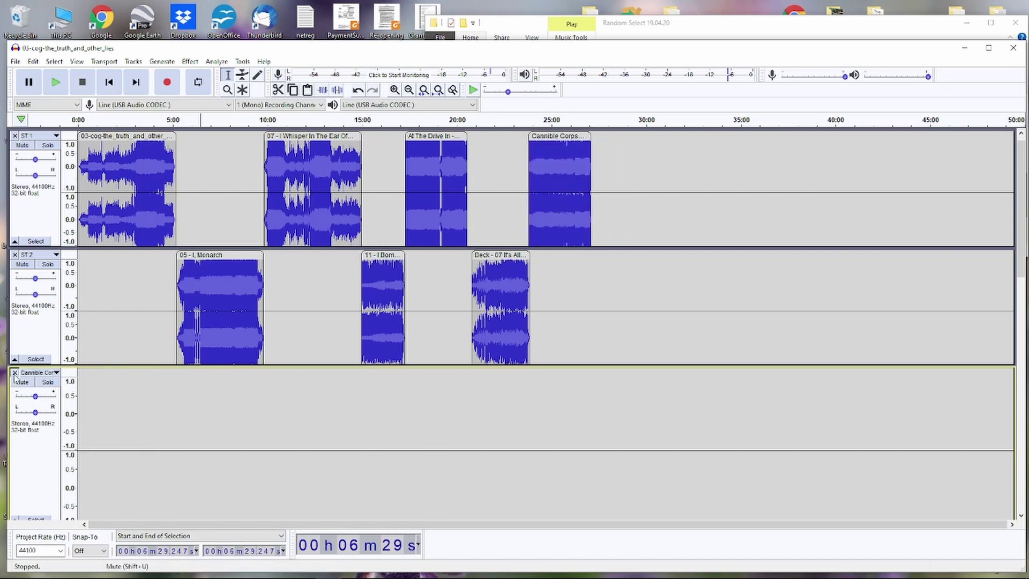
drag(95, 368, 615, 227)
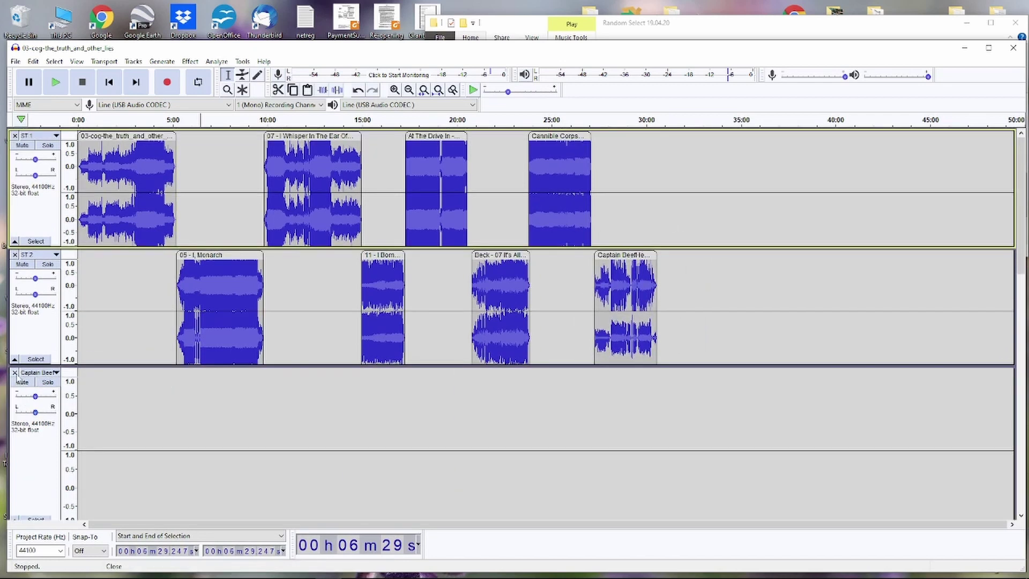
drag(101, 364, 679, 140)
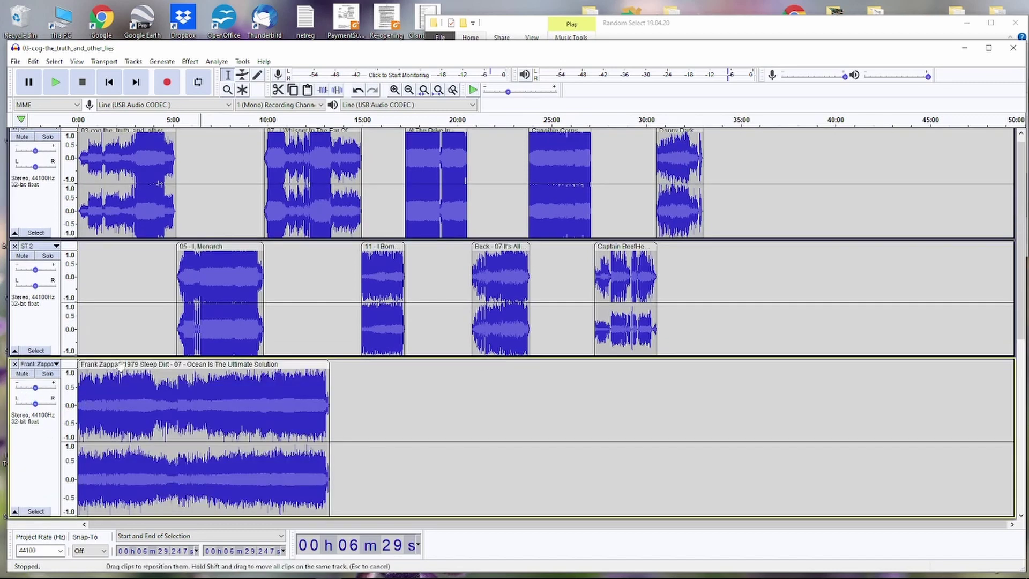
drag(119, 369, 749, 277)
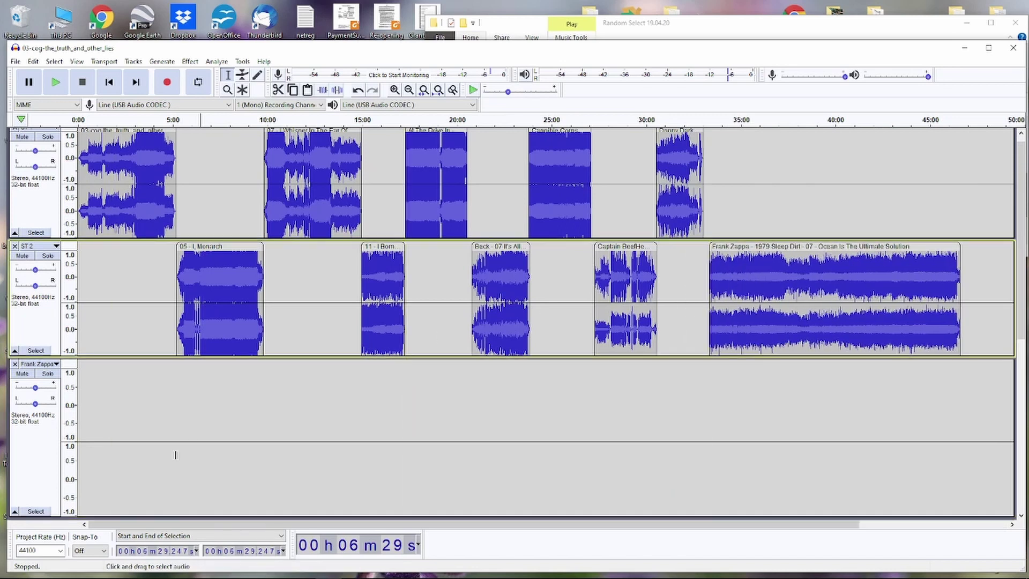
click(15, 364)
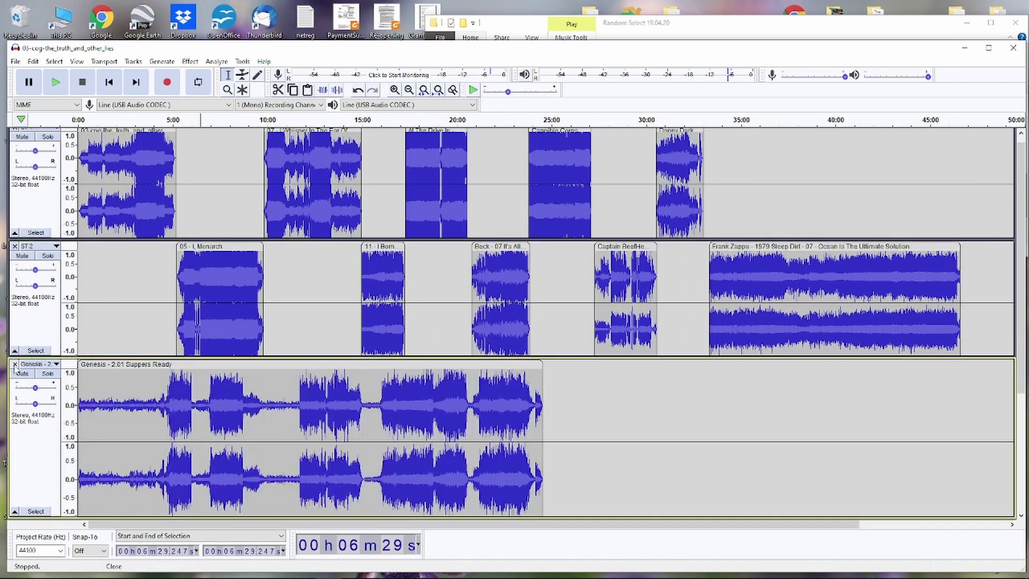
- Place Suppers Ready on ST 1 at about 46:00, remove the Genesis track, and fit the project
drag(157, 369, 243, 343)
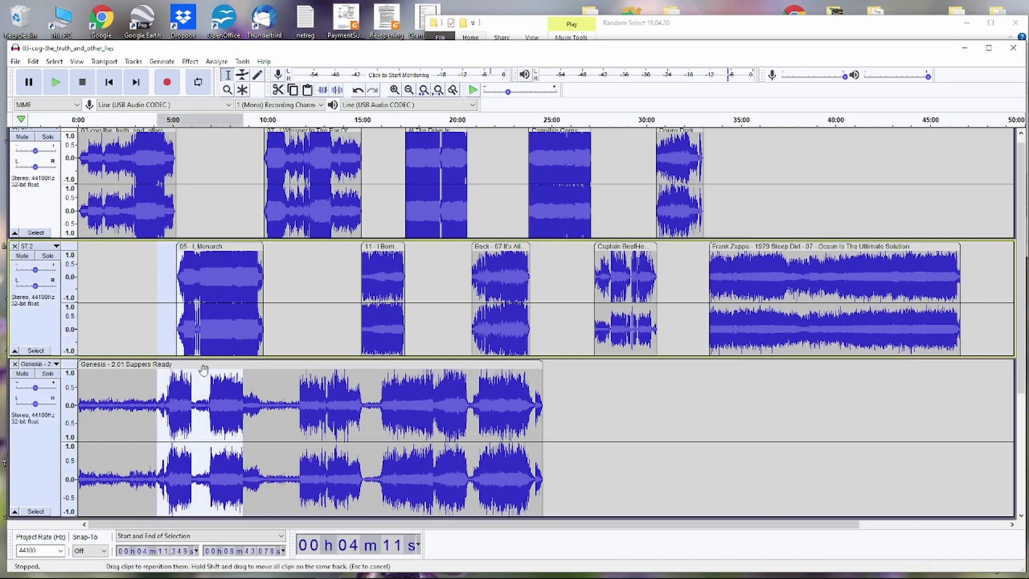
drag(170, 363, 781, 414)
click(782, 414)
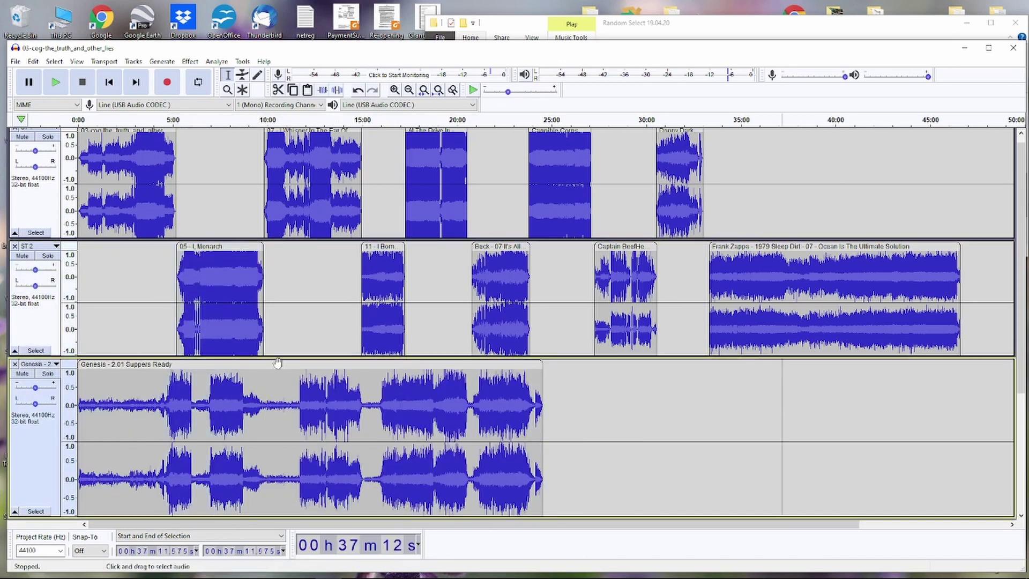
drag(406, 364, 1026, 156)
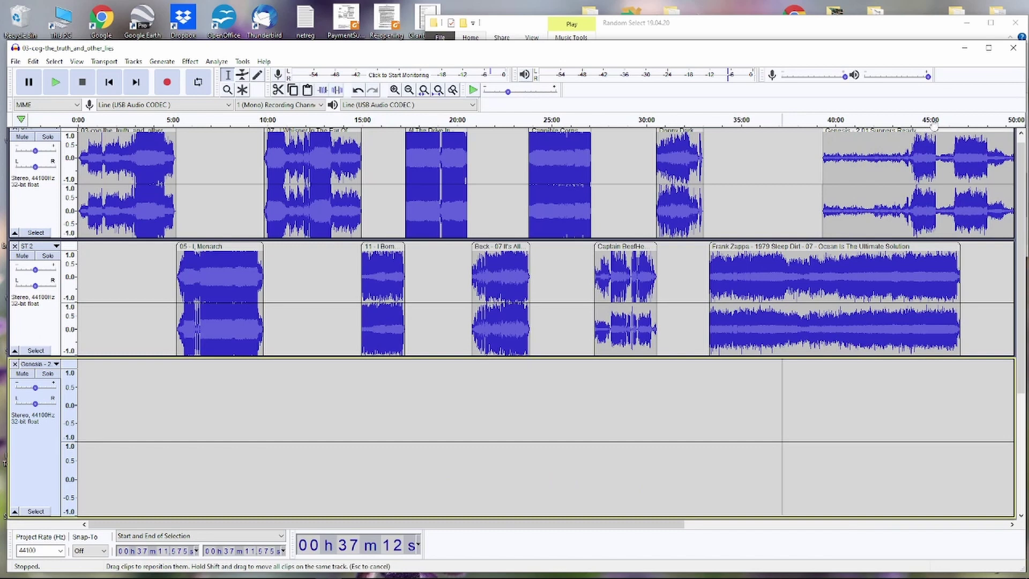
drag(930, 129, 1024, 133)
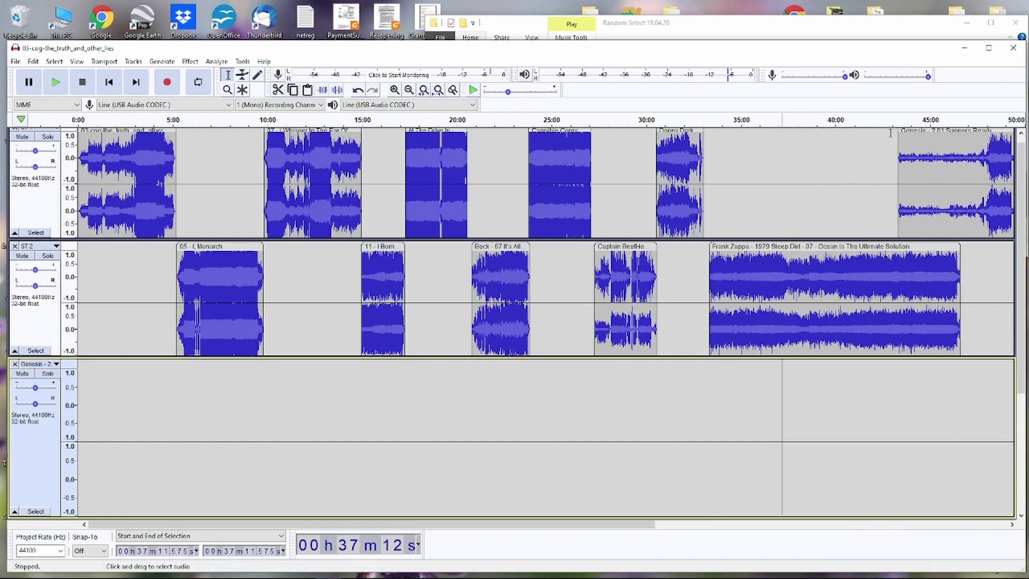
scroll(961, 164, up, 1)
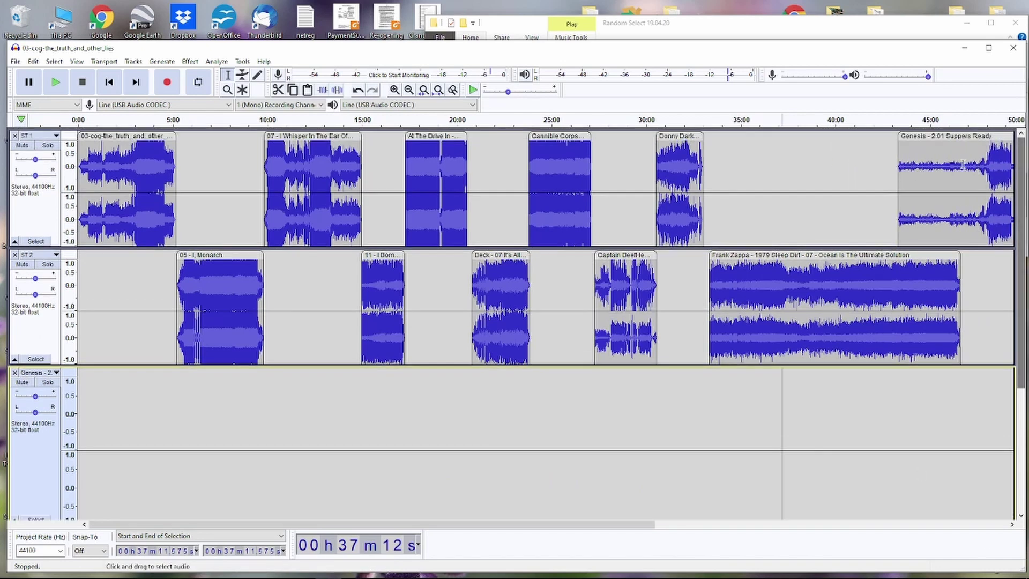
drag(962, 136, 1021, 136)
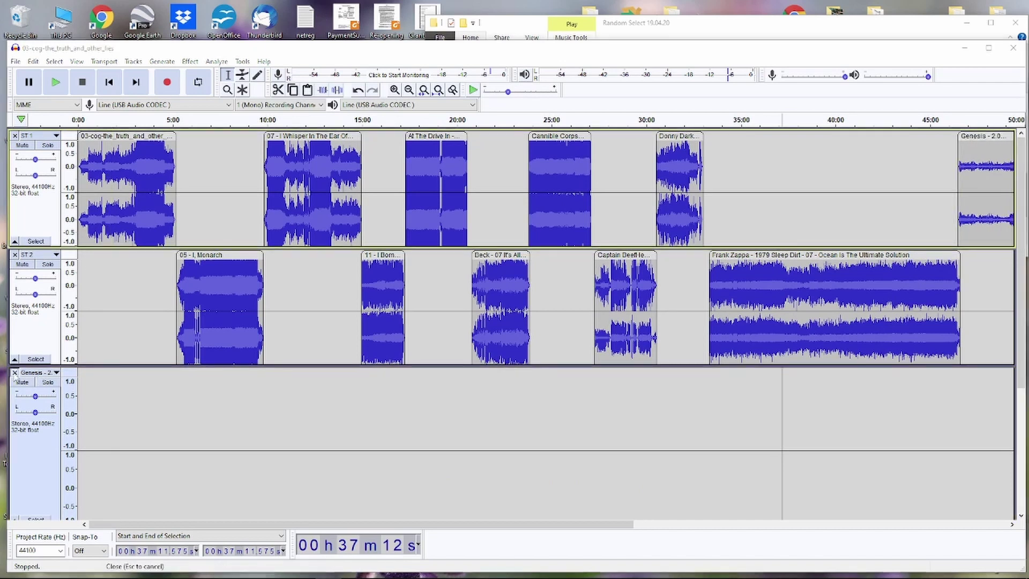
click(15, 373)
key(ctrl+f)
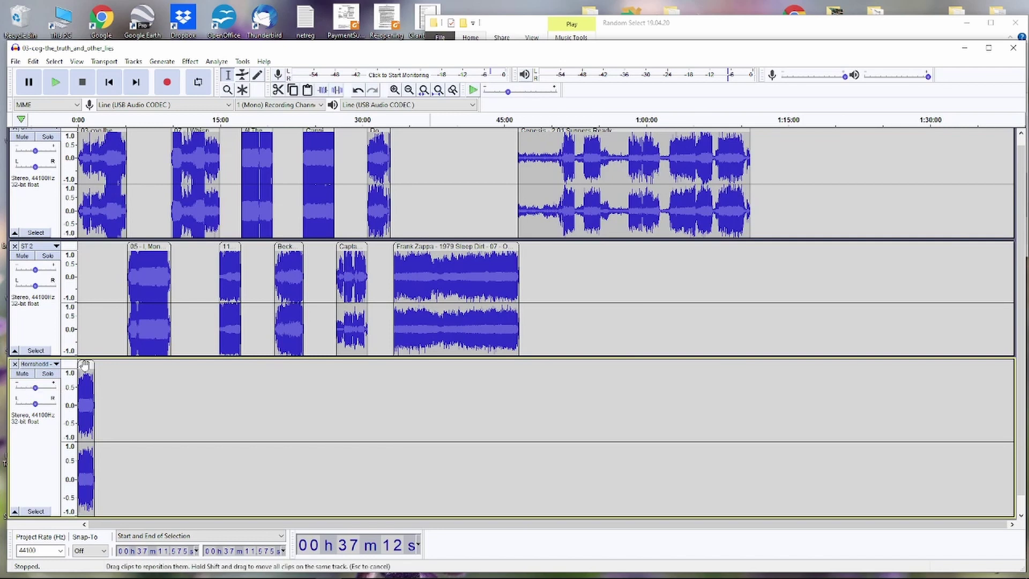
- Move the short Horrahedd clip onto ST 2 near 1:06:00 and remove its empty track
drag(93, 367, 757, 261)
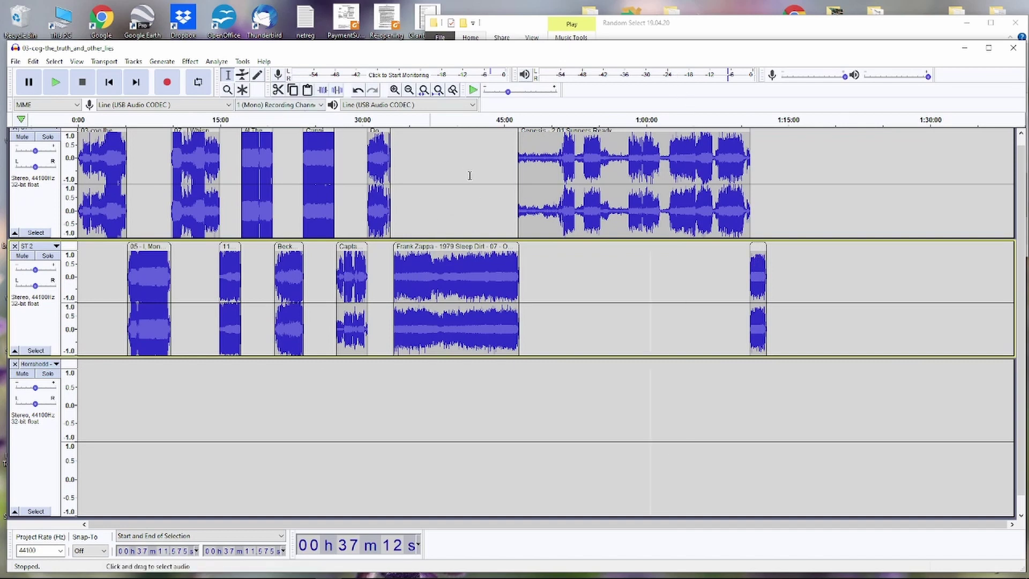
scroll(470, 175, up, 1)
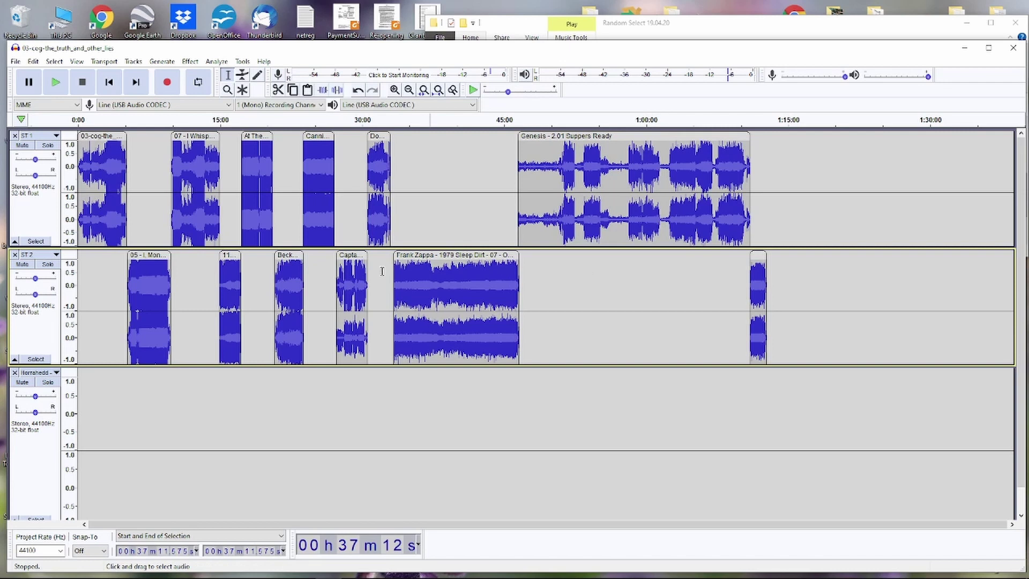
click(15, 372)
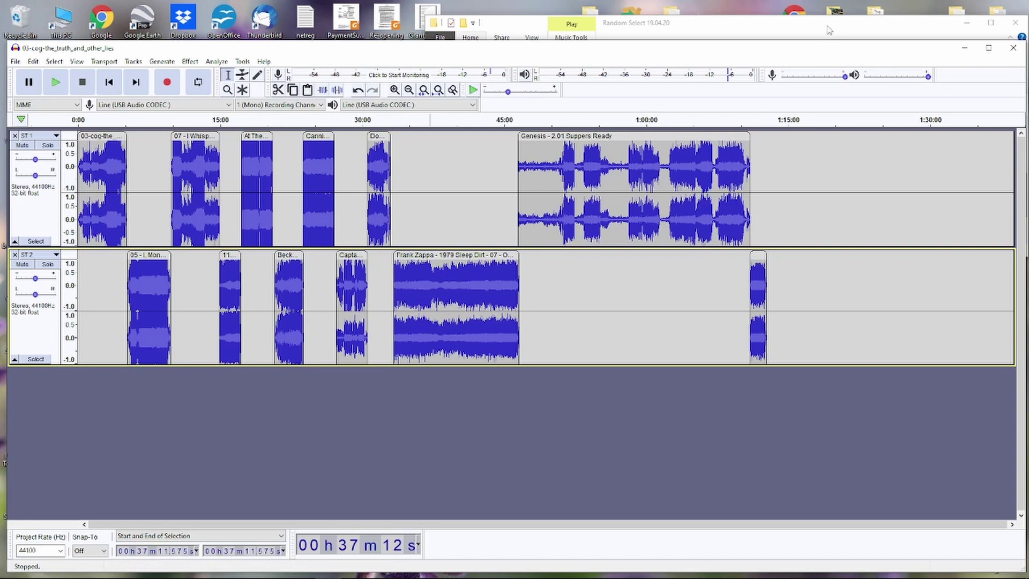
drag(855, 22, 824, 16)
- Open the General Stings Tab folder via Production and Station Promos
click(986, 16)
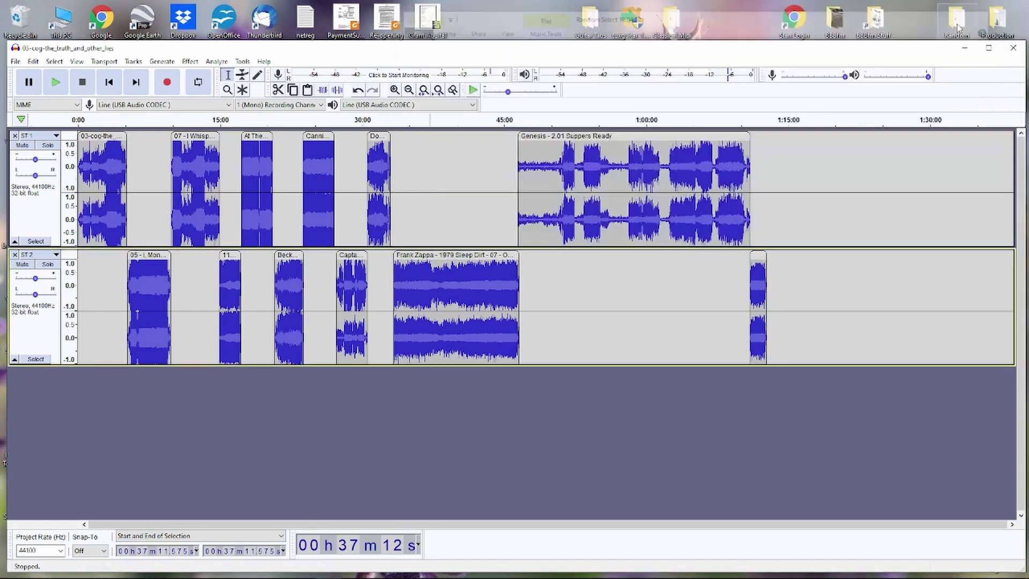
double_click(997, 21)
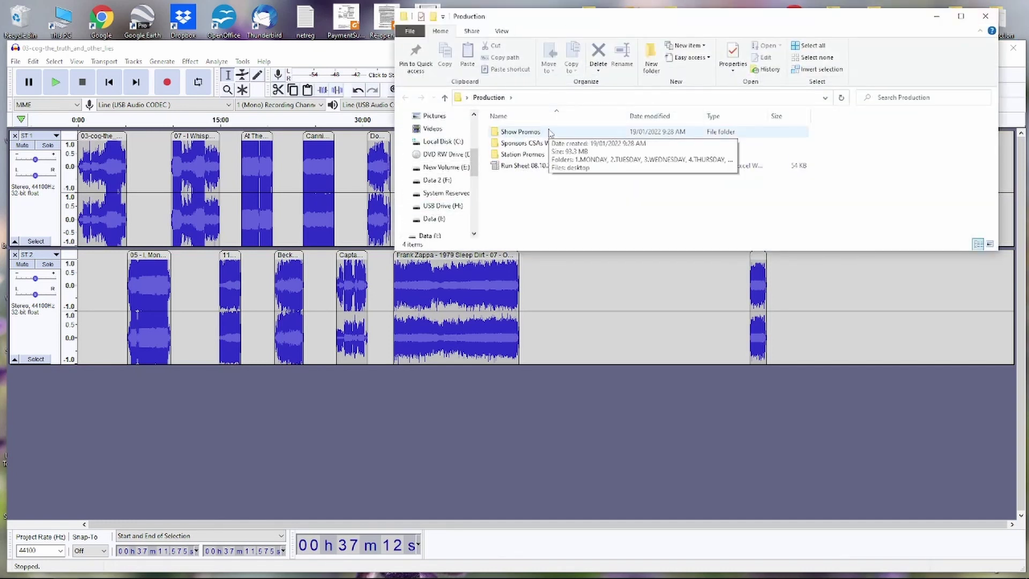
double_click(522, 155)
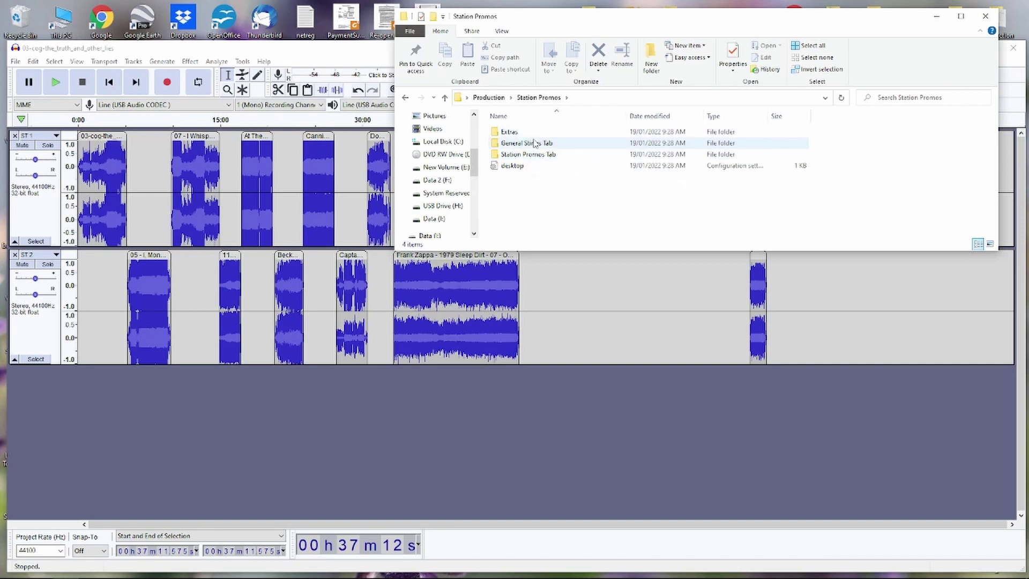
double_click(532, 143)
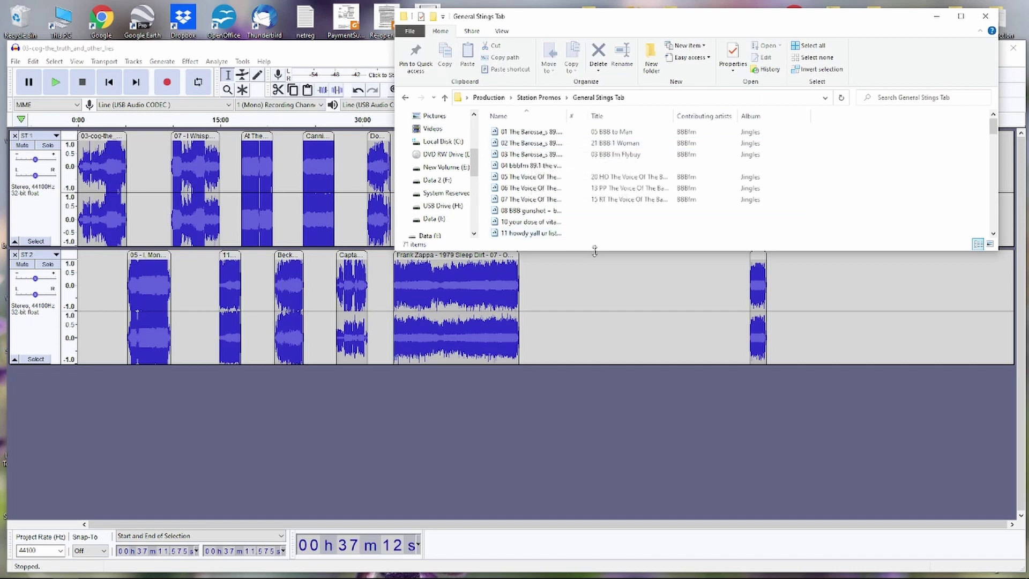
- Make the folder window taller and narrower with a wider Name column, placed beside Audacity
drag(594, 251, 586, 433)
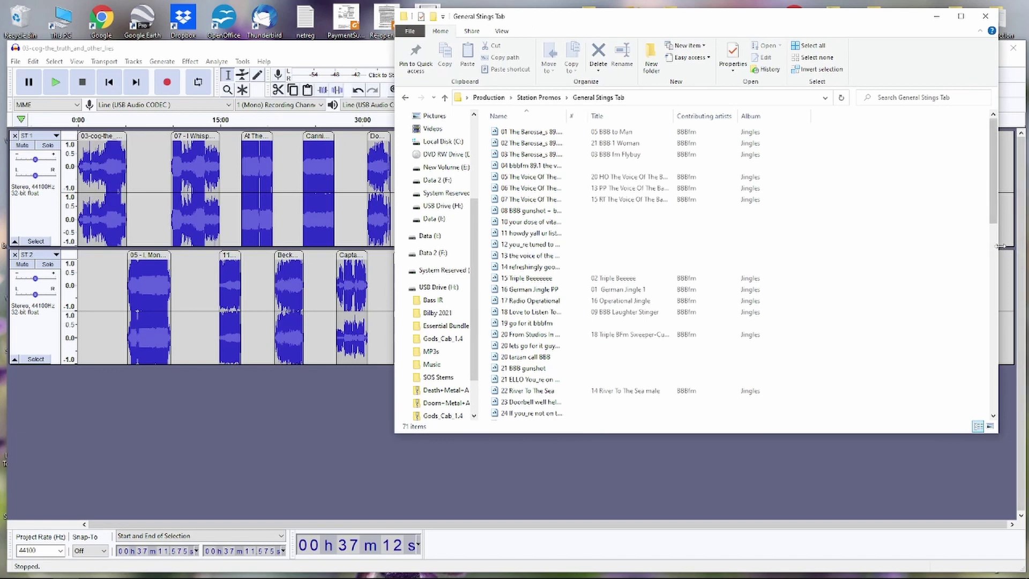
drag(1000, 246, 824, 246)
drag(568, 115, 653, 115)
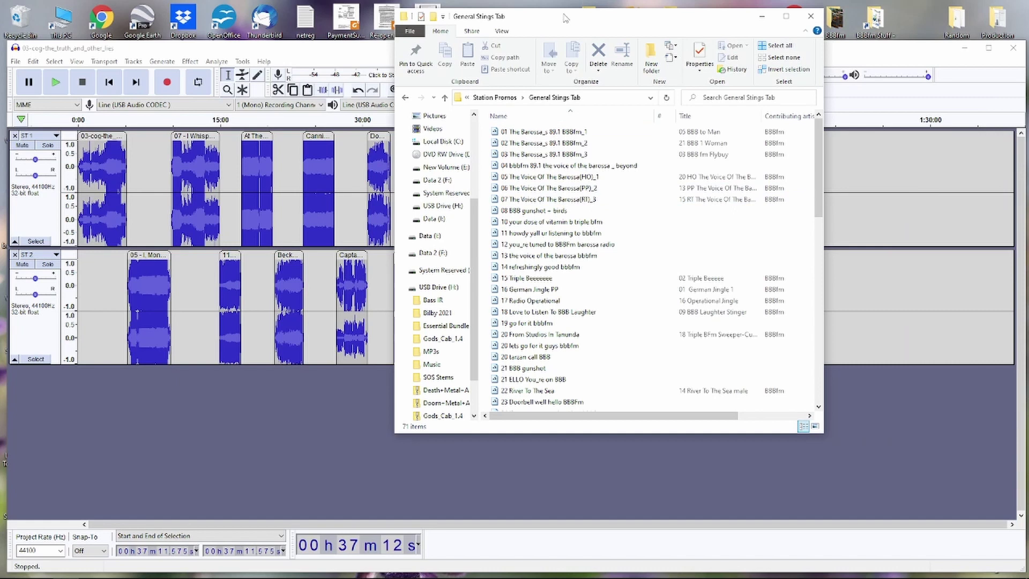
drag(566, 18, 757, 10)
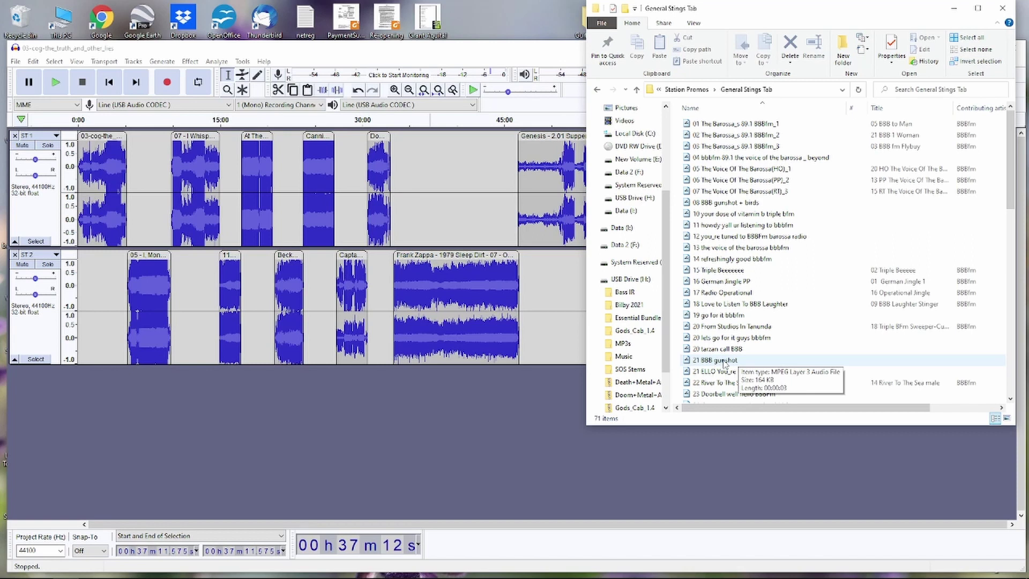
- Import '21 BBB gunshot' as a third stereo track below ST 2, then check it at normal zoom
drag(725, 363, 100, 449)
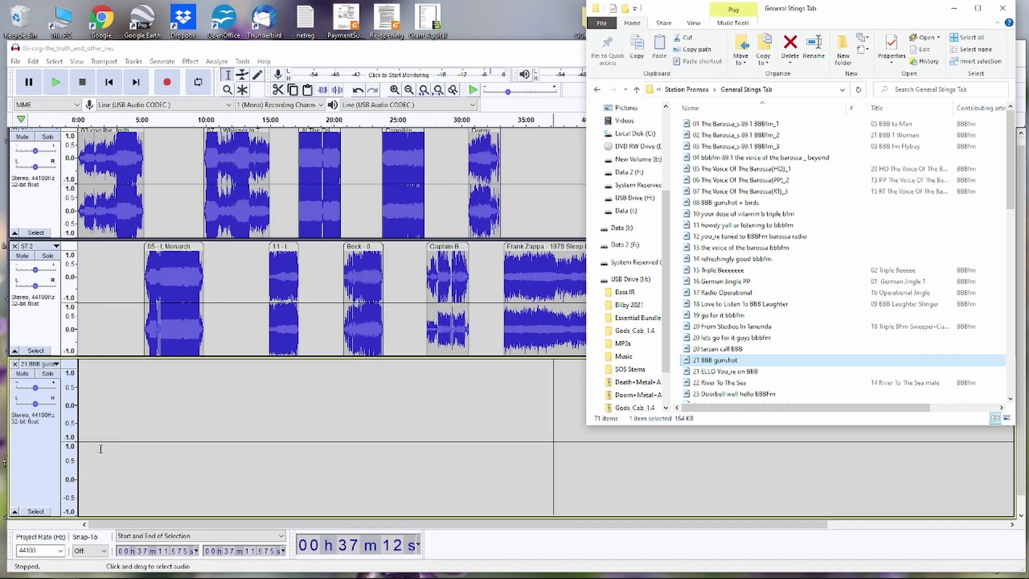
scroll(170, 445, down, 1)
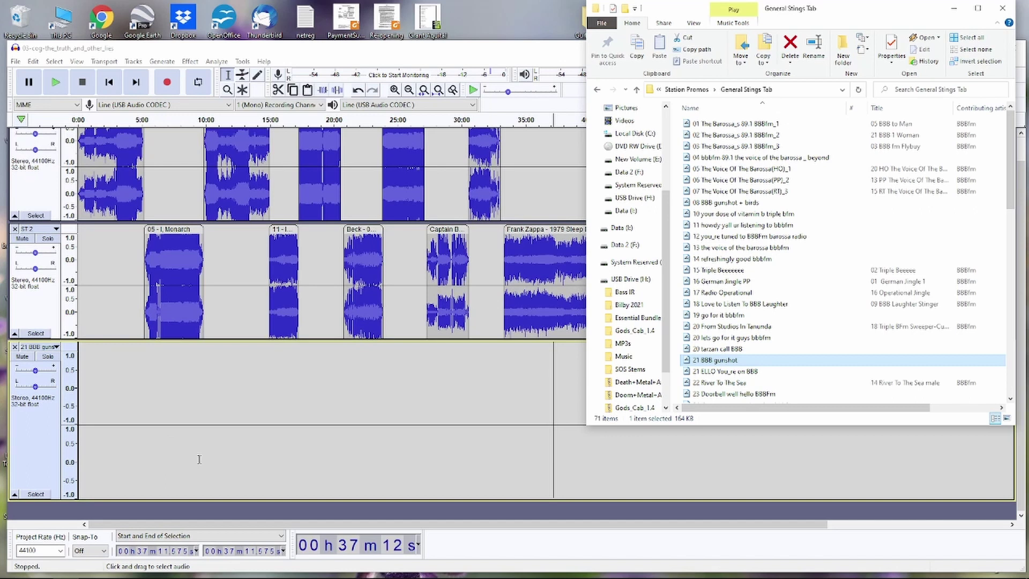
drag(203, 524, 304, 509)
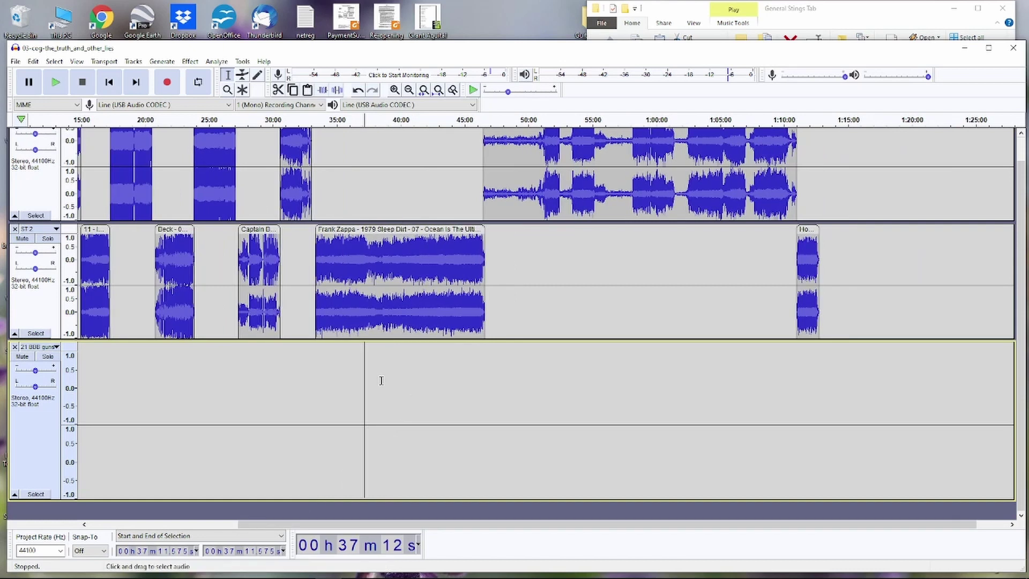
scroll(381, 380, up, 10)
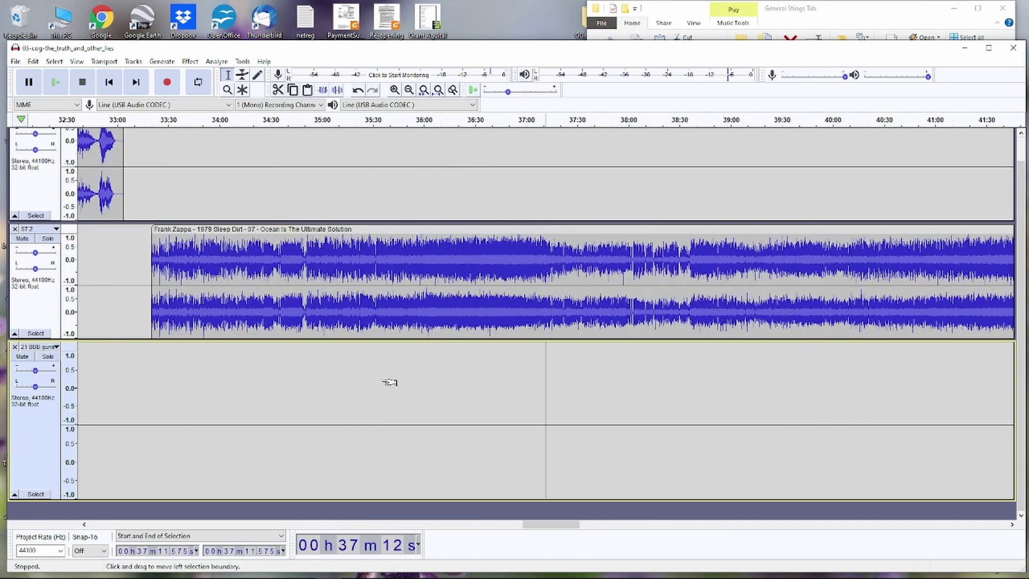
scroll(381, 381, up, 12)
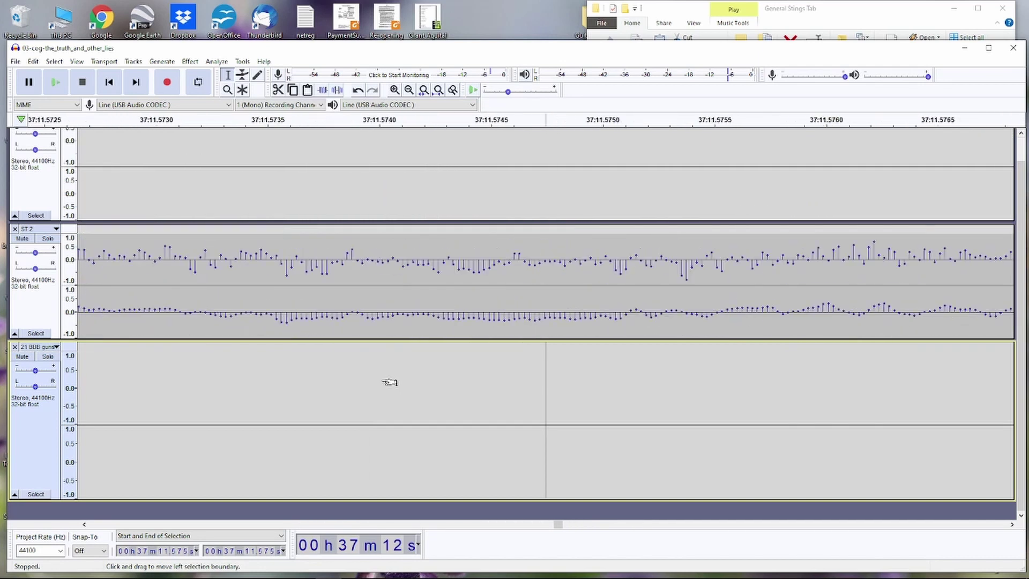
scroll(381, 381, down, 20)
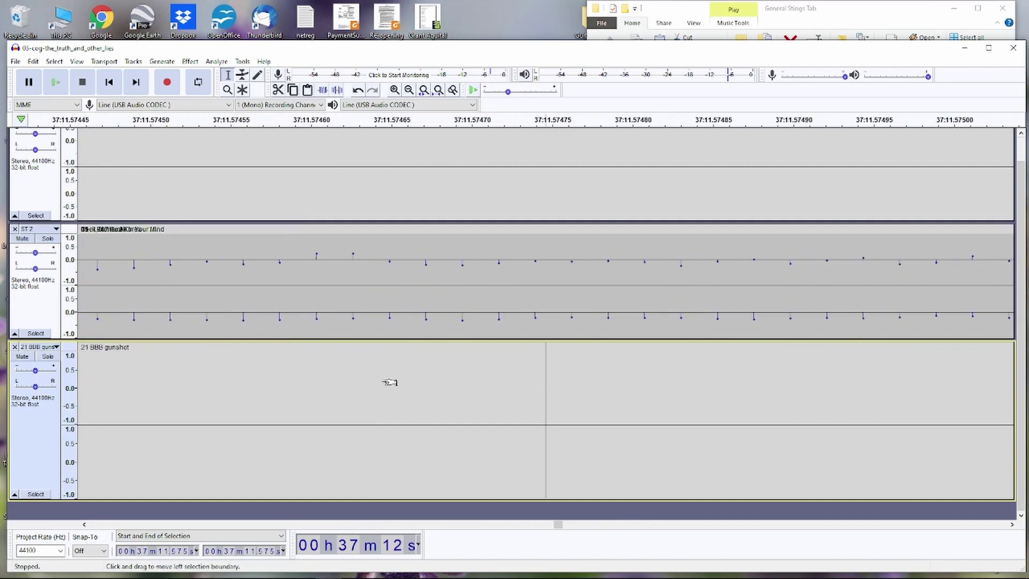
scroll(381, 381, down, 6)
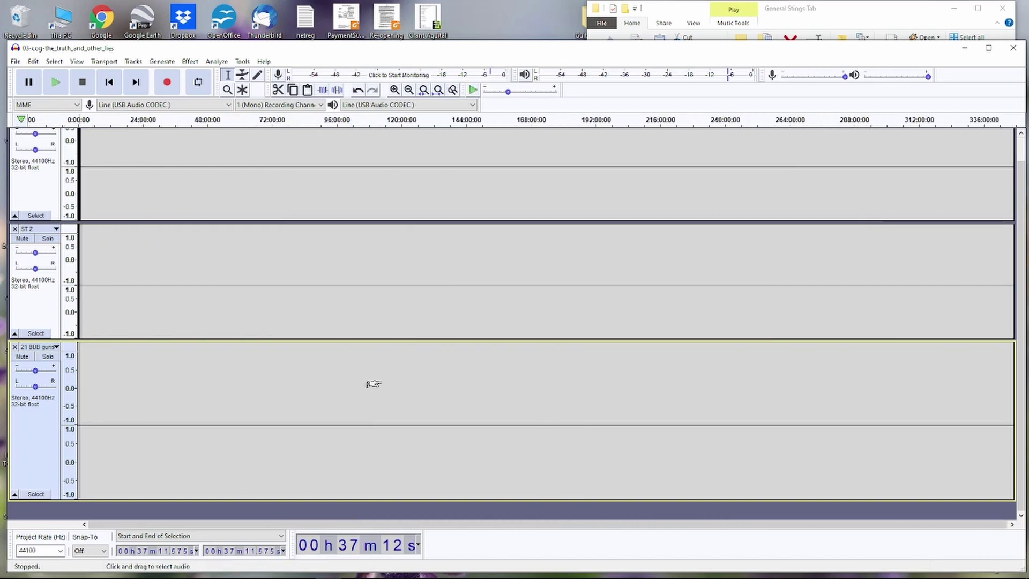
key(ctrl+2)
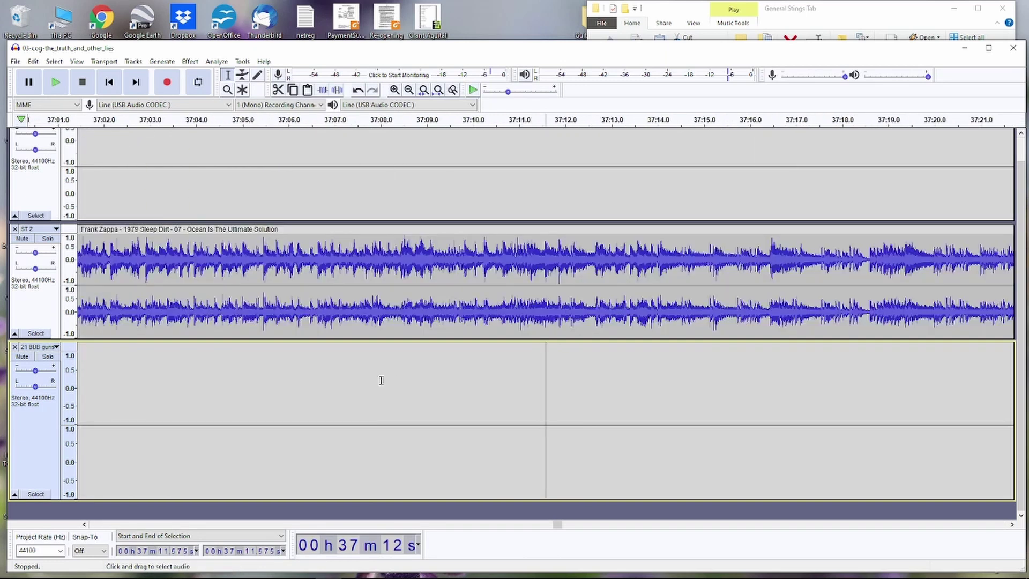
scroll(381, 380, up, 8)
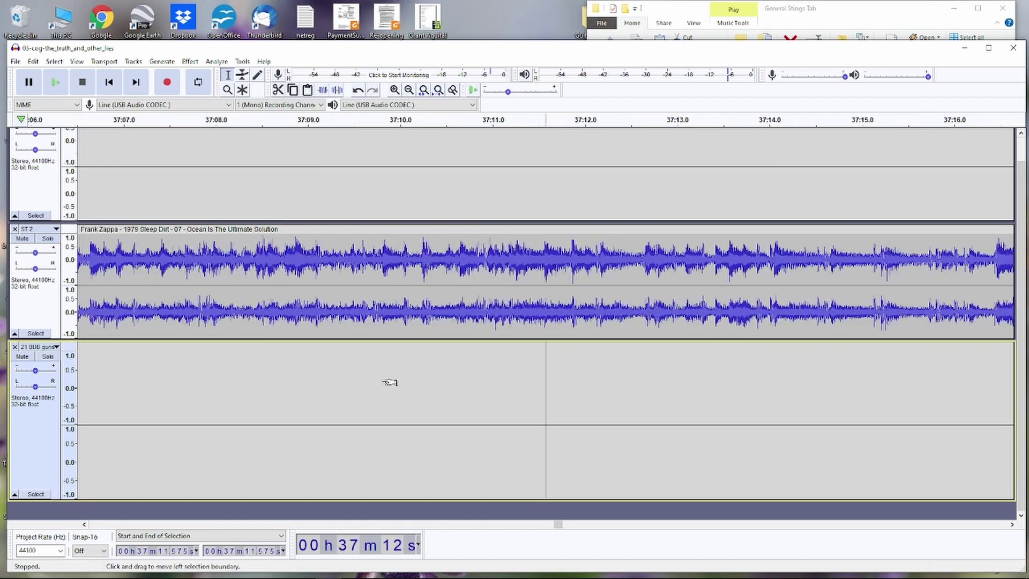
scroll(389, 382, up, 2)
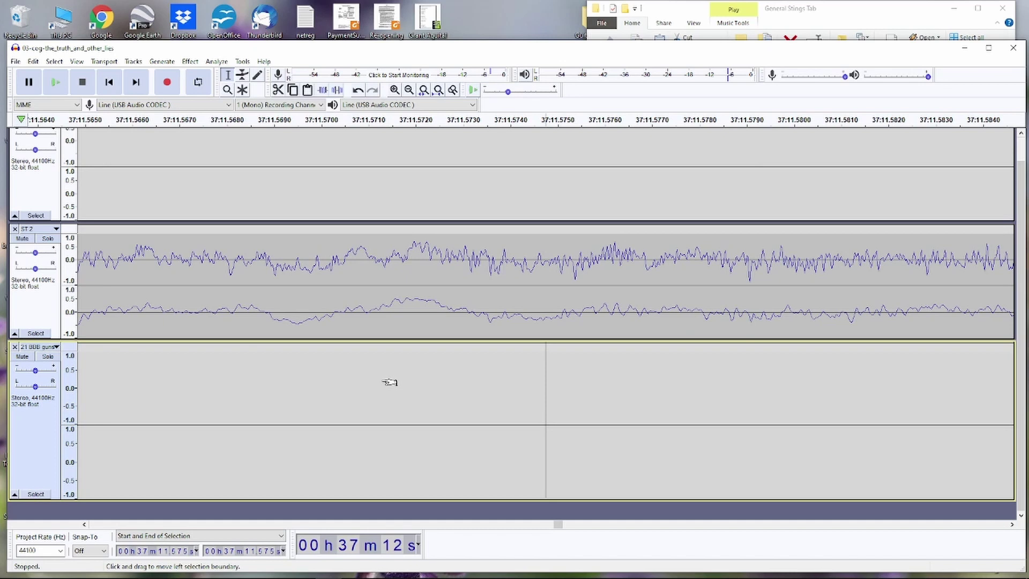
scroll(389, 382, down, 10)
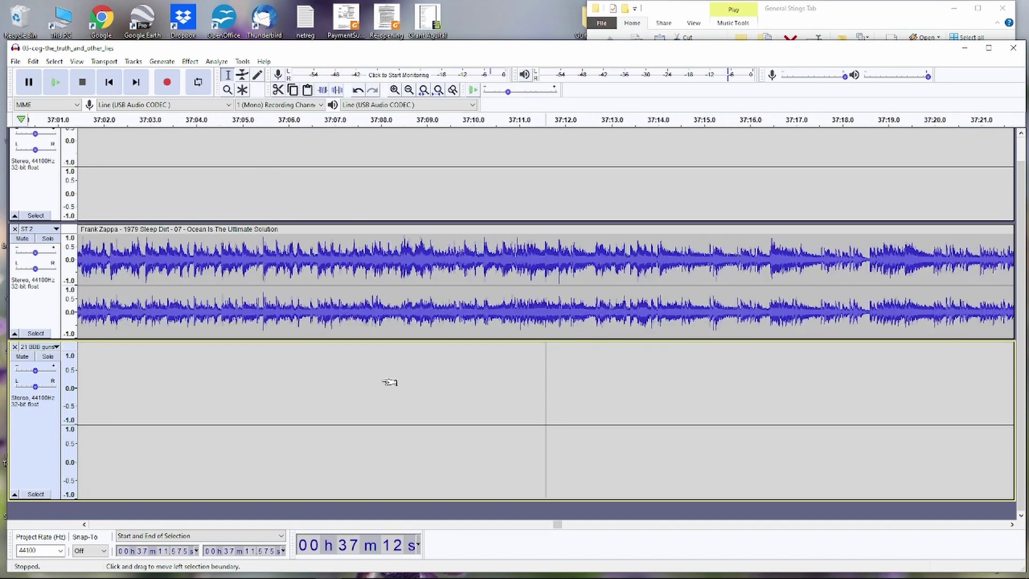
scroll(389, 382, down, 8)
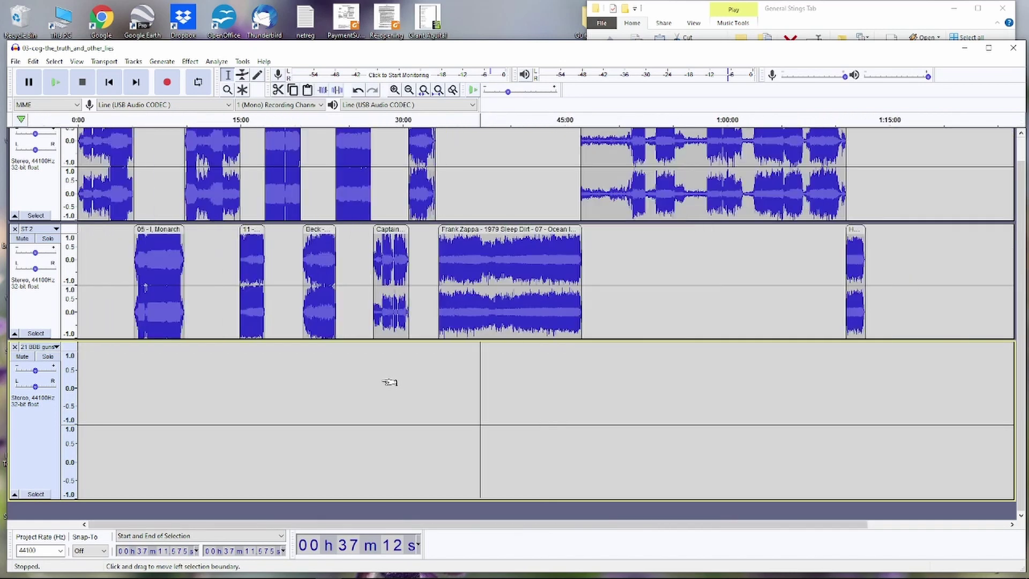
scroll(390, 382, up, 8)
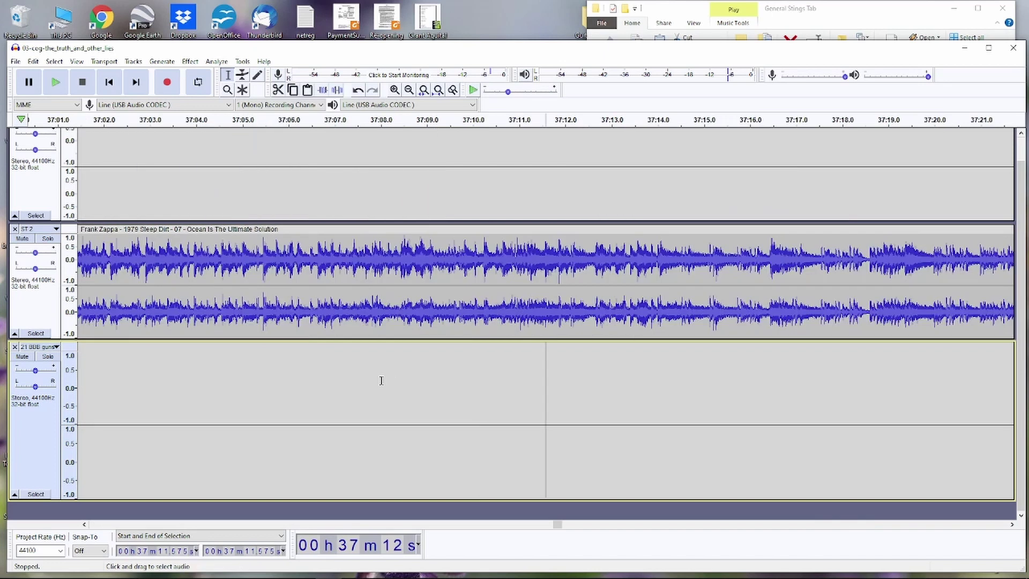
- Shift the 03-cog-the_truth_and_other_lies clip on ST 1 slightly later
mouse_move(557, 524)
mouse_down()
mouse_move(482, 525)
mouse_move(558, 524)
mouse_up()
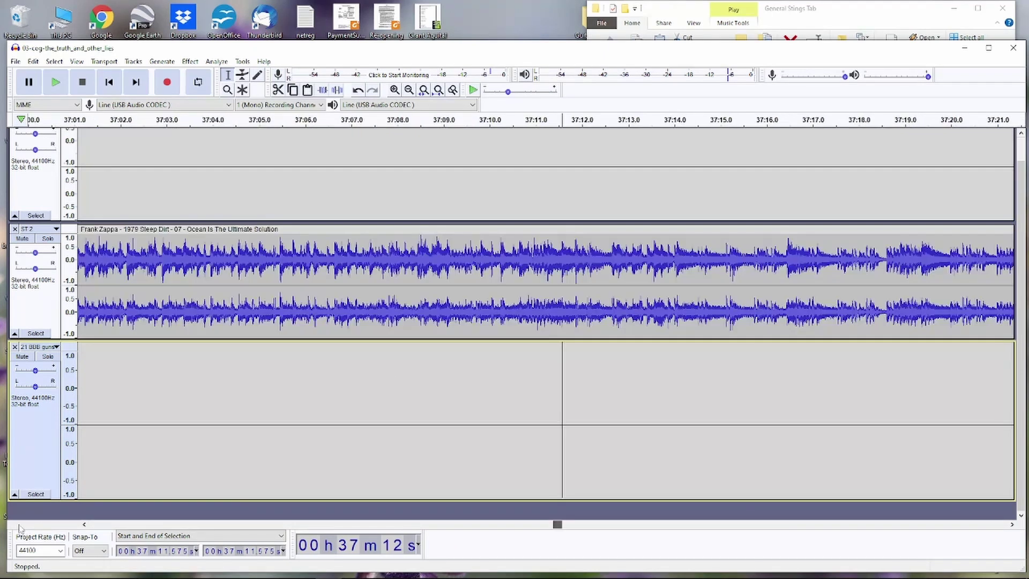
drag(41, 526, 67, 527)
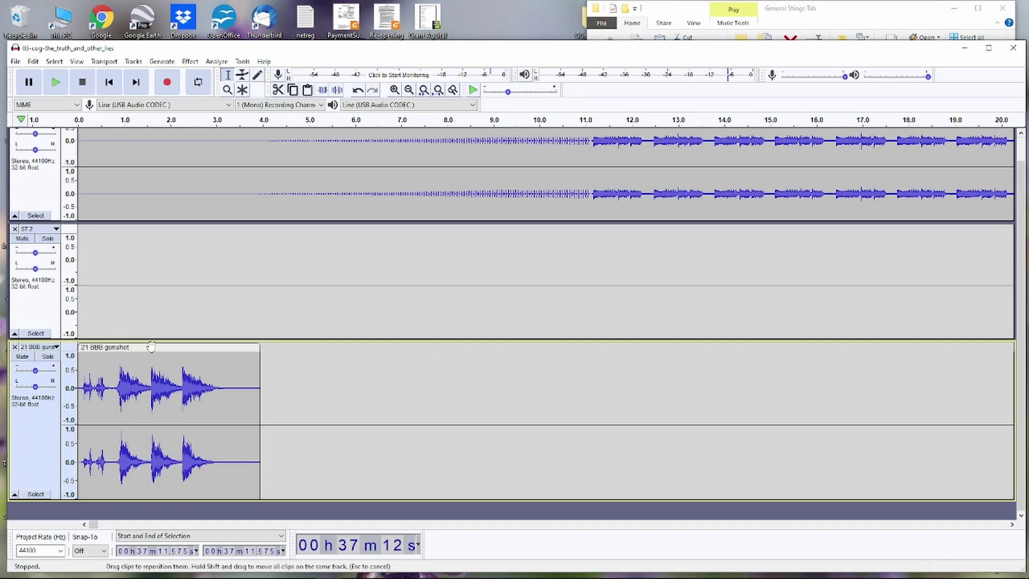
key(ctrl+3)
key(ctrl+3)
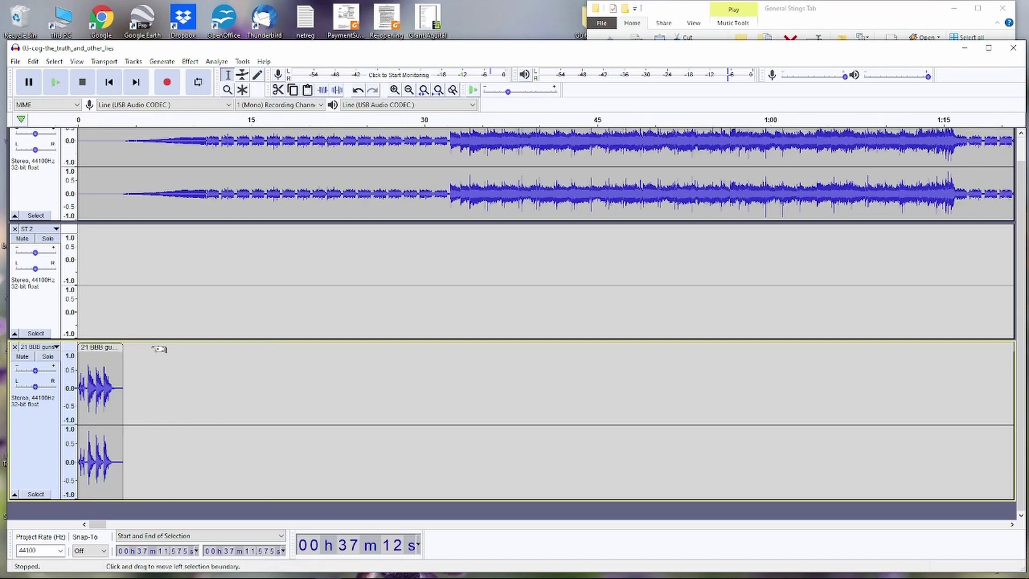
key(ctrl+3)
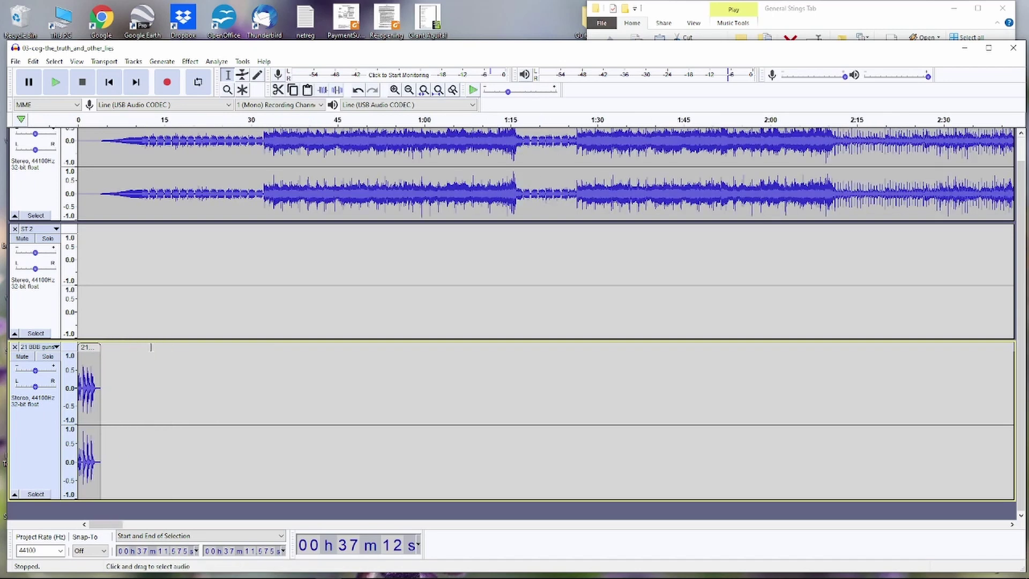
scroll(229, 298, up, 1)
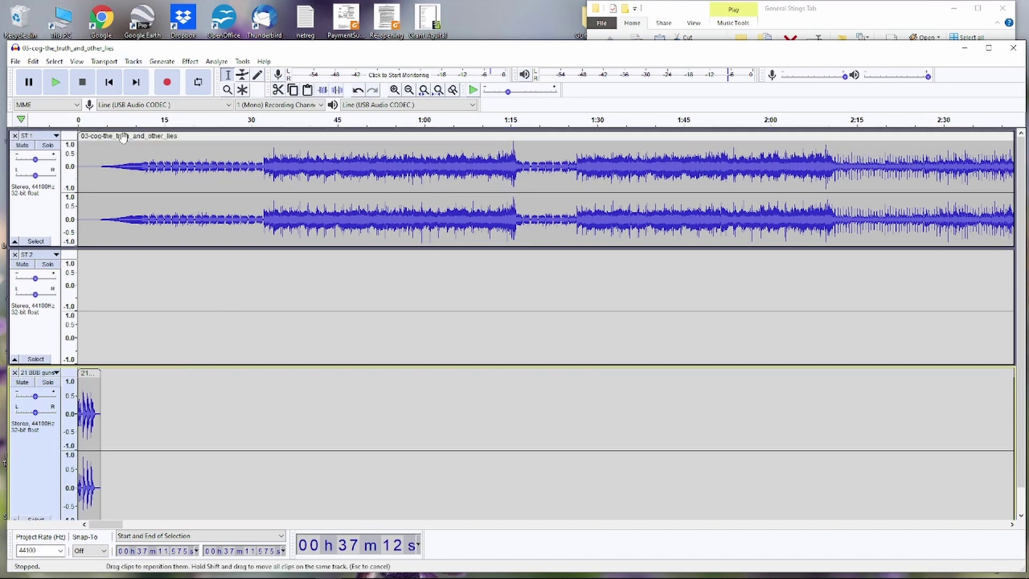
mouse_move(124, 138)
mouse_down()
mouse_move(146, 141)
mouse_move(115, 140)
mouse_move(124, 139)
mouse_up()
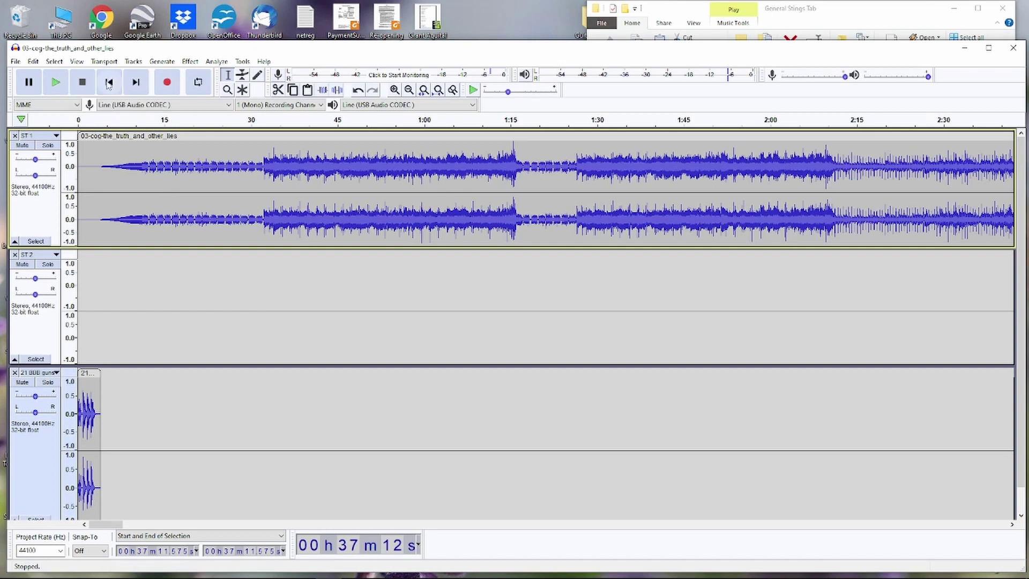
- Play the project from the beginning to check the gunshot opening, then stop
click(108, 83)
click(57, 83)
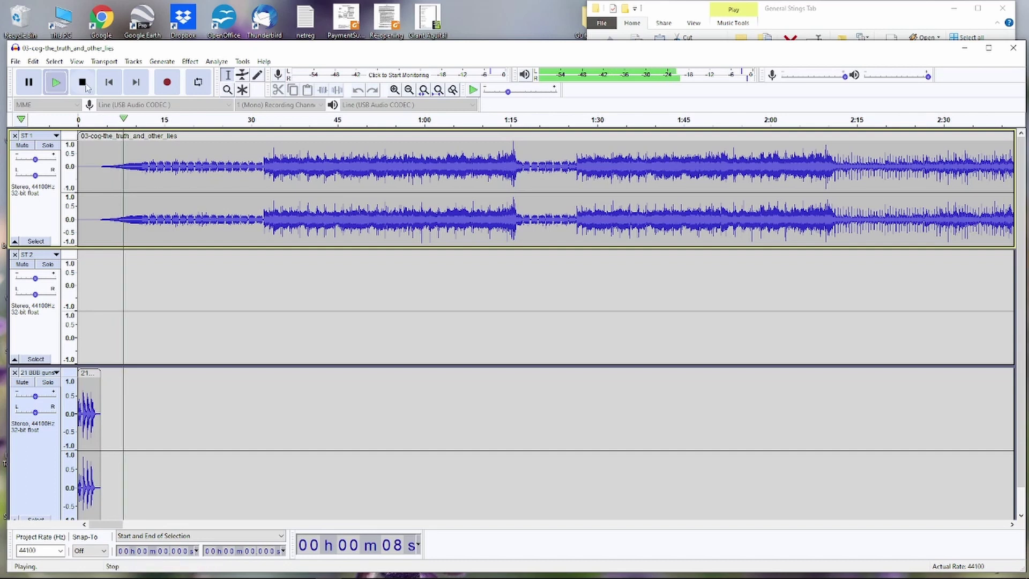
key(space)
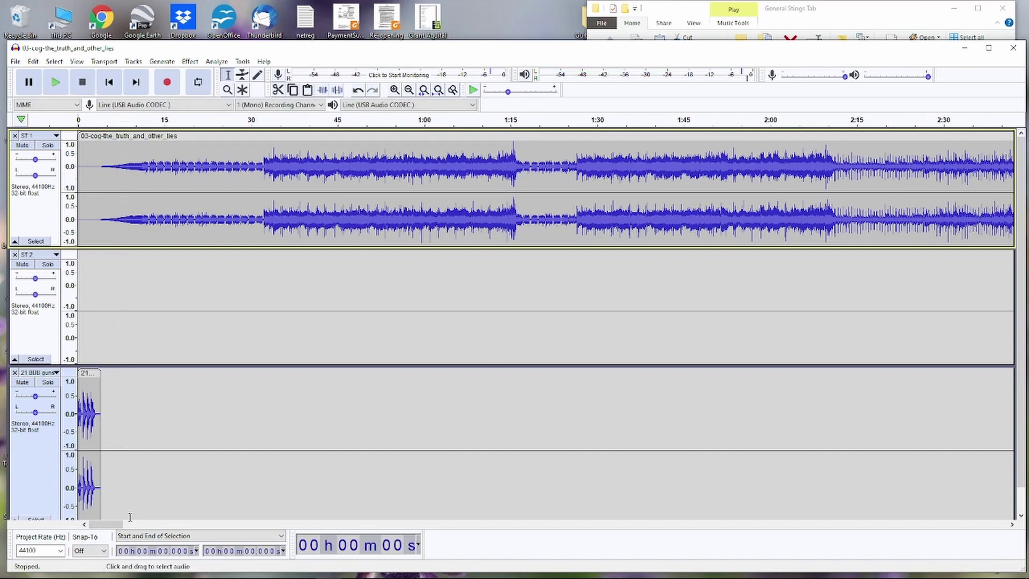
key(ctrl+3)
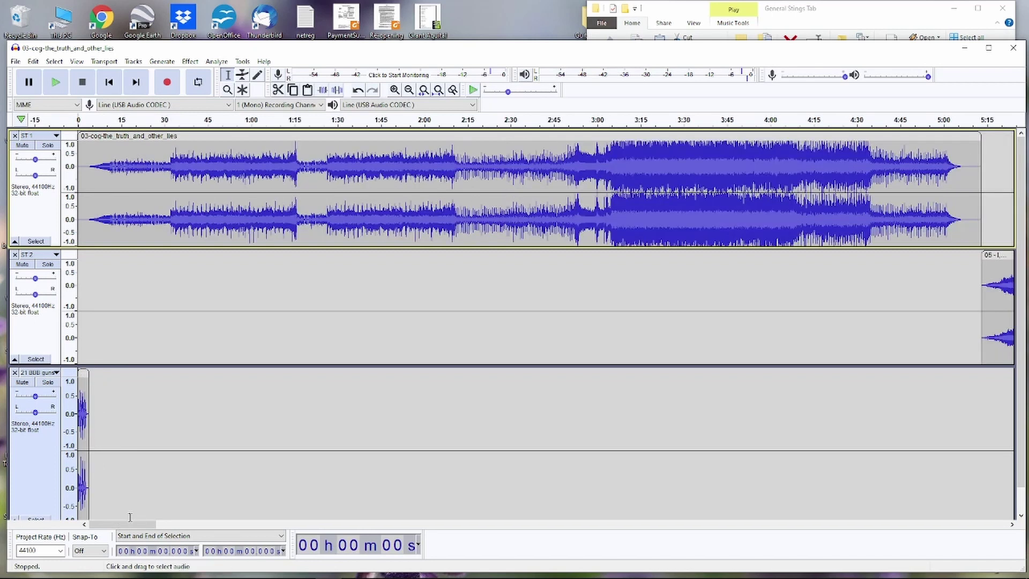
key(ctrl+3)
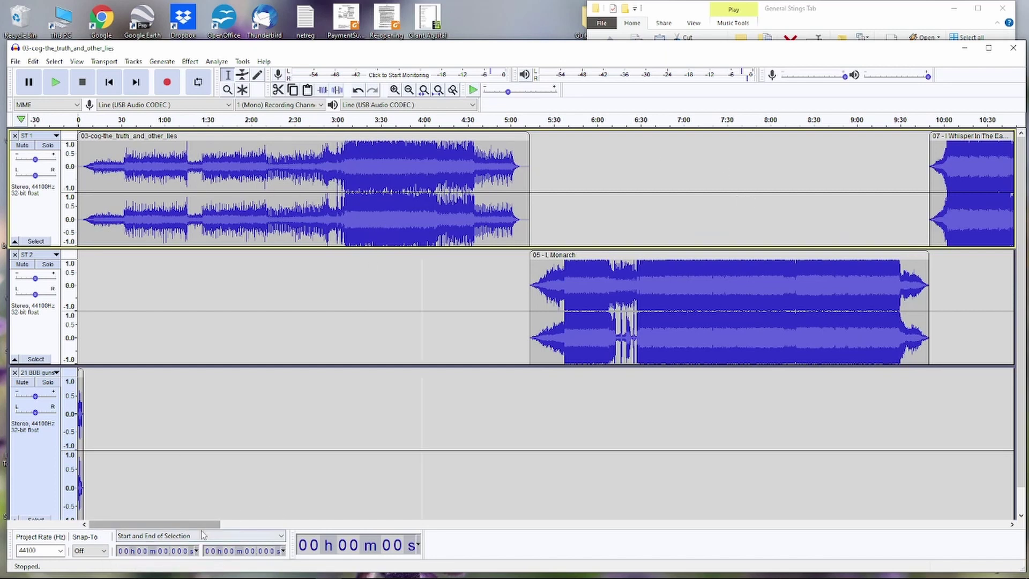
drag(205, 525, 233, 520)
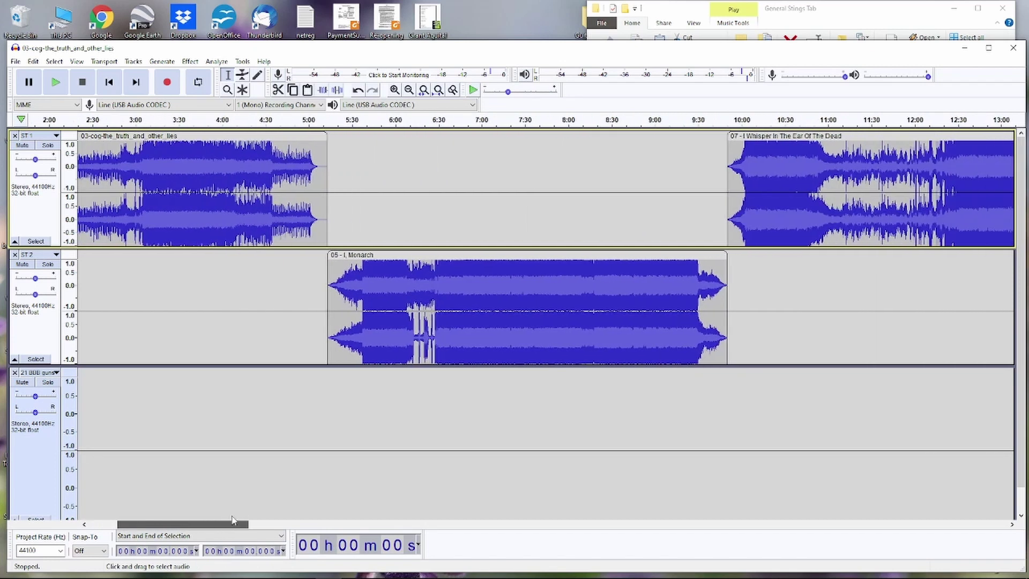
click(303, 139)
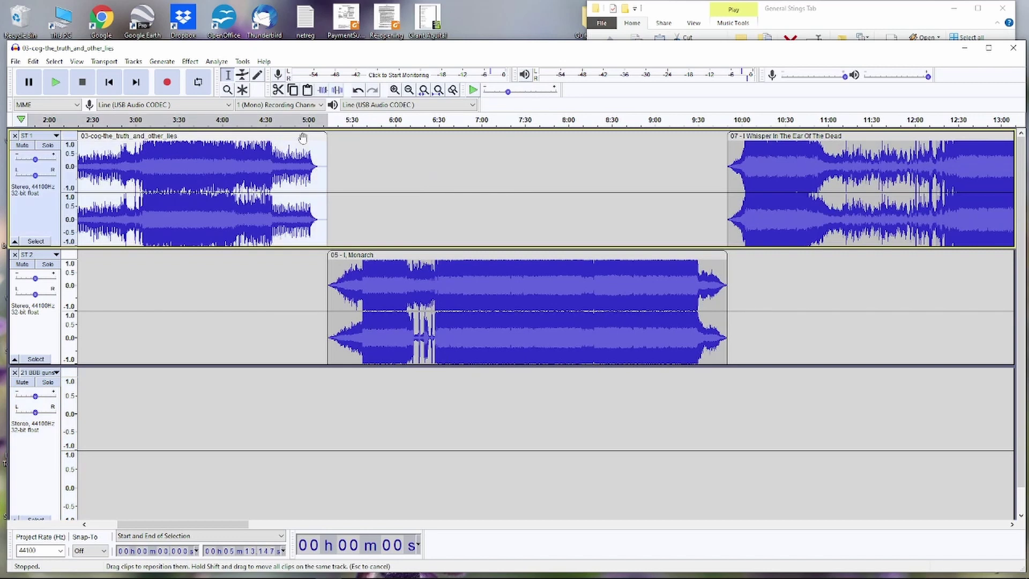
click(296, 167)
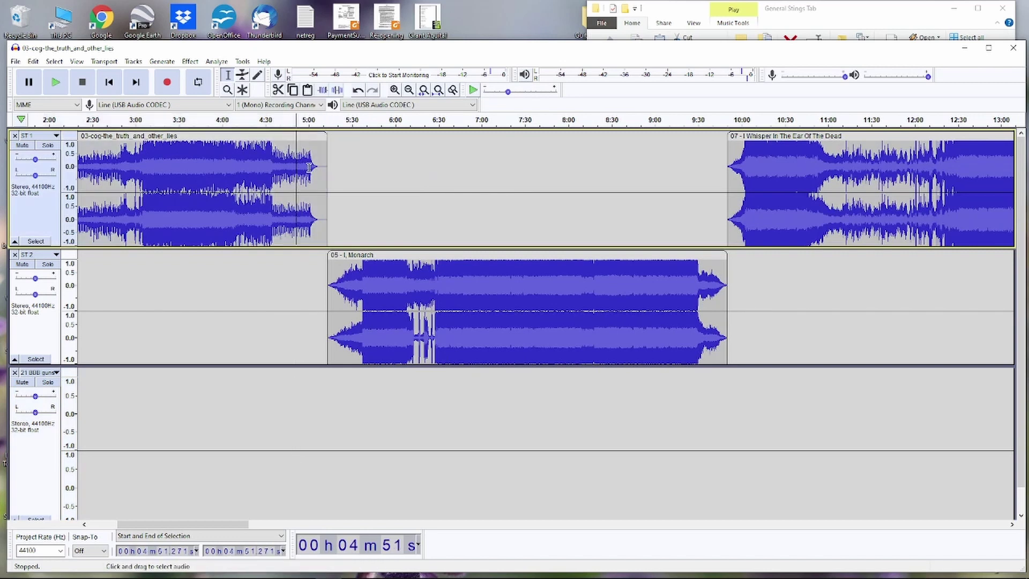
click(310, 167)
click(307, 171)
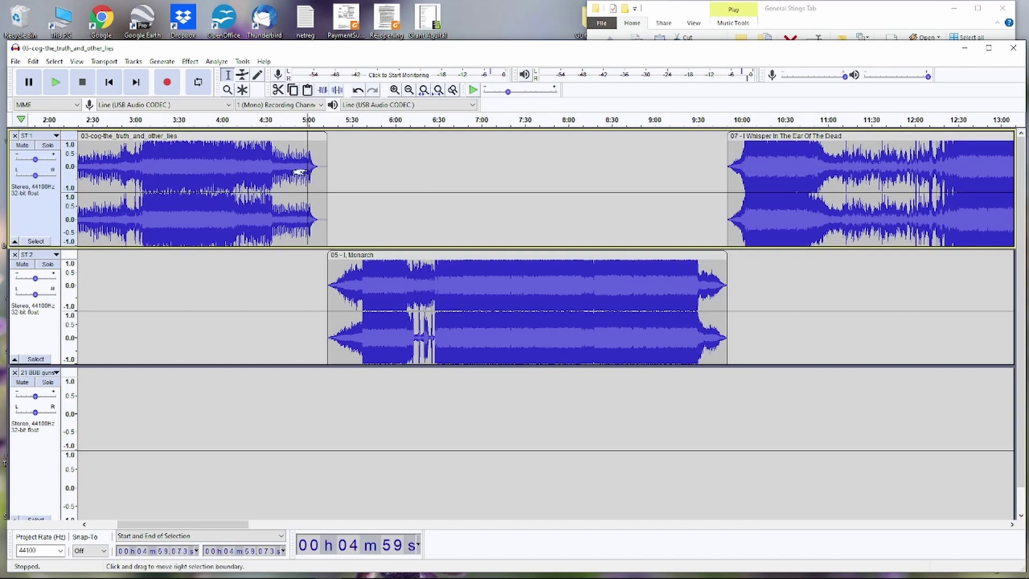
key(space)
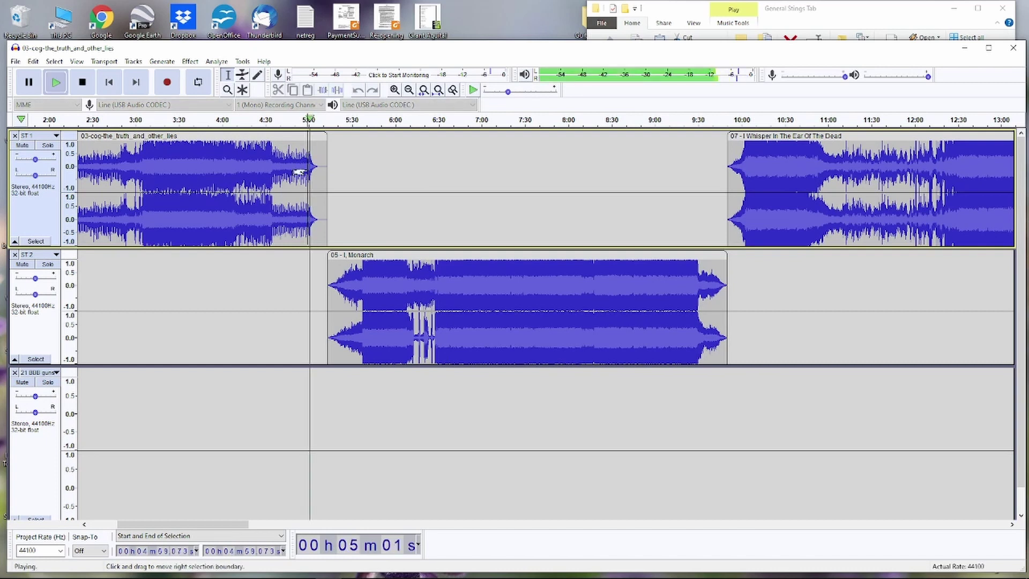
key(space)
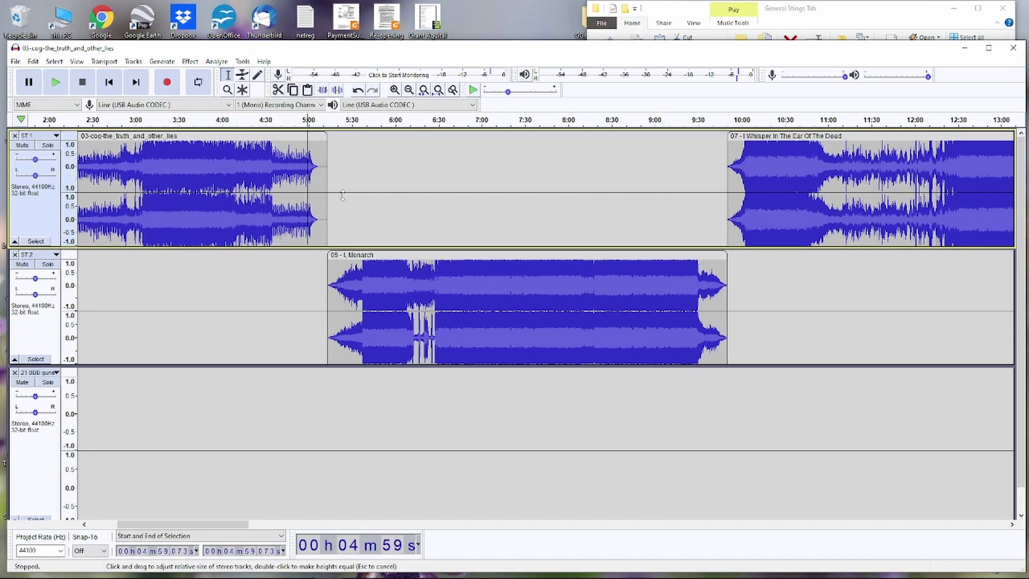
key(space)
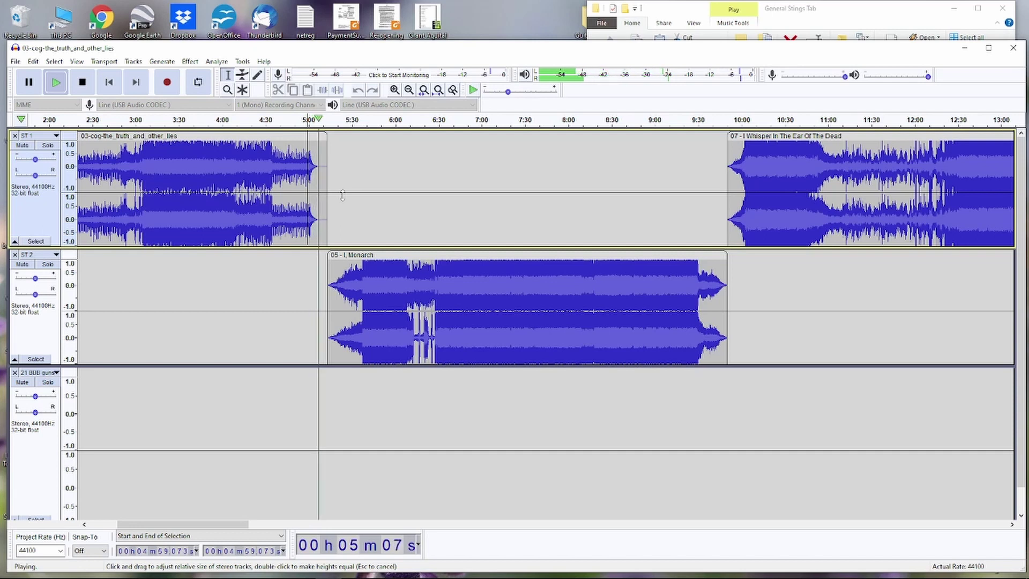
key(space)
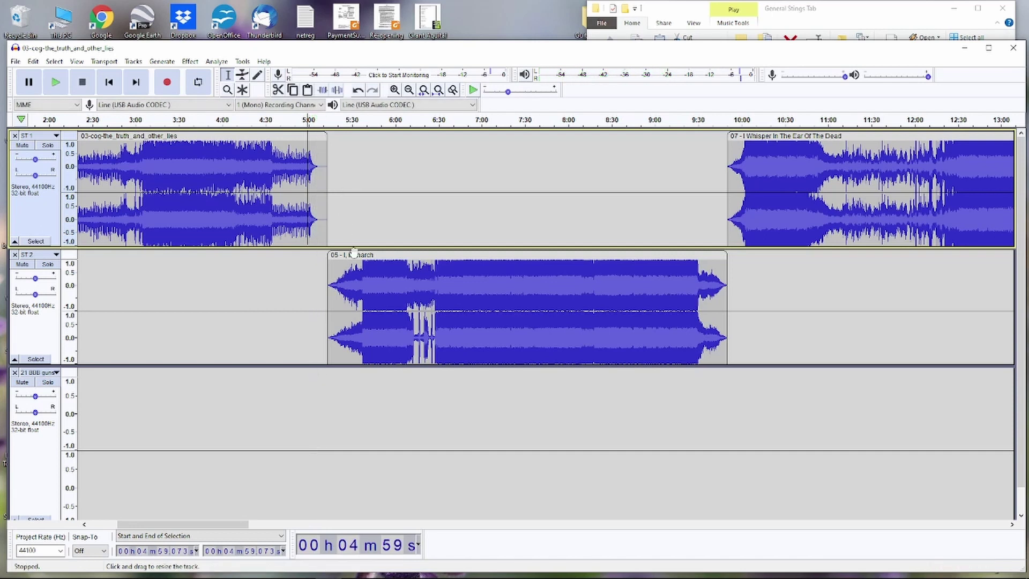
- Nudge I, Monarch slightly earlier on ST 2 and play back the tightened transition
drag(354, 252, 346, 255)
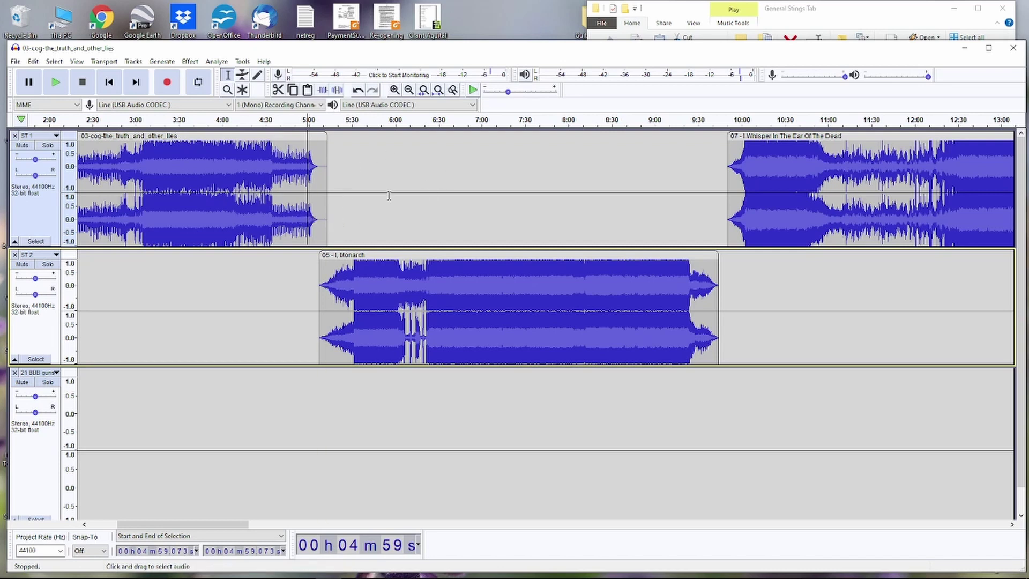
key(space)
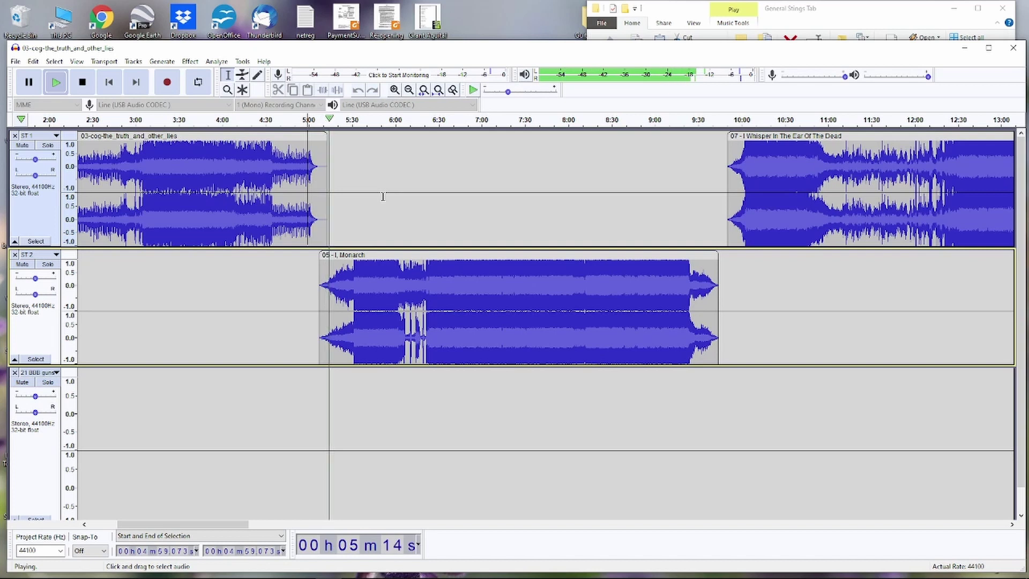
key(space)
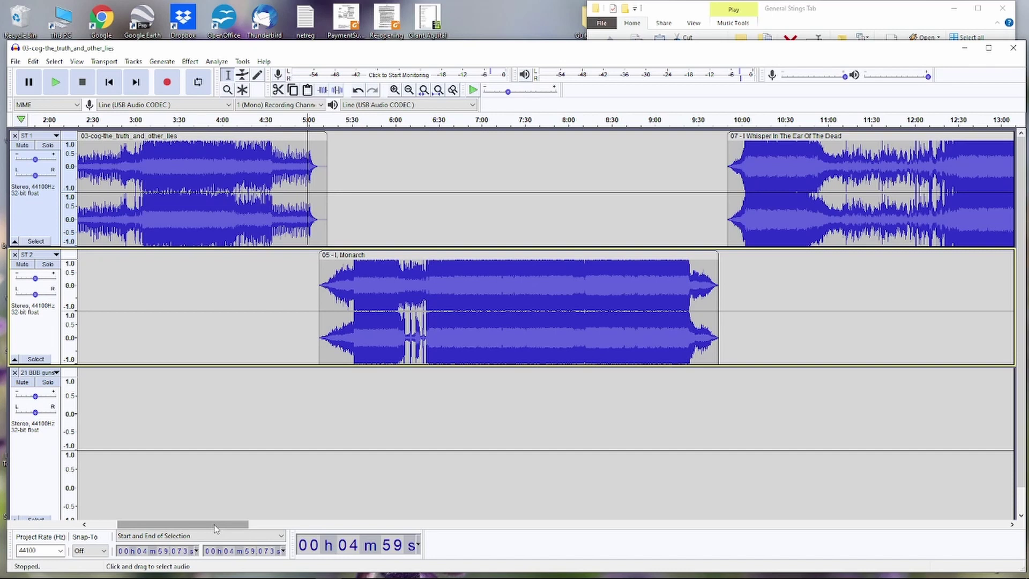
- Shift I Whisper In The Ear Of The Dead earlier, preview from 9:30, and mark 9:38
drag(193, 528, 253, 528)
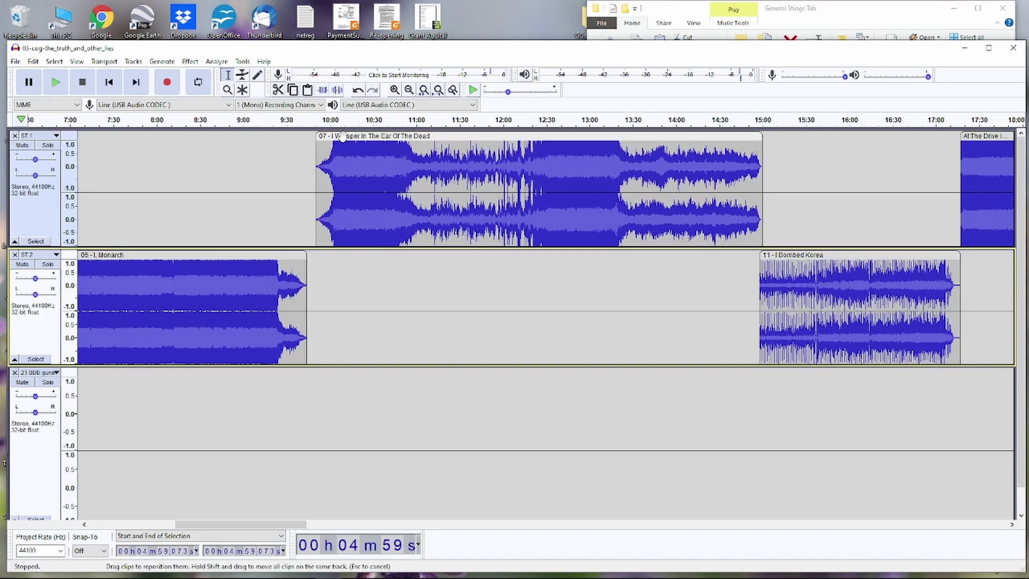
drag(342, 135, 334, 136)
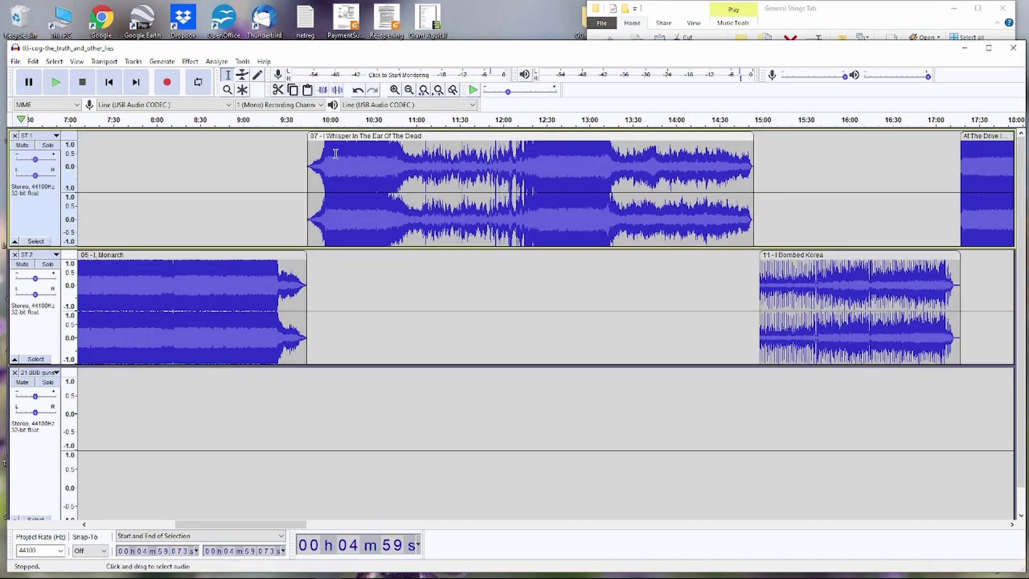
click(296, 121)
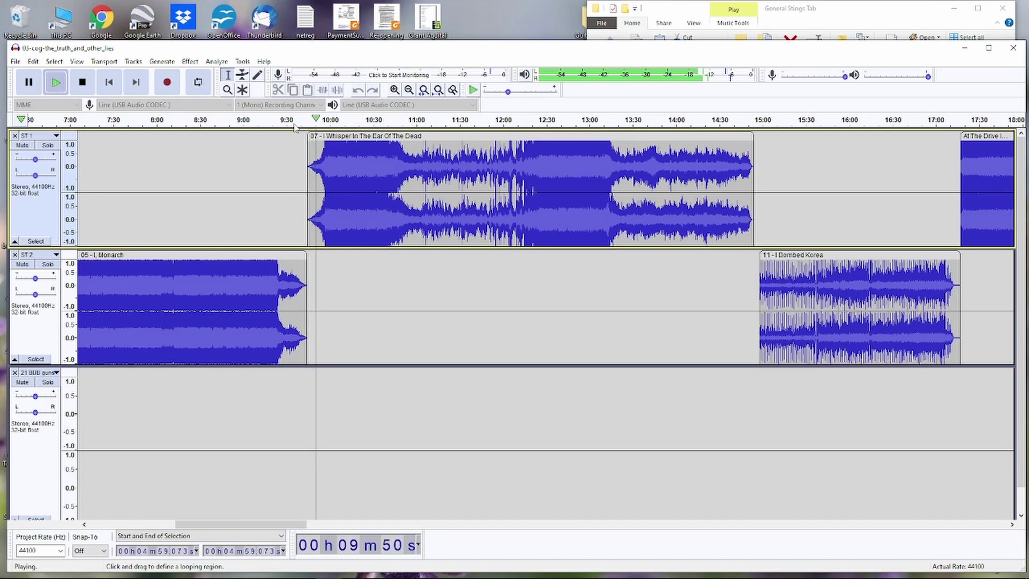
key(space)
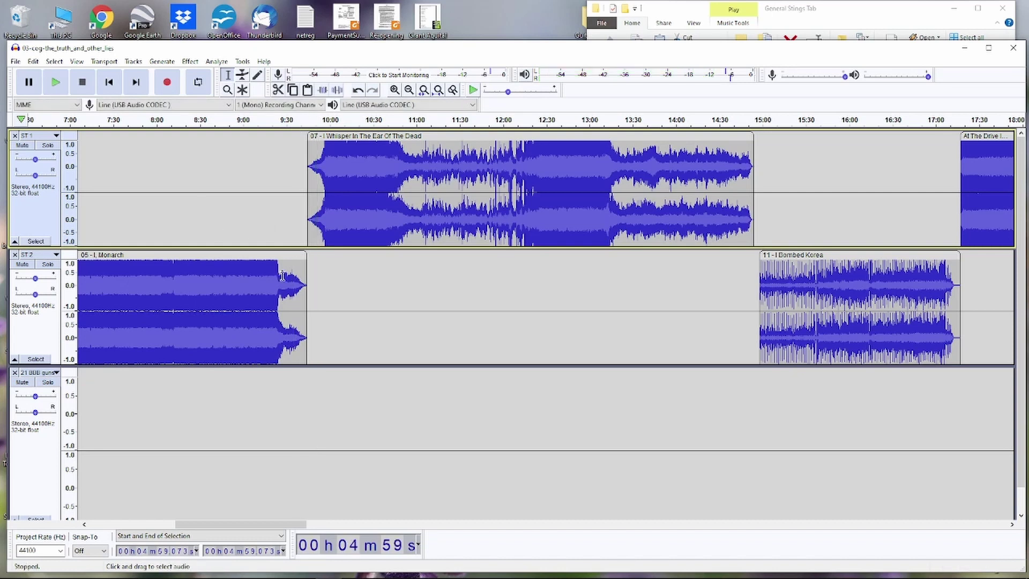
click(299, 396)
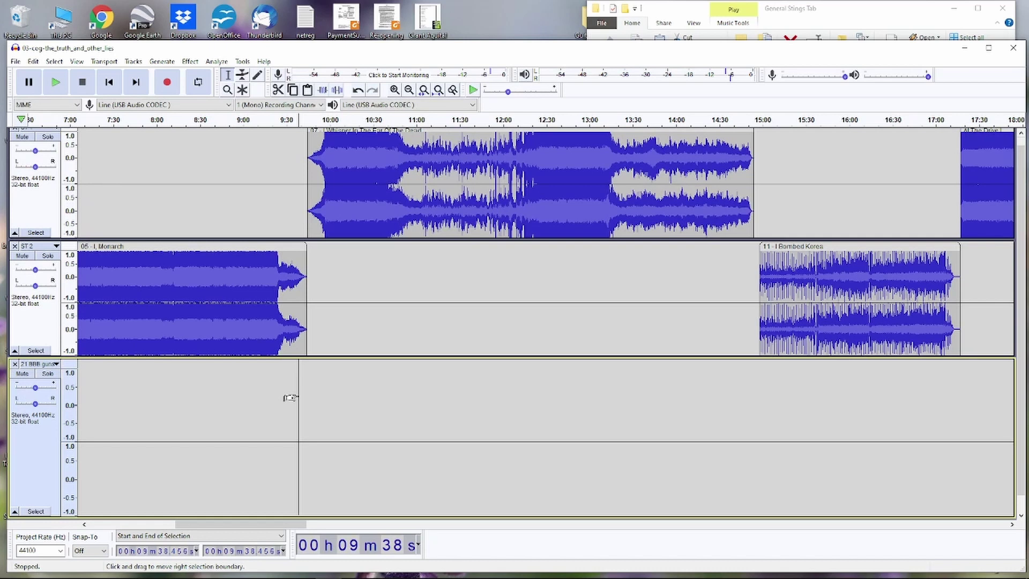
scroll(290, 397, down, 1)
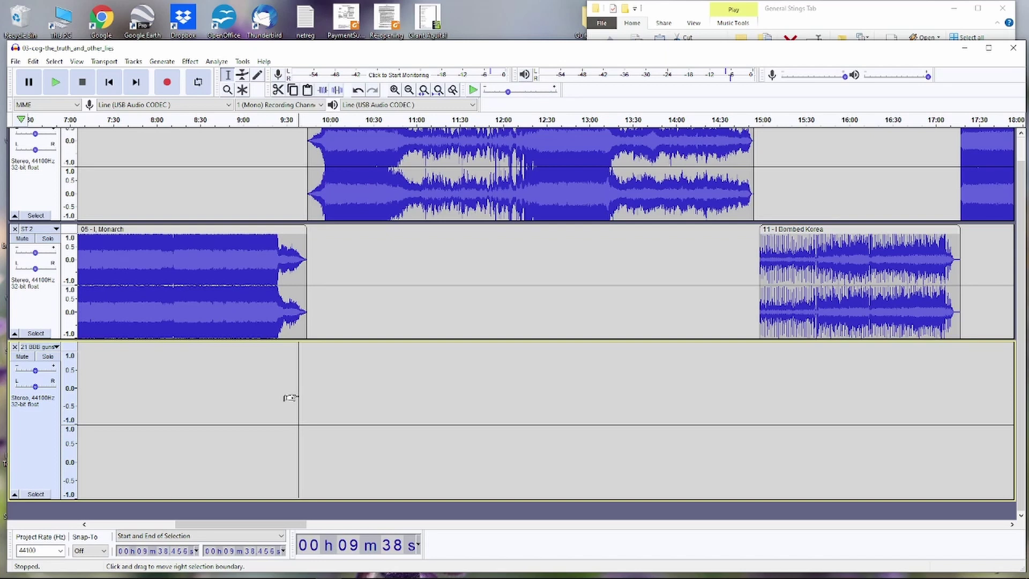
- Drag '26 BBB Zip Boom' from the General Stings Tab folder into Audacity as a new track
click(904, 14)
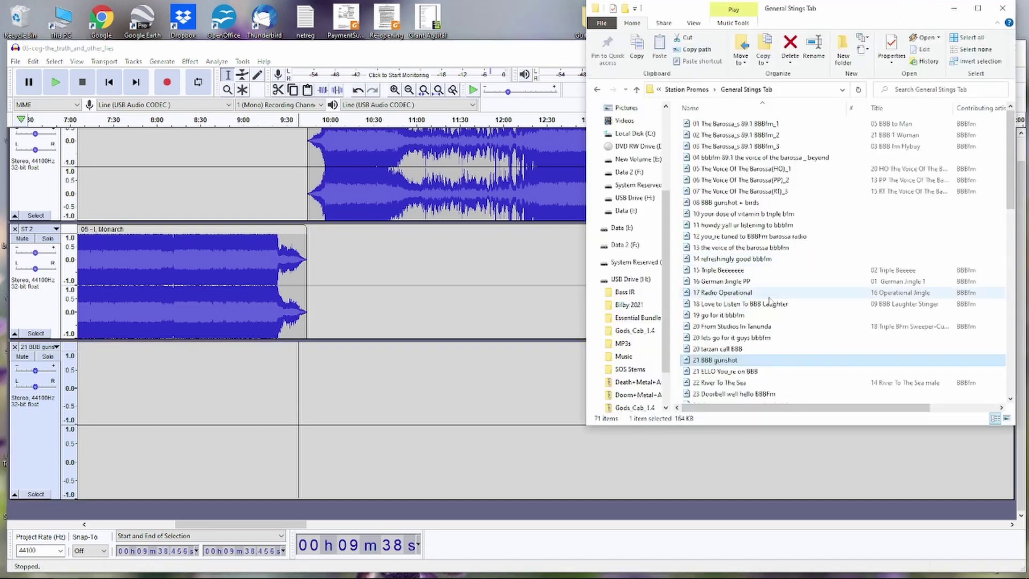
scroll(770, 300, down, 1)
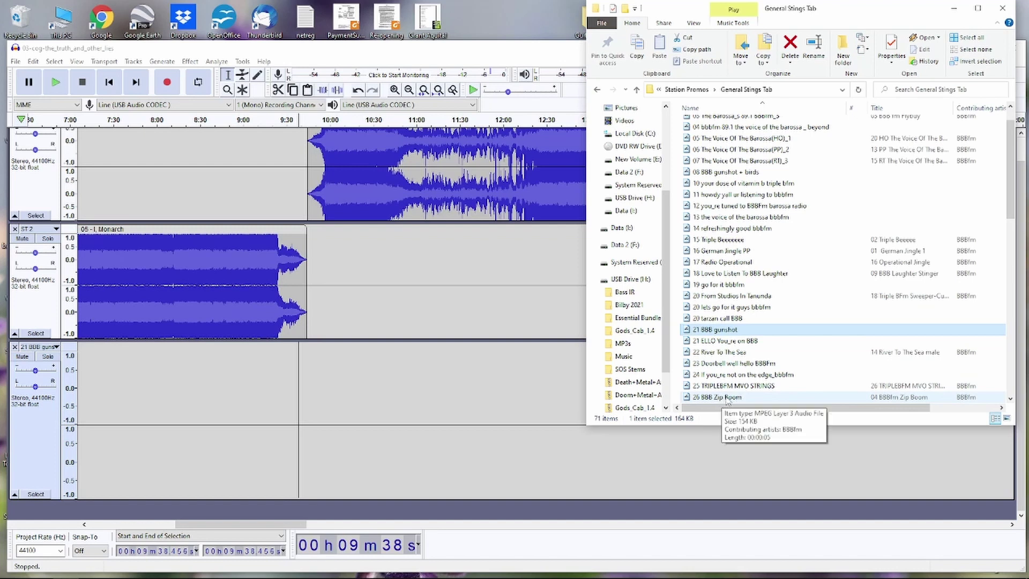
drag(727, 400, 328, 464)
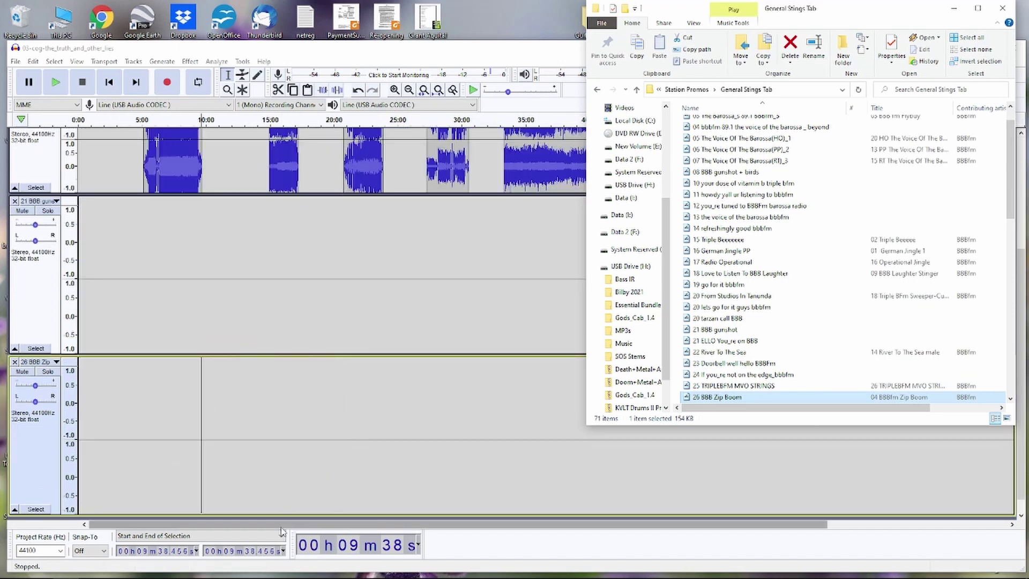
click(238, 528)
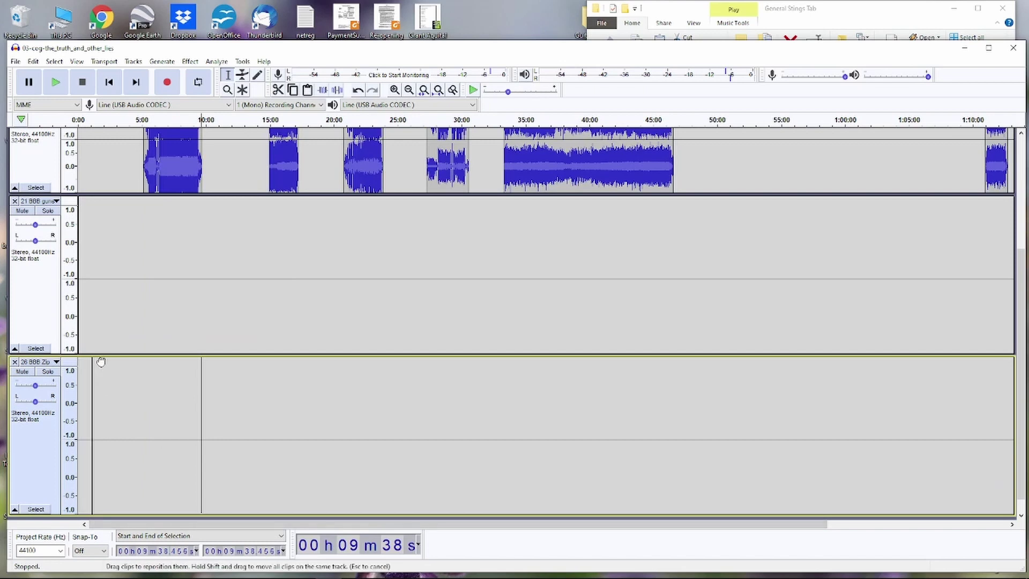
- Align the gunshot clip with I, Monarch's end at about 9:38 and preview the transition
drag(142, 364, 230, 242)
scroll(267, 232, up, 2)
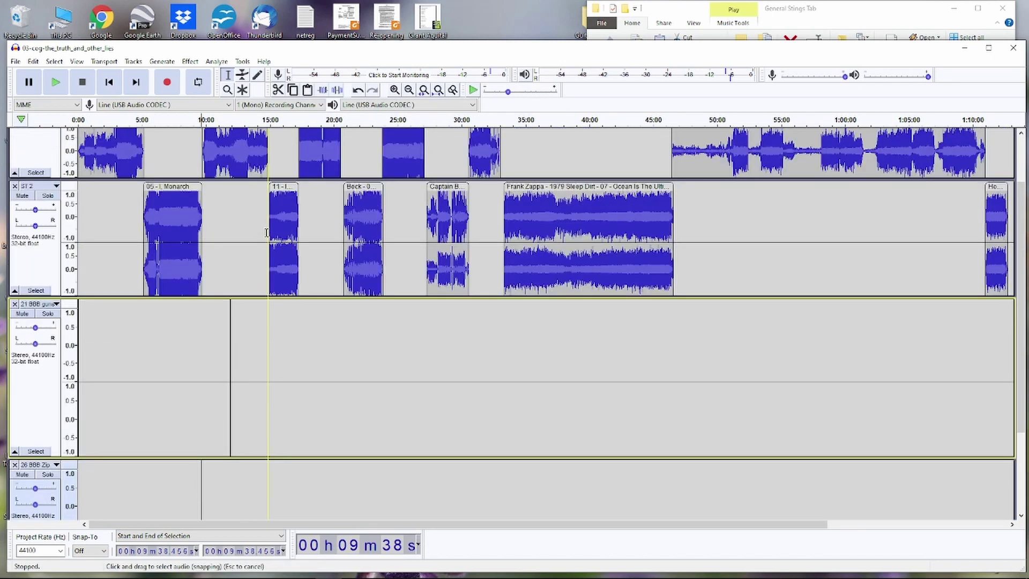
scroll(267, 232, up, 2)
scroll(266, 232, down, 2)
drag(229, 312, 199, 313)
key(ctrl+1)
key(ctrl+1)
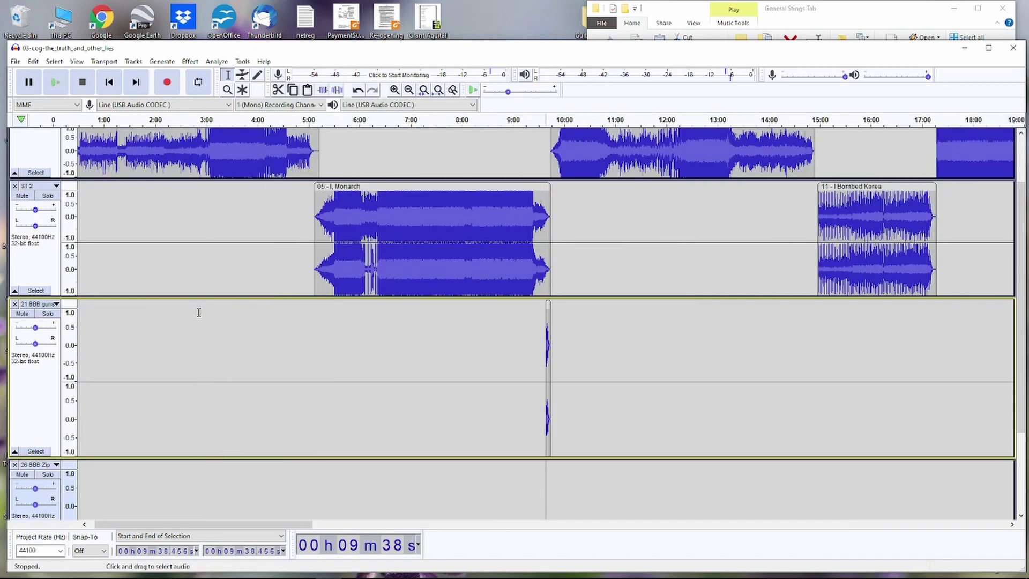
key(ctrl+1)
key(ctrl+1)
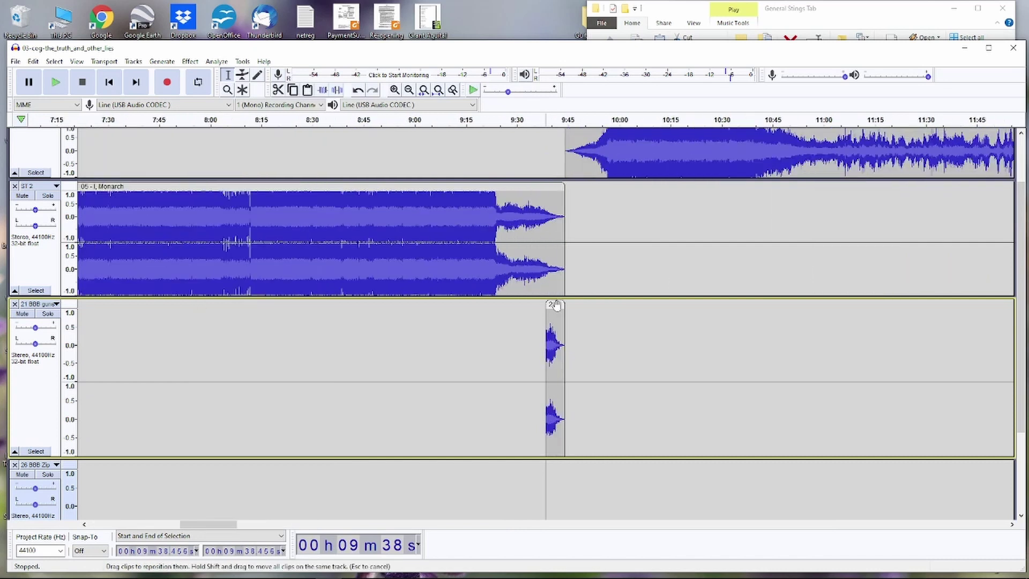
drag(557, 306, 567, 307)
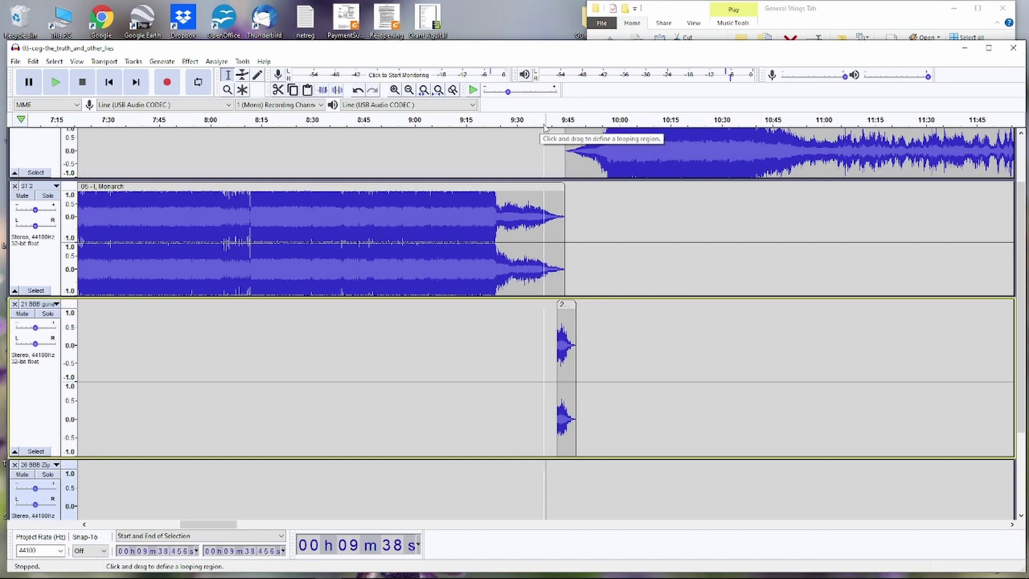
click(549, 127)
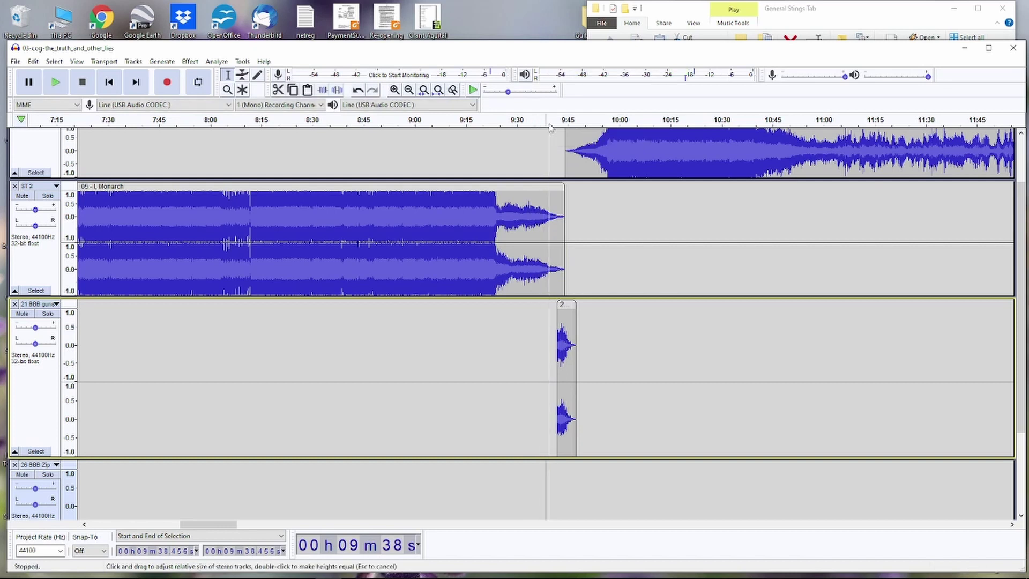
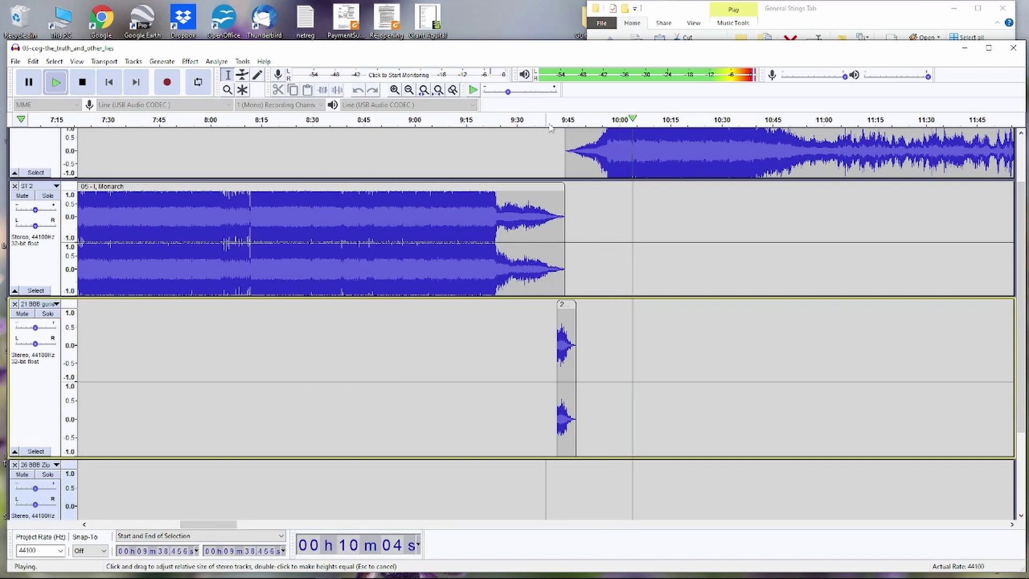
- Stop playback and scroll up to bring track ST 1 back into view
key(space)
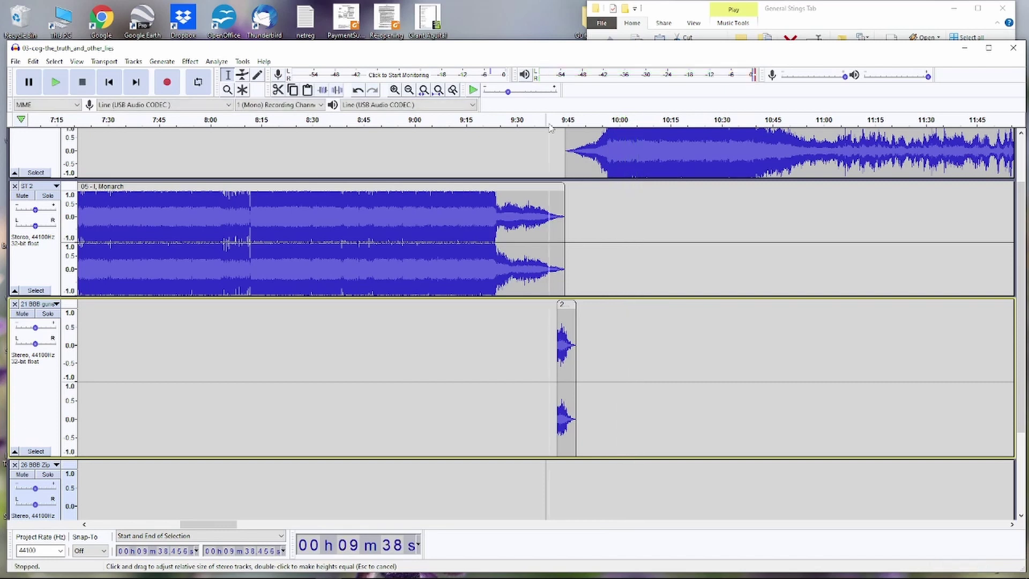
scroll(651, 198, up, 3)
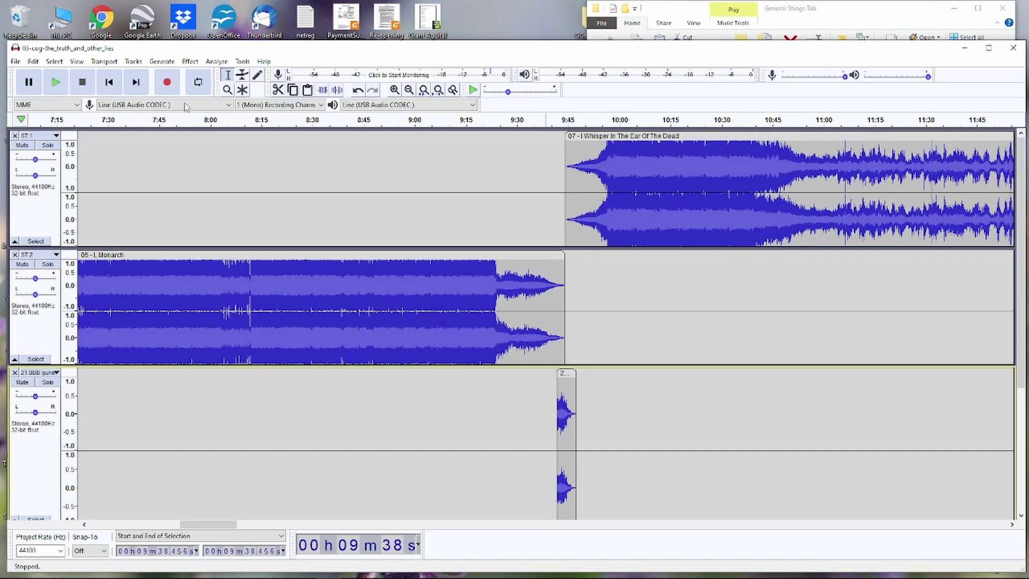
- Lower the opening volume of the Whisper In The Ear Of The Dead clip with an envelope point
click(243, 75)
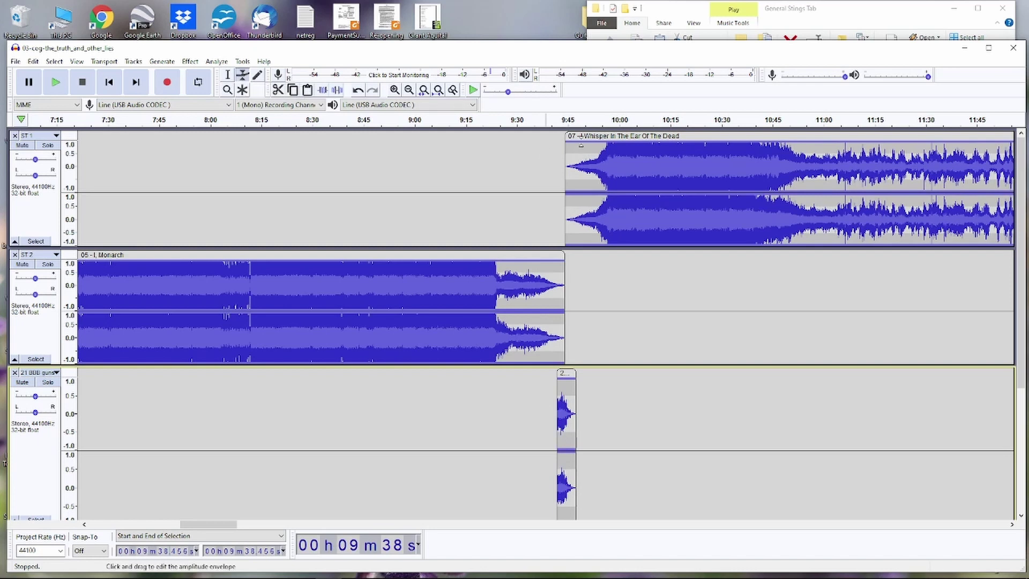
click(581, 145)
drag(581, 145, 584, 147)
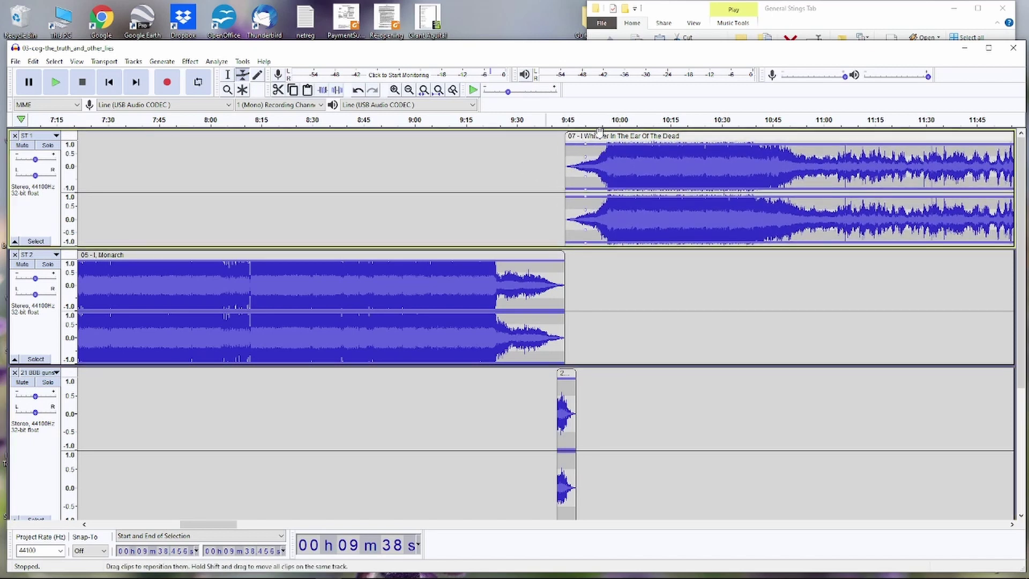
- Preview the transition from 9:52 in ST 1, then stop playback
click(227, 75)
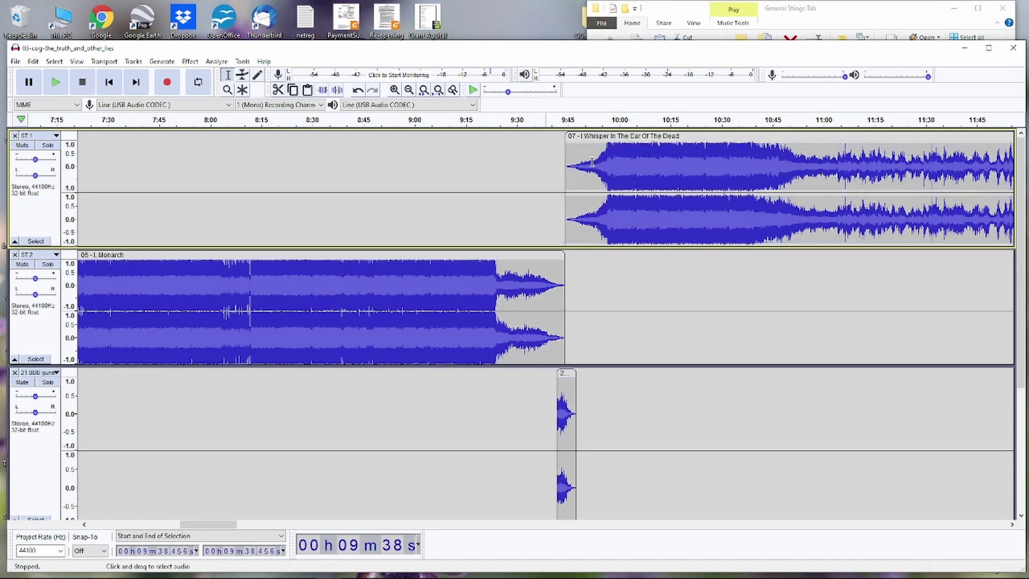
click(593, 167)
key(alt+space)
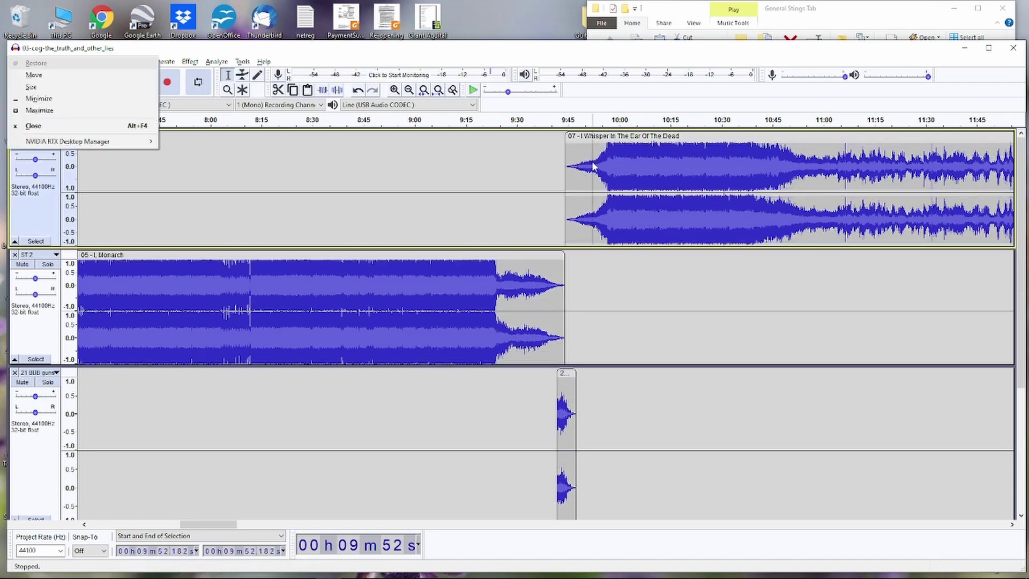
click(485, 59)
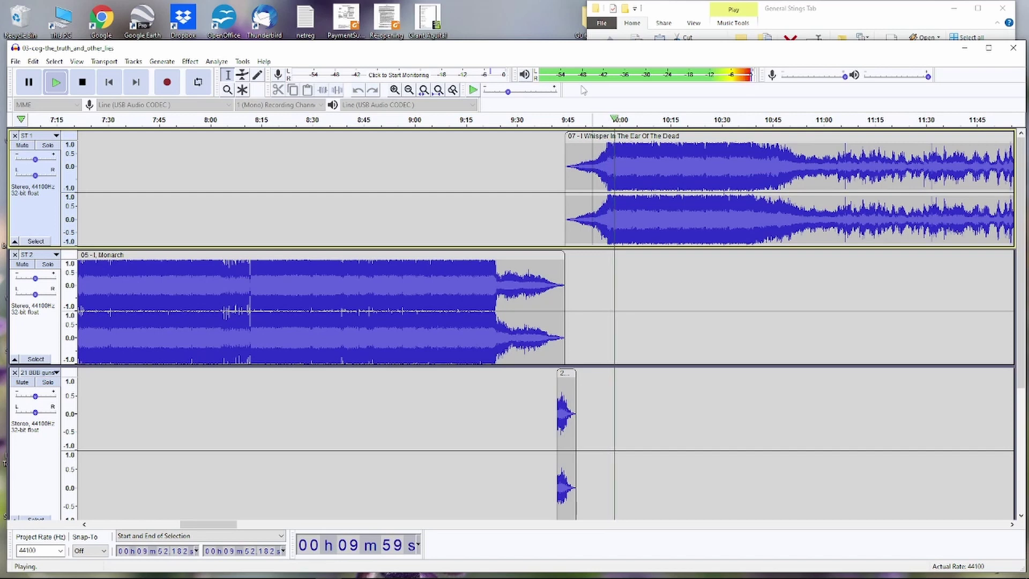
key(space)
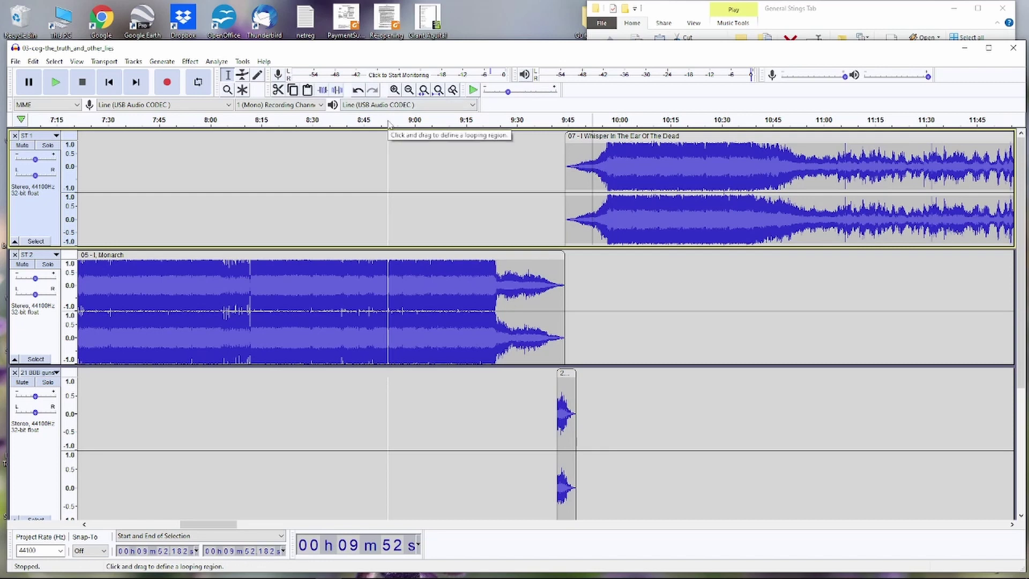
key(space)
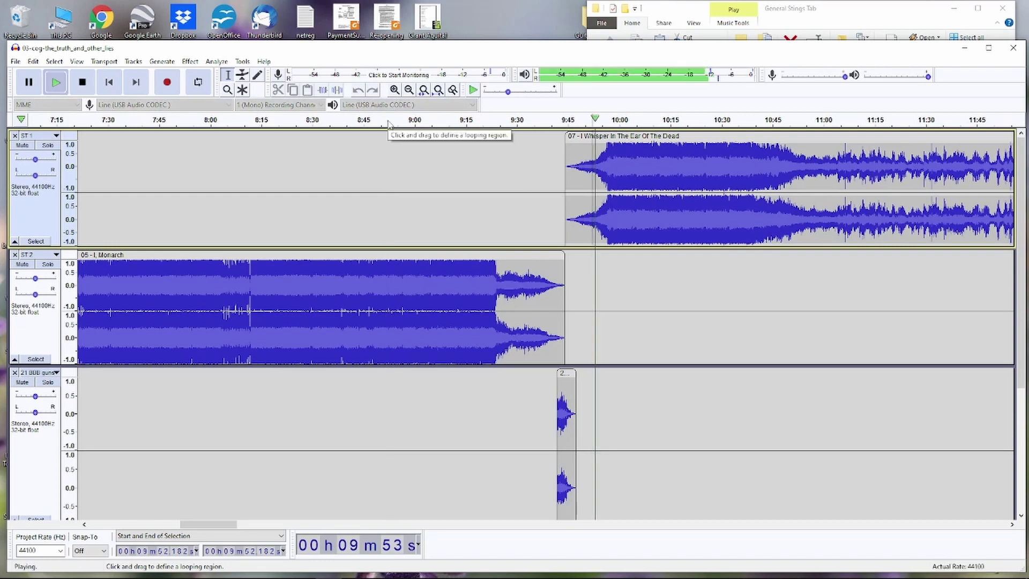
click(383, 217)
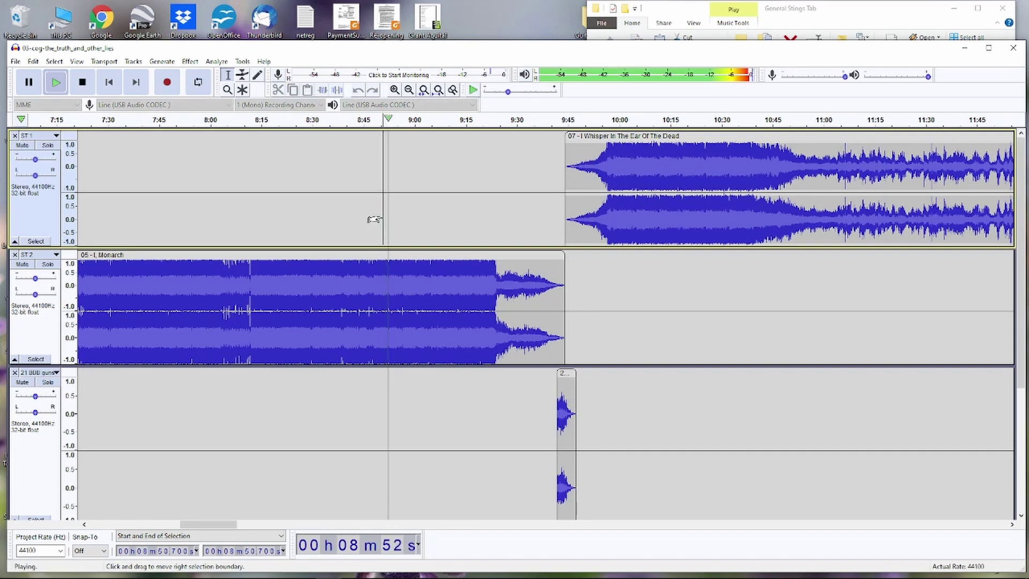
key(space)
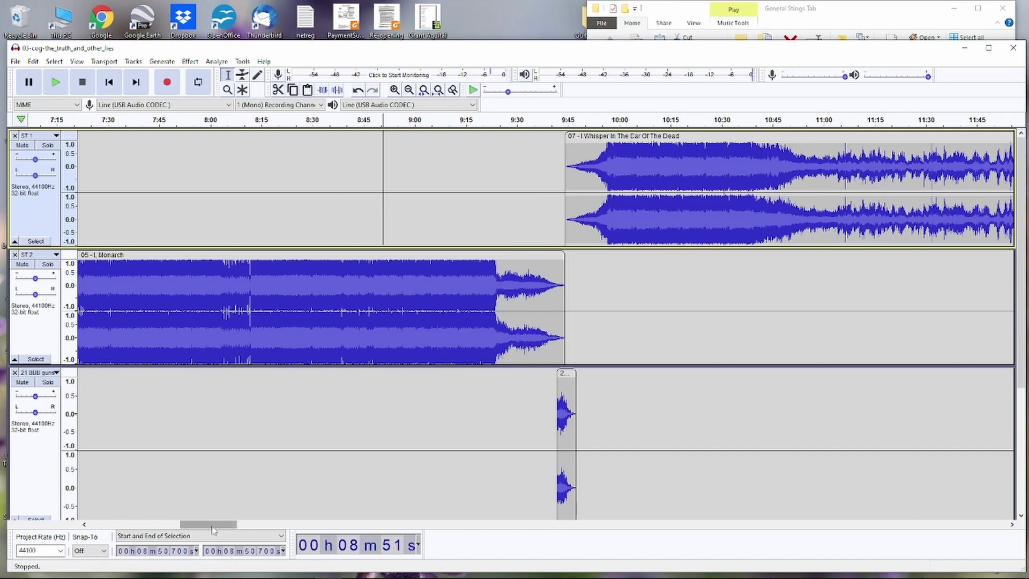
- Add volume envelope points on the Monarch clip, then scroll right to the I Bombed Korea clip
drag(213, 524, 231, 528)
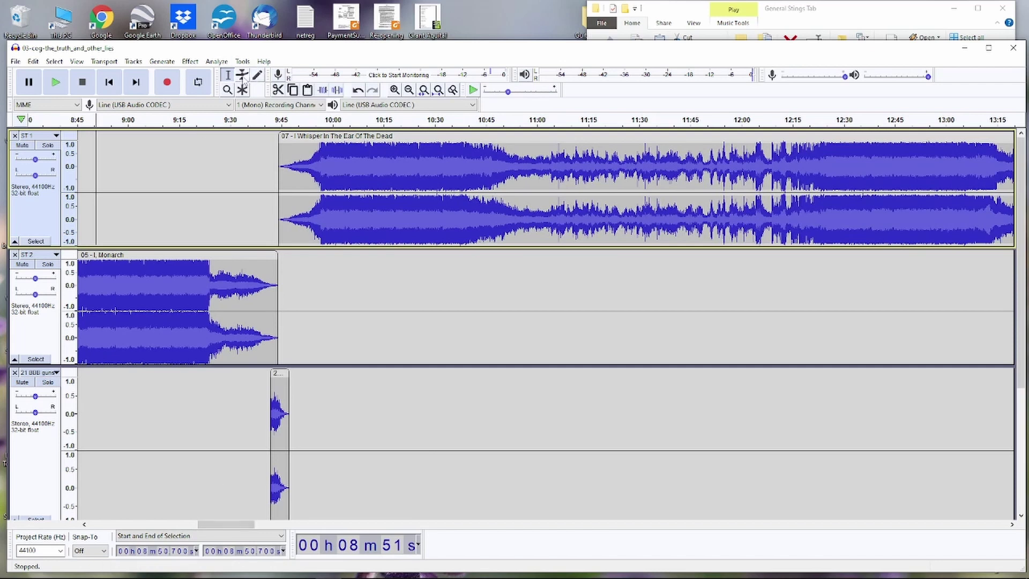
click(242, 74)
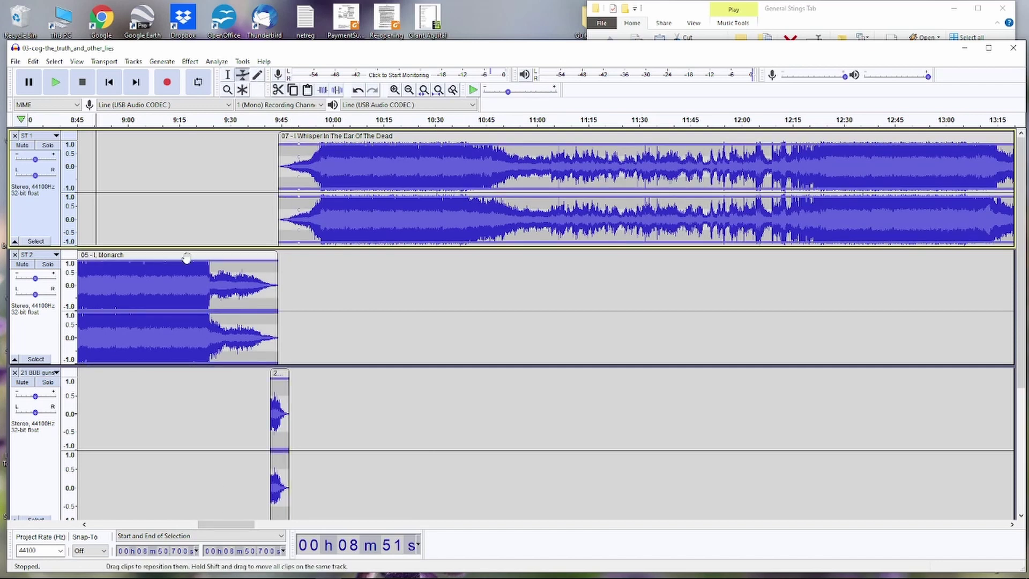
drag(189, 263, 188, 256)
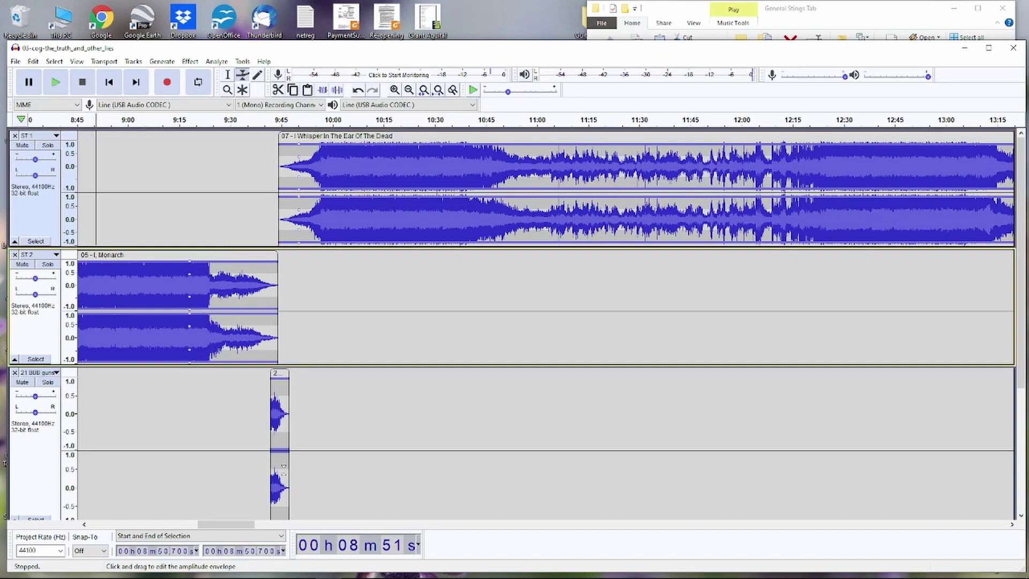
key(F1)
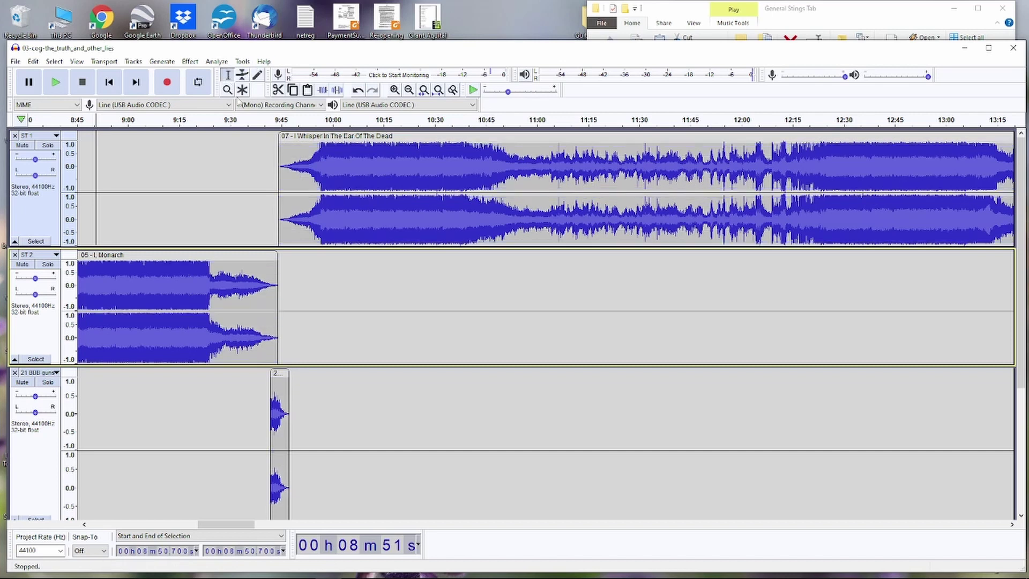
drag(238, 525, 302, 519)
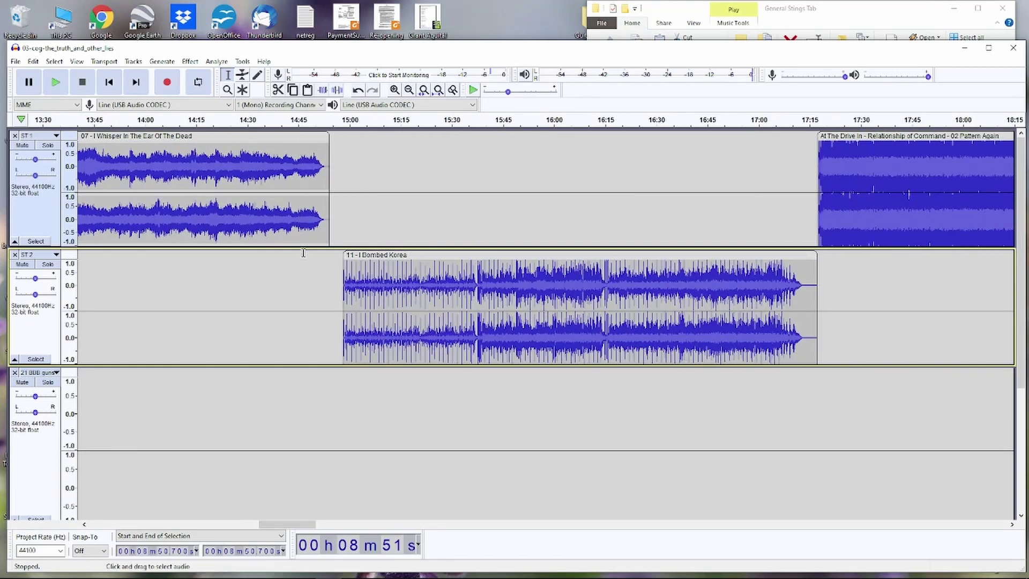
- Play from 14:49 in ST 2 to hear the gap before I Bombed Korea
click(313, 266)
key(space)
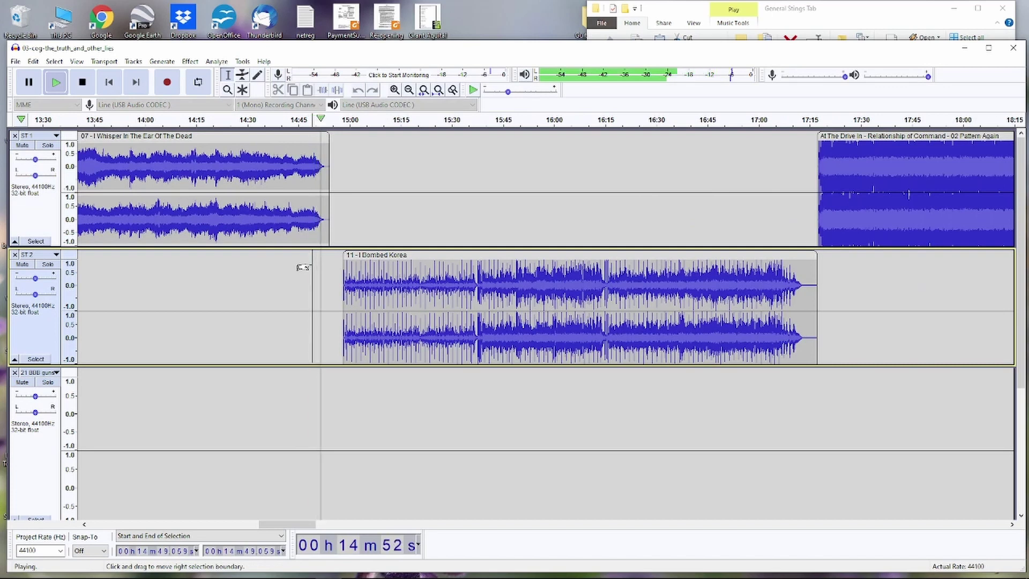
key(space)
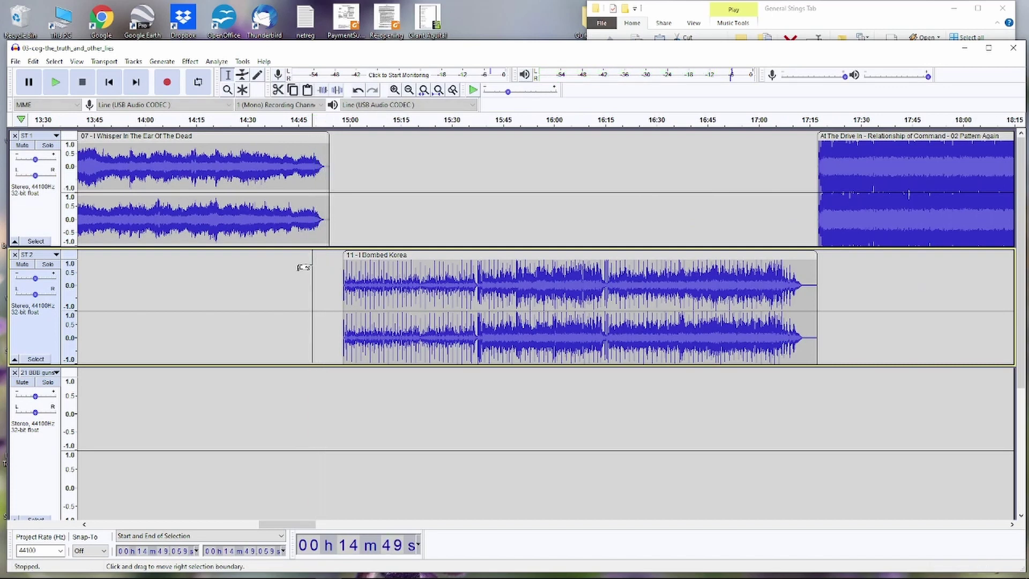
- Move I Bombed Korea earlier, preview the tighter transition, and zoom out
drag(382, 248, 364, 256)
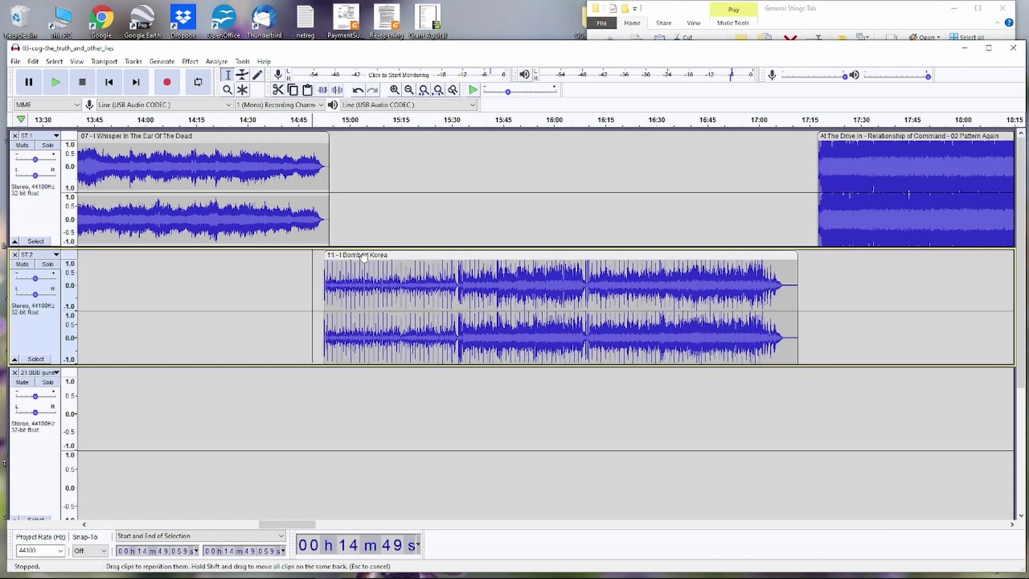
click(318, 284)
key(space)
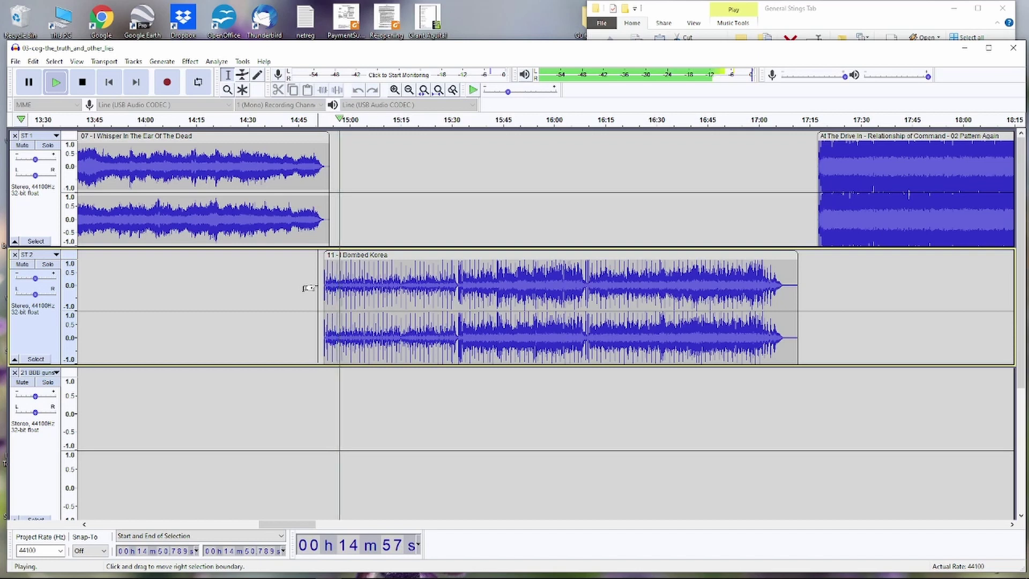
key(space)
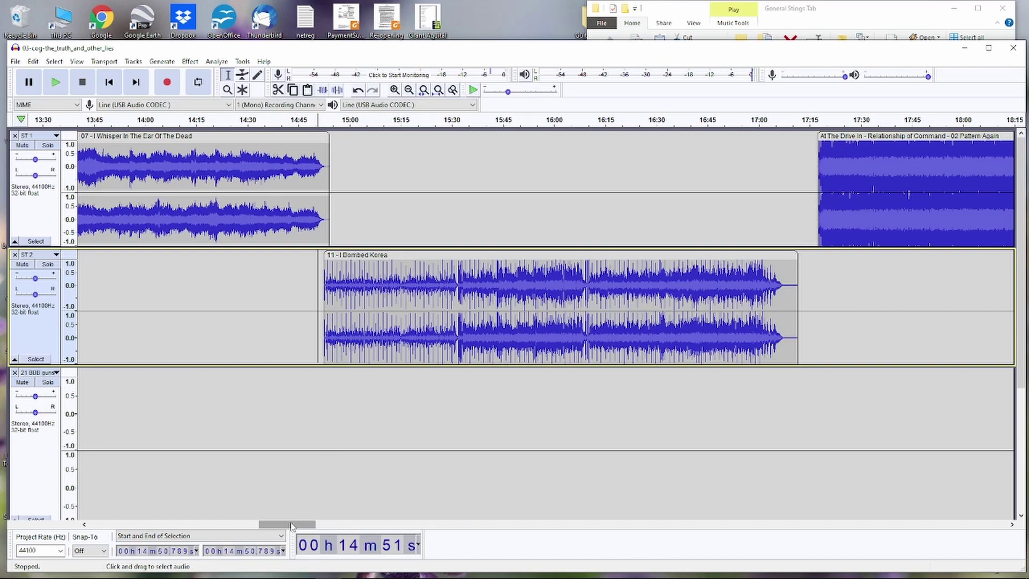
key(ctrl+3)
key(ctrl+3)
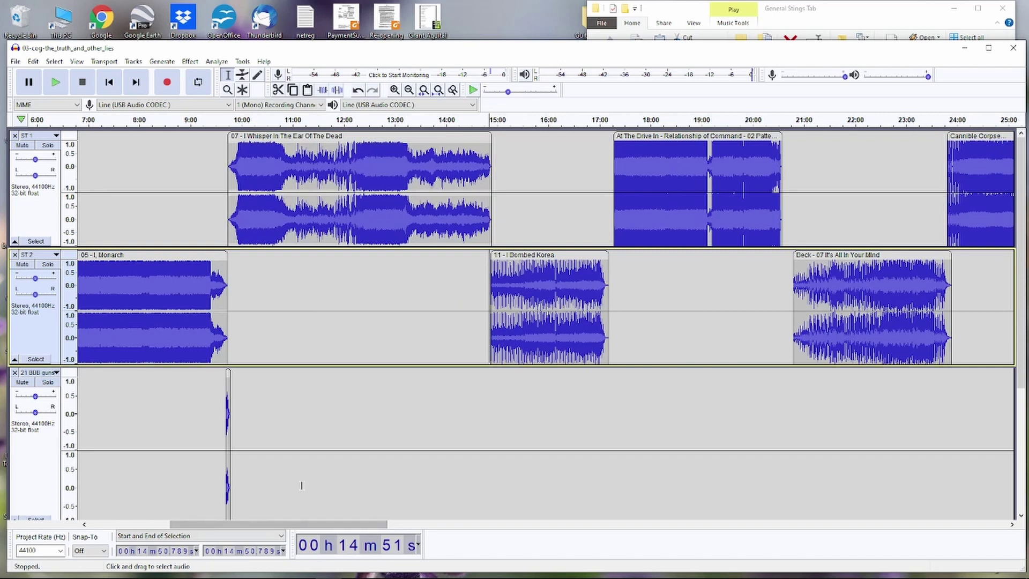
- Scroll the timeline back to 0:00 to show the start of the mix
mouse_move(299, 527)
mouse_down()
mouse_move(209, 531)
mouse_move(412, 514)
mouse_move(185, 515)
mouse_move(203, 514)
mouse_up()
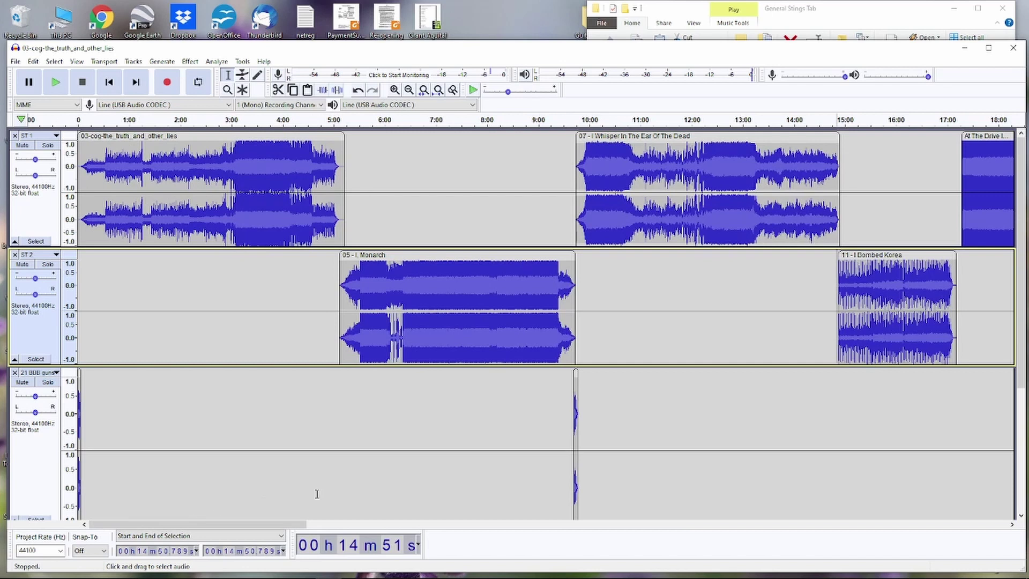
scroll(480, 454, down, 3)
scroll(480, 455, up, 3)
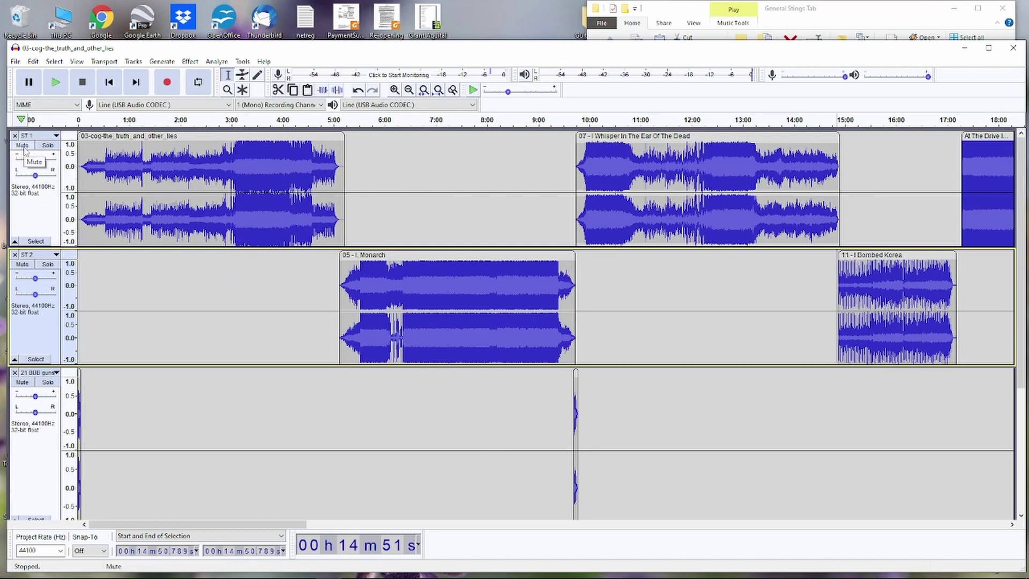
- Mute tracks ST 1, ST 2 and the third track
click(23, 146)
click(22, 264)
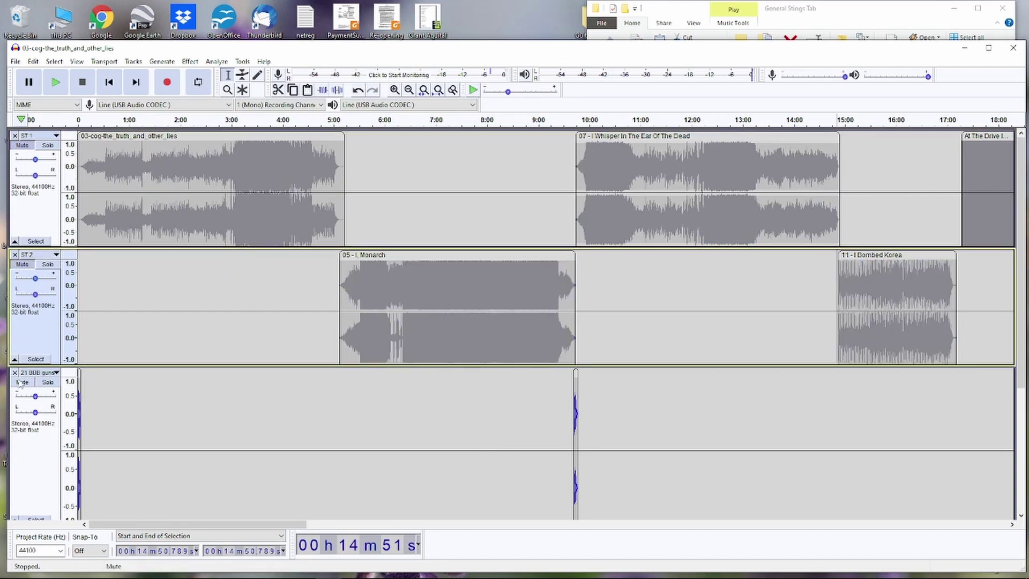
click(22, 382)
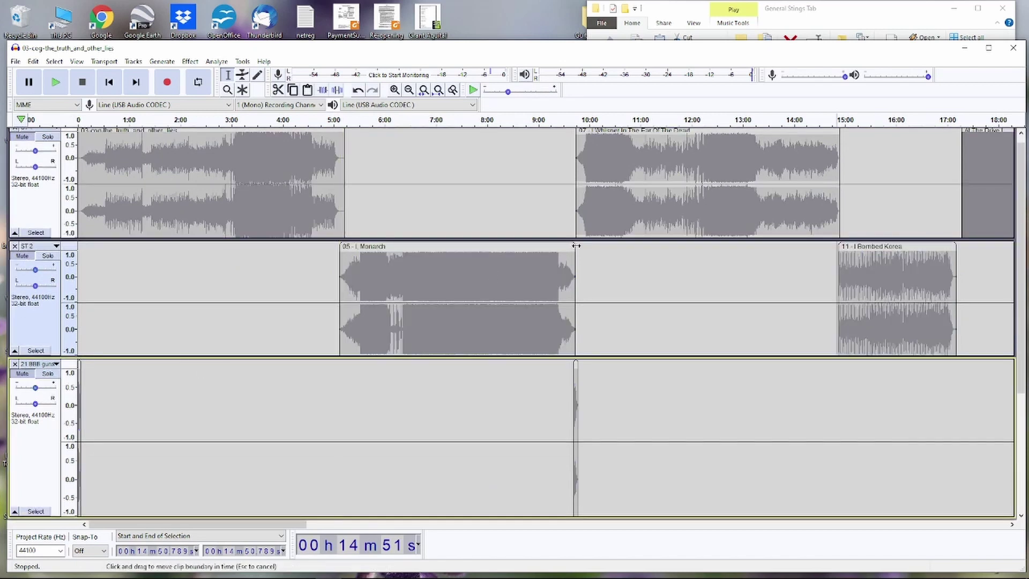
- Remove the 26 BBB Zip track
scroll(526, 251, down, 2)
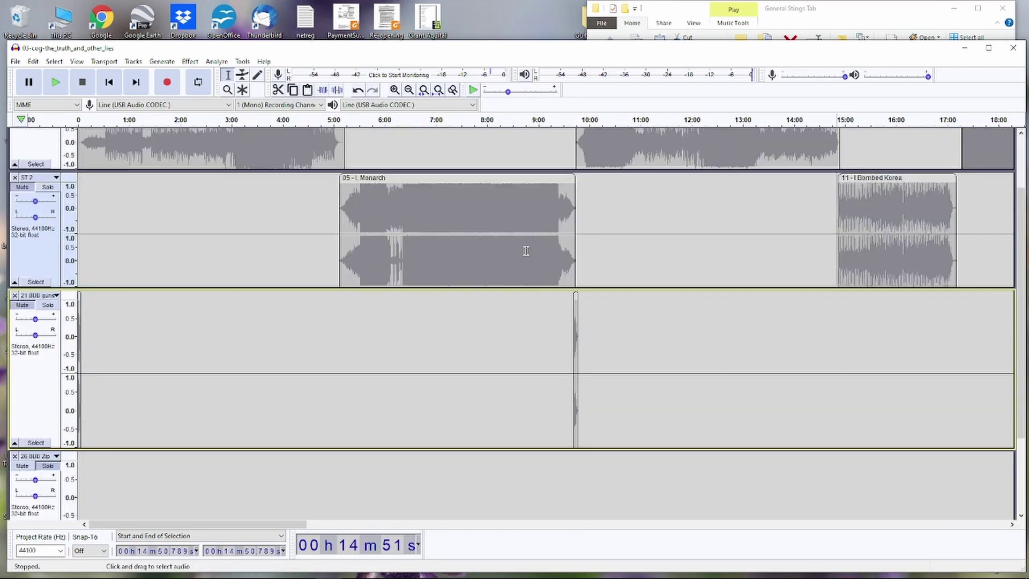
scroll(526, 250, down, 1)
scroll(526, 250, down, 2)
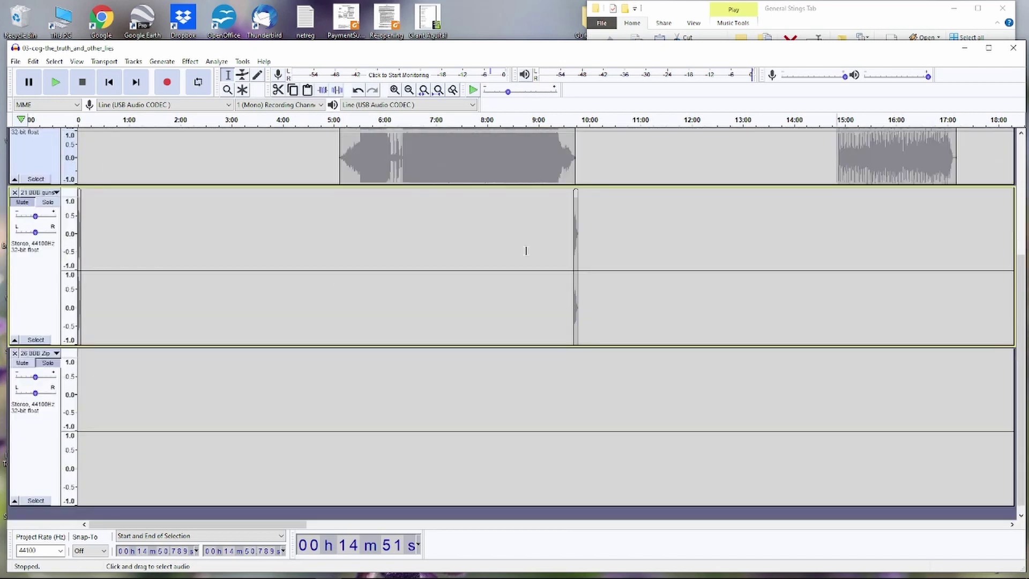
click(15, 344)
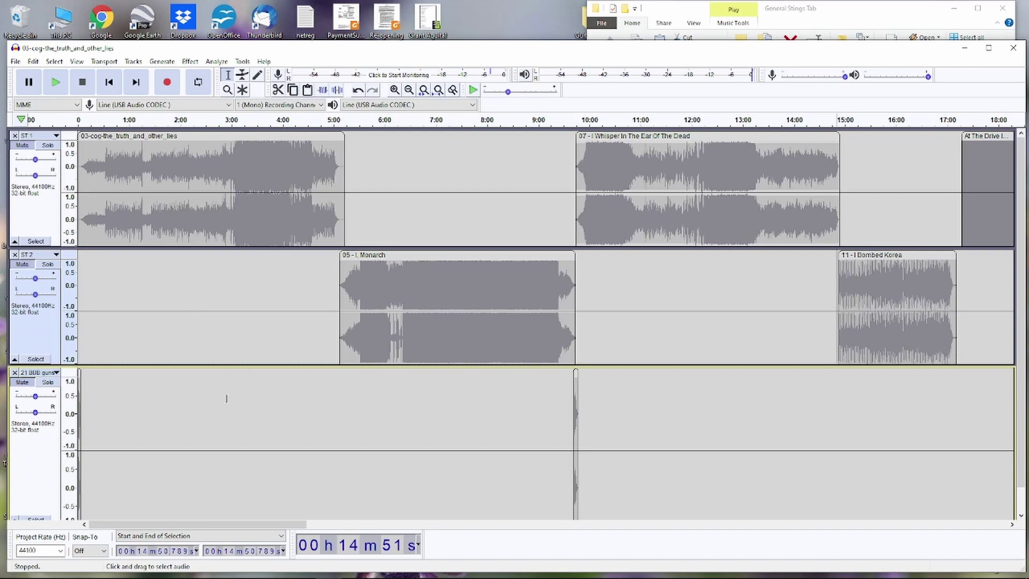
- Shrink the third track, ST 2 and ST 1, then make ST 2 slightly taller
scroll(226, 398, down, 1)
drag(183, 498, 193, 421)
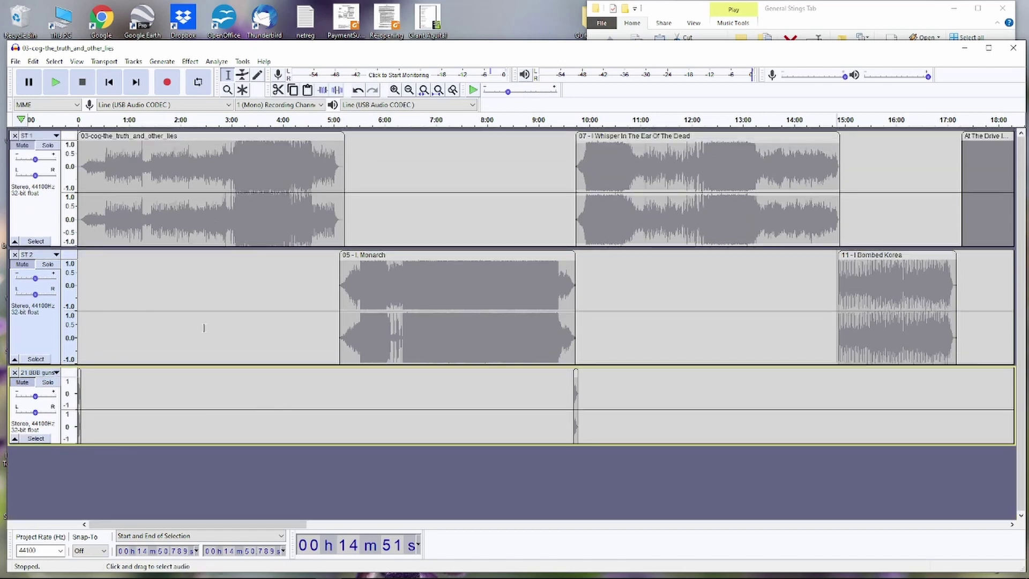
drag(208, 365, 213, 291)
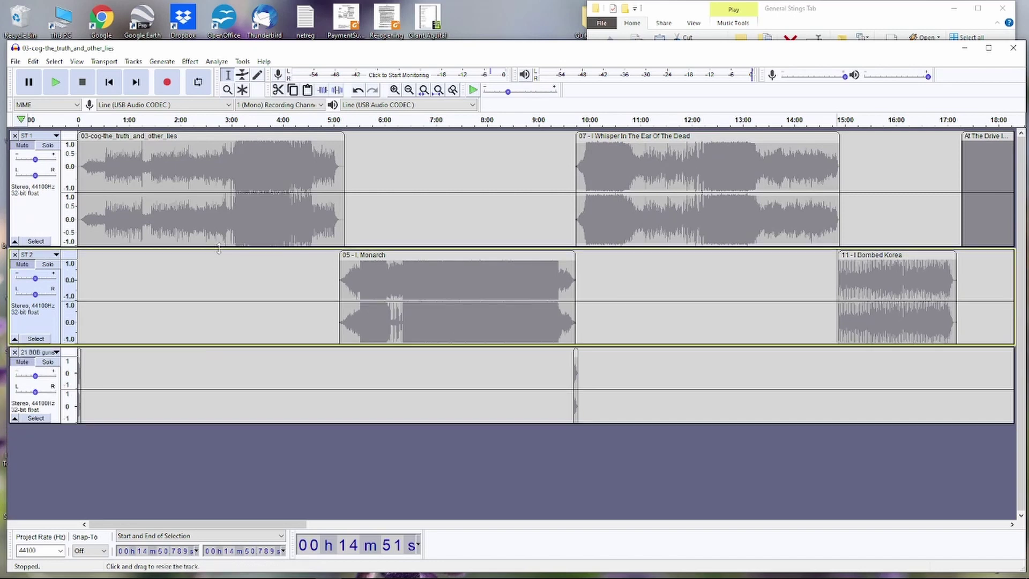
drag(218, 248, 221, 225)
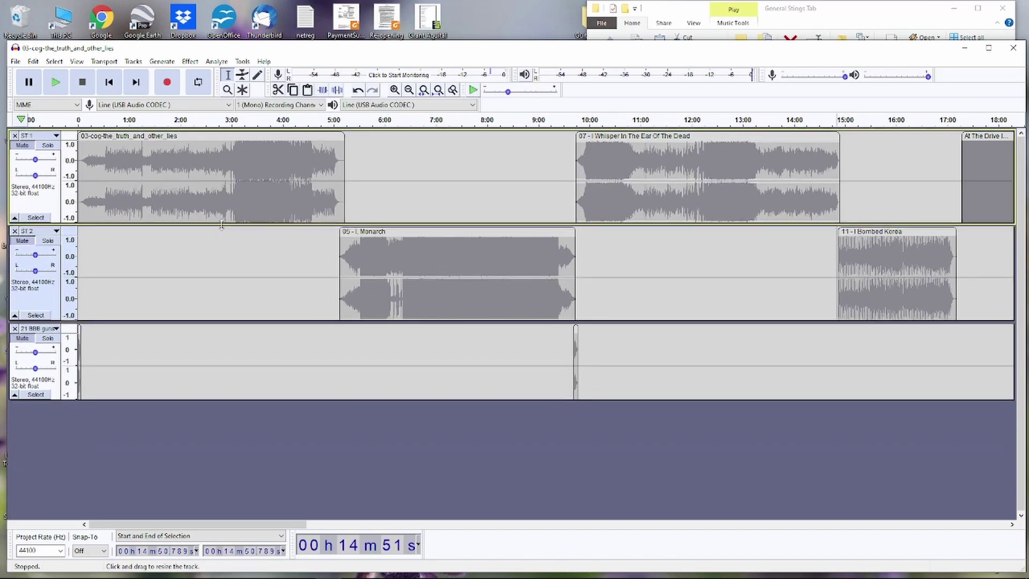
mouse_move(223, 324)
mouse_down()
mouse_move(223, 345)
mouse_move(225, 316)
mouse_move(228, 333)
mouse_move(231, 323)
mouse_up()
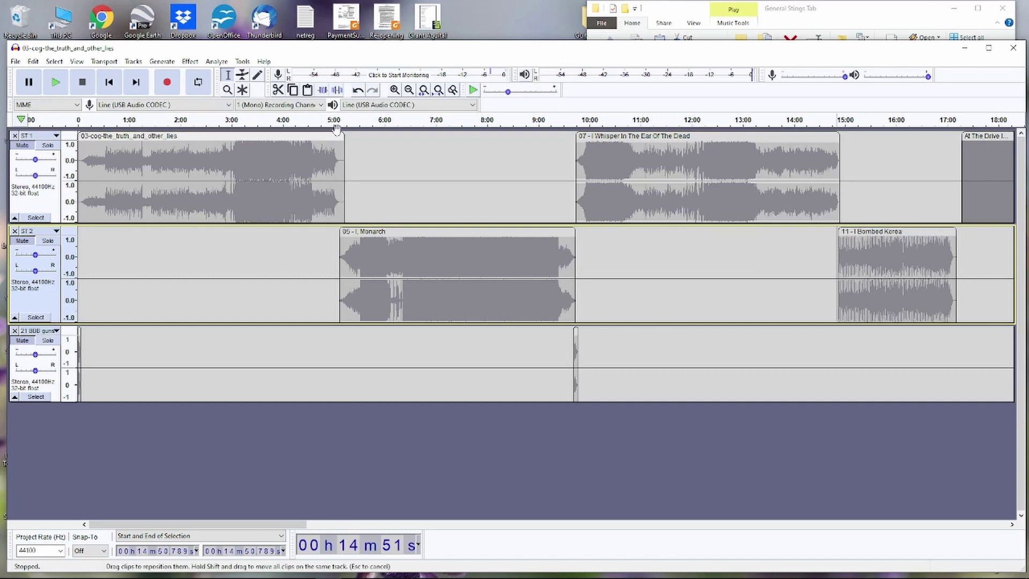
- Record a short voice-over starting at 5:00 on a new track
click(333, 393)
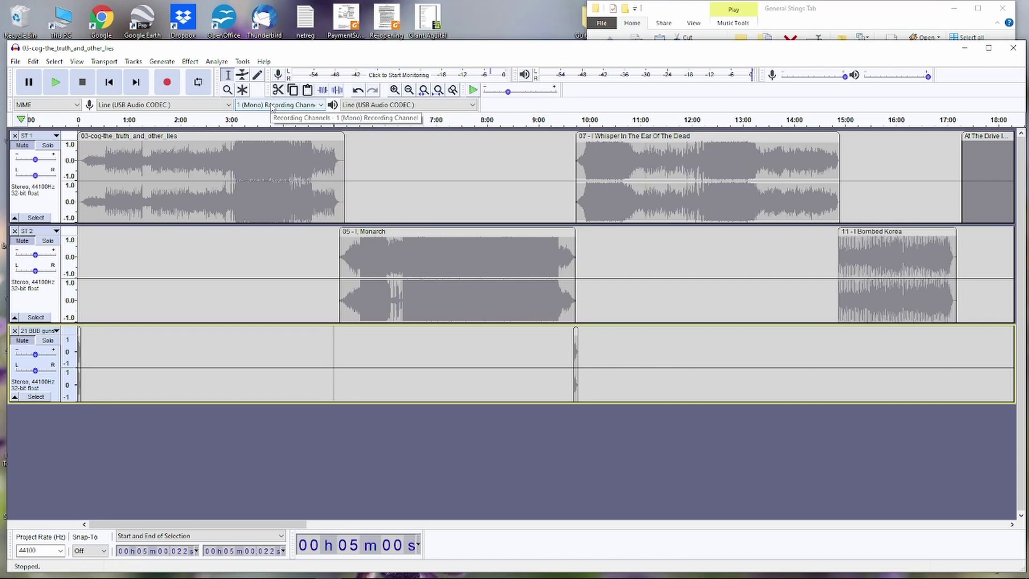
click(169, 83)
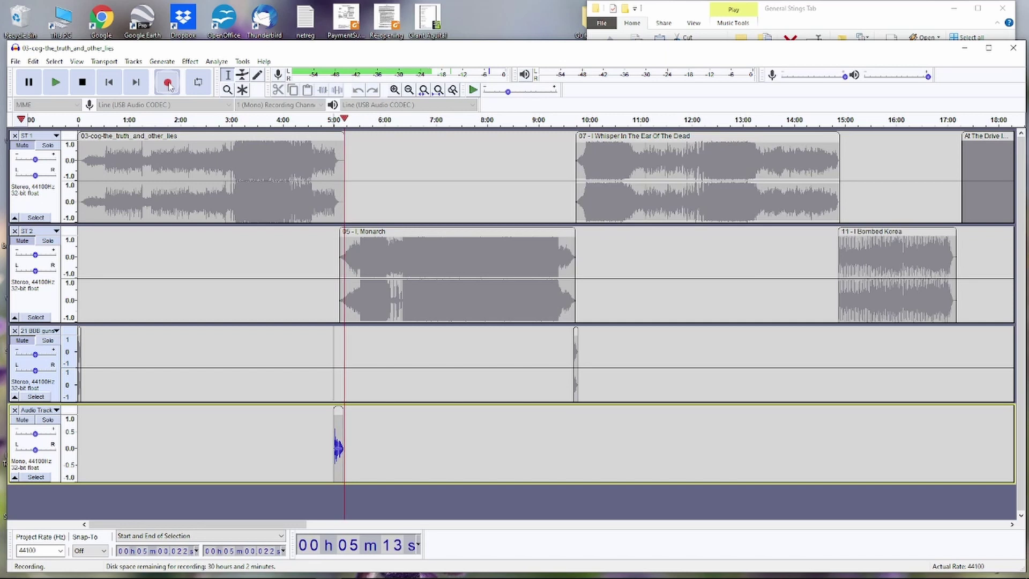
click(82, 82)
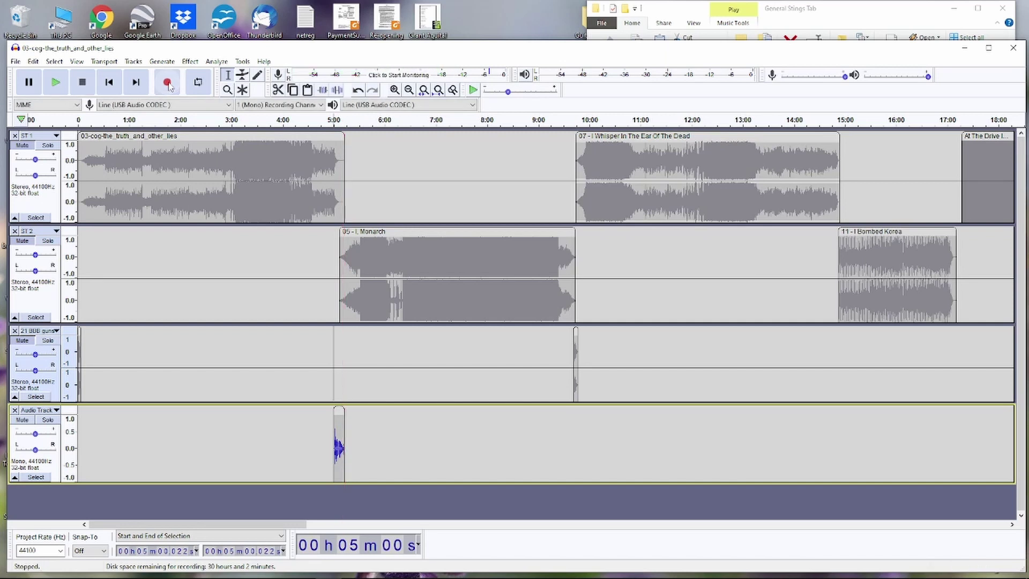
- Restore the accidentally closed ST 1 track with Undo Close Track and select it
click(15, 135)
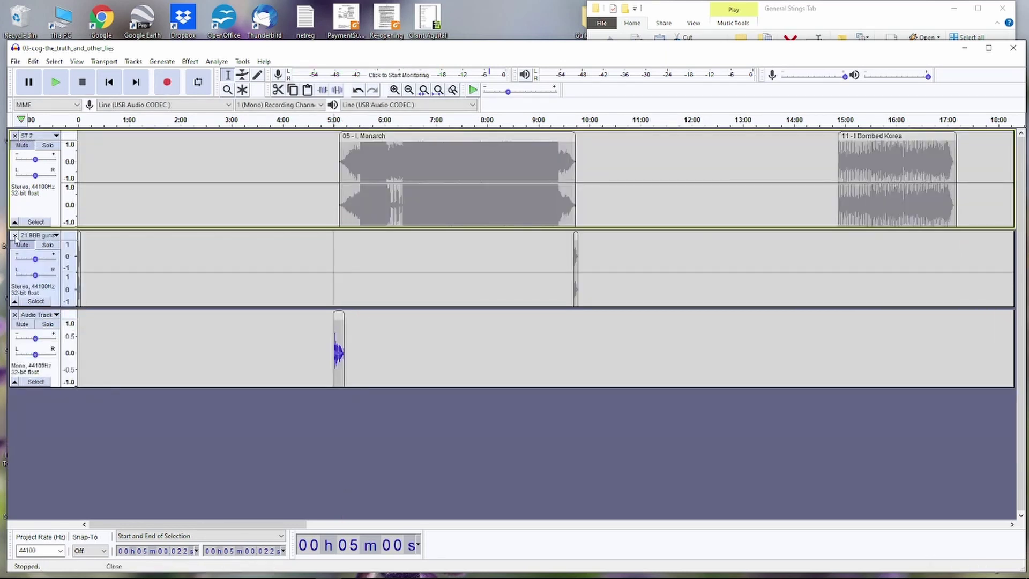
click(33, 61)
click(48, 73)
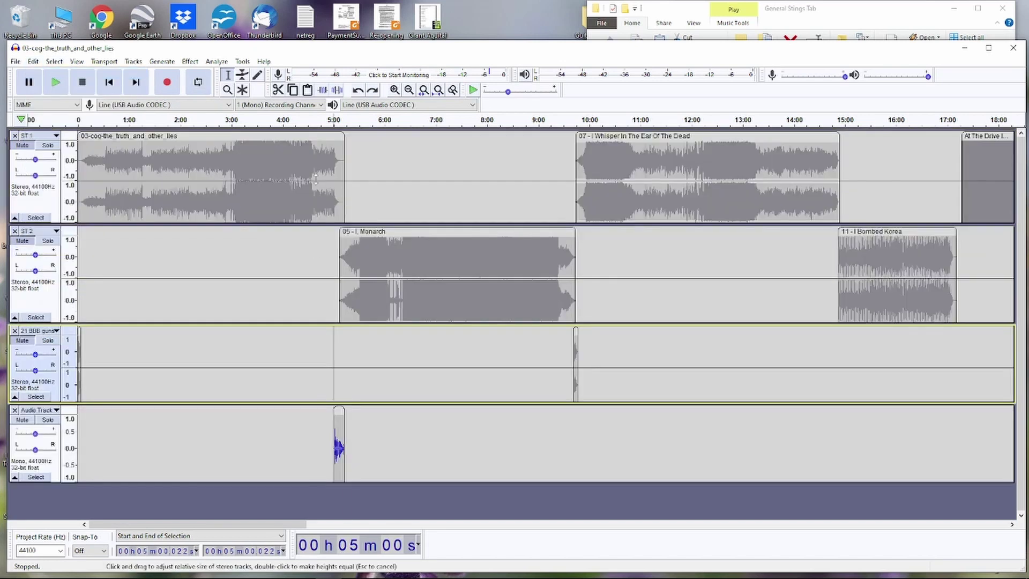
click(28, 149)
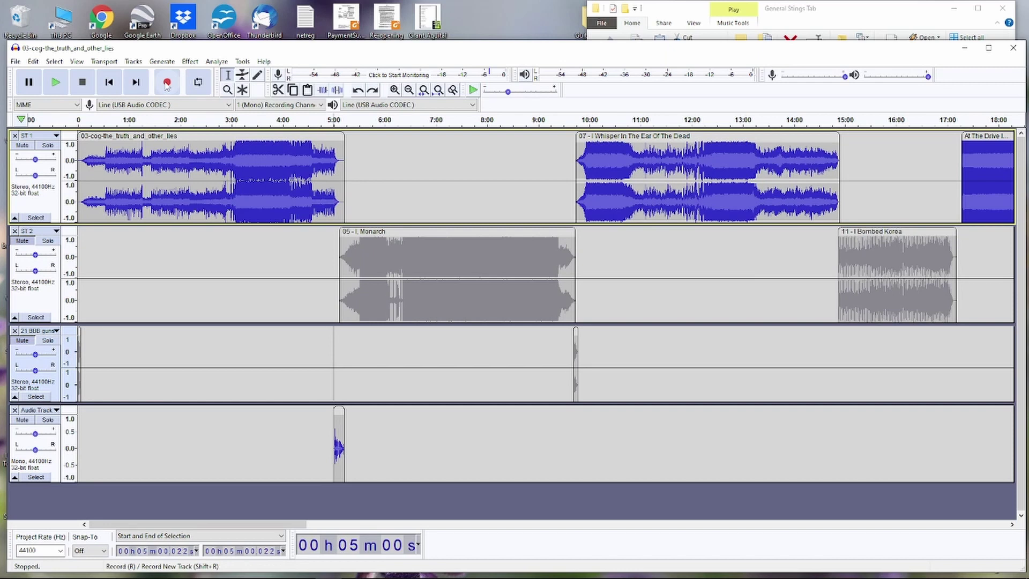
- Record two more short voice-over takes, starting at 8:22 and 2:44
click(505, 419)
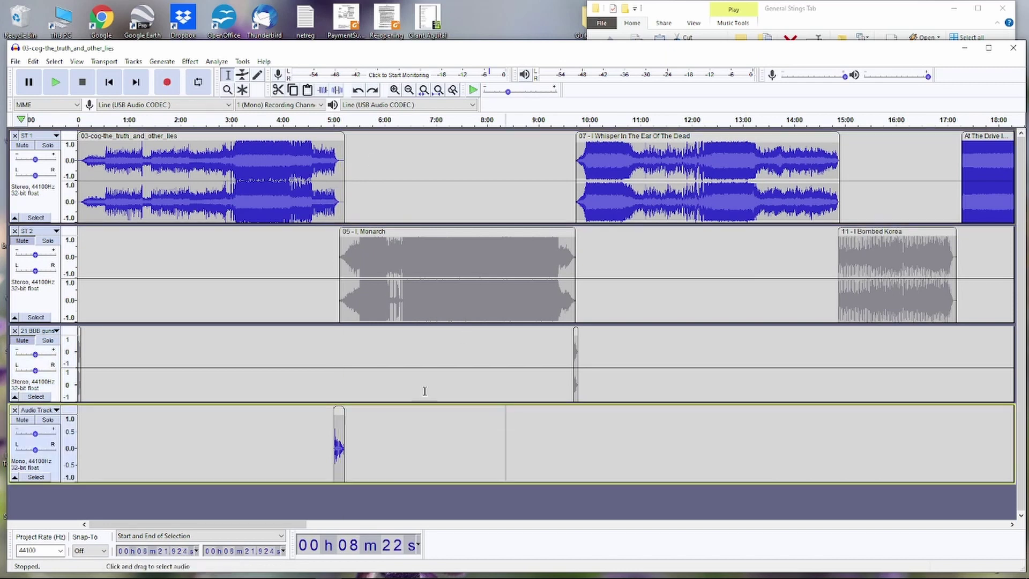
click(169, 84)
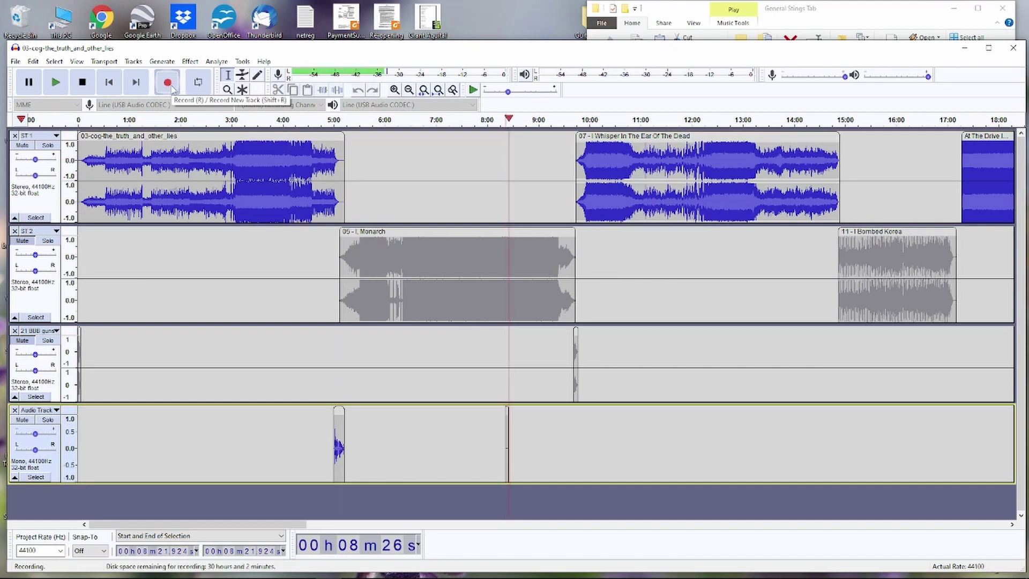
click(82, 82)
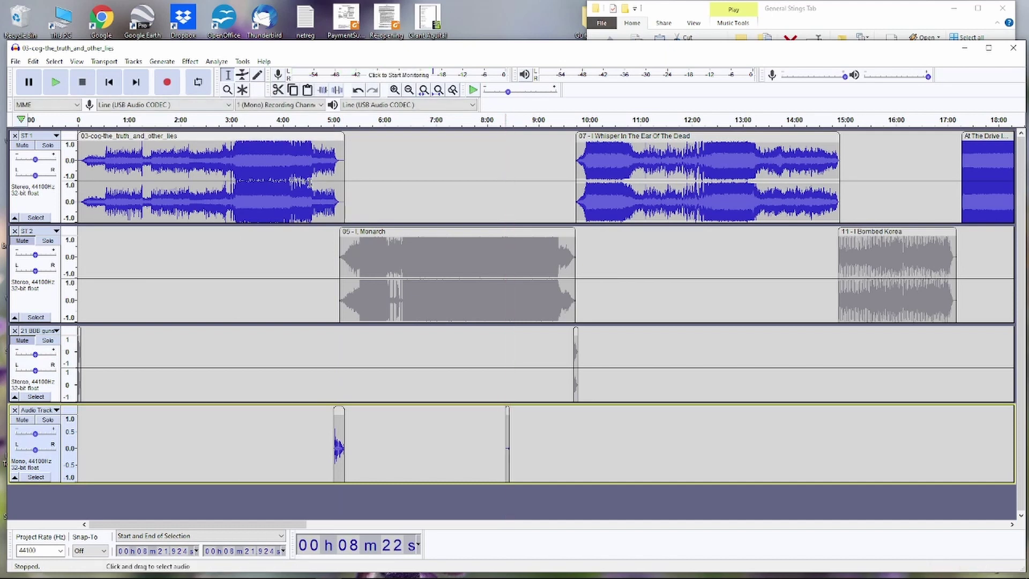
click(219, 210)
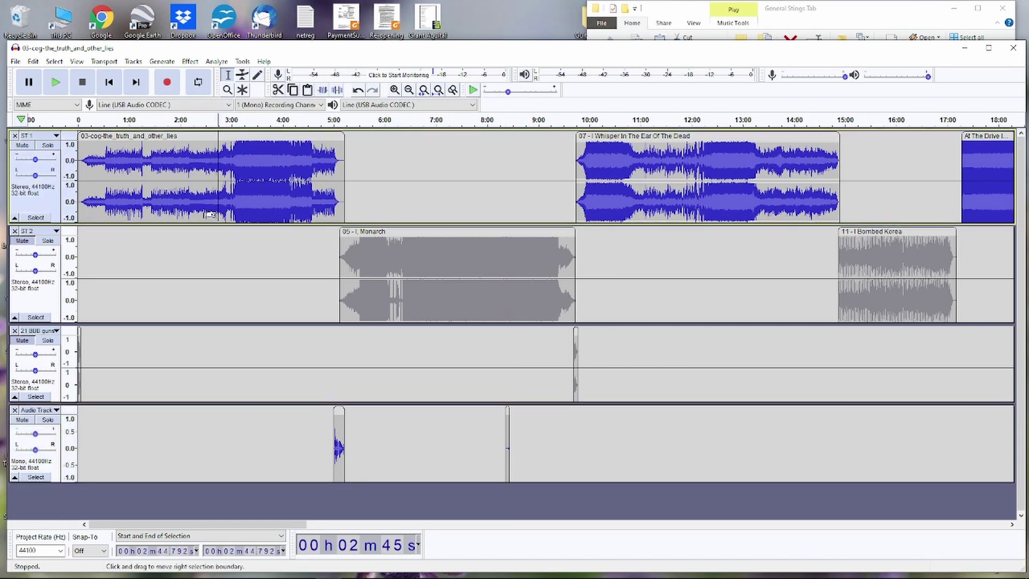
click(170, 86)
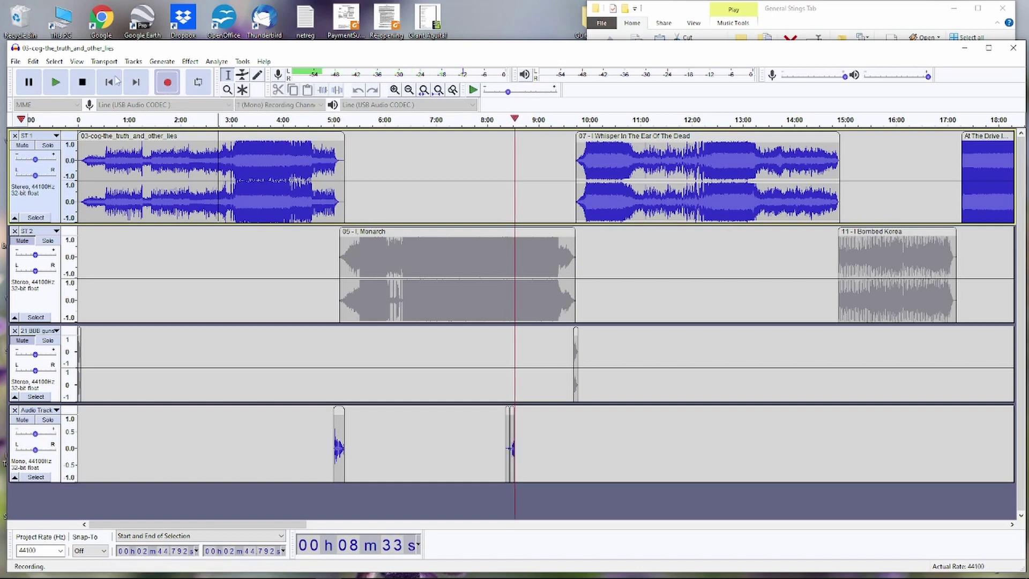
click(84, 89)
- Record another voice-over starting at 11:31 in ST 2
click(667, 189)
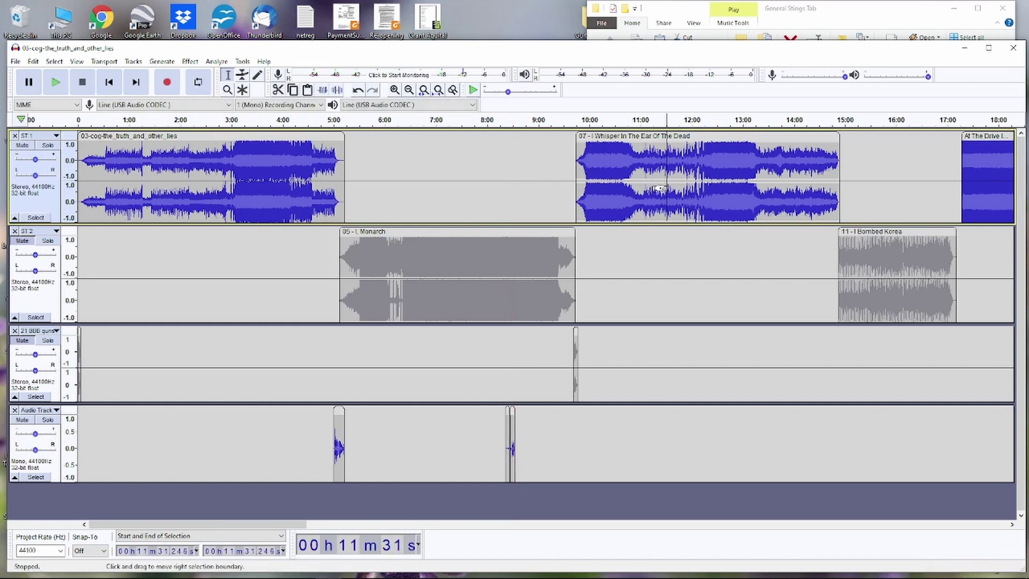
click(667, 259)
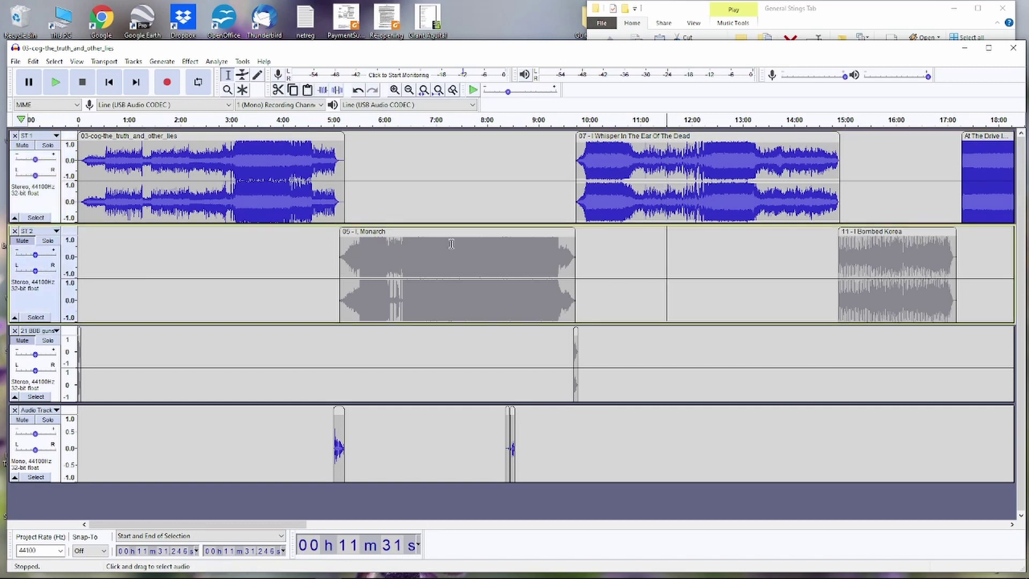
click(170, 85)
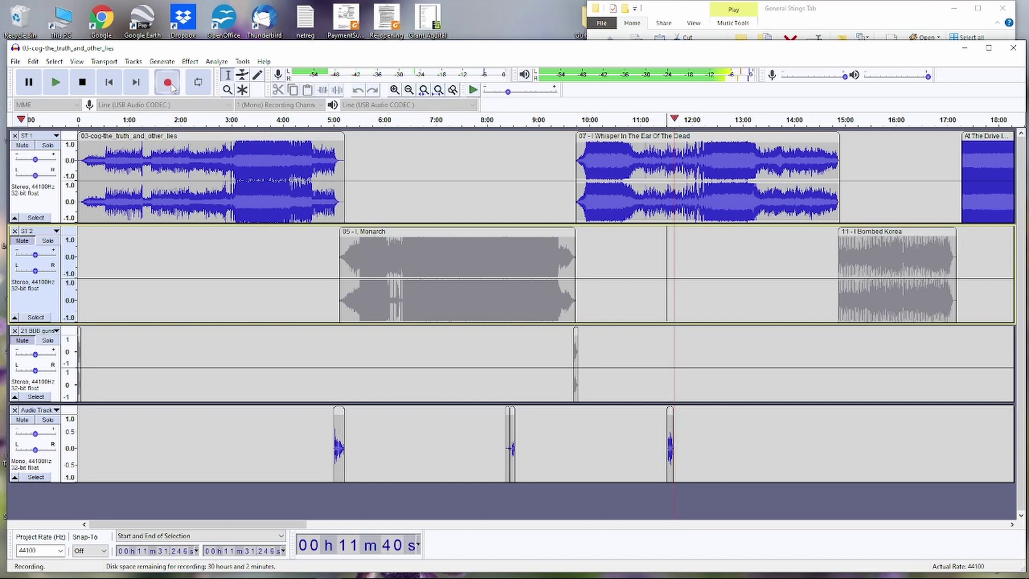
click(89, 89)
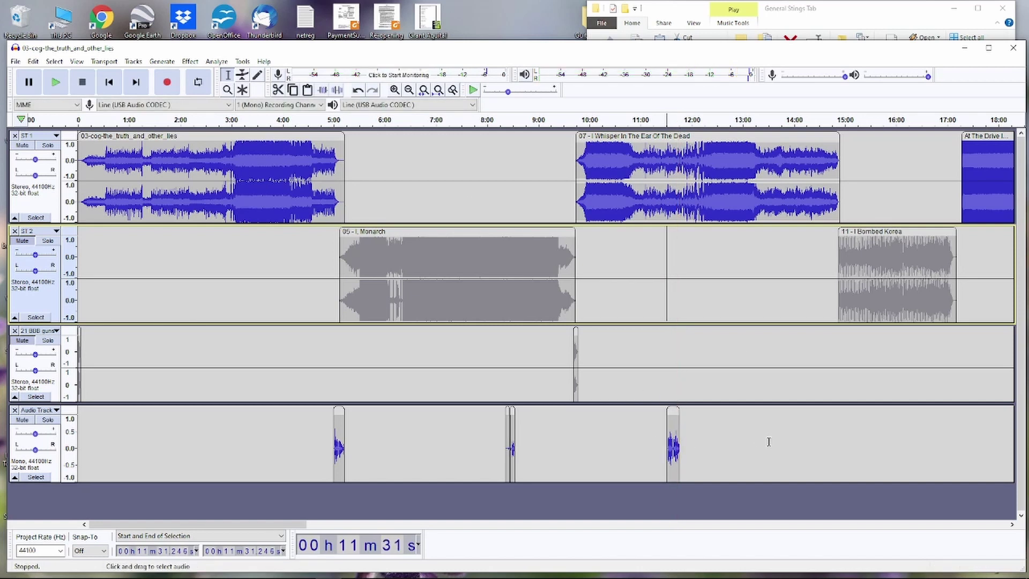
- Undo the recent voice-over recordings with Ctrl+Z, beginning with the 11:31 take
click(33, 61)
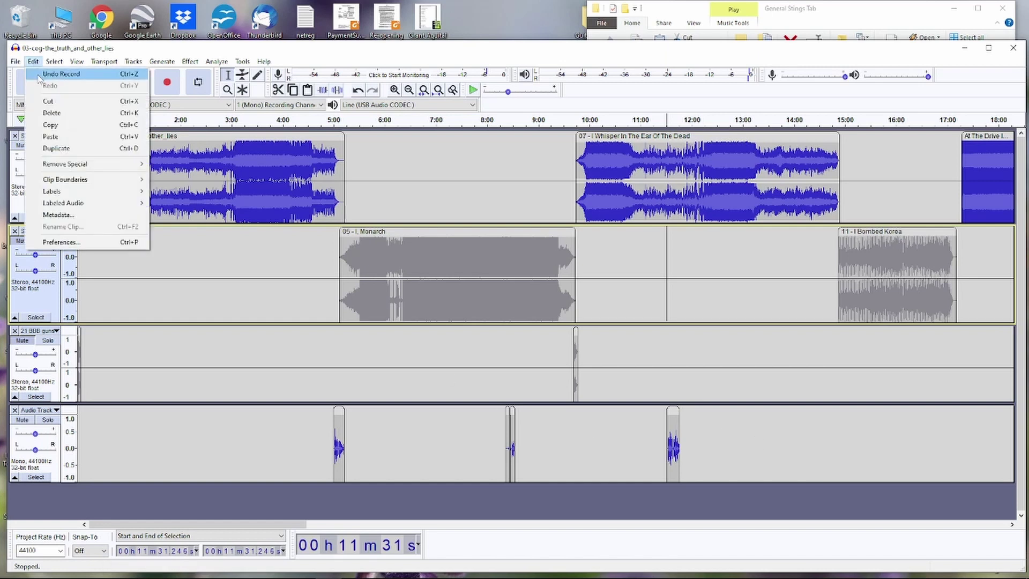
mouse_move(76, 61)
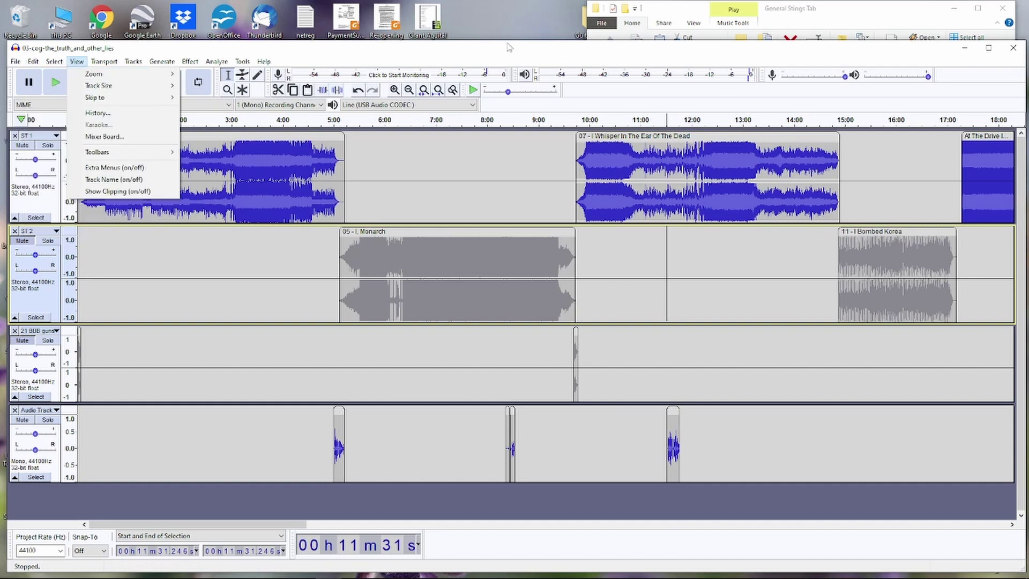
click(506, 54)
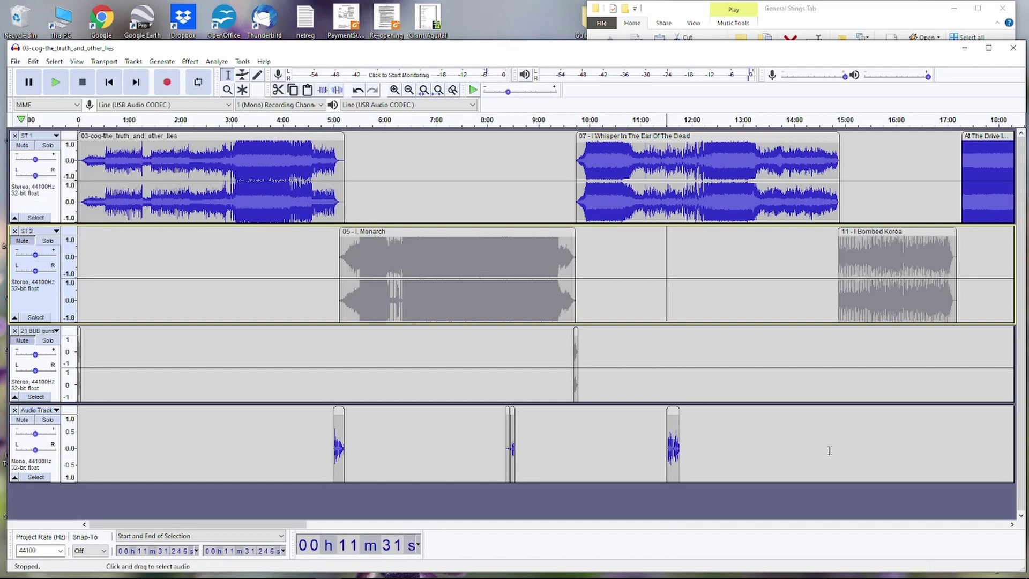
key(ctrl+z)
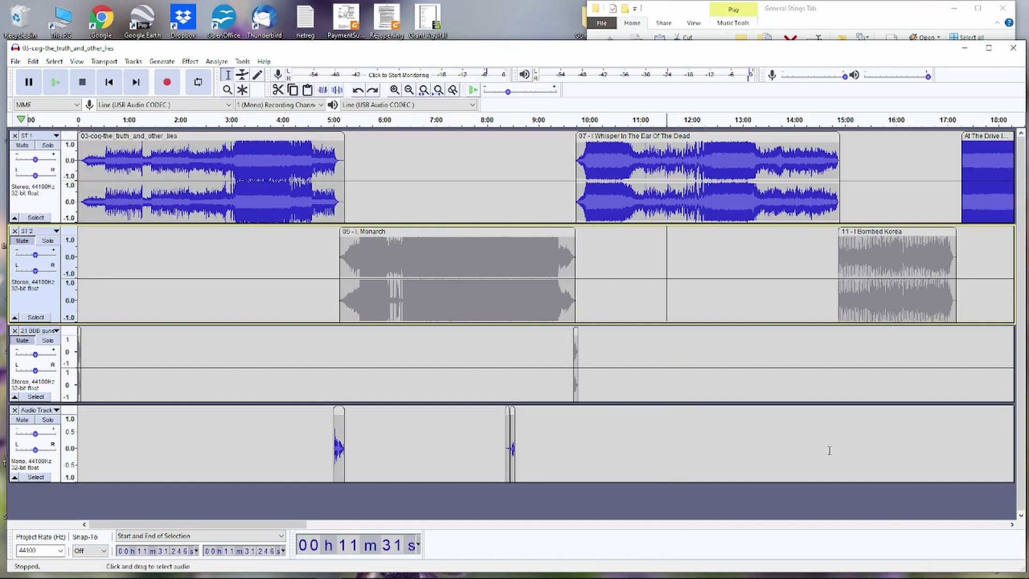
key(ctrl+z)
key(ctrl+z)
key(ctrl+z)
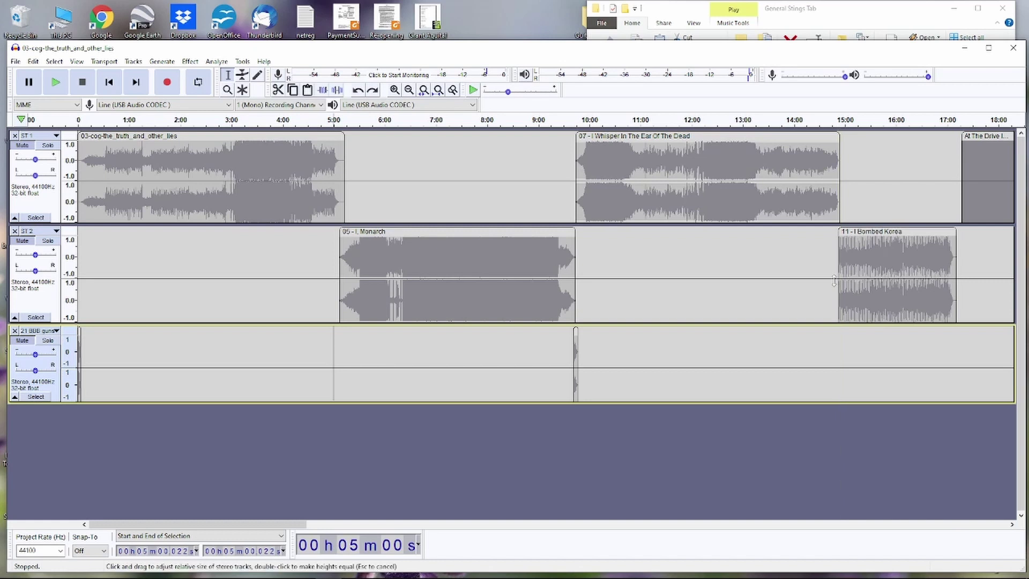
- Record a voice-over from 14:42 on the third track, following it rightward, then stop
click(829, 358)
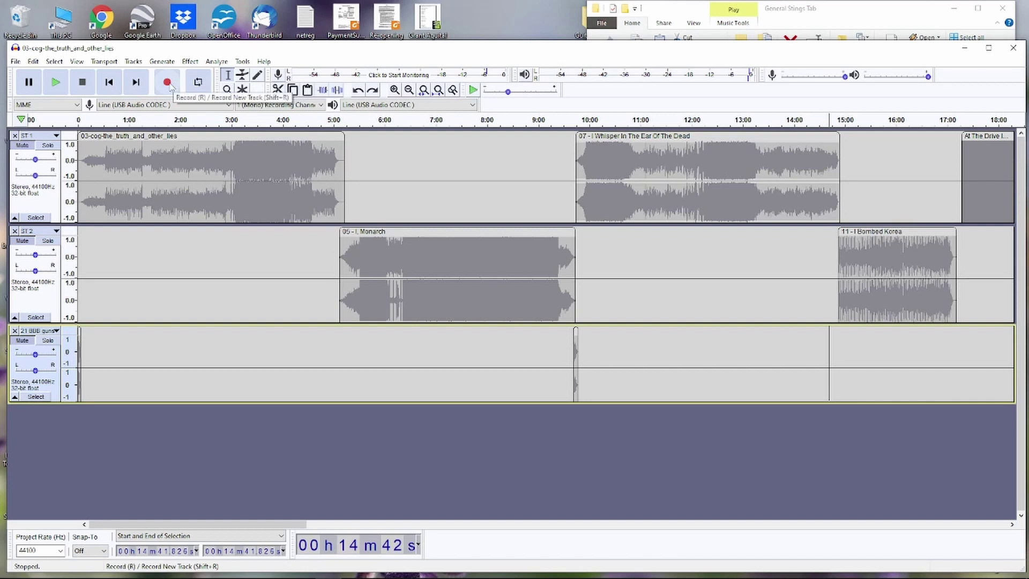
click(168, 84)
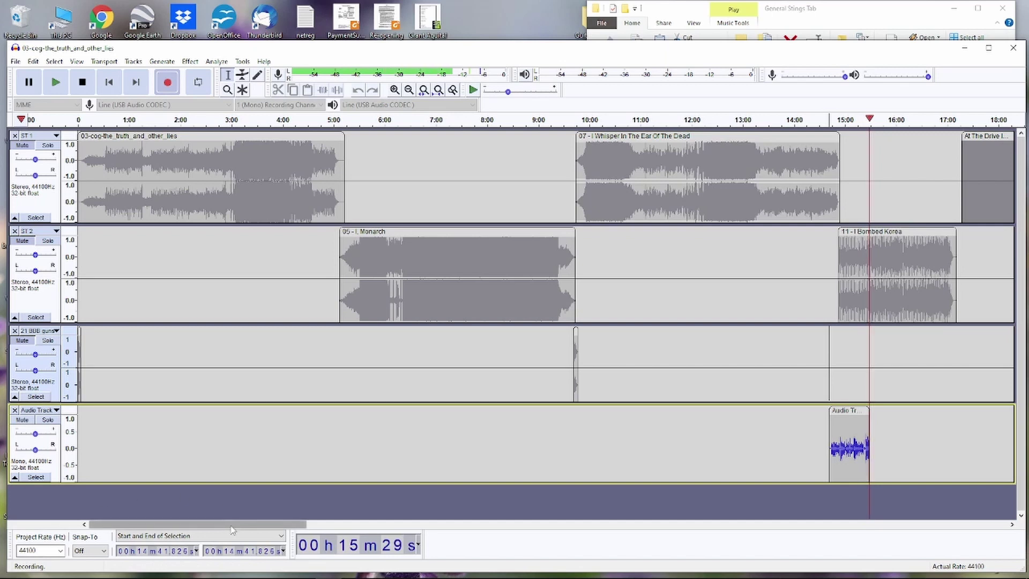
drag(231, 529, 287, 523)
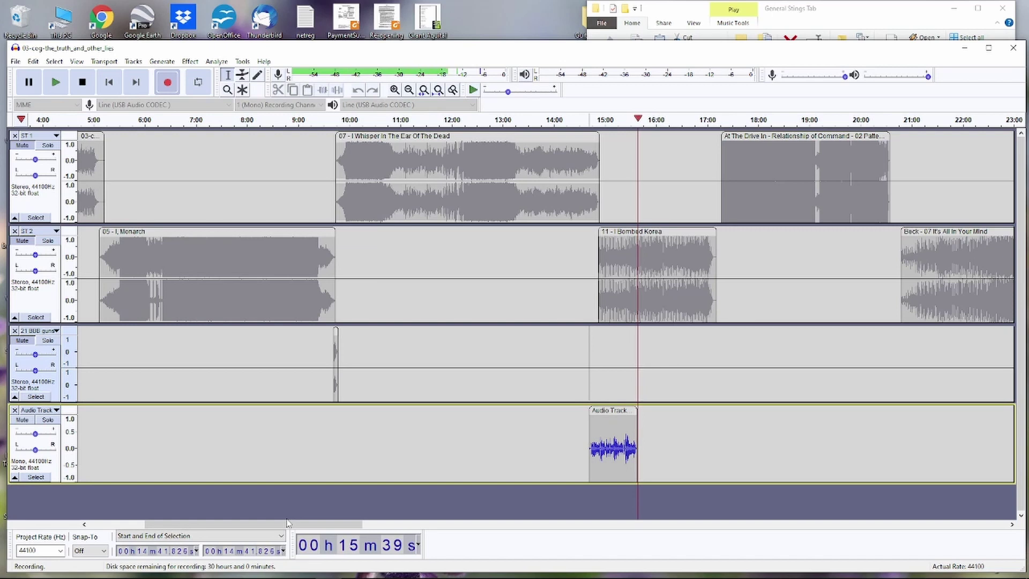
key(space)
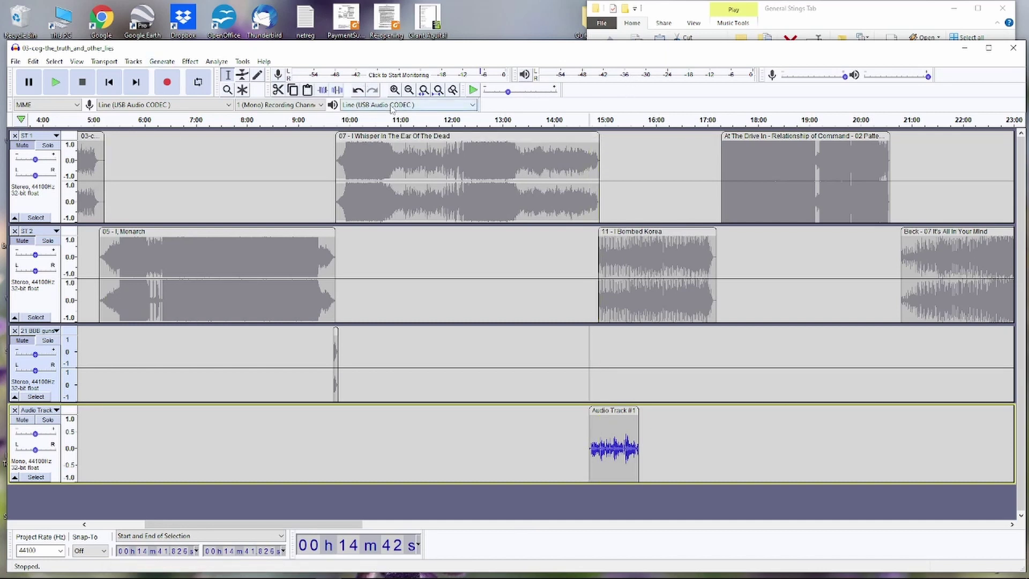
- Play the mix from 14:42 to audition the voice-over clip, stopping and restarting once
key(space)
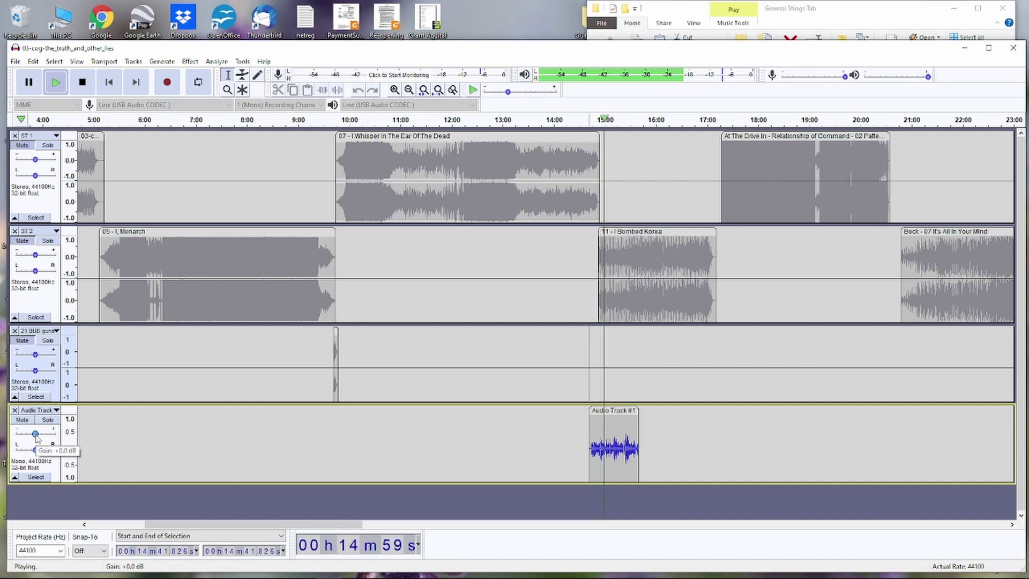
key(space)
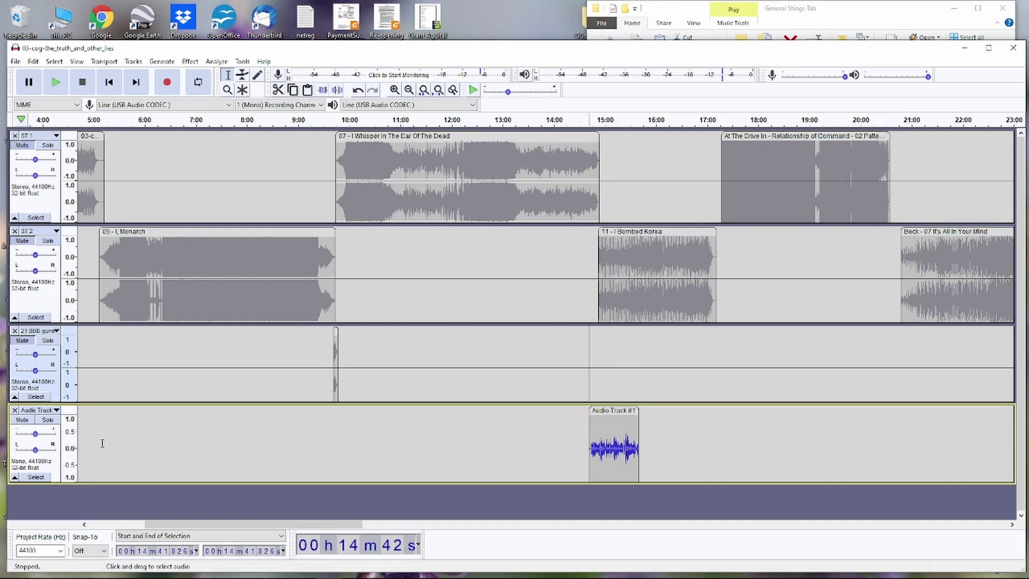
mouse_move(36, 439)
key(space)
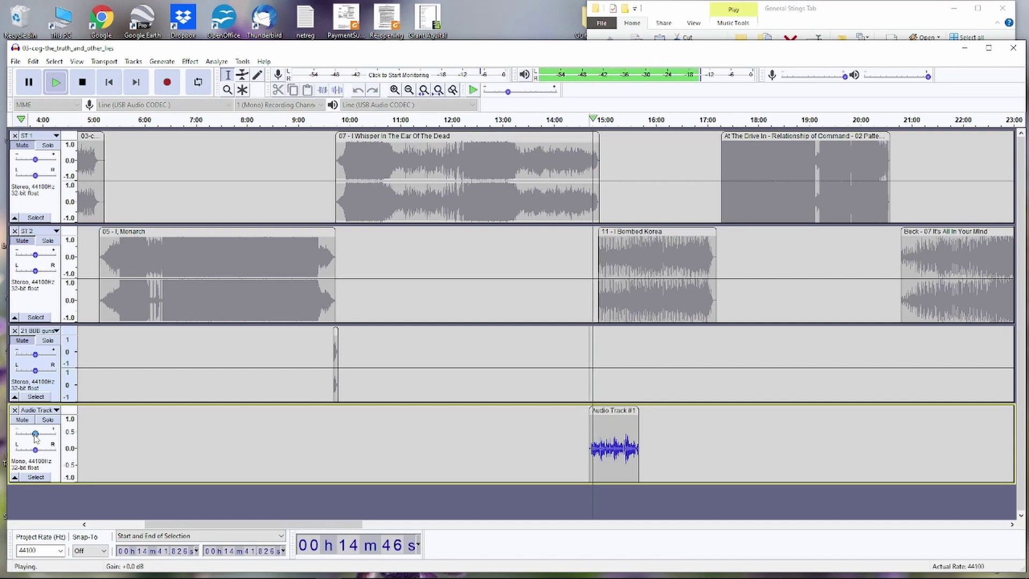
- Raise the voice-over track's gain to +11 dB while listening, then stop playback
click(35, 434)
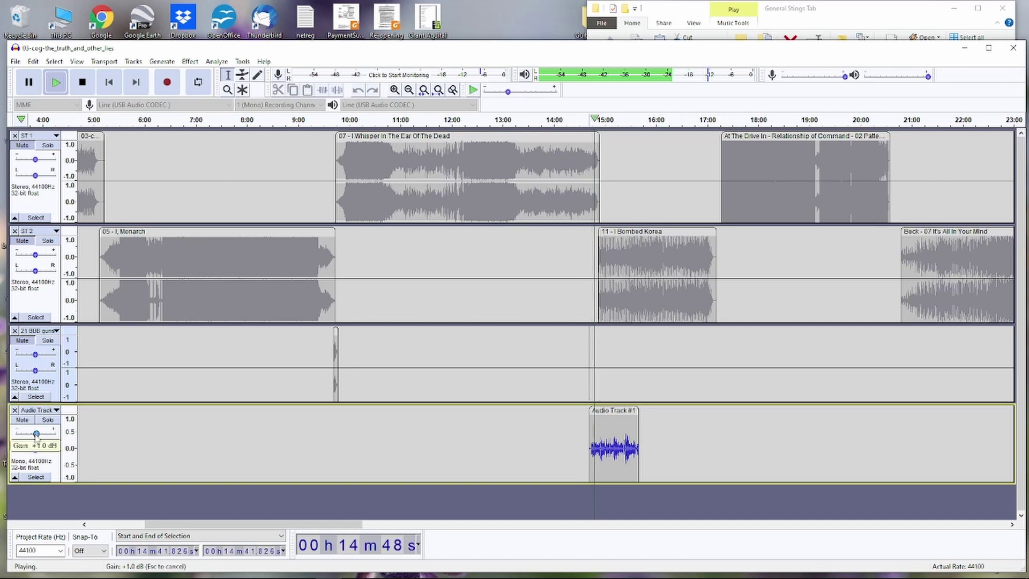
drag(35, 434, 47, 437)
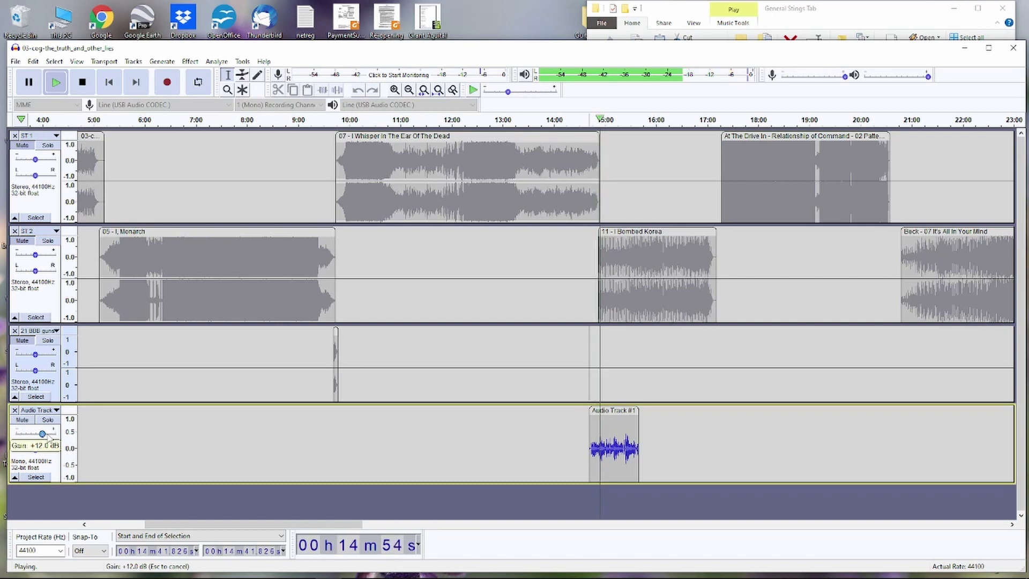
drag(48, 437, 43, 434)
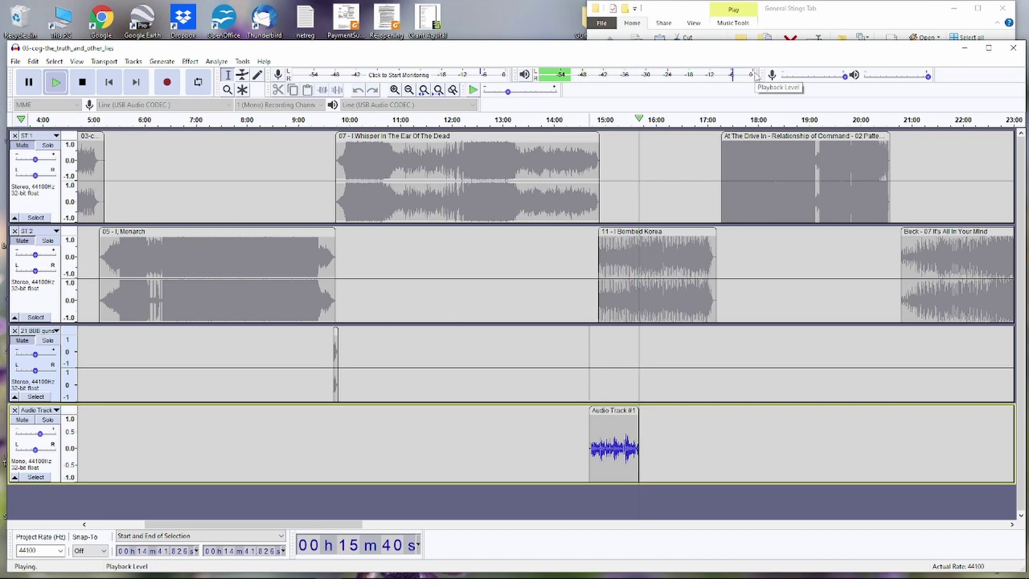
key(space)
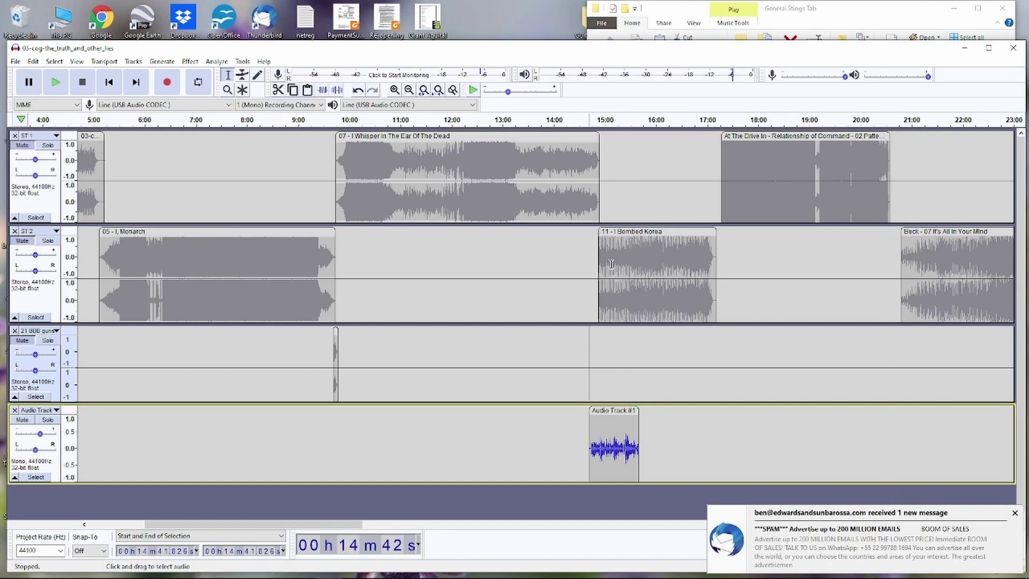
- Zoom in around 14:35, push I Bombed Korea to about 15:41 and slide Audio Track #1 to 14:50
click(583, 302)
key(ctrl+1)
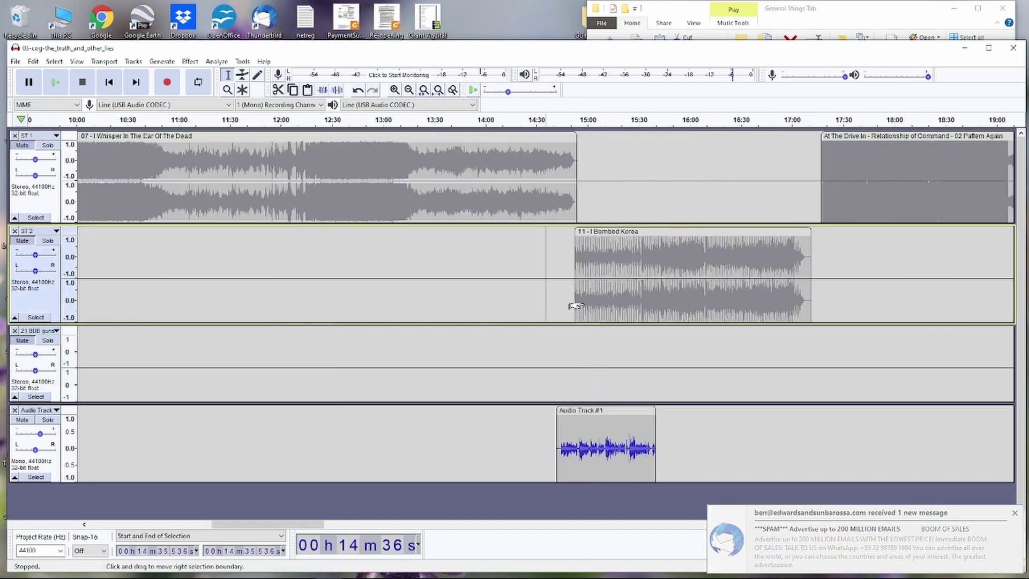
key(ctrl+1)
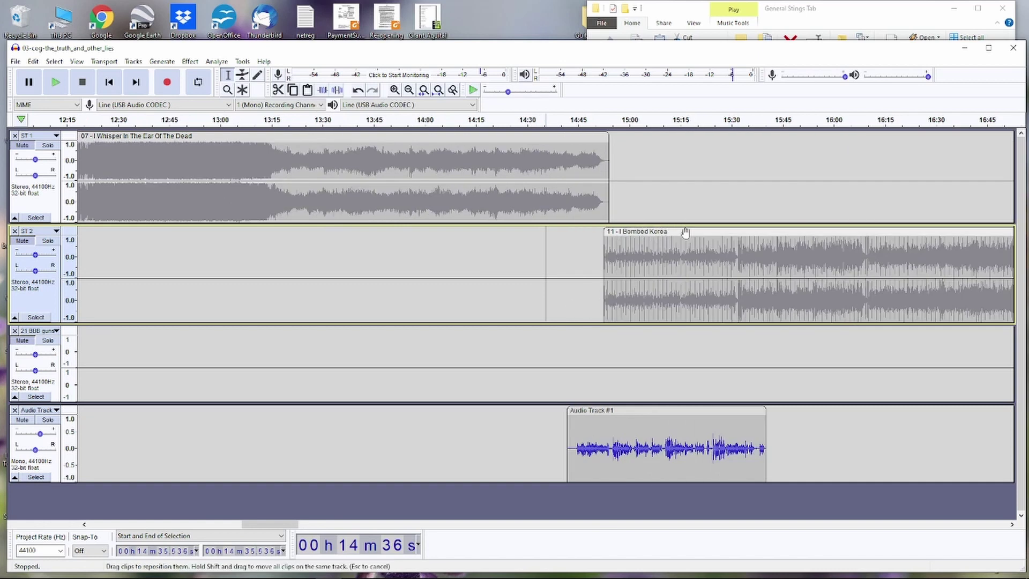
drag(686, 232, 866, 236)
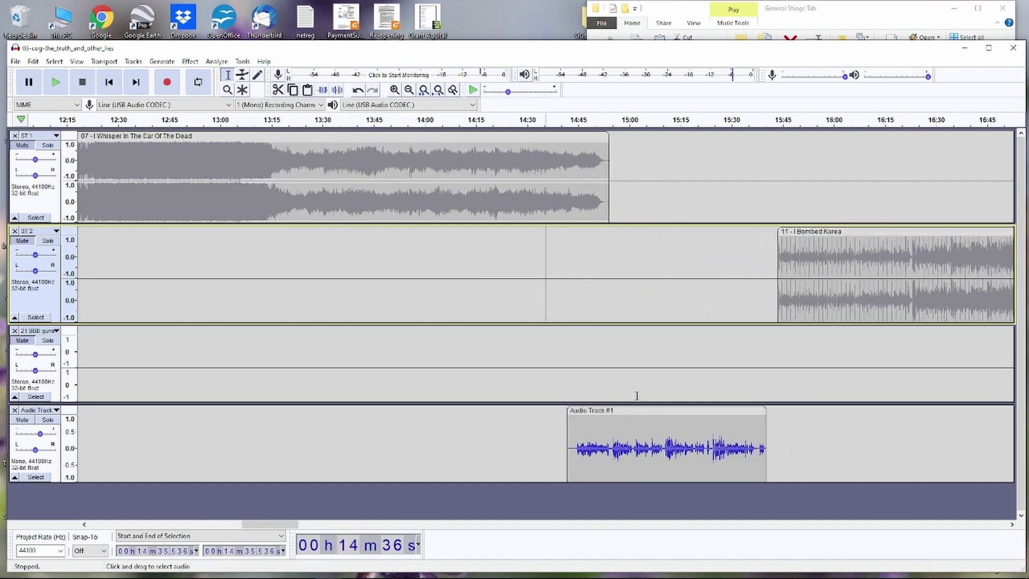
drag(634, 411, 675, 403)
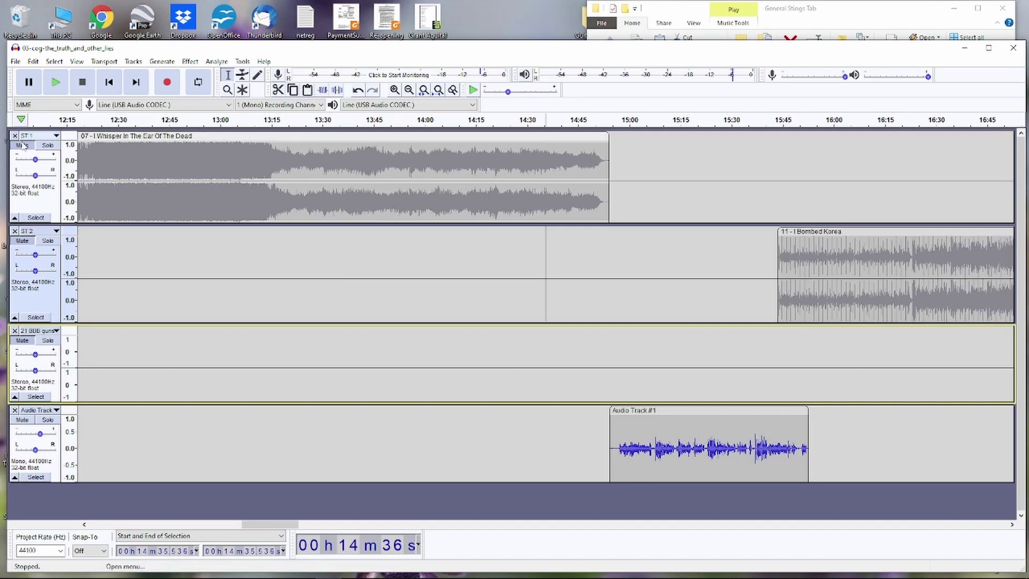
- Preview from 14:47, snap the voice-over to I Whisper's end, and set the edit point at 14:55.6
click(36, 217)
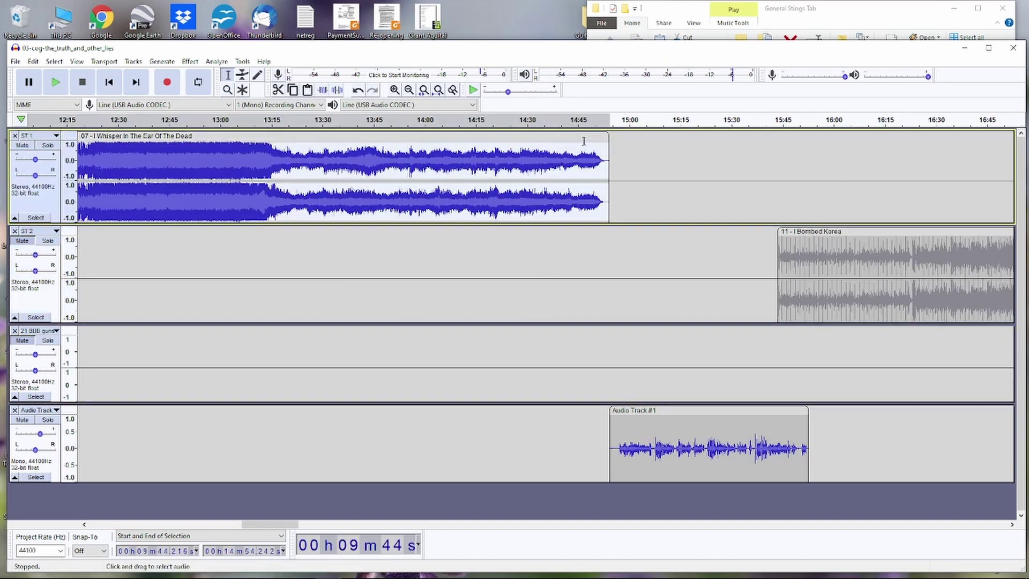
click(584, 143)
key(space)
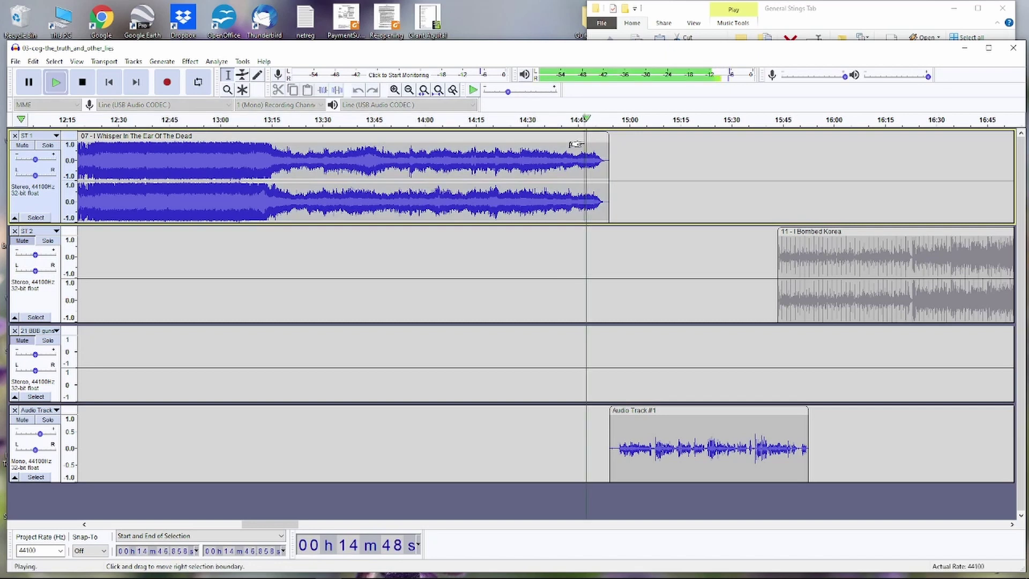
key(space)
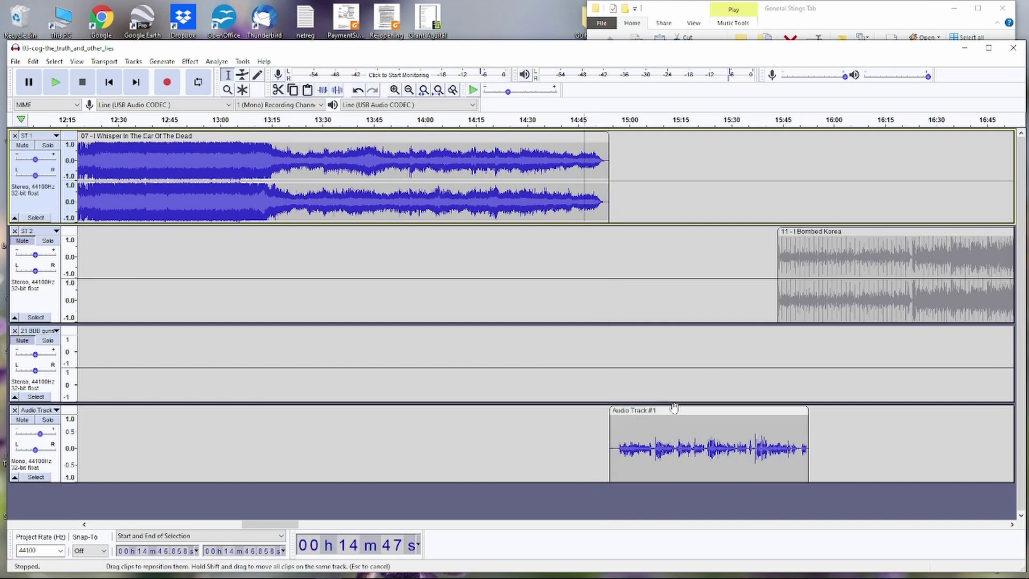
drag(672, 411, 669, 411)
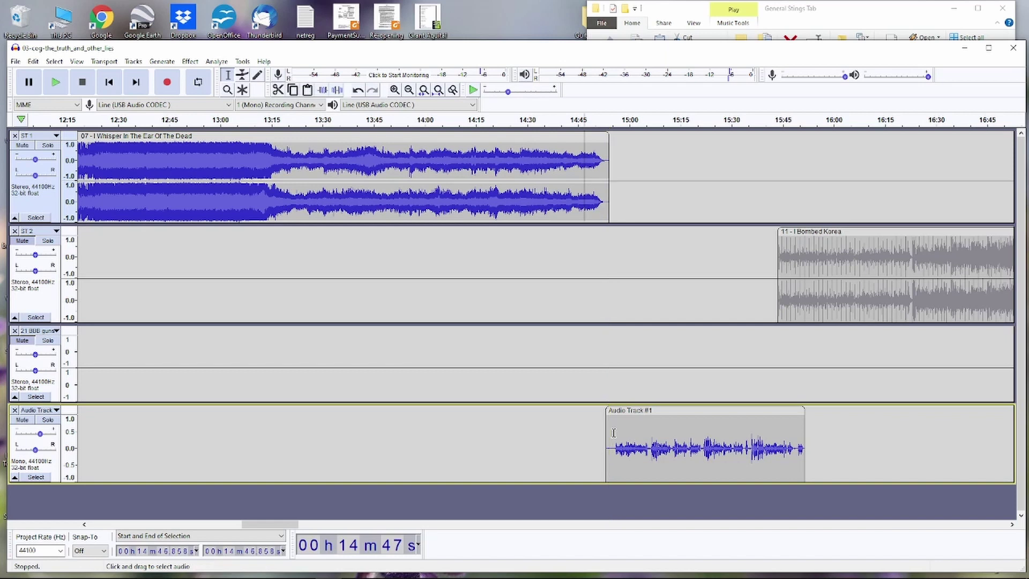
key(ctrl+1)
key(ctrl+1)
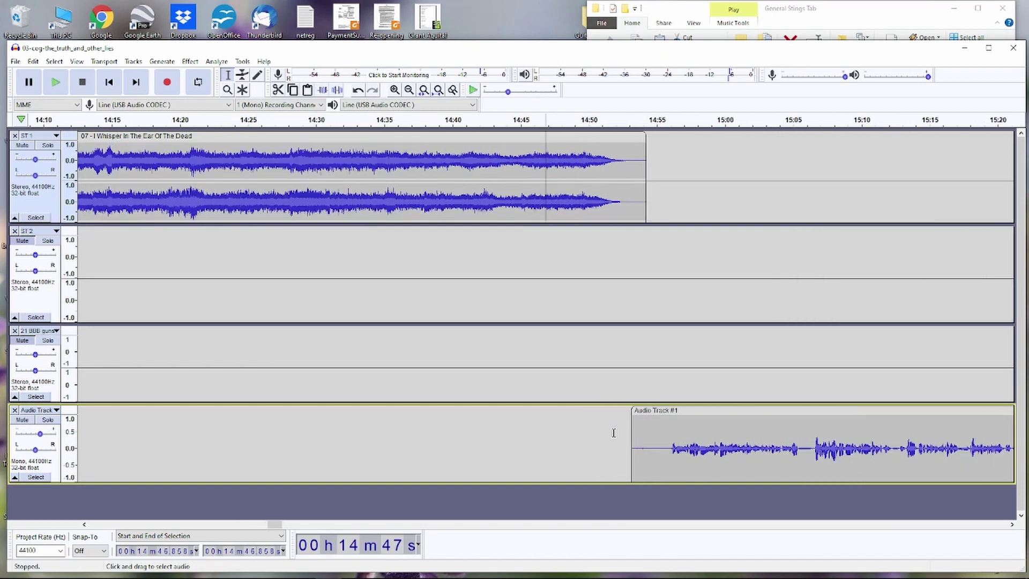
click(665, 436)
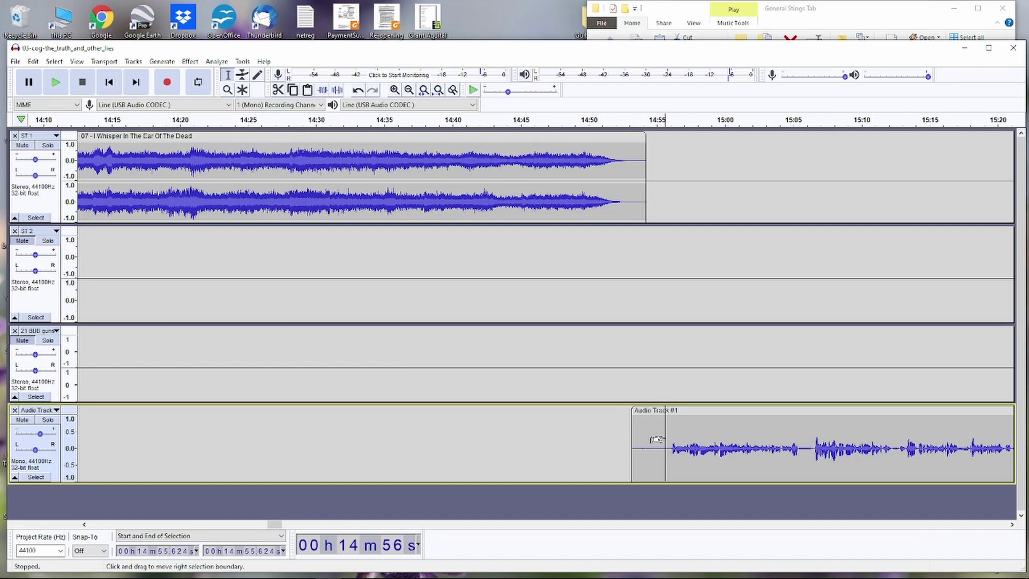
- Split the voice-over at 14:55.6 and delete the short silent leading piece
click(33, 62)
mouse_move(108, 179)
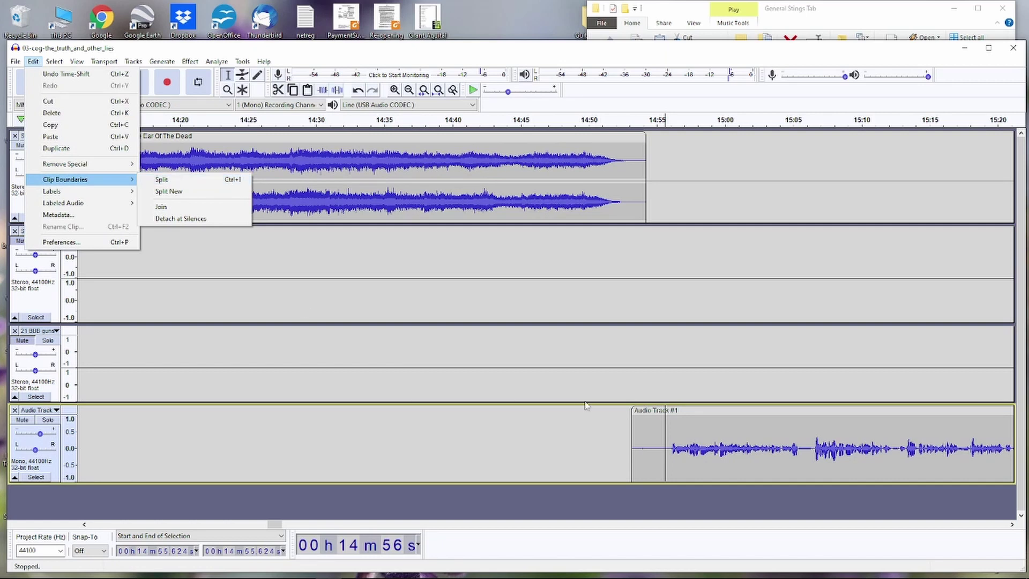
click(667, 447)
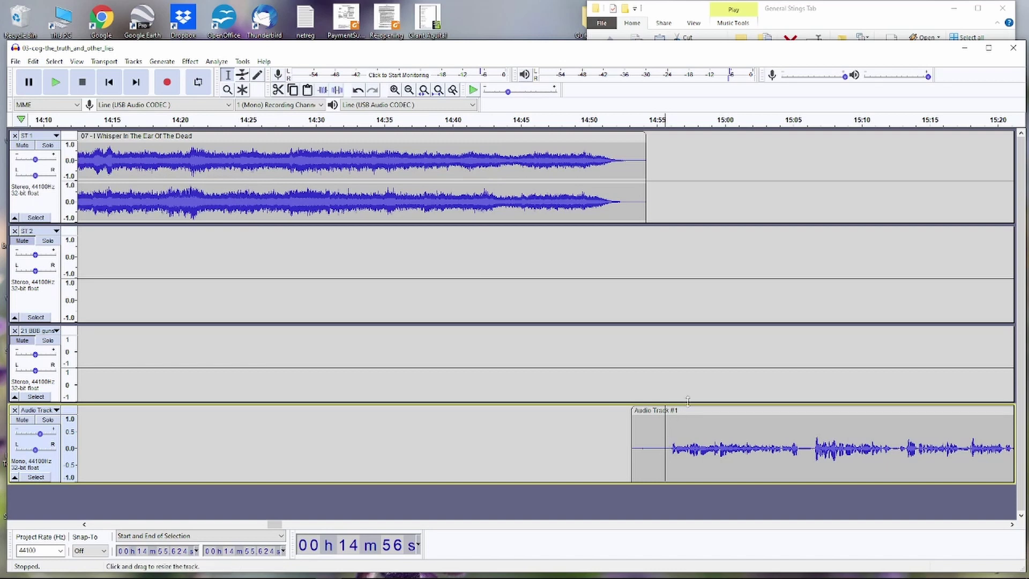
key(ctrl+i)
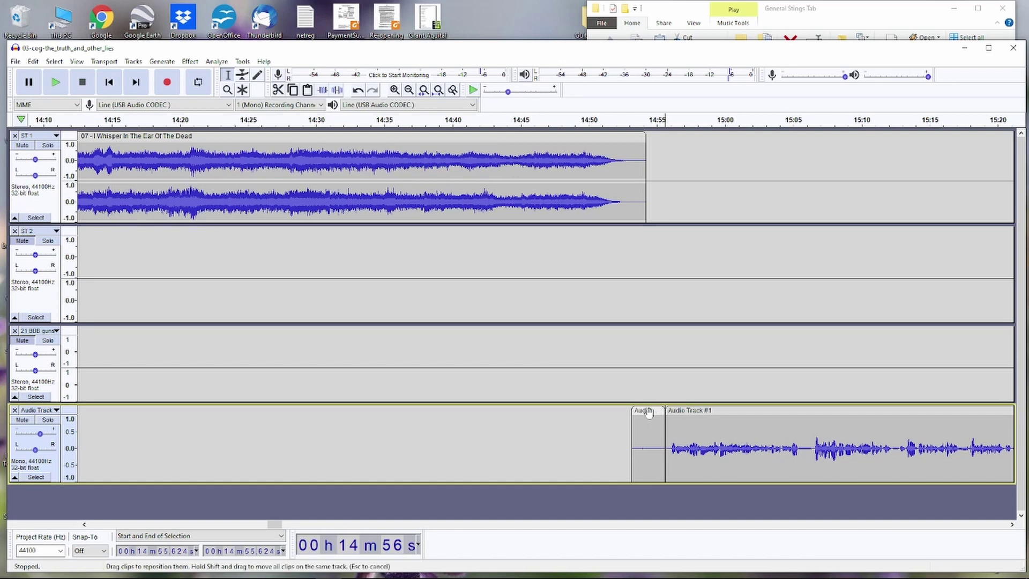
drag(648, 412, 584, 414)
right_click(585, 415)
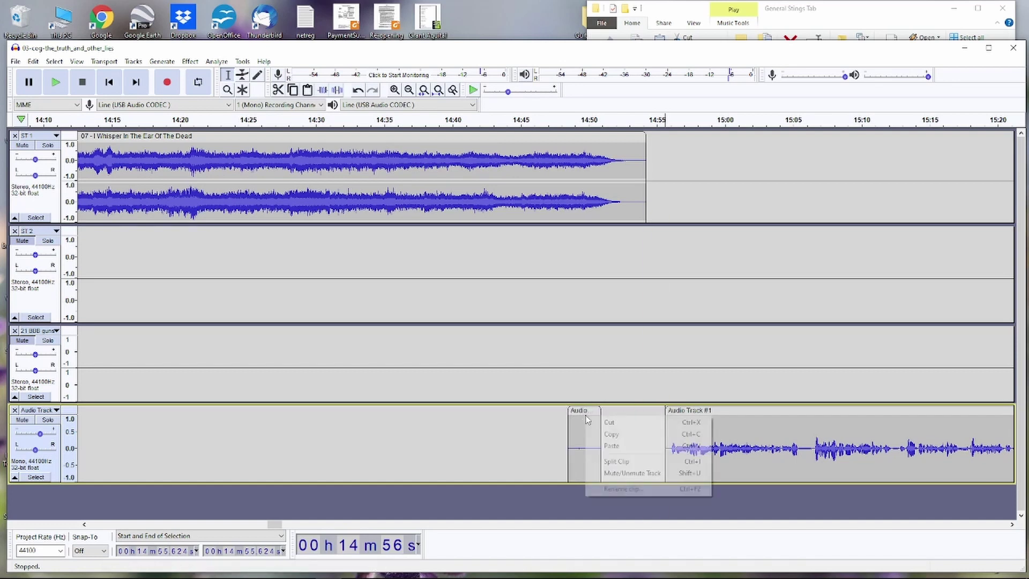
click(585, 414)
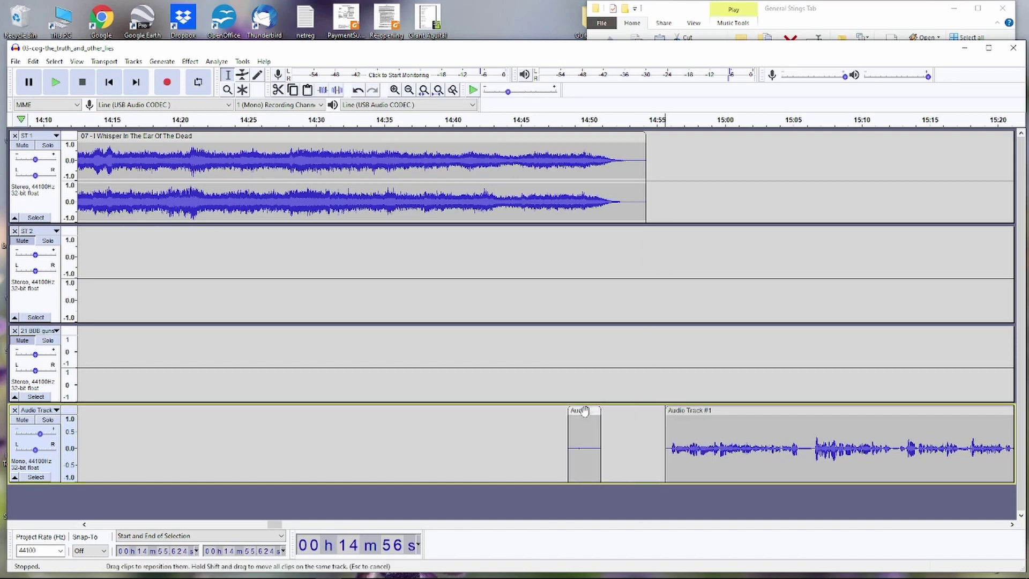
click(584, 410)
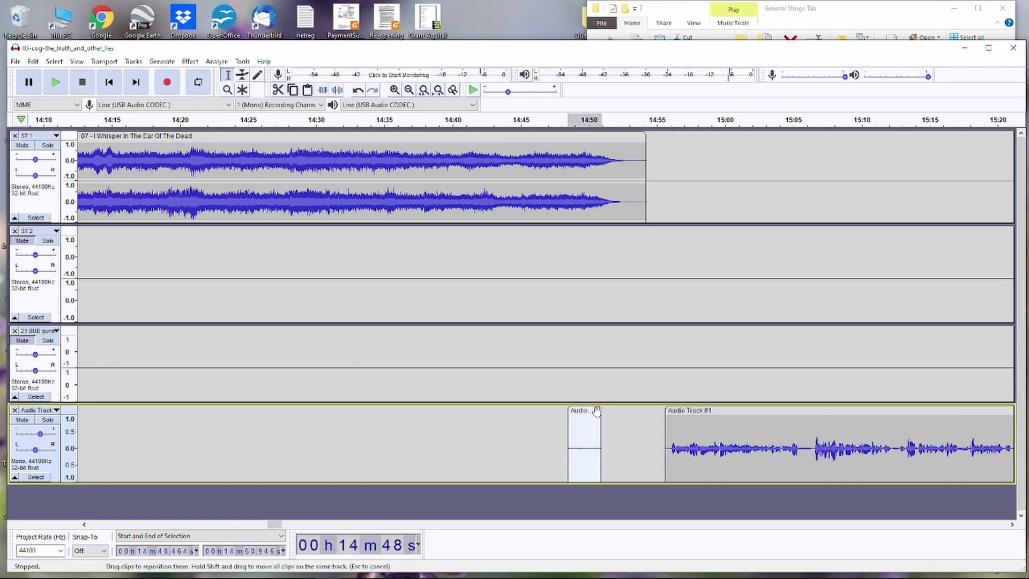
key(Delete)
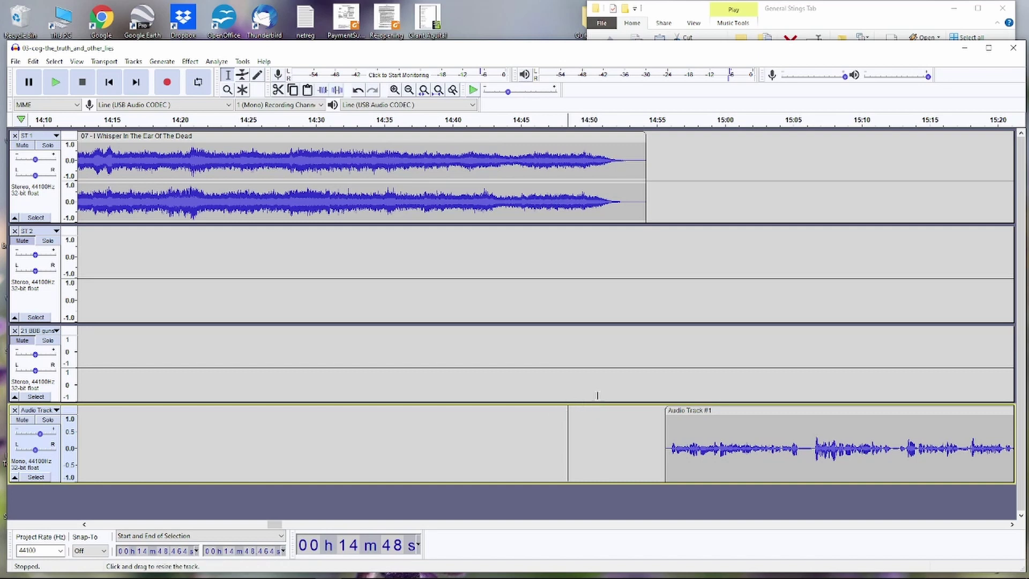
- Nudge Audio Track #1 slightly earlier, play the transition from 14:50, then zoom out
drag(746, 413, 712, 413)
click(591, 167)
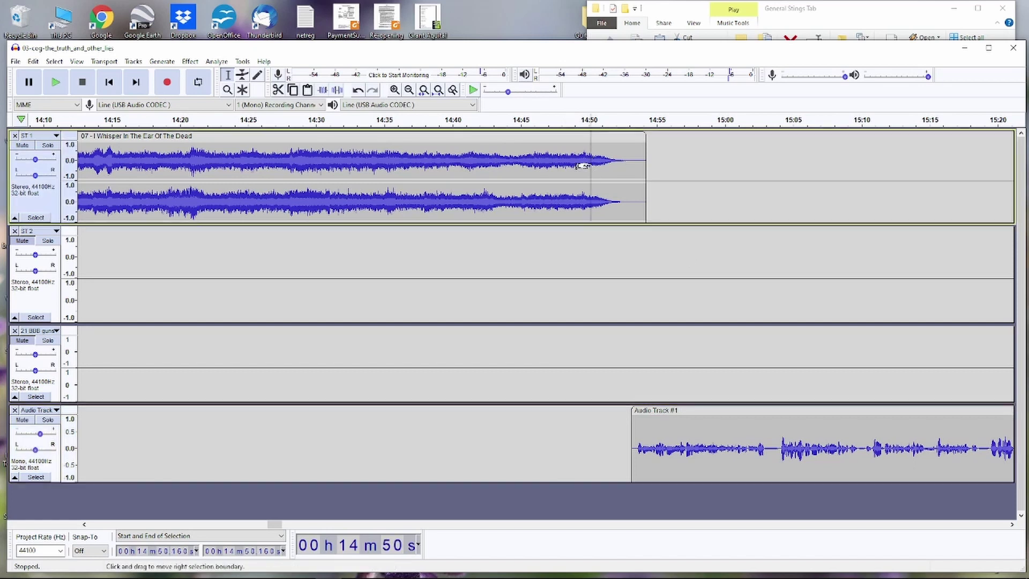
key(space)
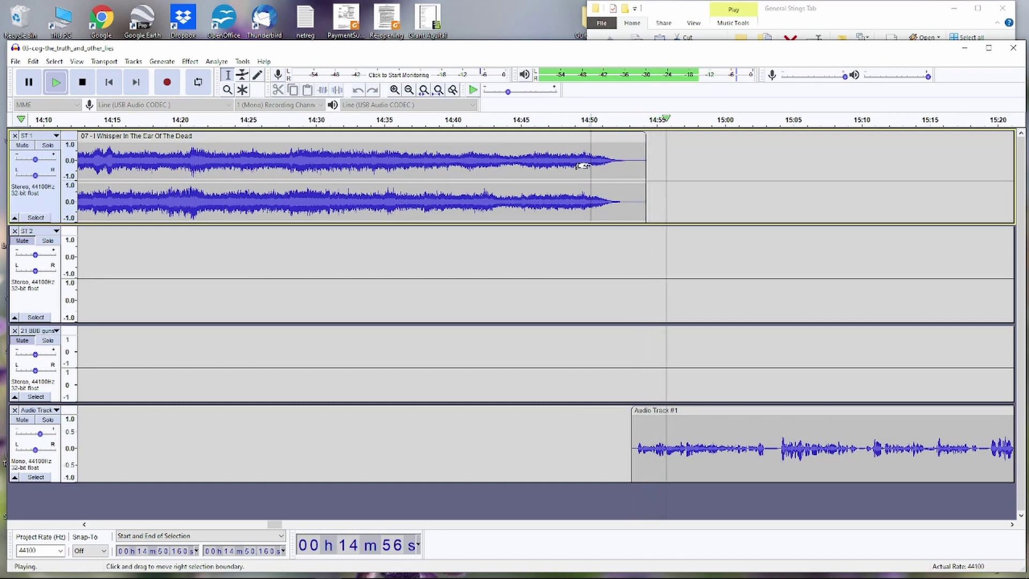
key(space)
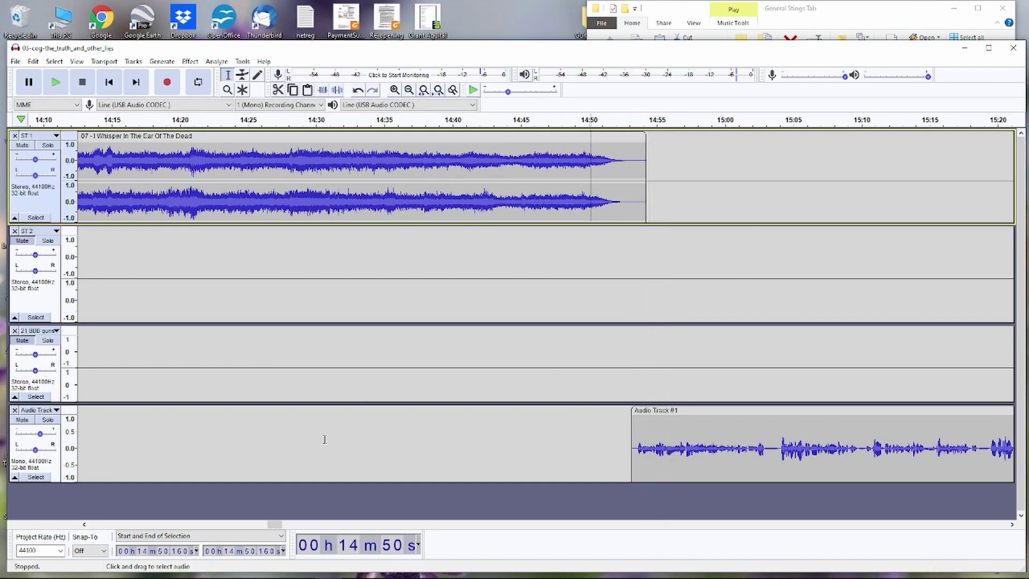
key(ctrl+3)
key(ctrl+3)
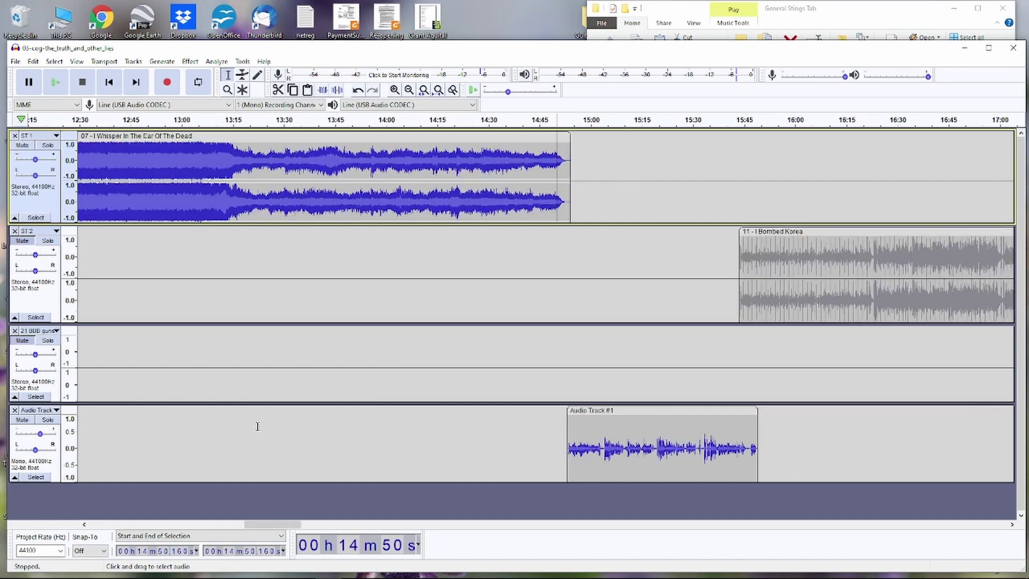
- Shift the I Bombed Korea clip on ST 2 slightly later and preview the transition from about 15:46
click(22, 241)
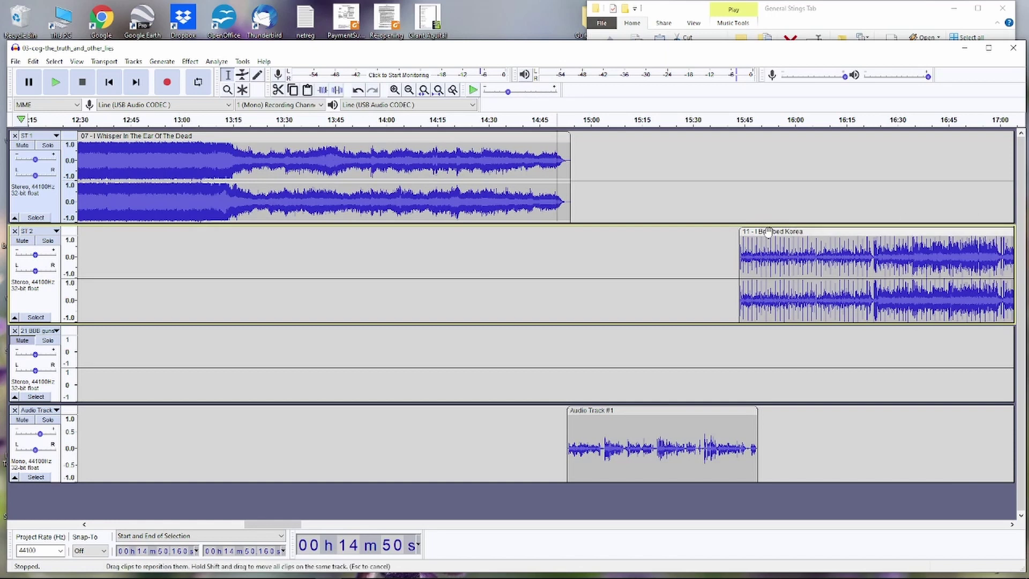
drag(768, 231, 786, 231)
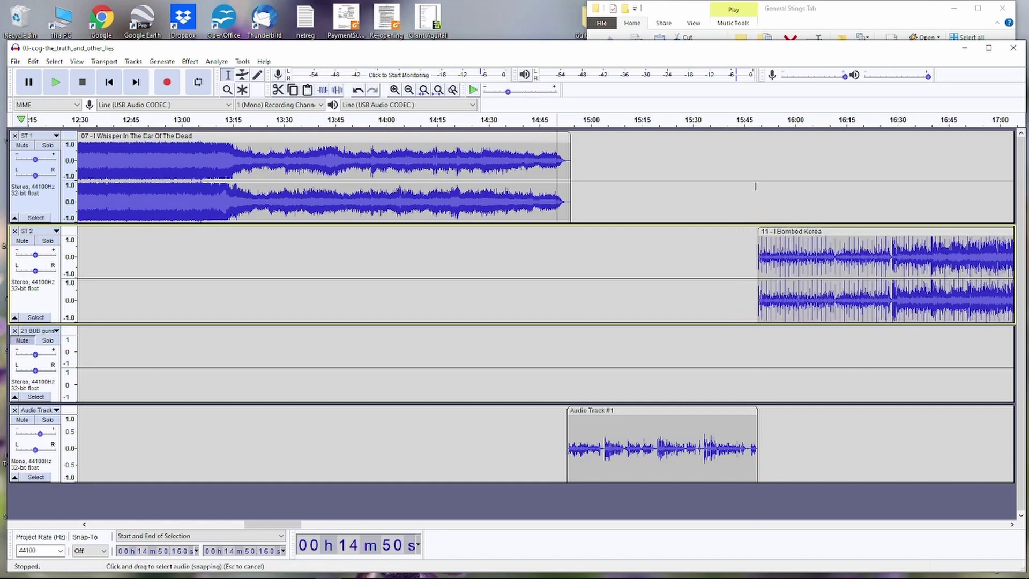
click(745, 153)
key(space)
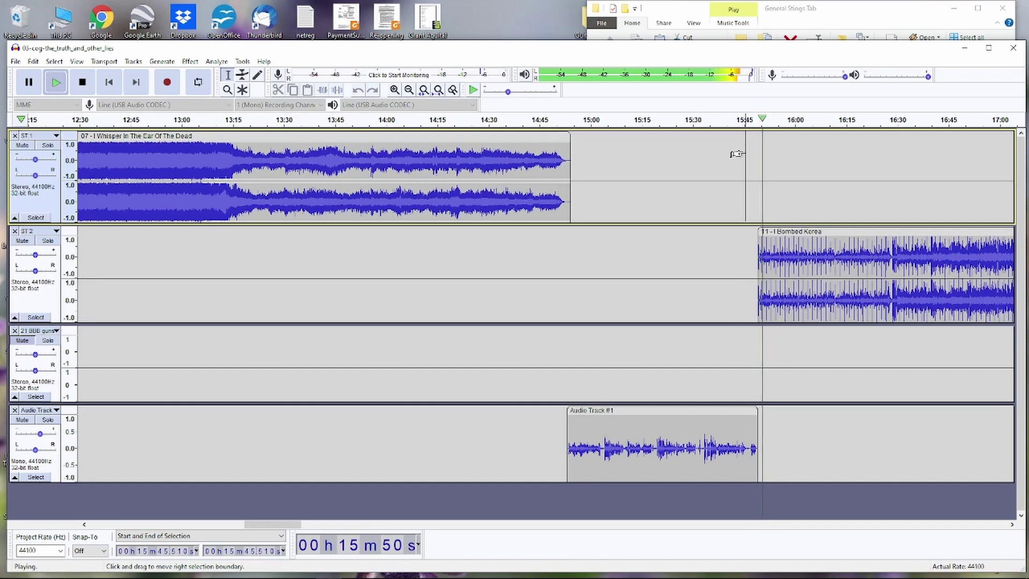
key(space)
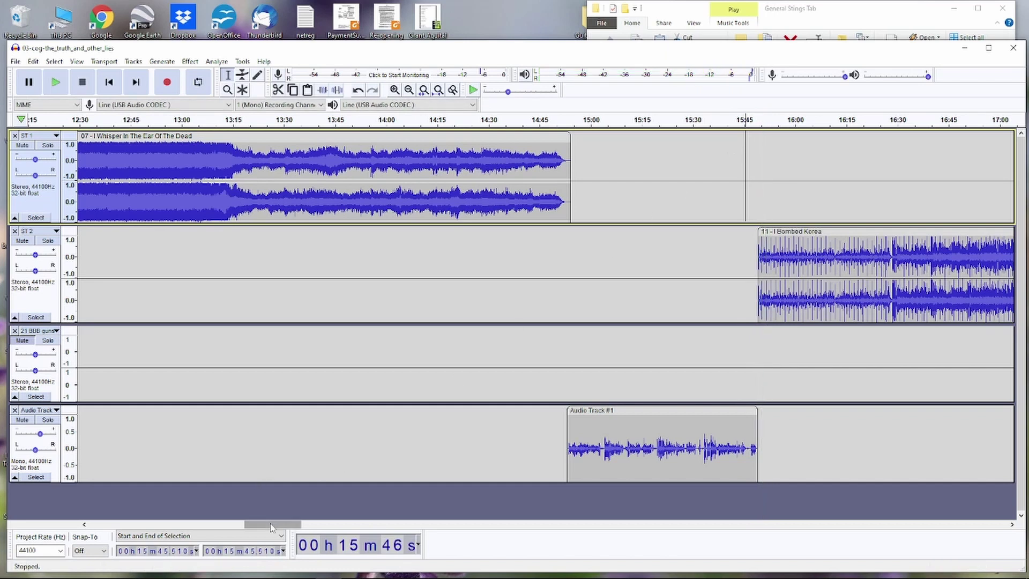
drag(268, 523, 328, 524)
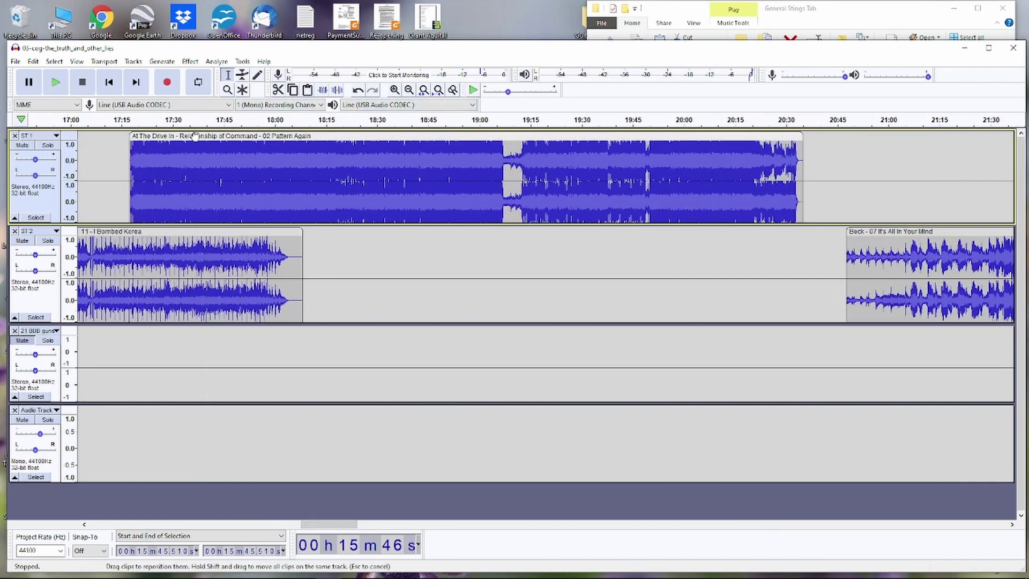
- Move the At The Drive In clip later to about 18:05 and preview from 18:00
drag(194, 138, 355, 147)
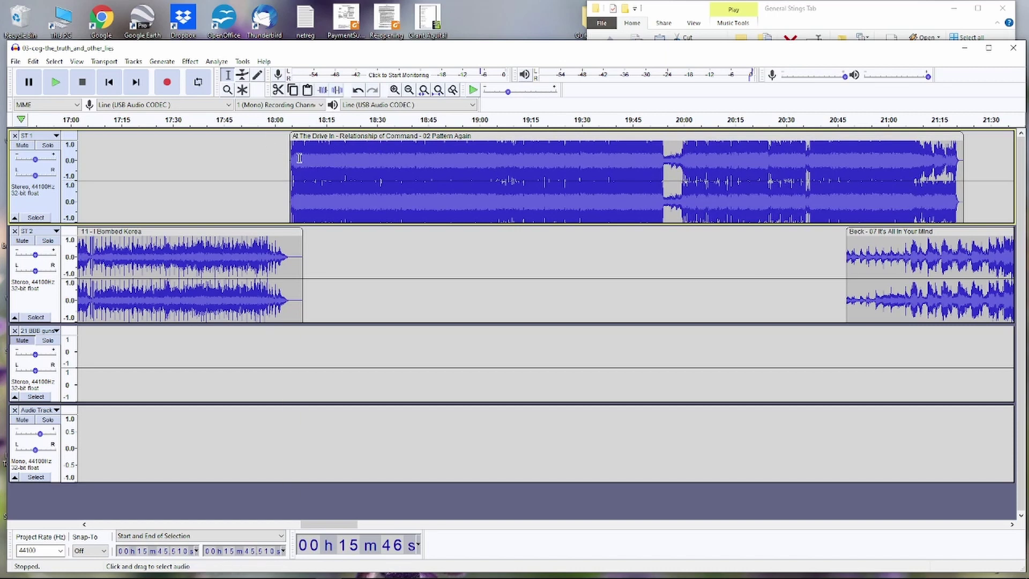
click(275, 127)
key(space)
key(space)
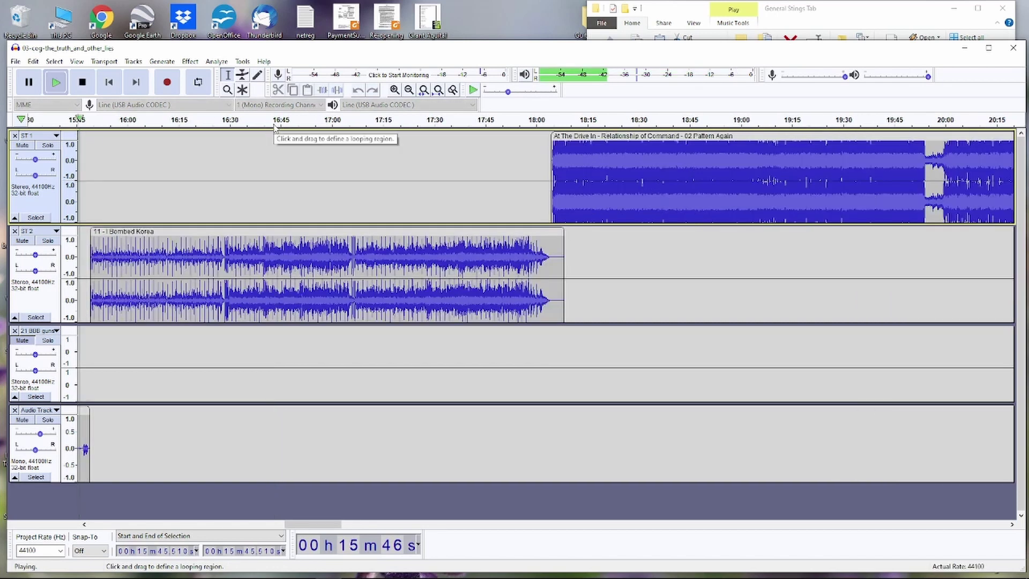
click(536, 127)
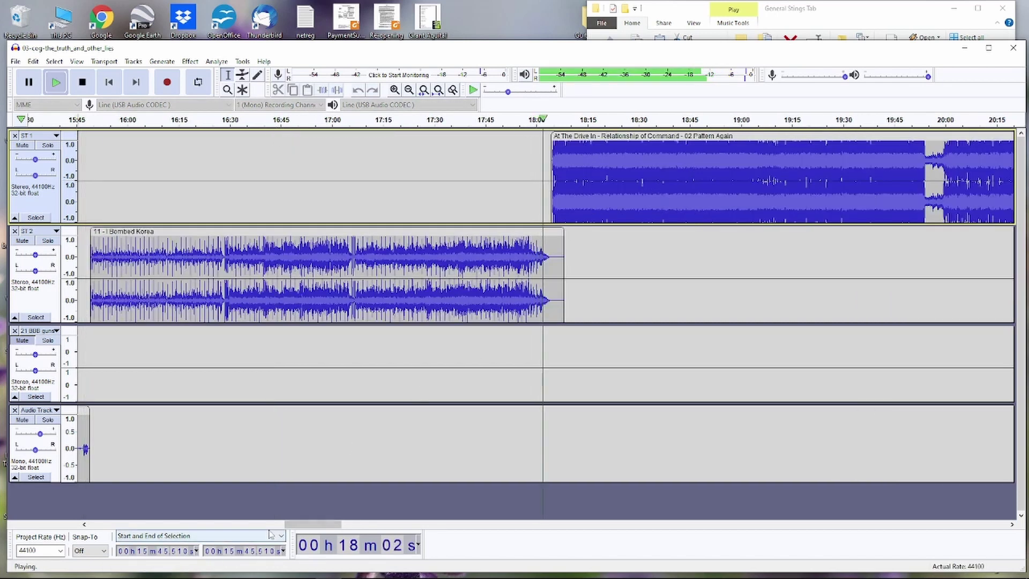
drag(313, 526, 327, 526)
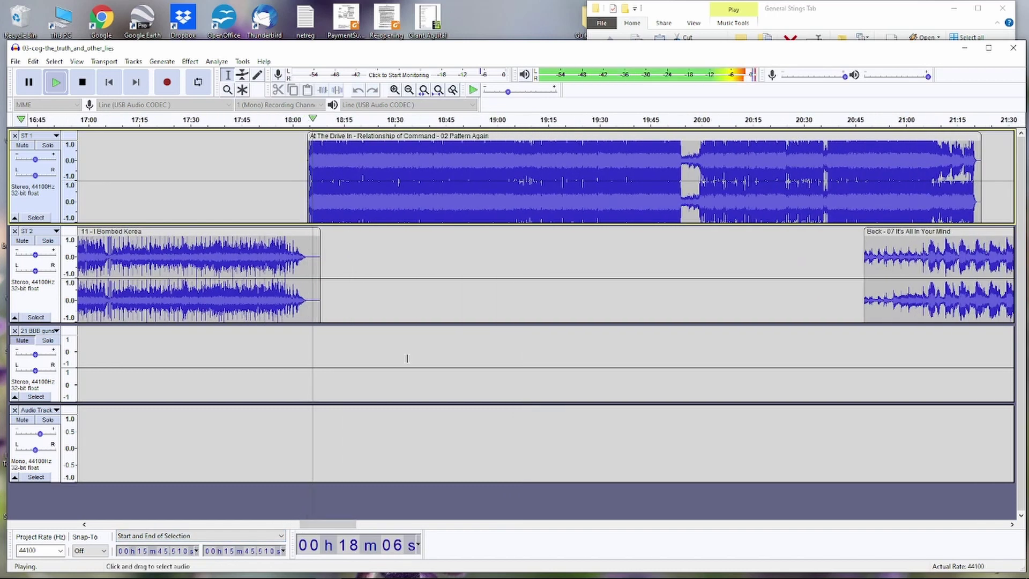
key(space)
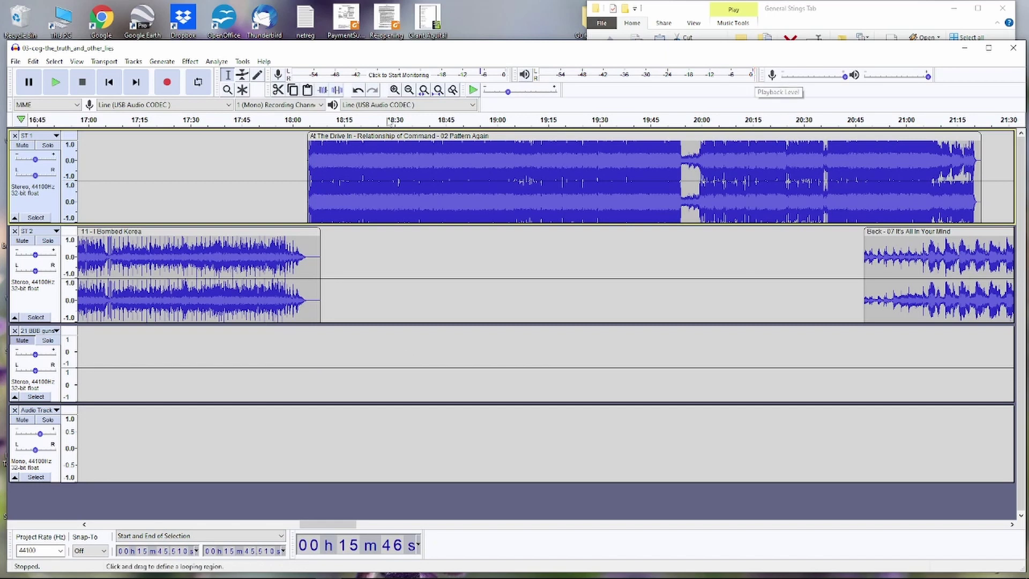
- Lower the At The Drive In clip's volume envelope slightly and listen back from about 18:00
click(244, 75)
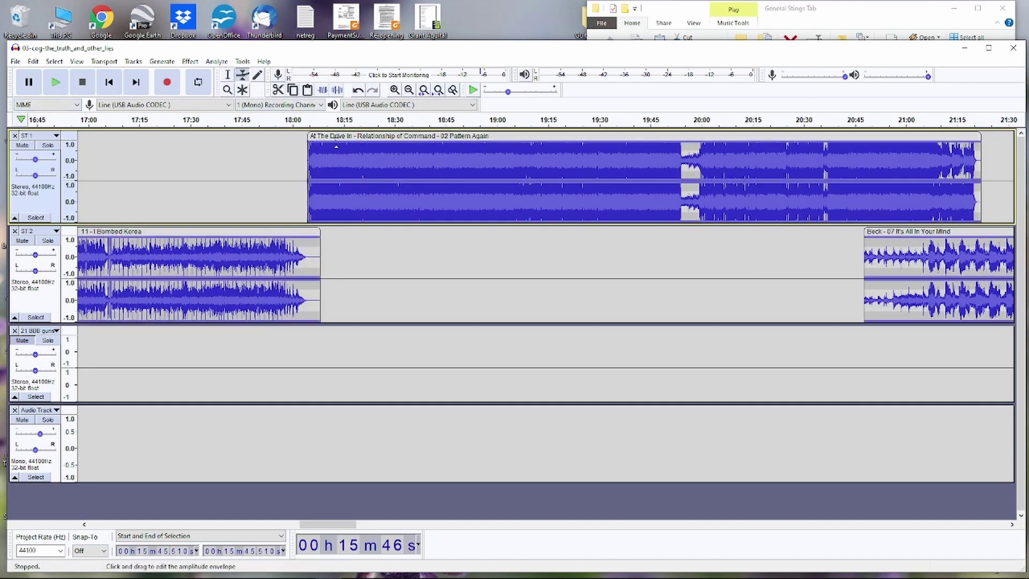
mouse_move(336, 146)
mouse_down()
mouse_move(338, 135)
mouse_move(337, 145)
mouse_up()
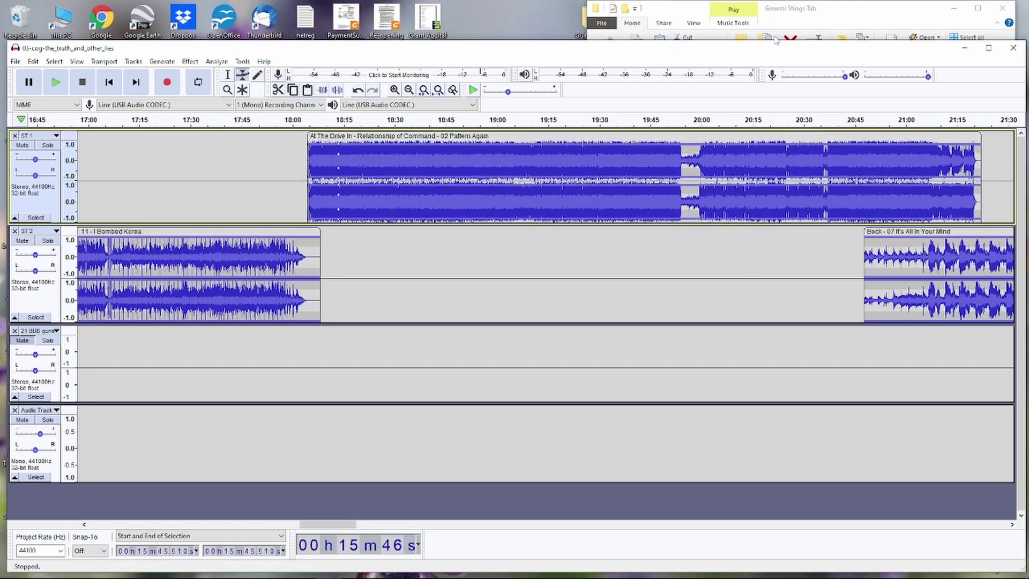
click(296, 127)
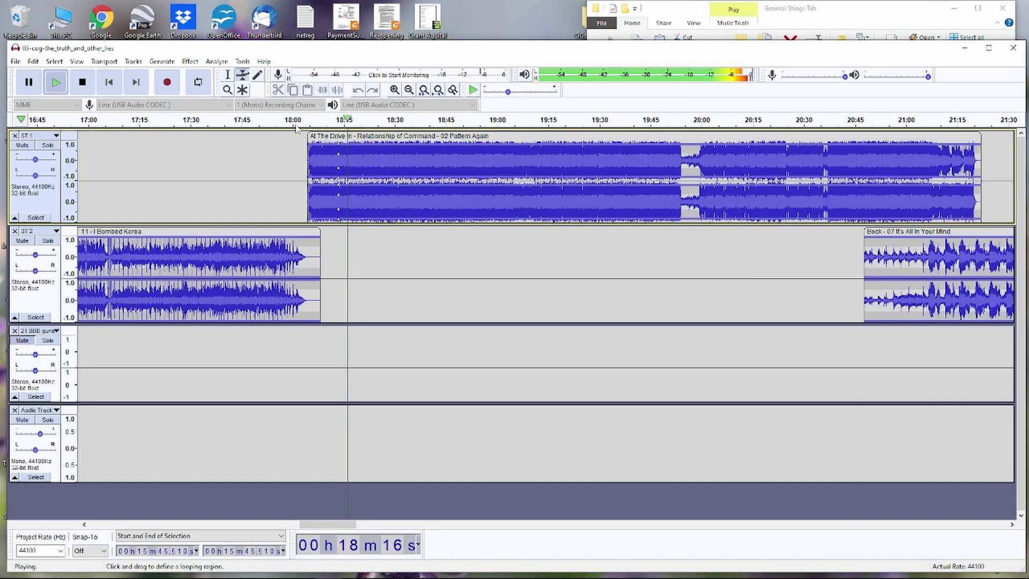
key(space)
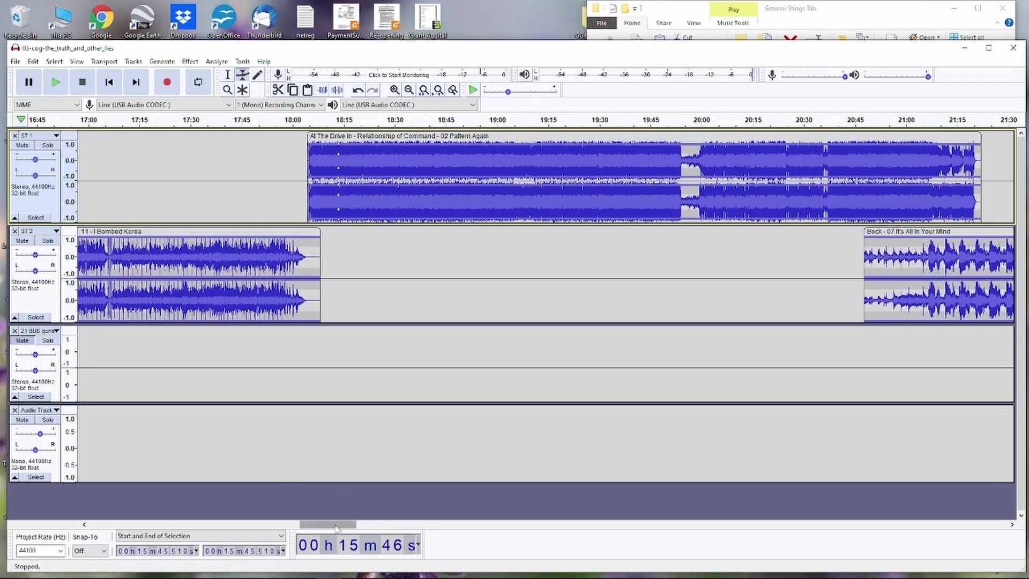
- Move the Beck clip on ST 2 later to about 21:45, then shrink the heights of ST 2 and ST 1
scroll(342, 526, right, 5)
drag(342, 526, 379, 518)
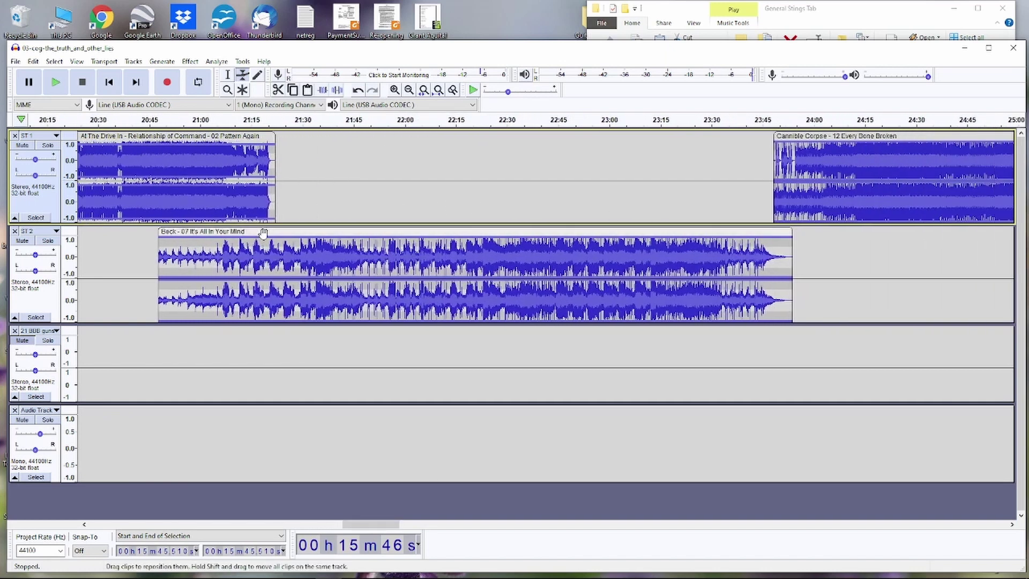
drag(267, 231, 468, 228)
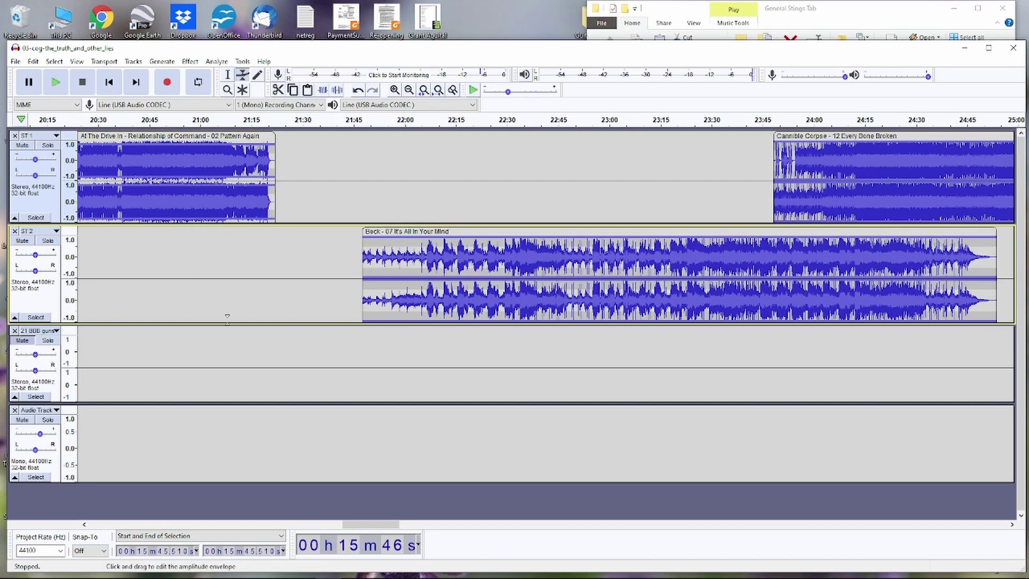
drag(232, 322, 236, 302)
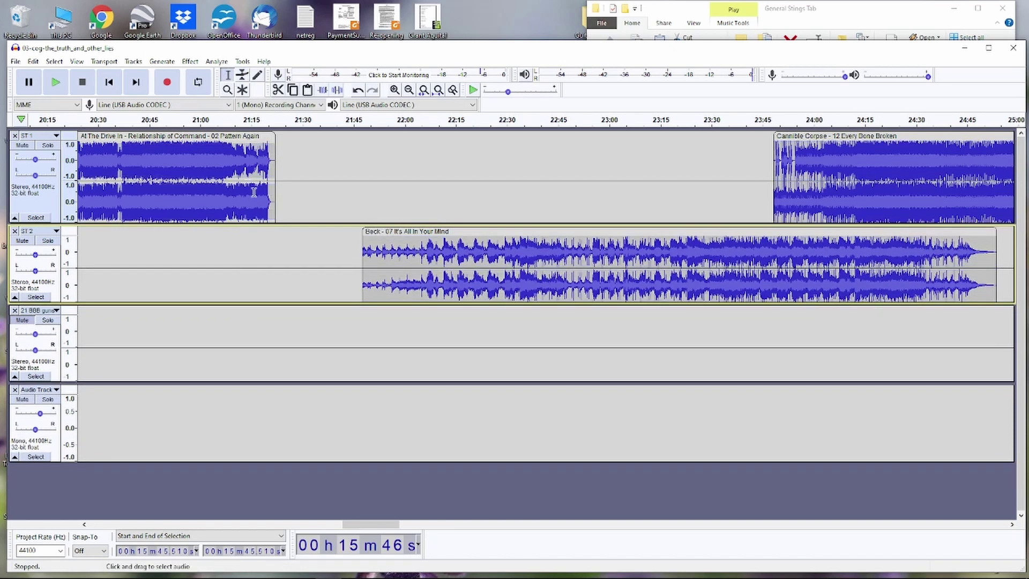
drag(270, 223, 273, 214)
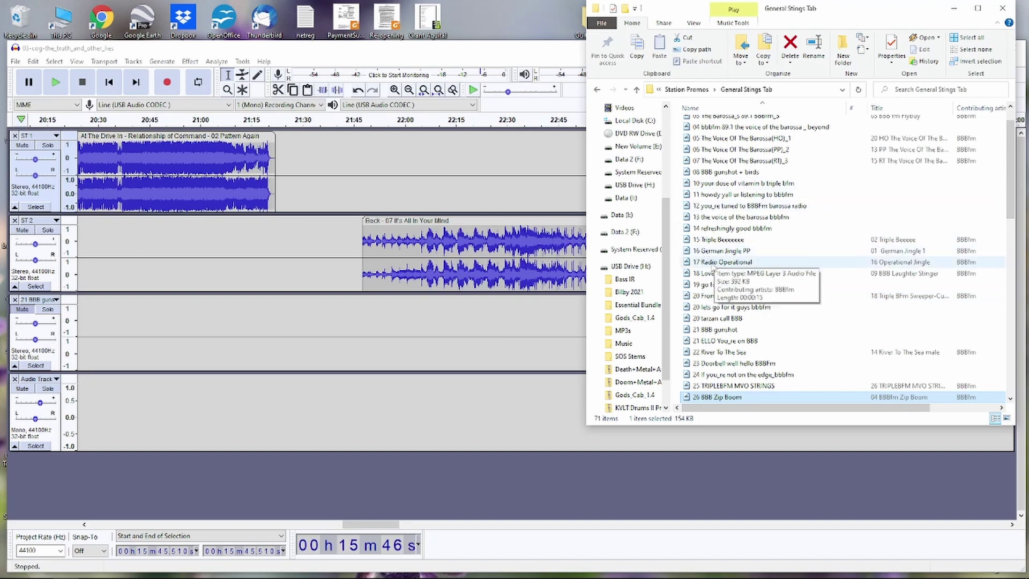
- Drag the 17 Radio Operational file from the General Stings Tab folder into Audacity
click(712, 262)
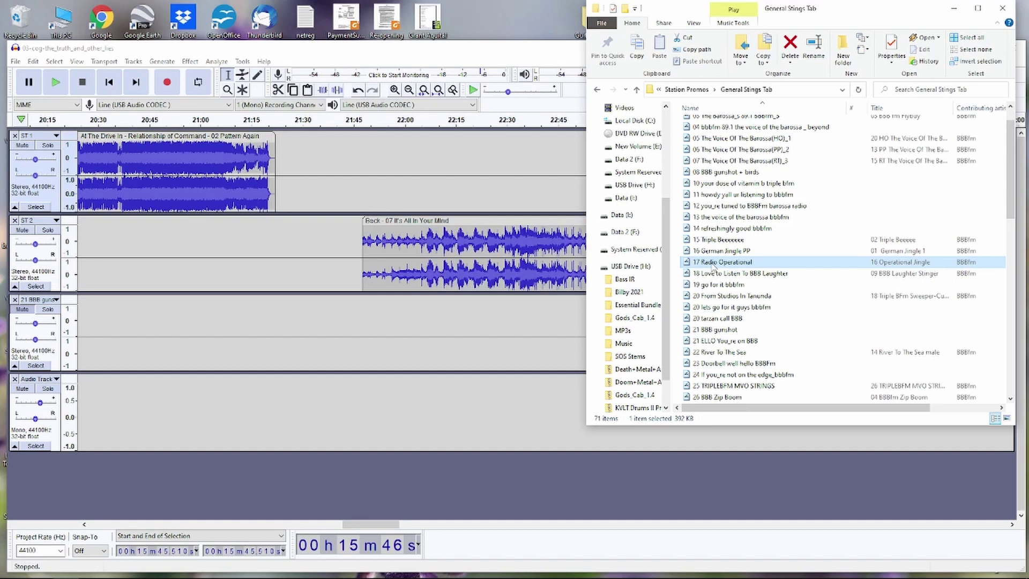
drag(712, 265, 422, 506)
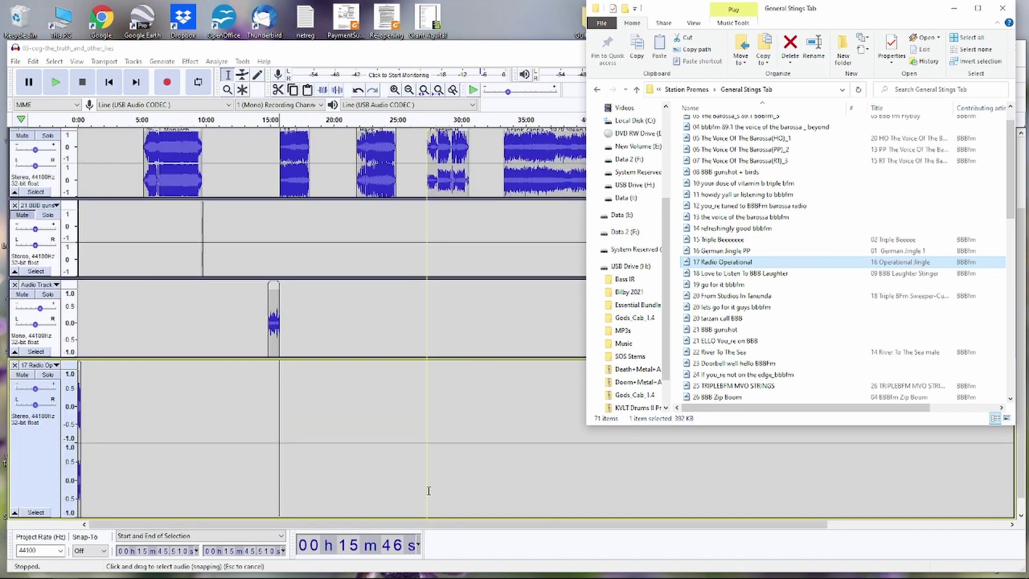
- Back in Audacity, trim the start off the 17 Radio Operational promo clip
click(507, 49)
scroll(457, 224, up, 1)
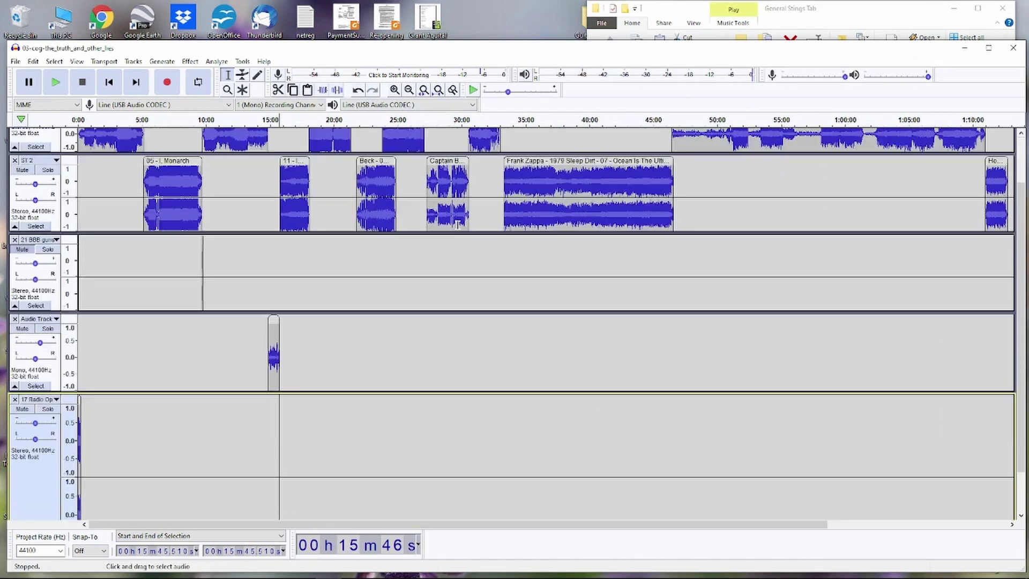
scroll(457, 225, up, 2)
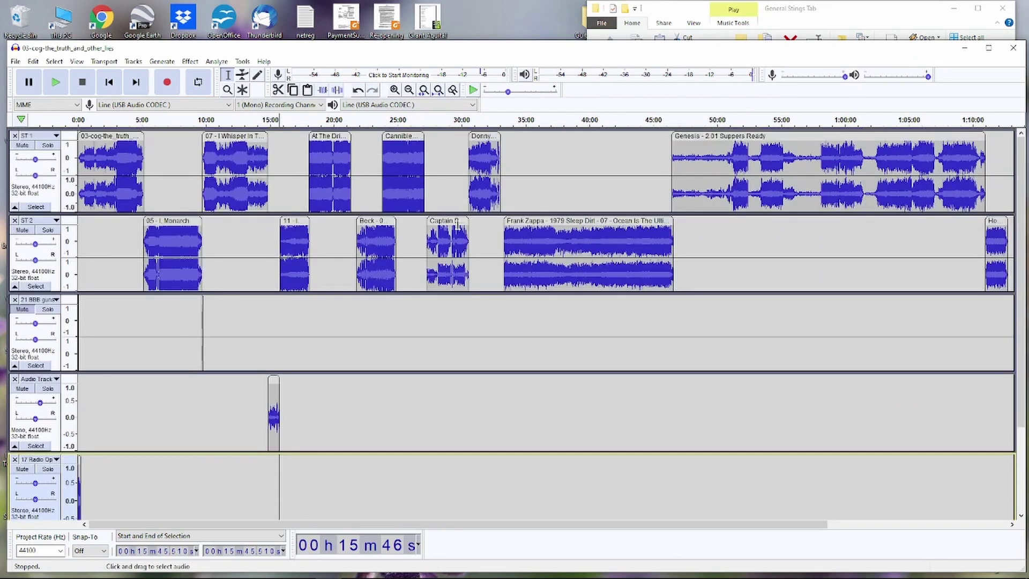
scroll(458, 225, down, 3)
scroll(458, 226, up, 3)
scroll(457, 224, down, 1)
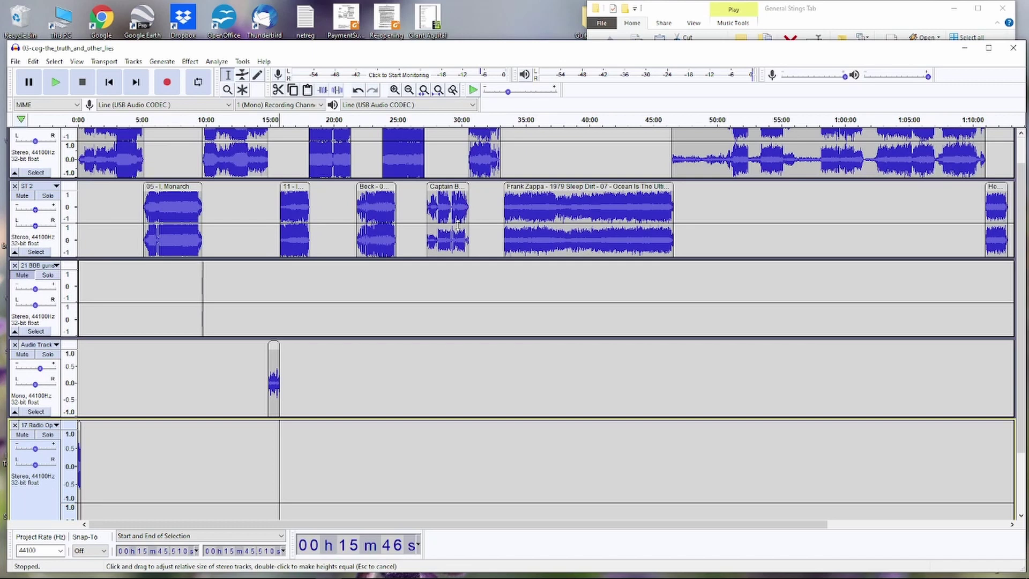
scroll(458, 224, up, 1)
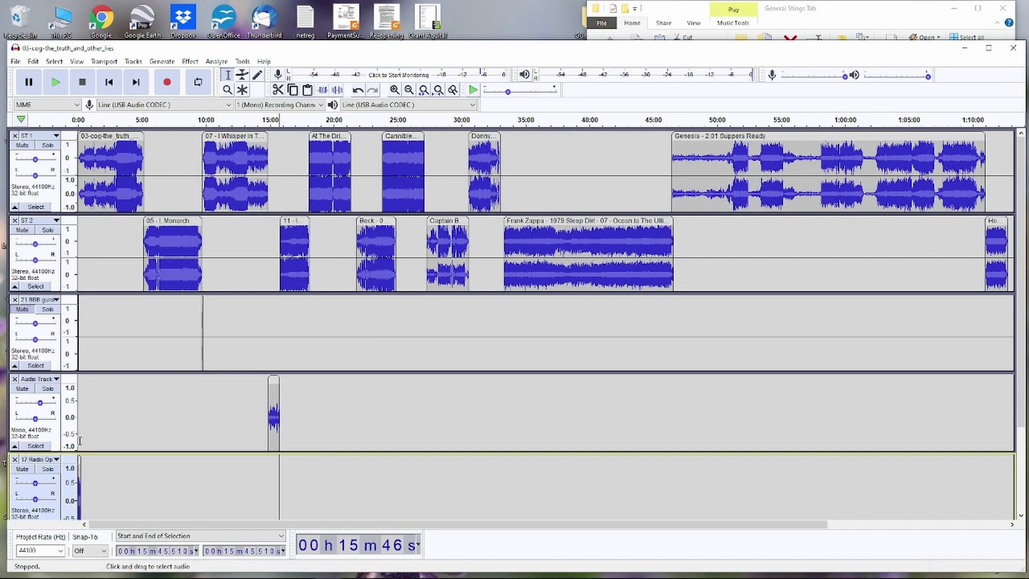
scroll(79, 458, down, 3)
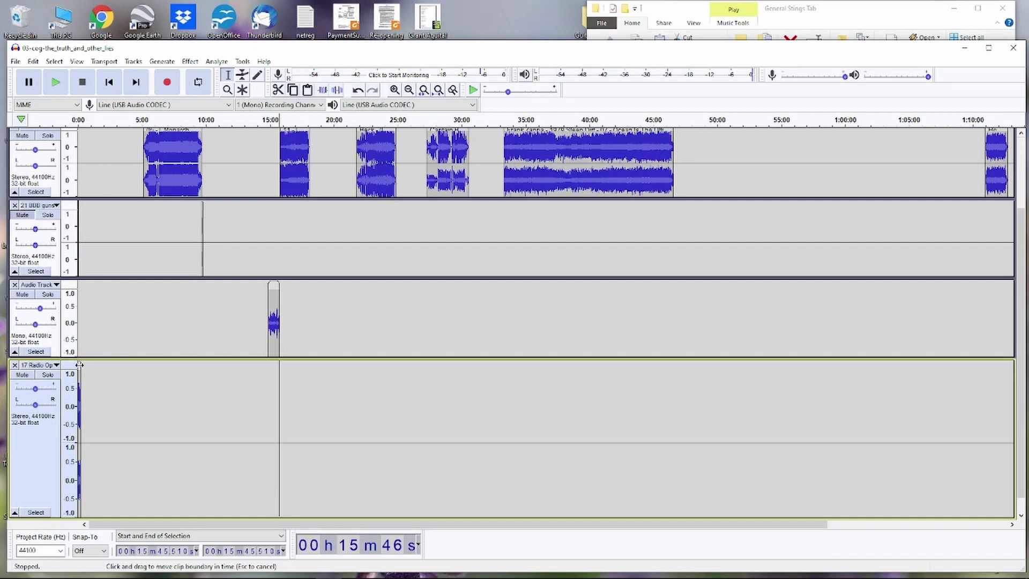
mouse_move(79, 365)
mouse_down()
mouse_move(117, 364)
mouse_move(79, 365)
mouse_up()
- Place the promo clip in the gap near 21:25 and nudge the Beck clip slightly earlier to meet it
key(ctrl+1)
key(ctrl+1)
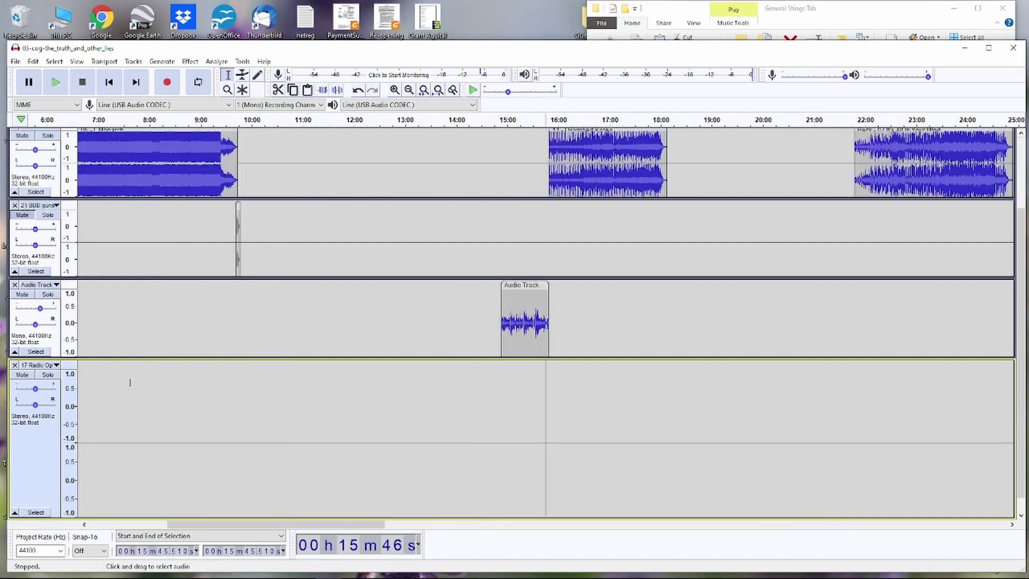
drag(335, 524, 257, 524)
drag(82, 367, 984, 369)
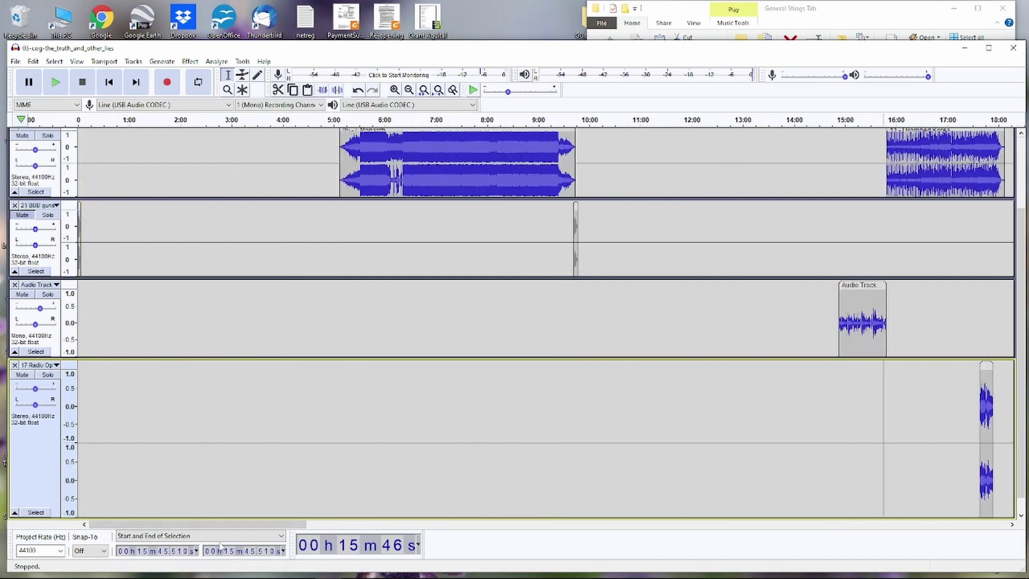
drag(243, 524, 402, 513)
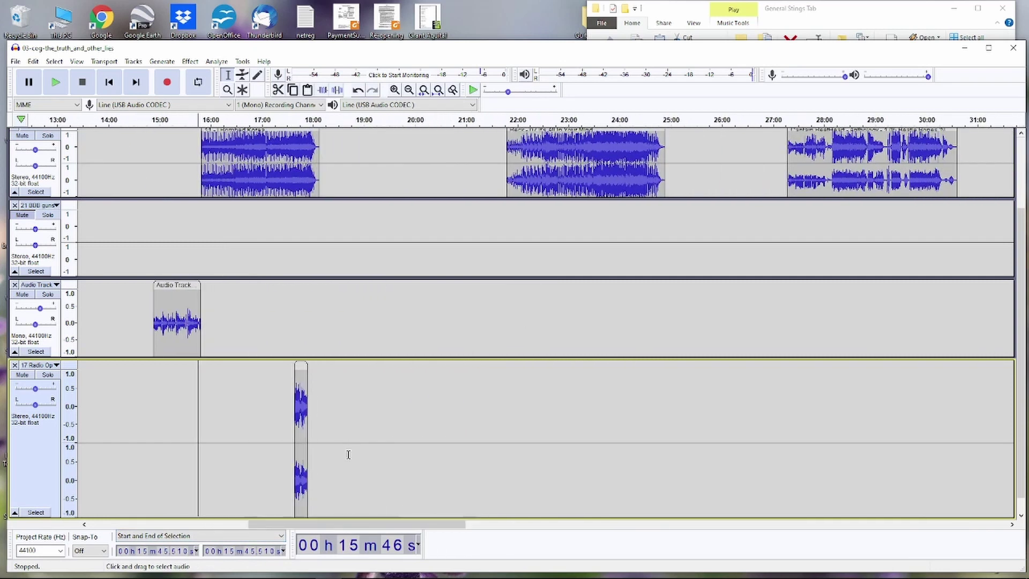
scroll(485, 225, up, 5)
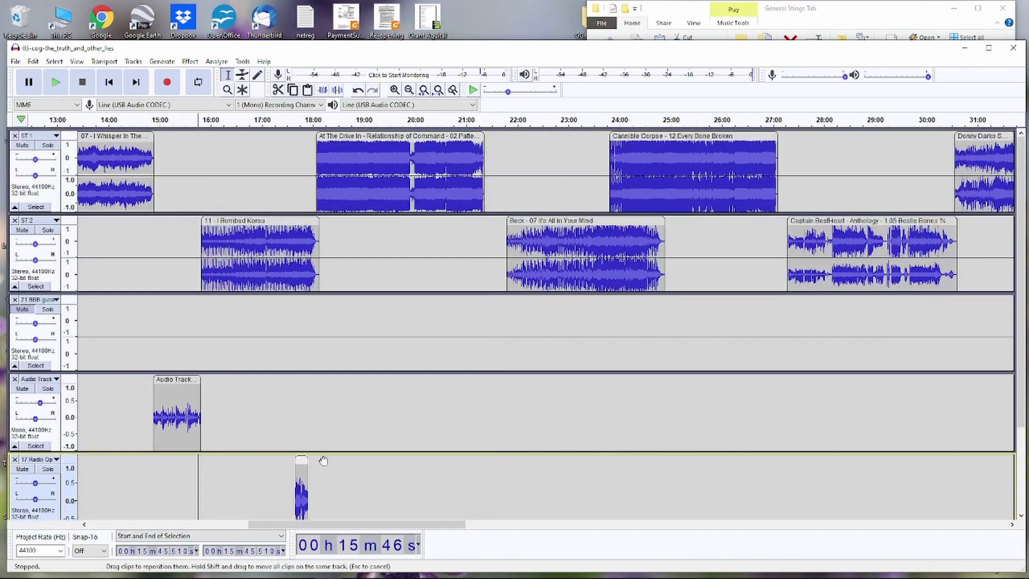
drag(320, 460, 491, 446)
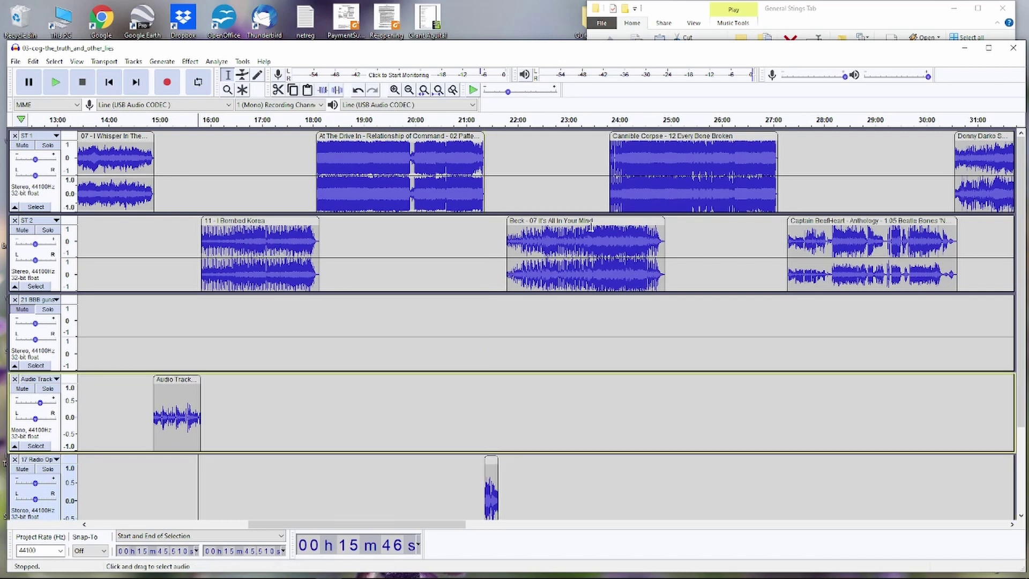
drag(588, 222, 579, 225)
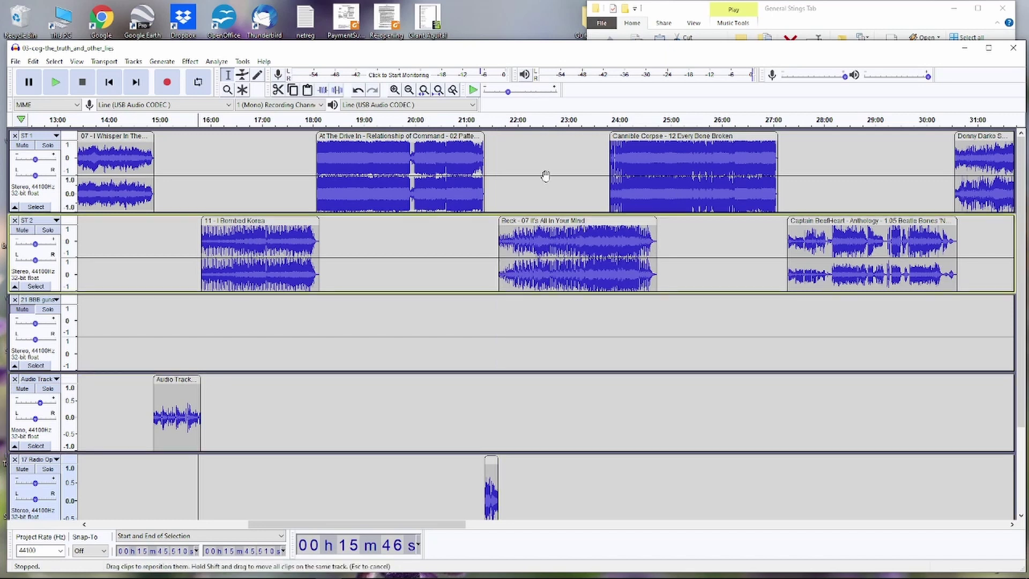
- Audition the promo transition from 21:00 while shrinking the empty third track and Audio Track, then stop
click(475, 123)
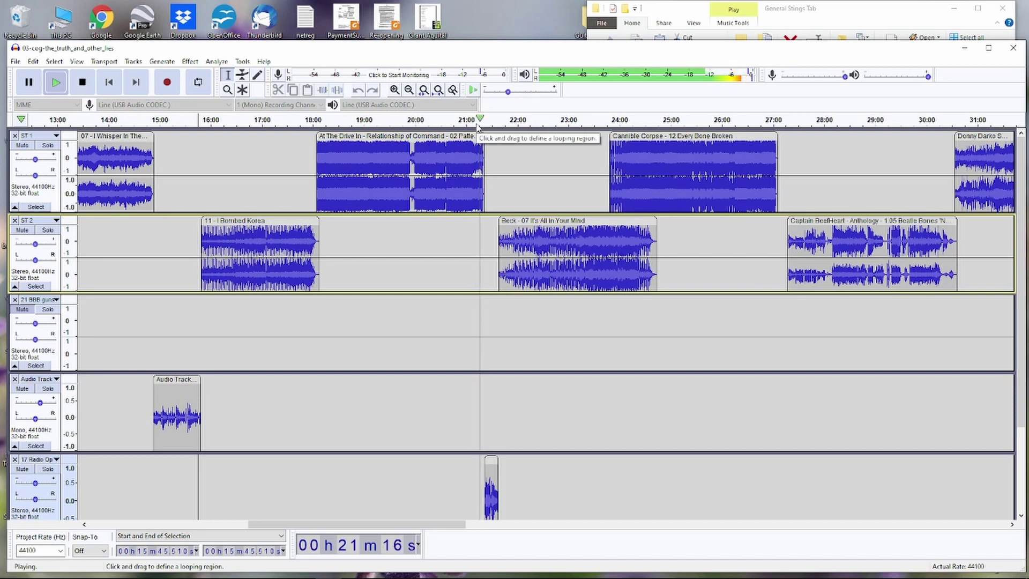
key(ctrl+3)
key(ctrl+3)
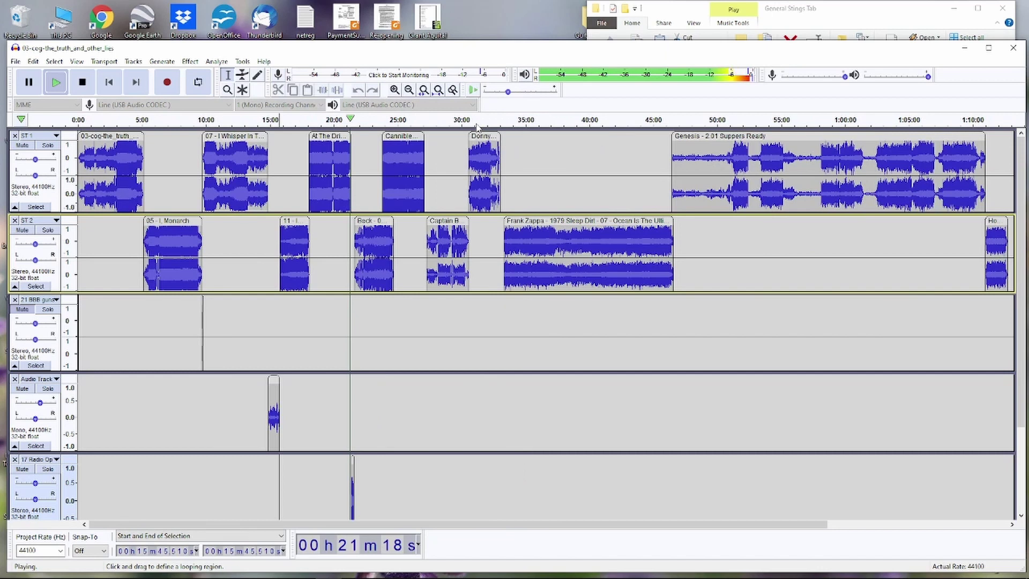
key(ctrl+3)
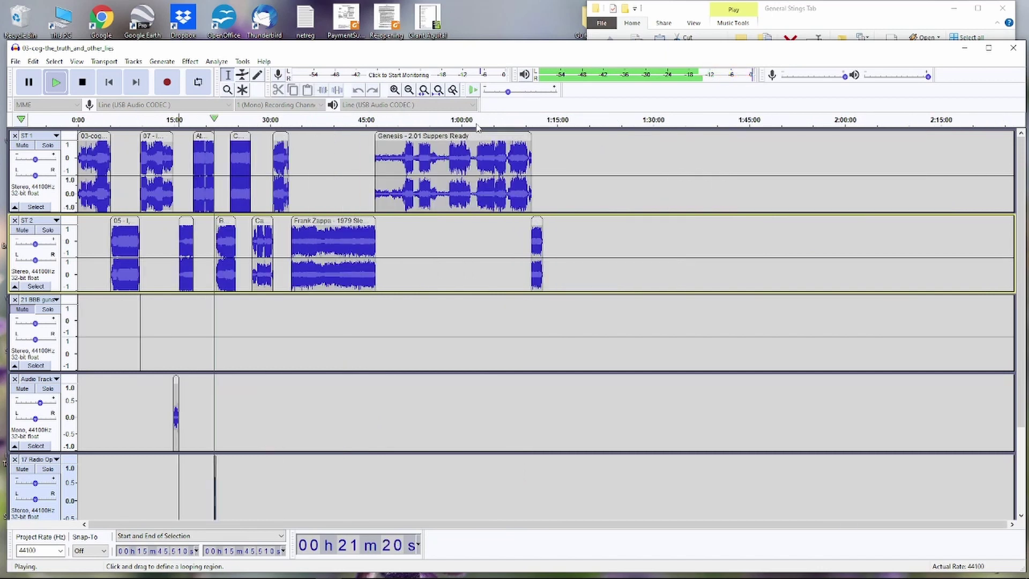
key(ctrl+1)
key(ctrl+1)
key(ctrl+1)
key(ctrl+1)
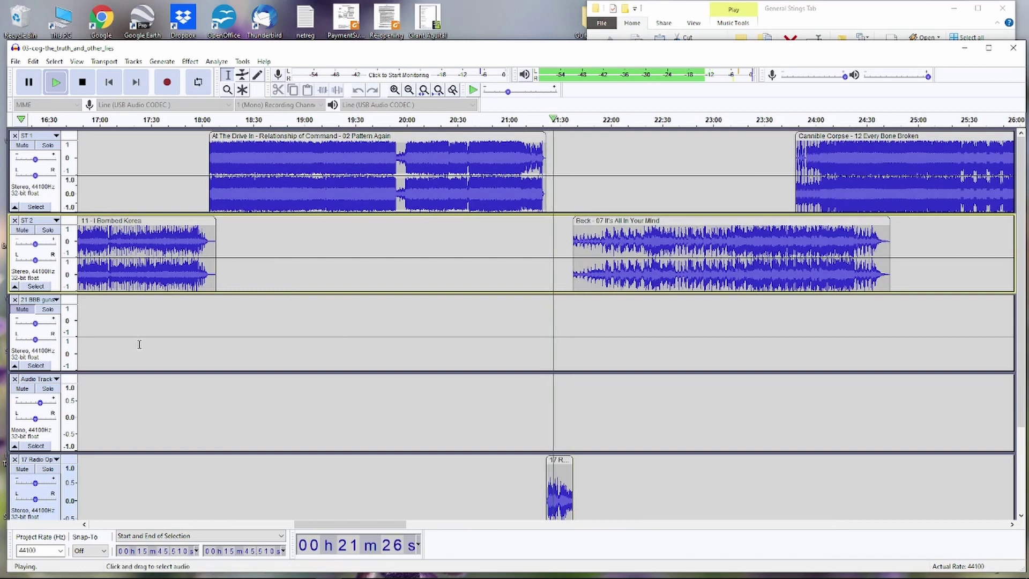
drag(152, 371, 151, 355)
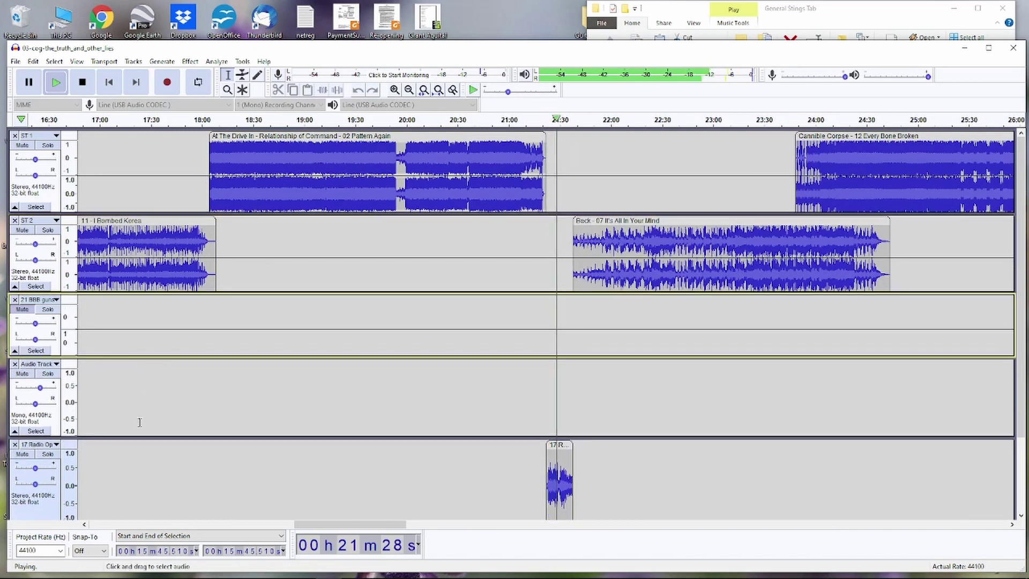
drag(138, 435, 141, 407)
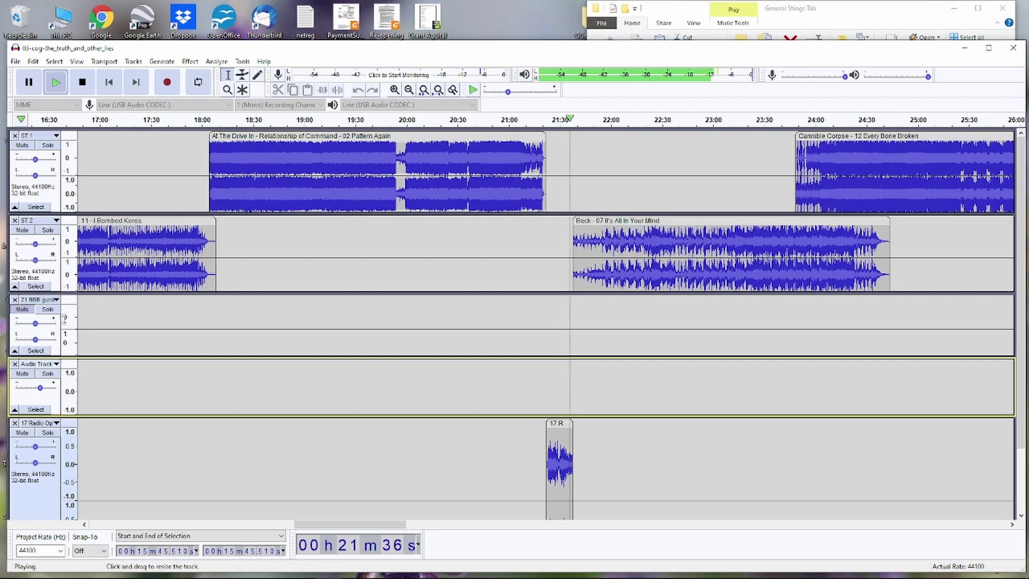
click(82, 86)
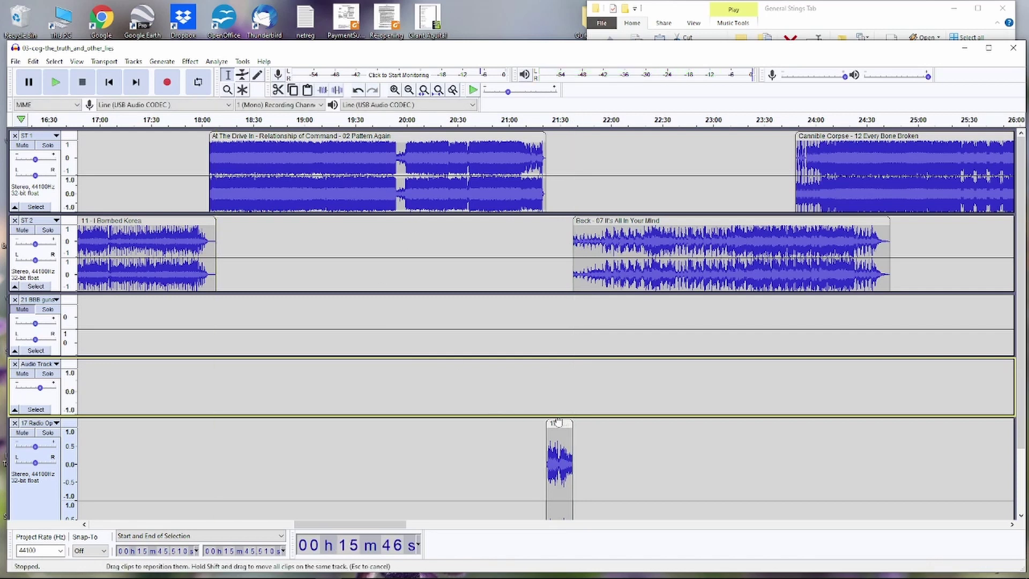
- Move the promo clip onto the third track, name that track Promo ST, and remove the emptied promo track
drag(557, 421, 558, 293)
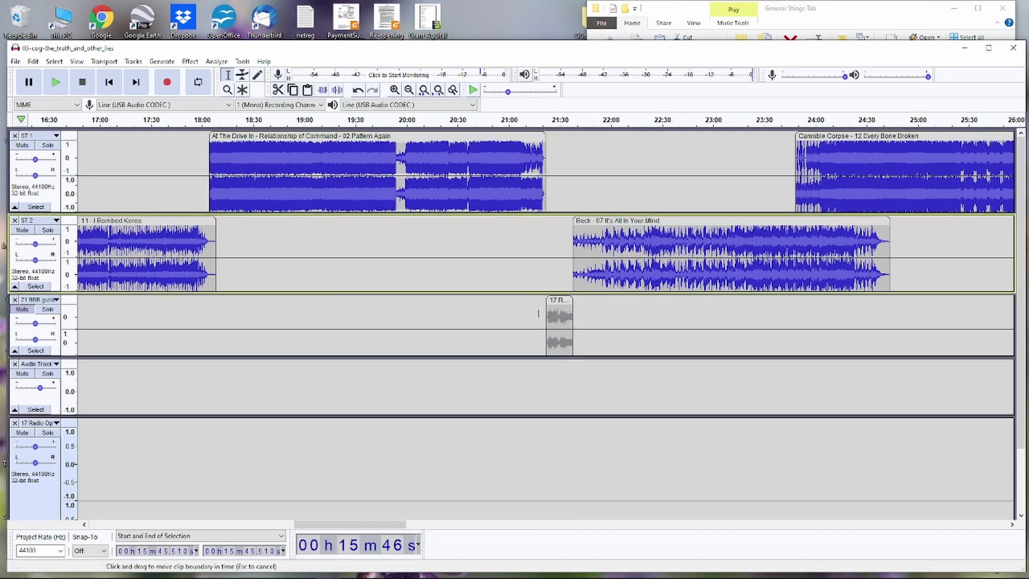
click(36, 301)
click(50, 316)
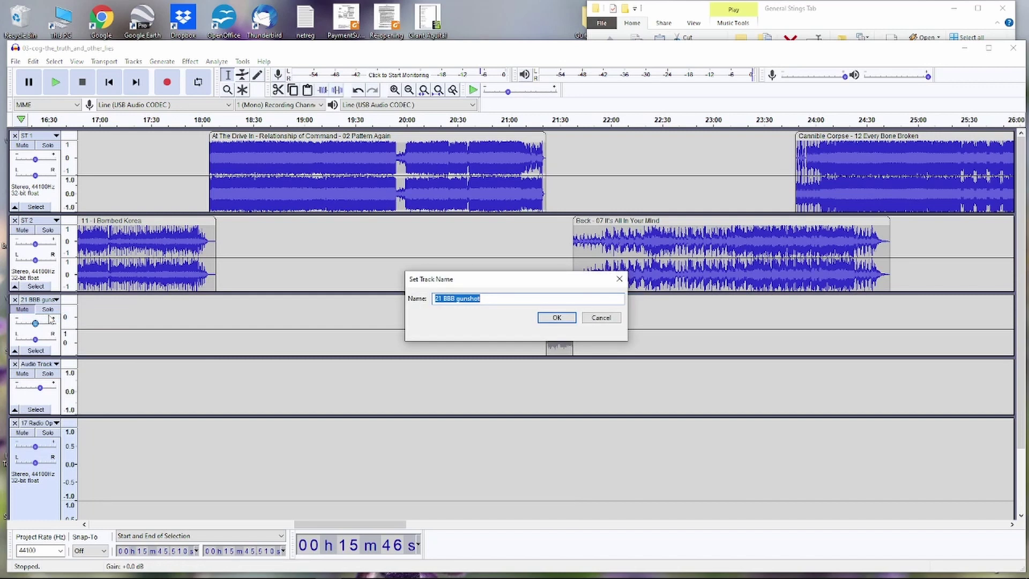
text(F)
key(Return)
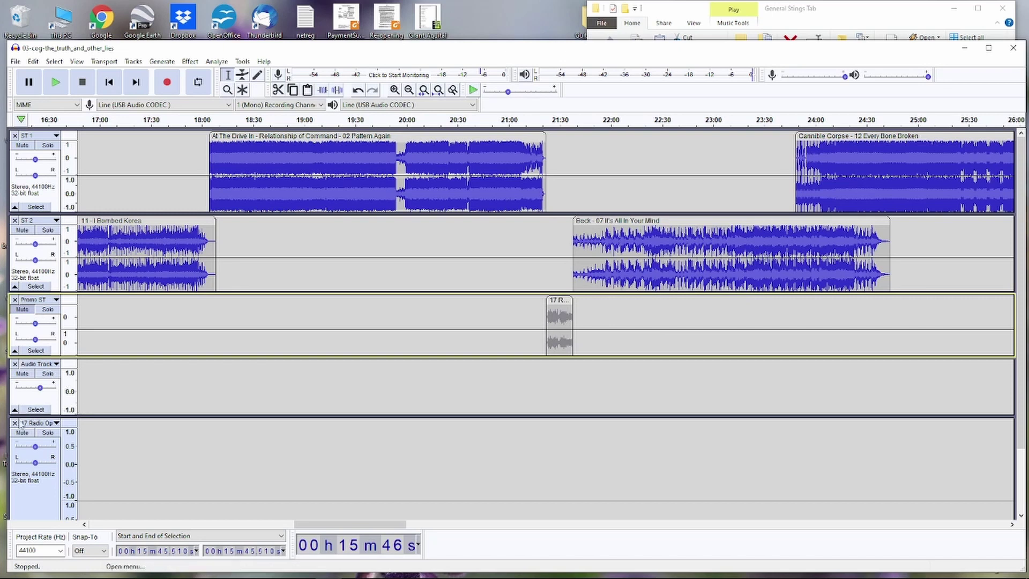
click(14, 423)
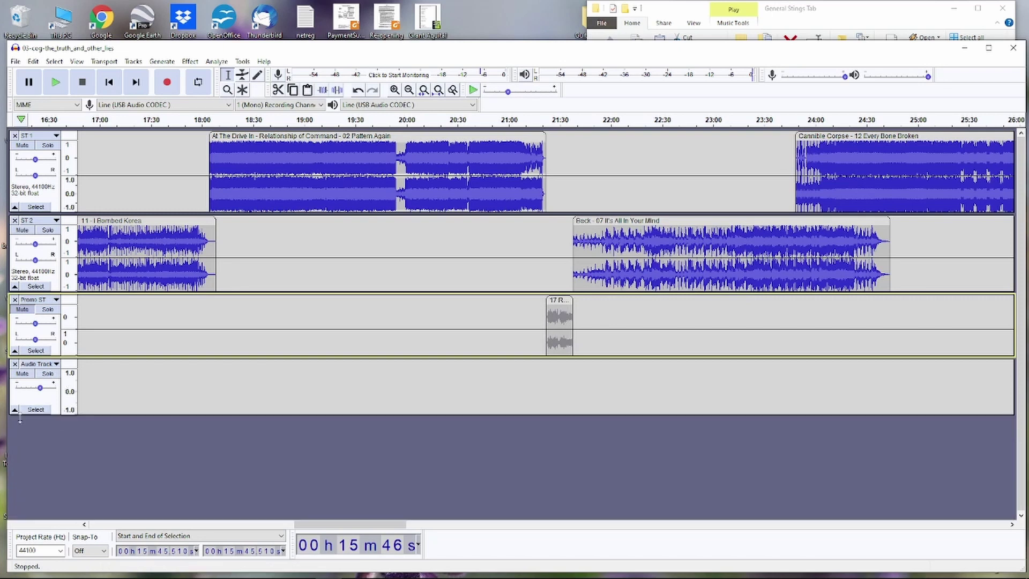
- Rename the Audio Track to 'Voice Over', make it taller, and unmute Promo ST
click(33, 365)
click(42, 381)
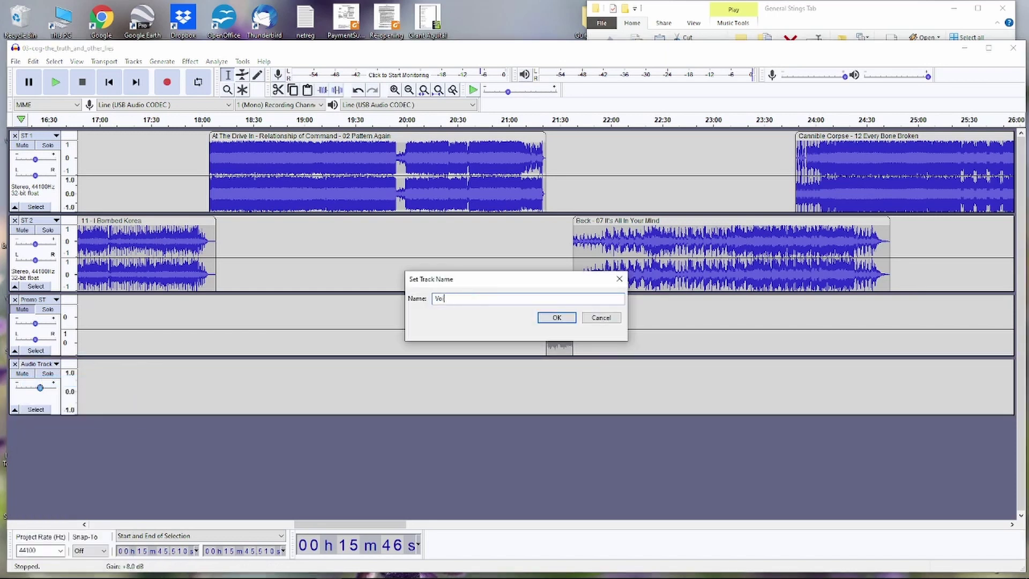
text(Voice Over)
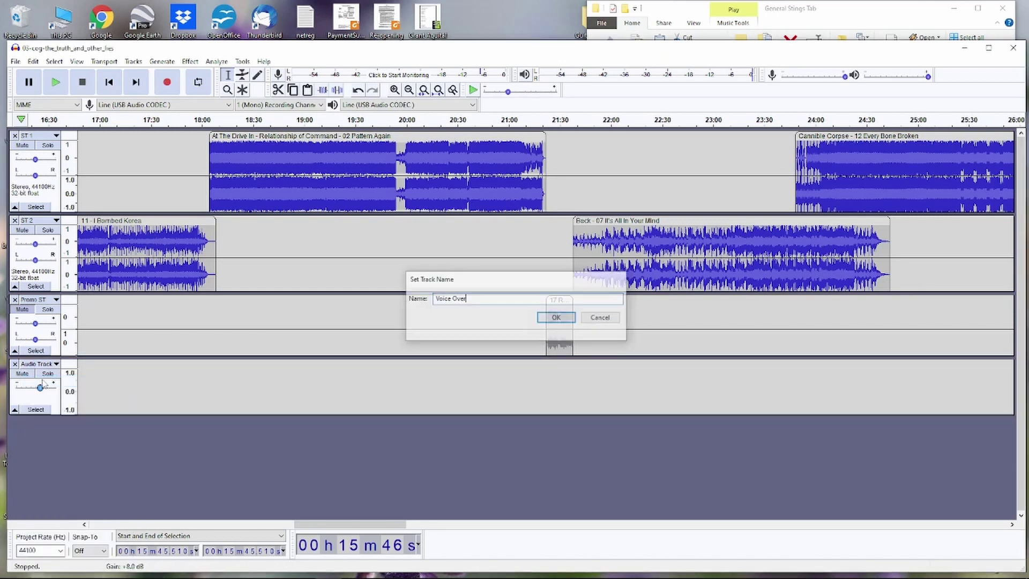
key(Return)
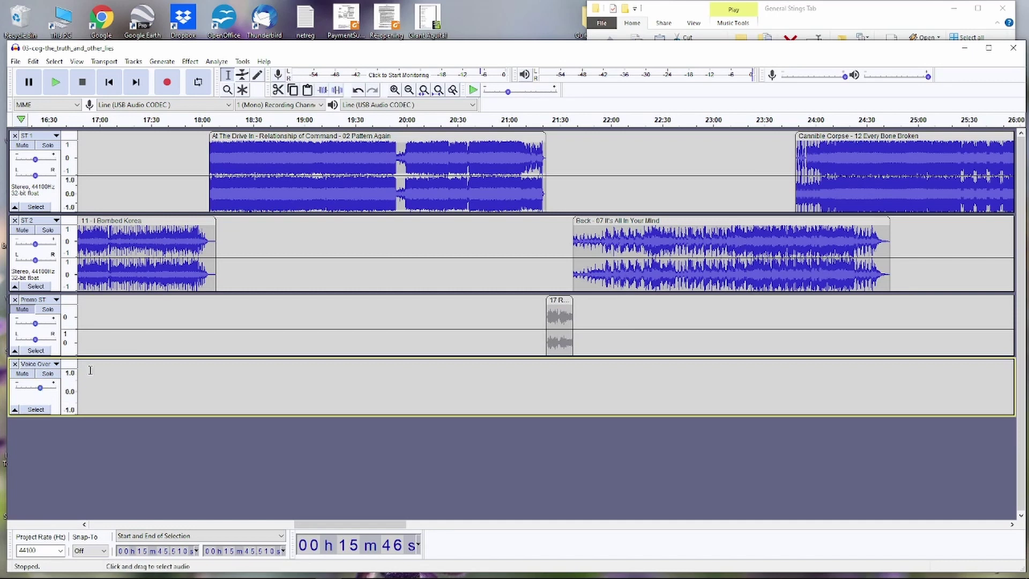
drag(142, 413, 142, 422)
click(22, 309)
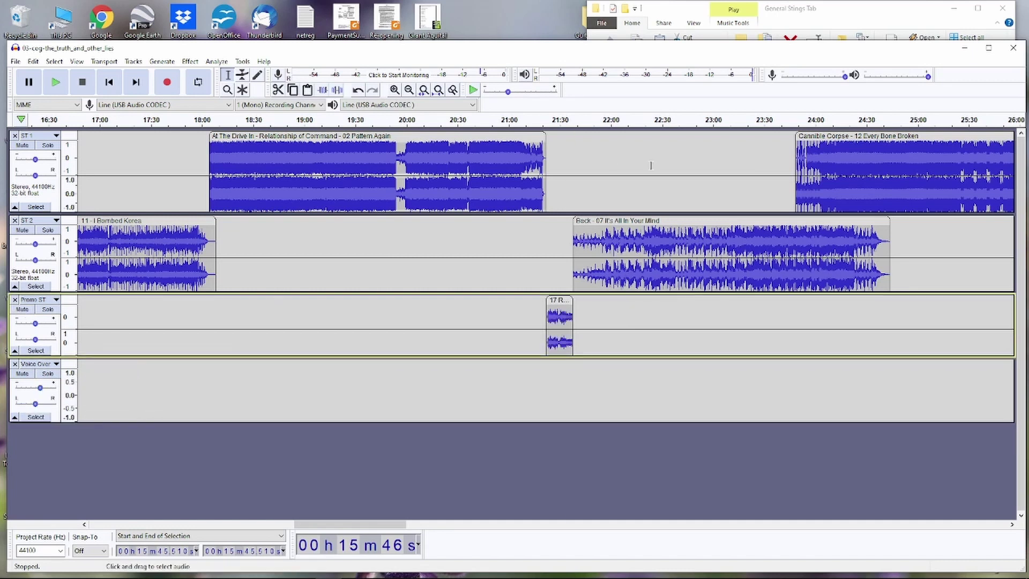
click(540, 127)
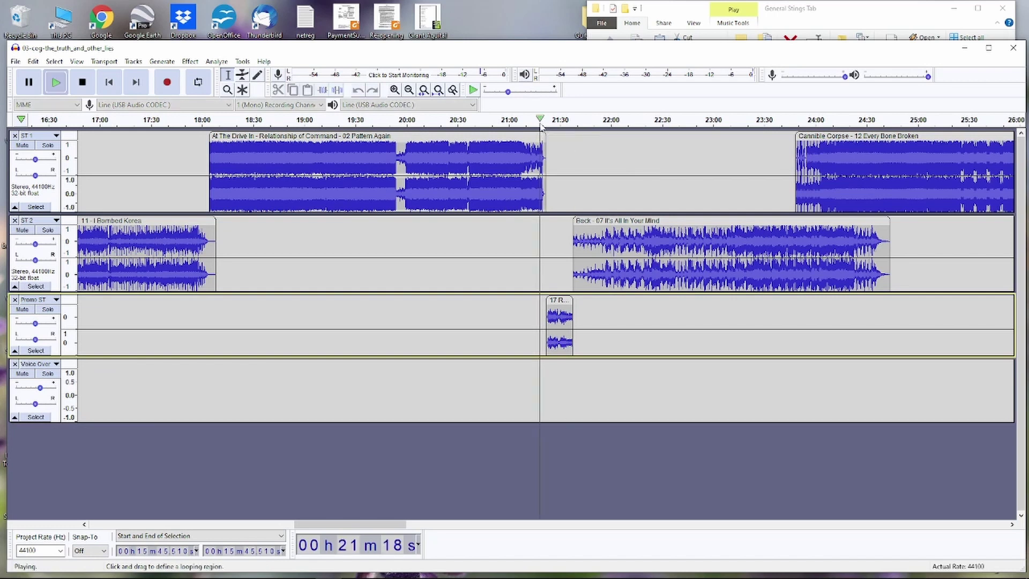
click(540, 127)
key(space)
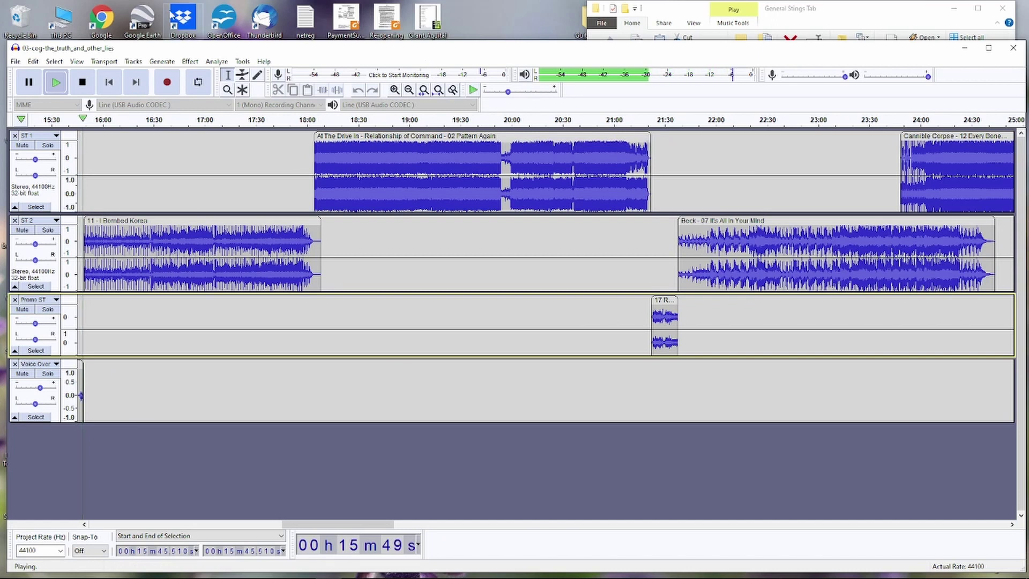
key(space)
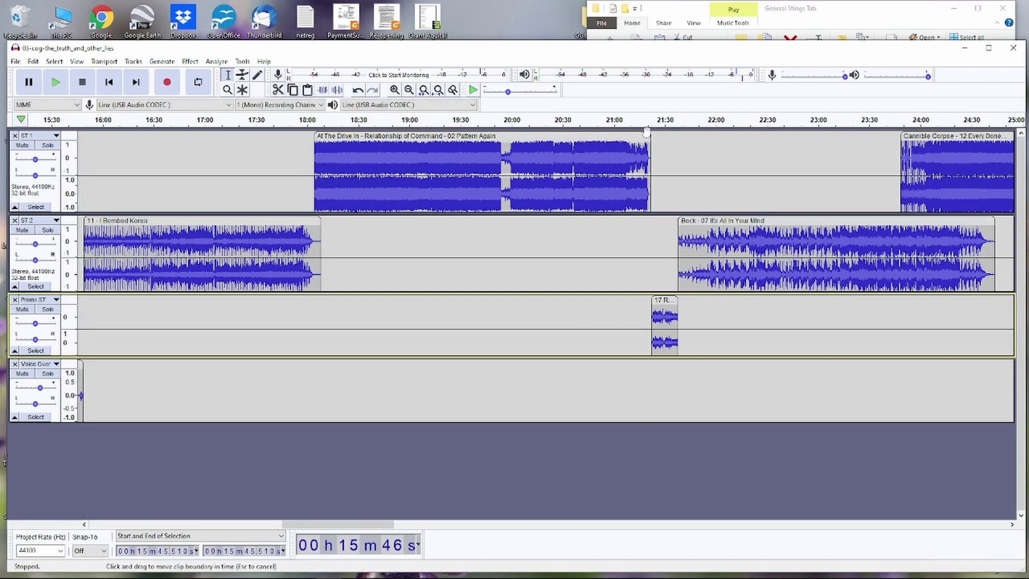
click(645, 130)
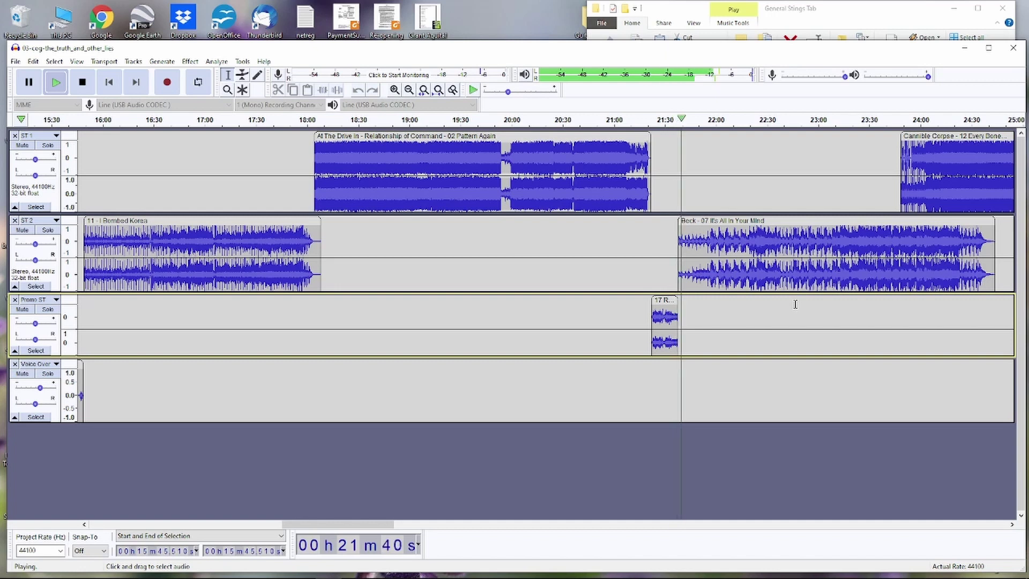
key(space)
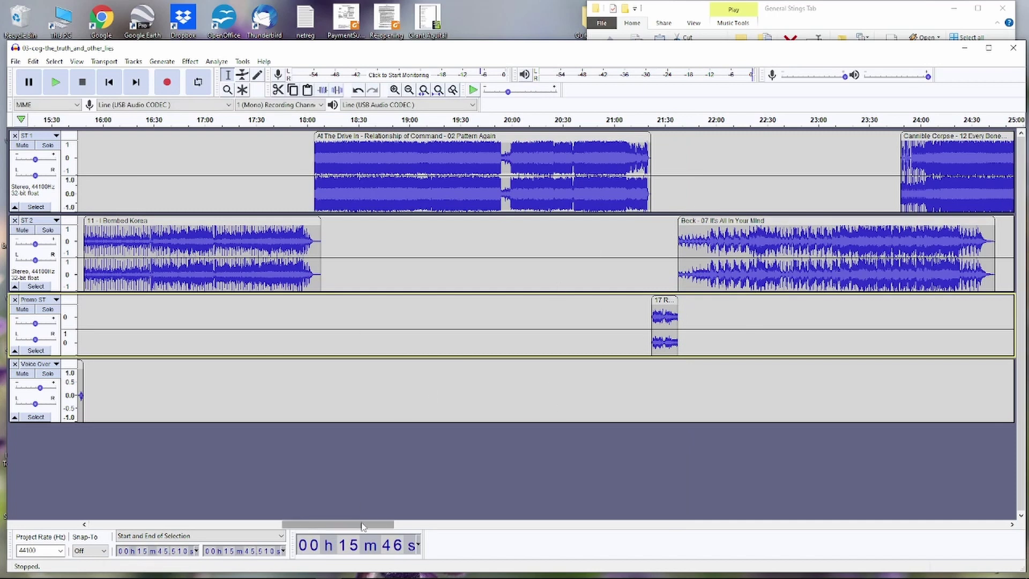
- Shift the Cannible Corpse song later on ST 1 and Captain Beefheart later on ST 2
drag(362, 525, 439, 525)
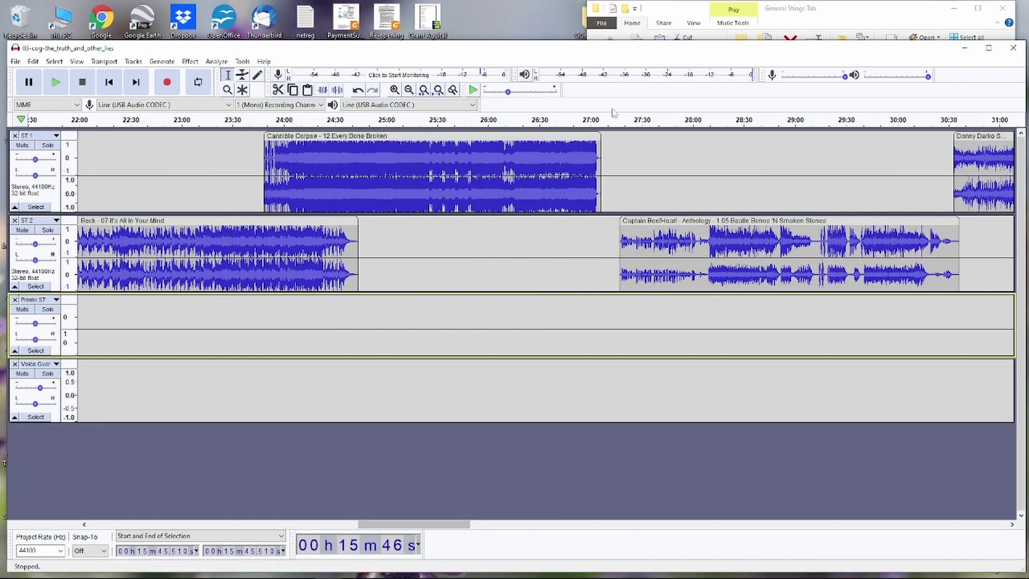
drag(476, 140, 653, 140)
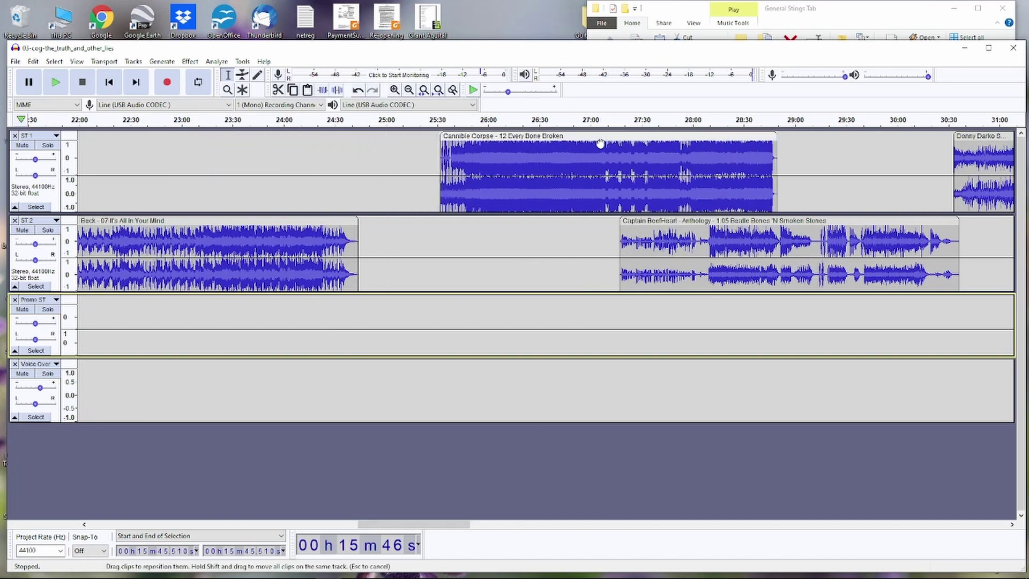
drag(802, 217, 995, 217)
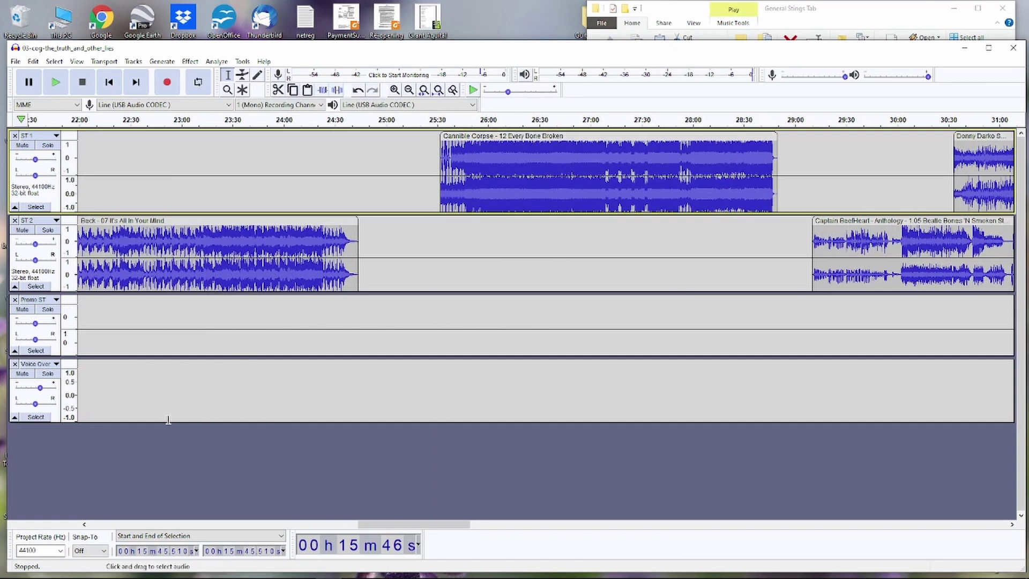
- Place the voice-over start point on the Voice Over track at 24:48
click(146, 392)
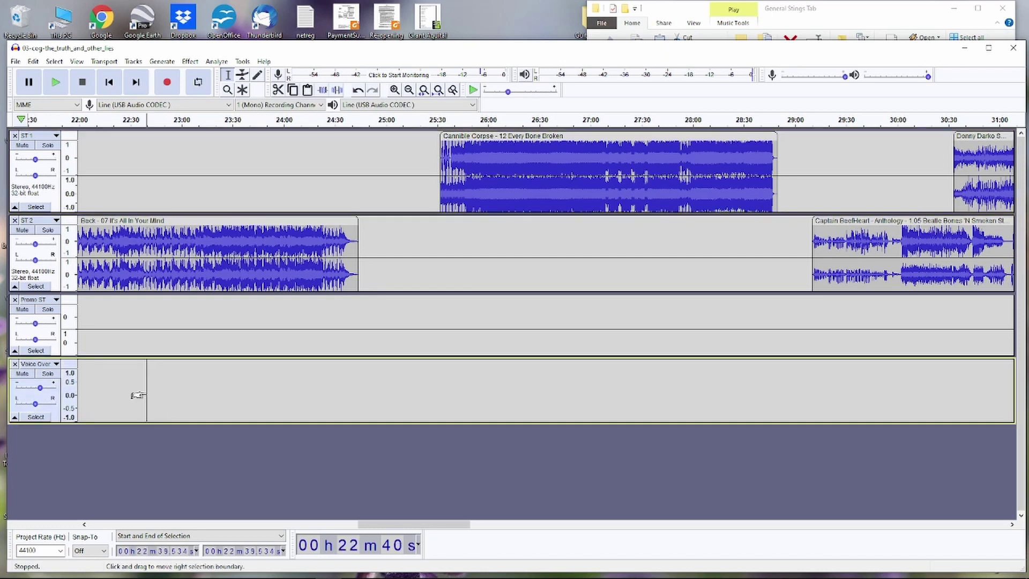
click(428, 372)
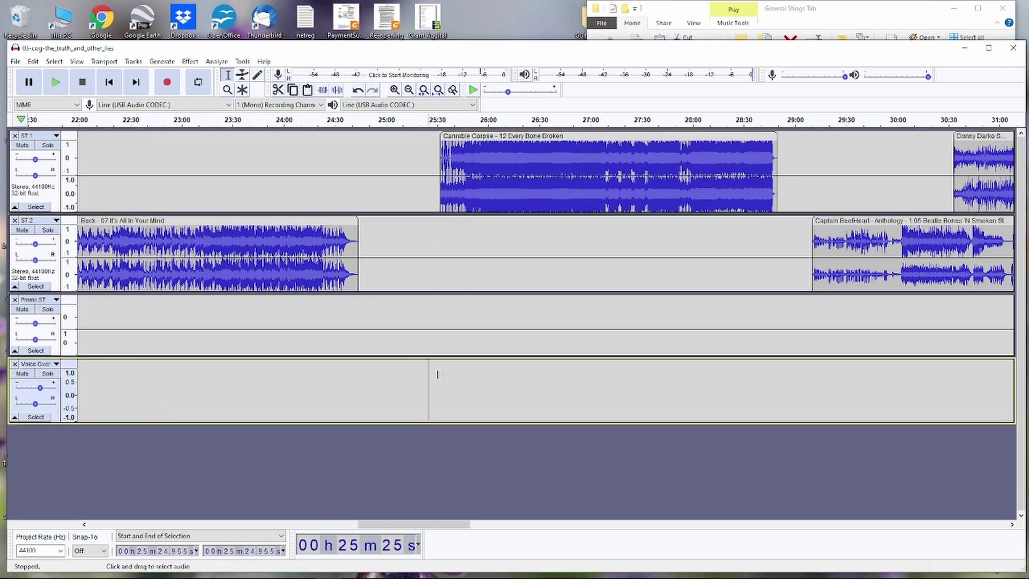
click(435, 375)
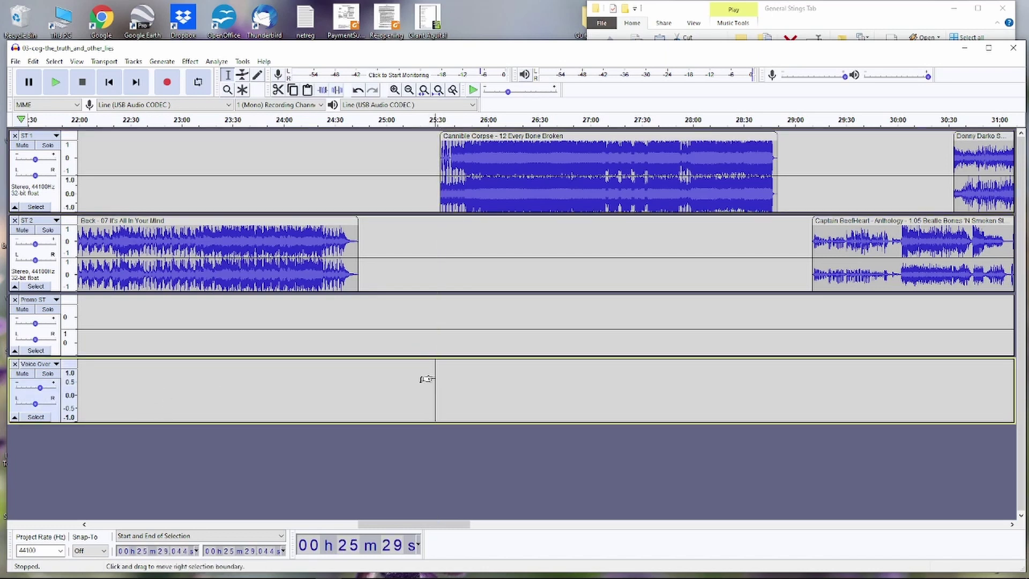
click(359, 379)
click(366, 379)
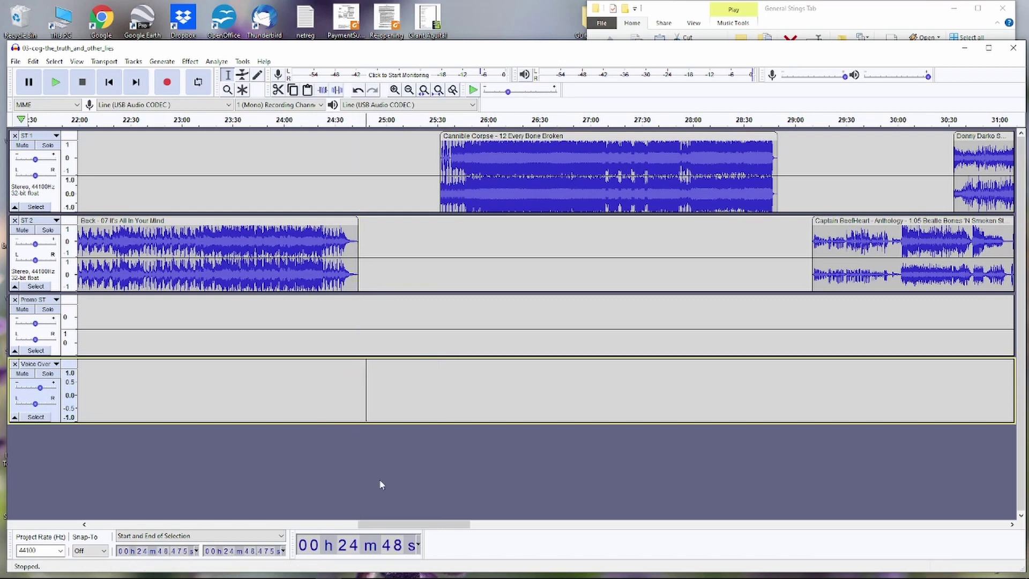
drag(396, 525, 319, 531)
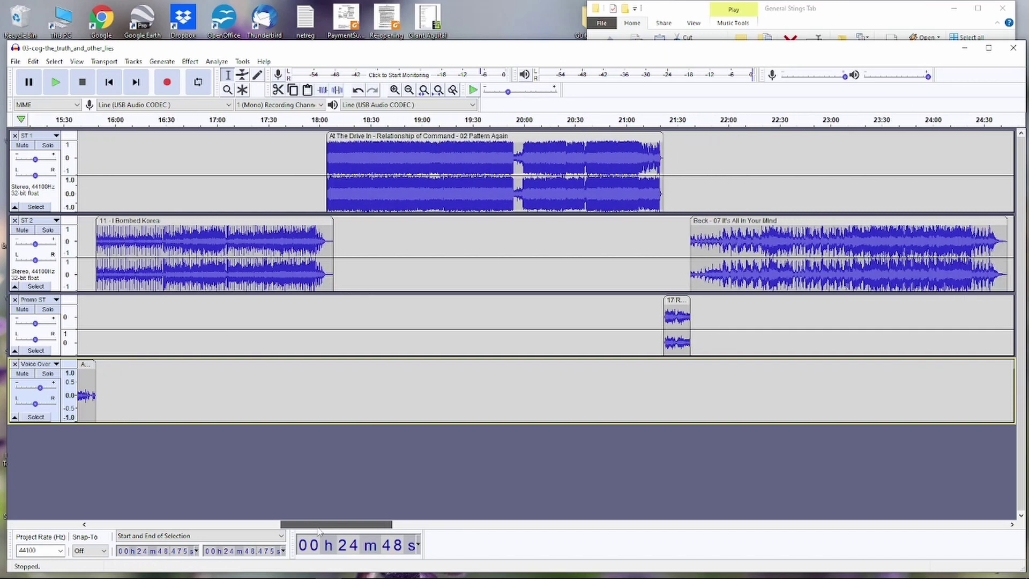
- Mute ST 1, ST 2 and Promo ST, leaving only the Voice Over track audible
drag(318, 529, 324, 530)
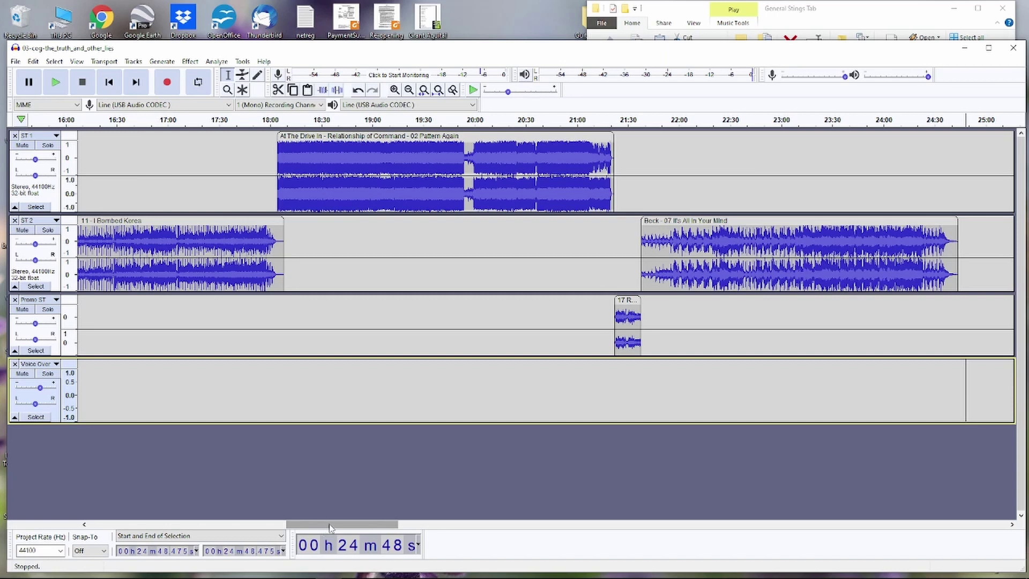
drag(331, 526, 382, 529)
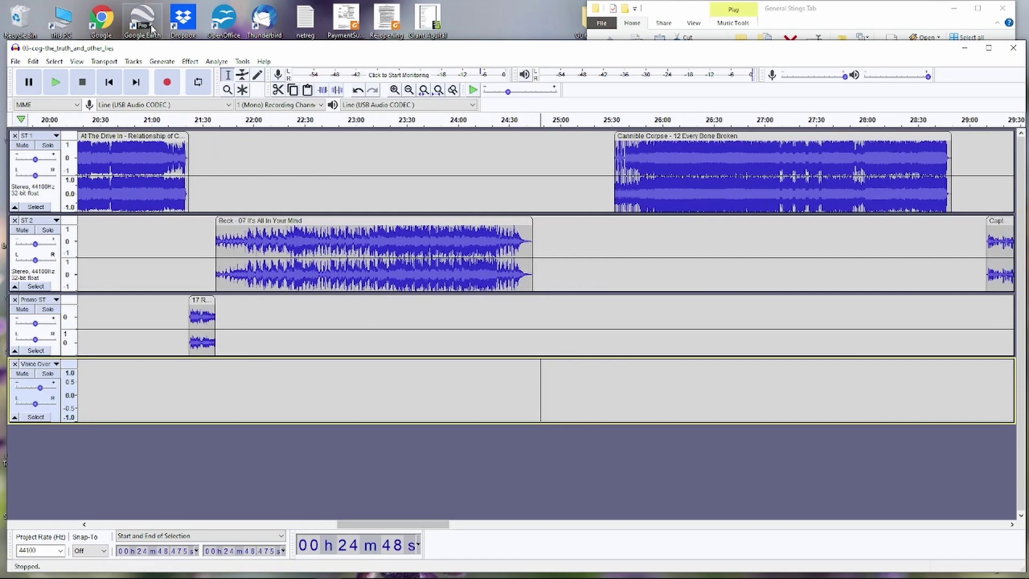
click(31, 207)
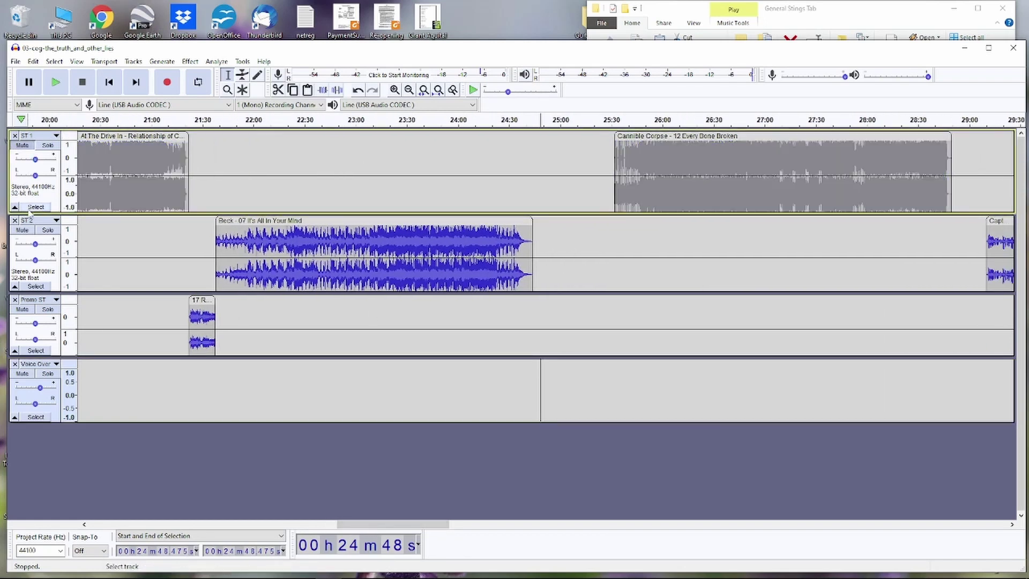
click(22, 271)
click(20, 314)
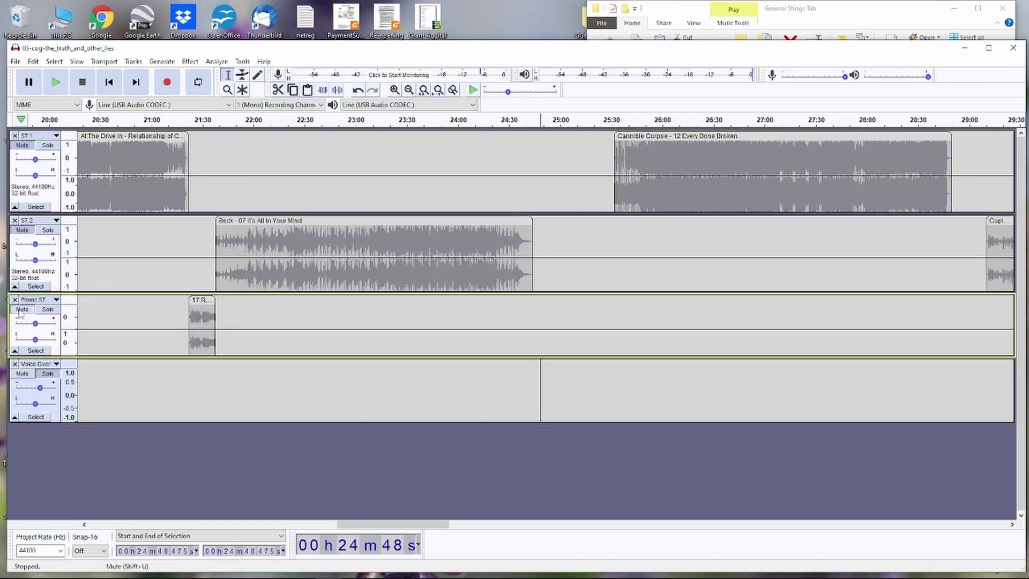
click(167, 87)
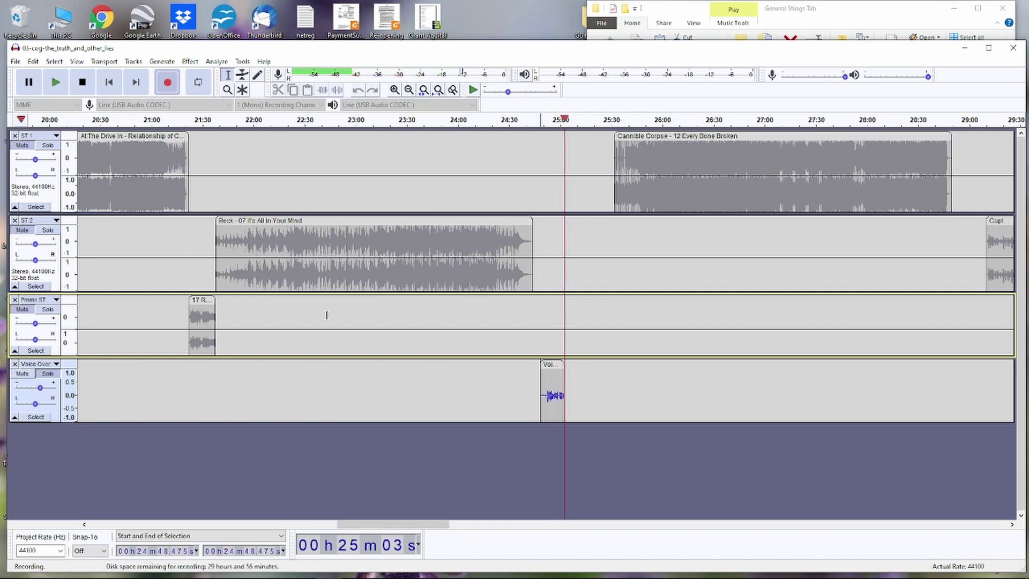
key(space)
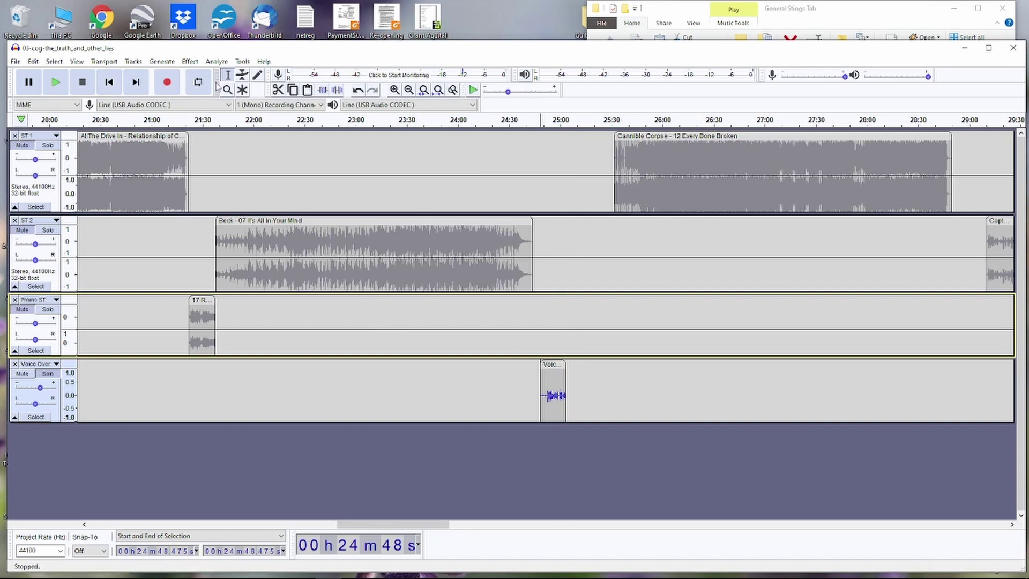
click(553, 365)
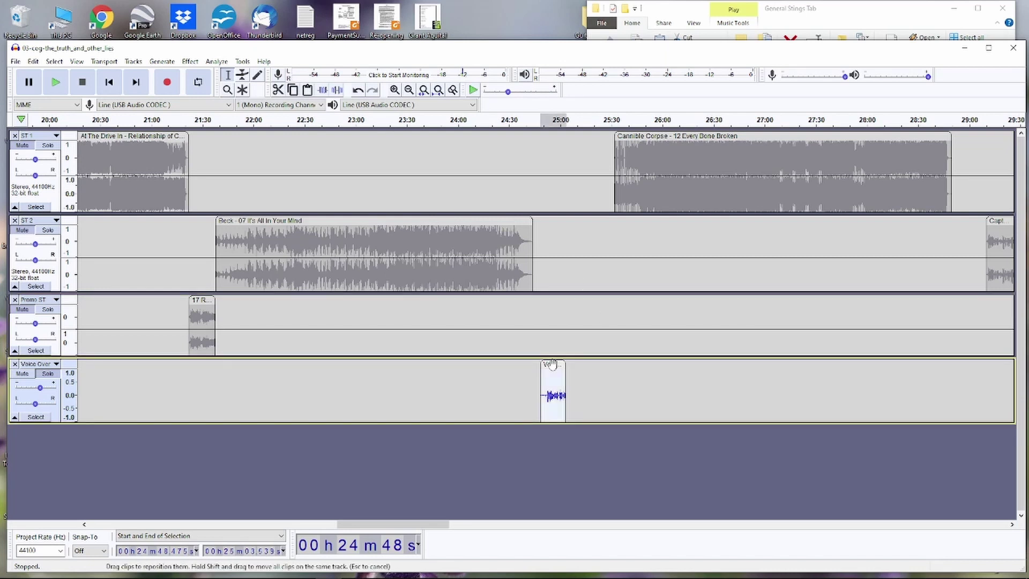
key(Delete)
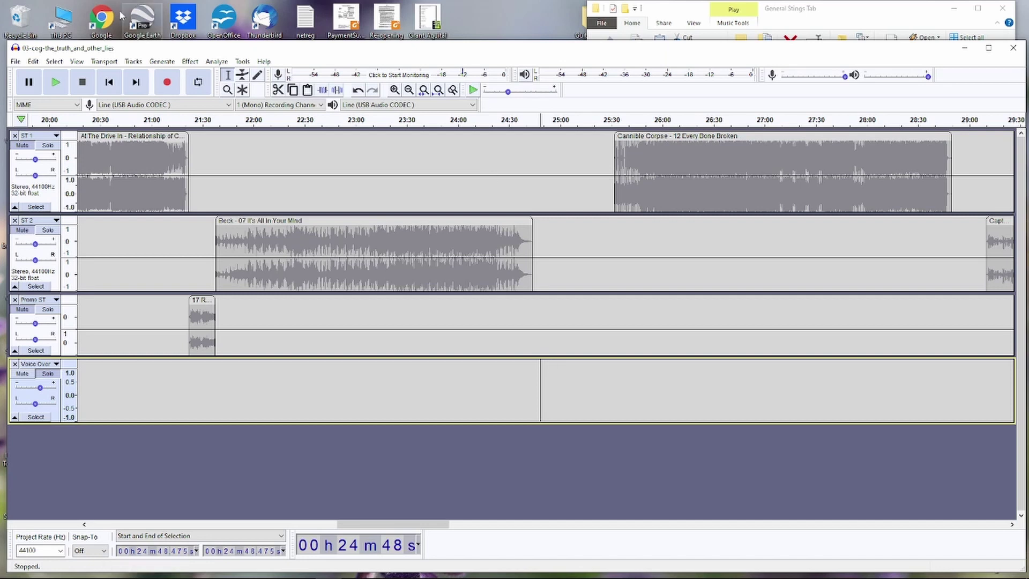
- Record a voice-over on the Voice Over track from 24:48 to about 25:30
click(170, 83)
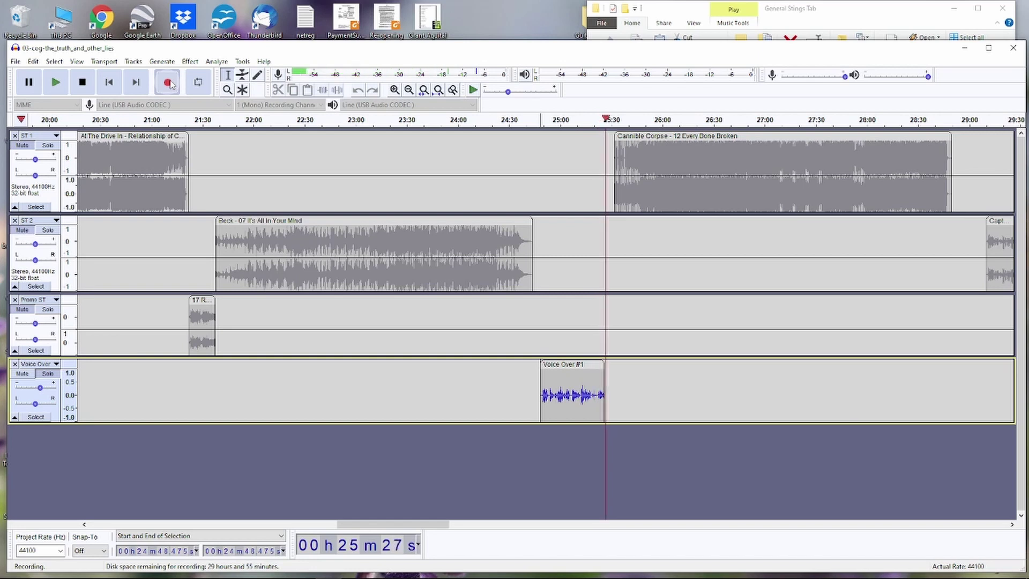
key(space)
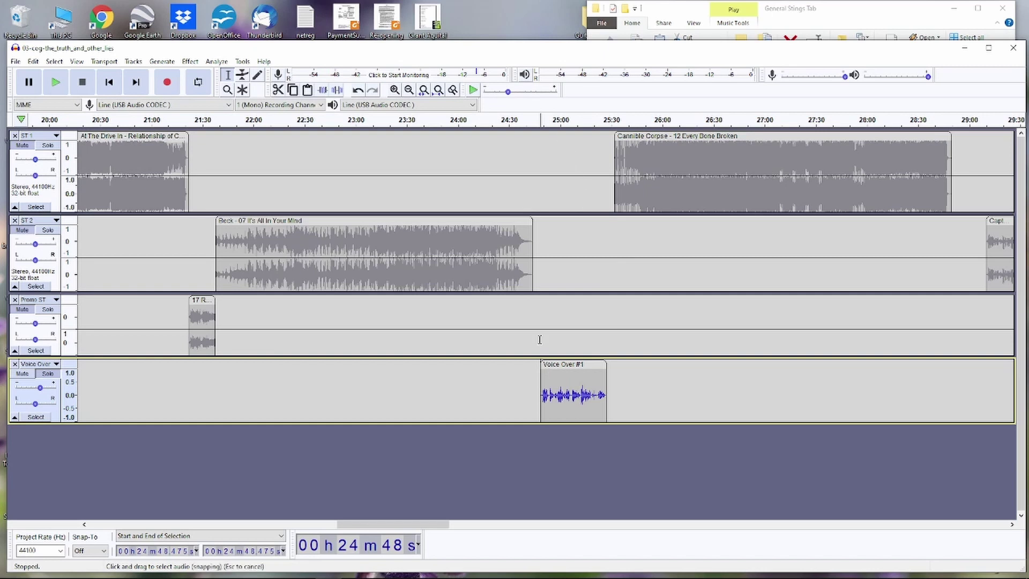
click(578, 341)
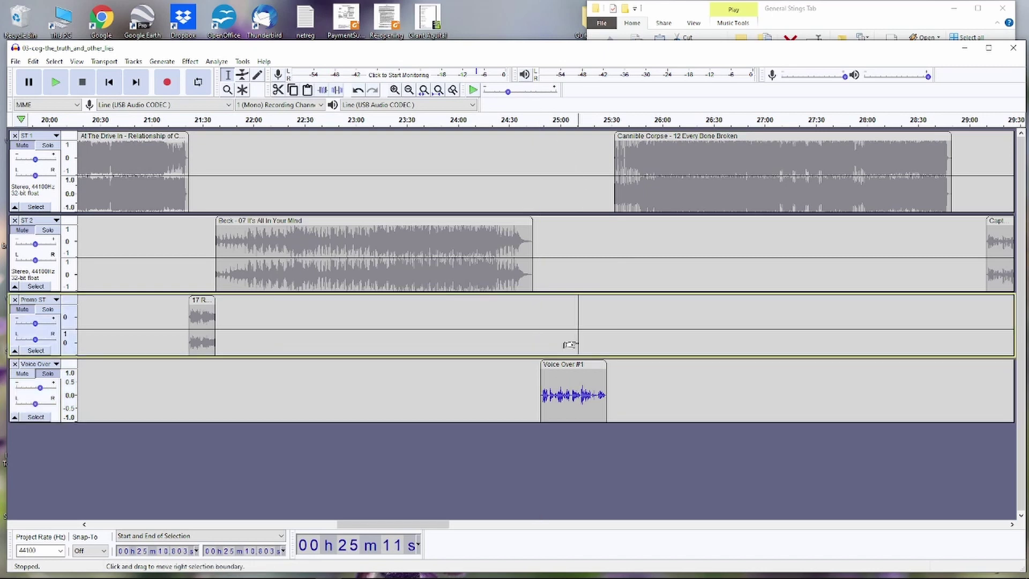
key(ctrl+1)
key(ctrl+1)
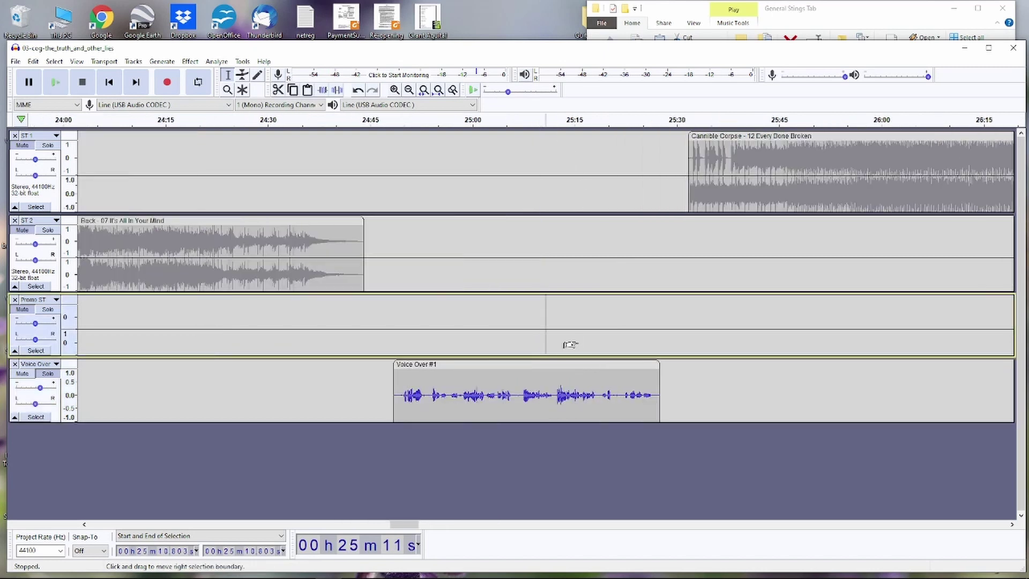
key(ctrl+1)
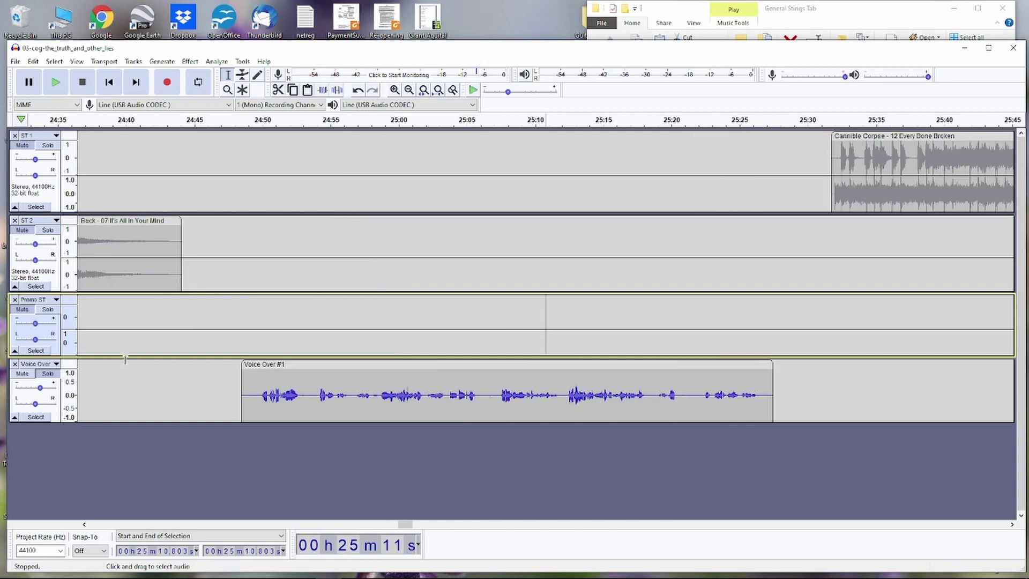
click(259, 336)
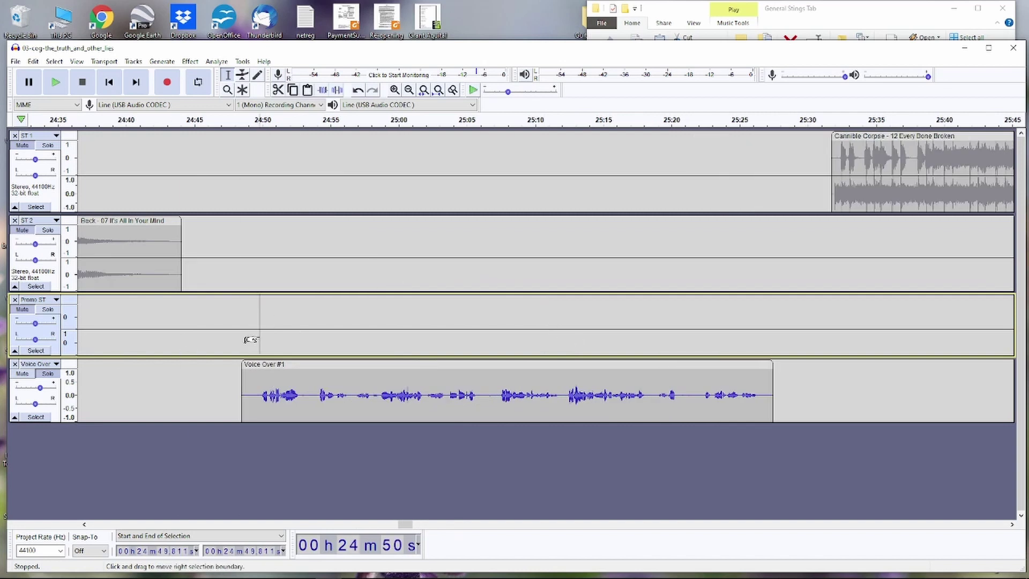
key(space)
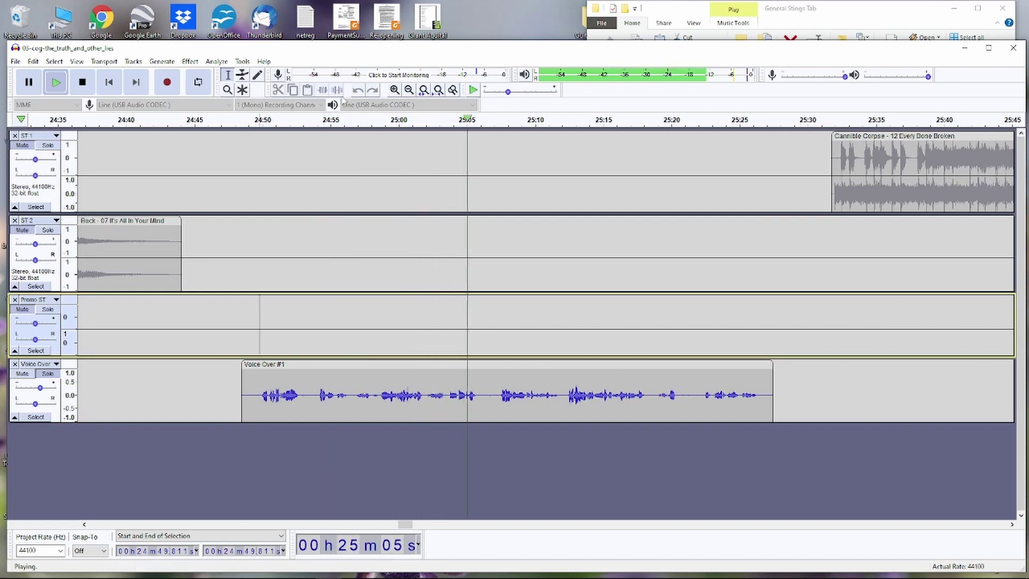
click(358, 126)
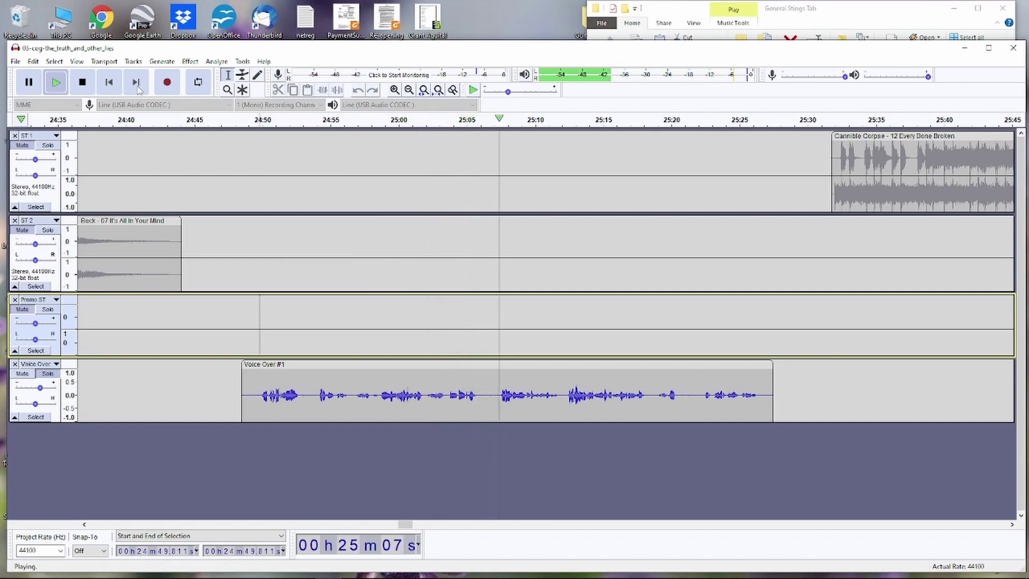
click(82, 87)
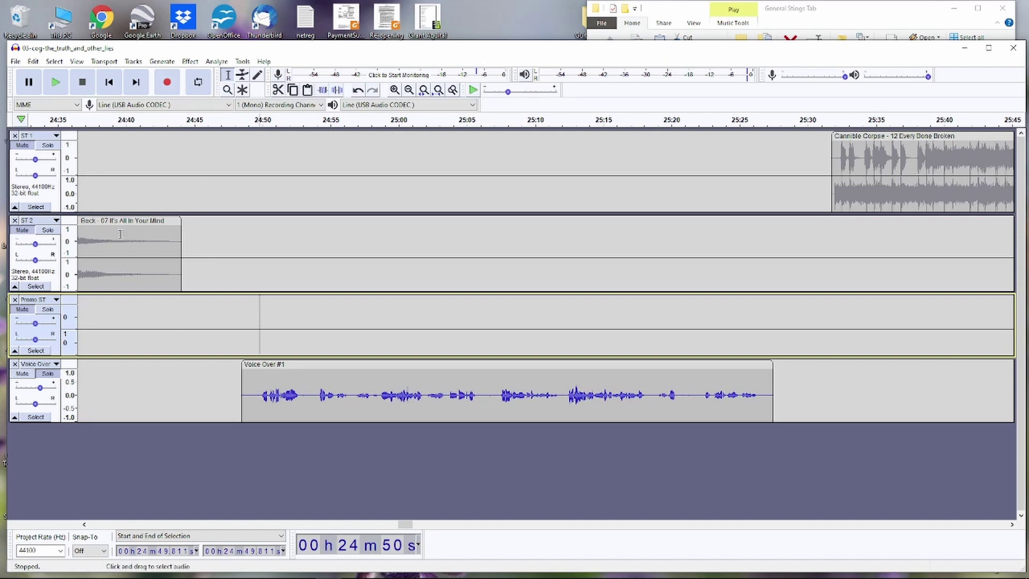
- Delete the old Voice Over #1 clip and record a new take from 24:48 to about 25:24
click(410, 366)
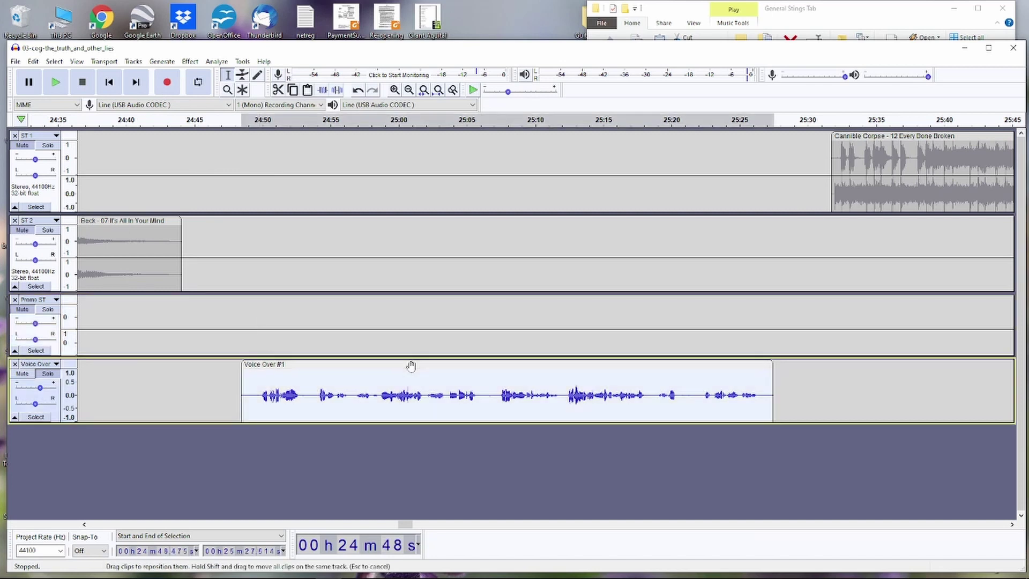
key(Delete)
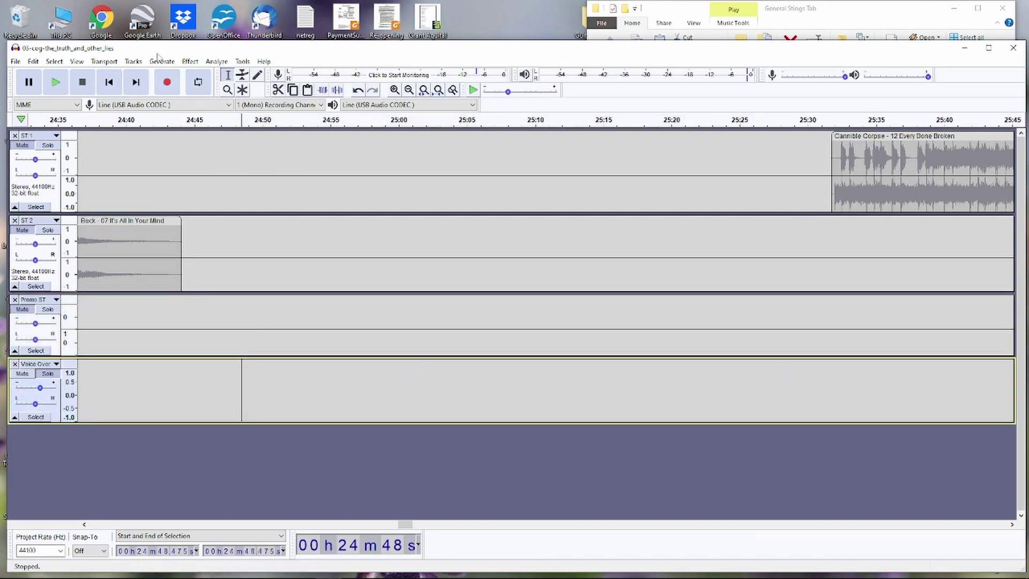
click(167, 83)
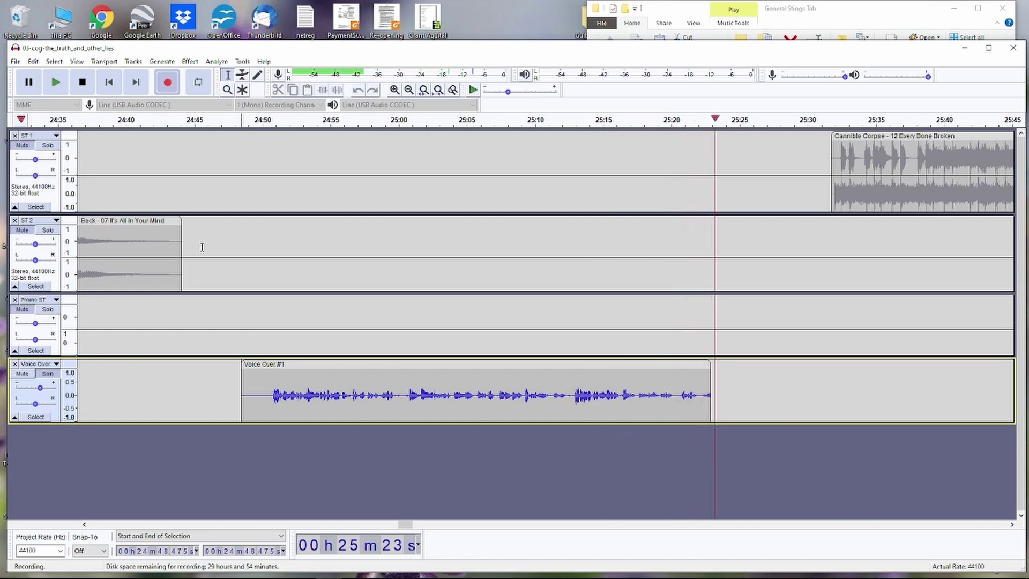
key(space)
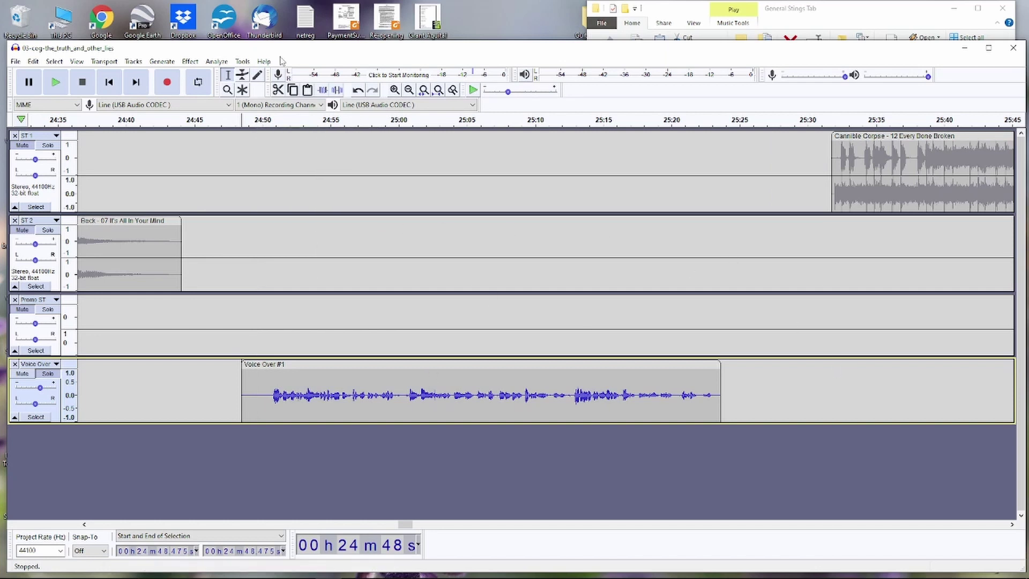
- Butt the voice-over against It's All In Your Mind and move Cannibal Corpse earlier to about 25:16
key(ctrl+3)
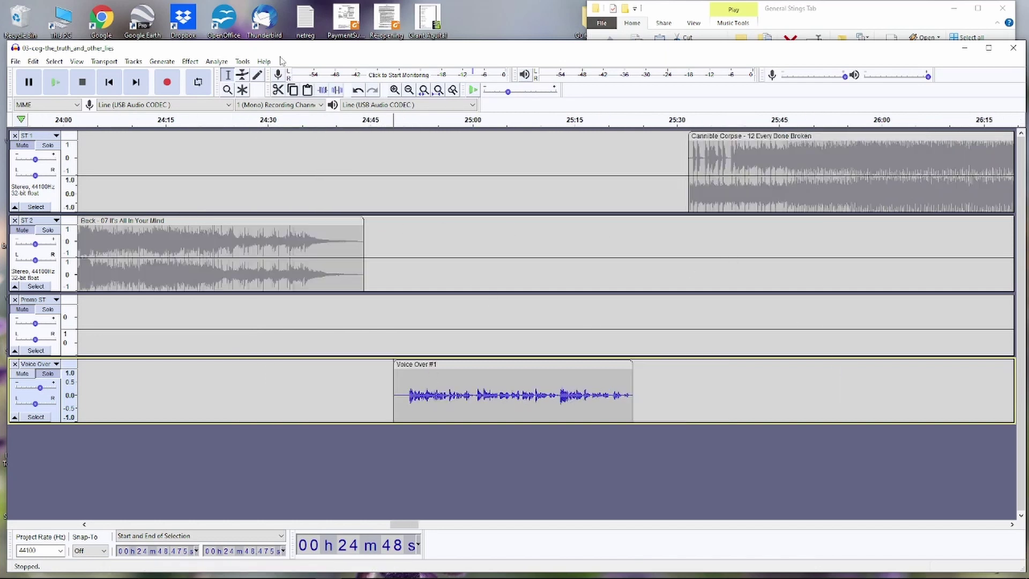
key(ctrl+3)
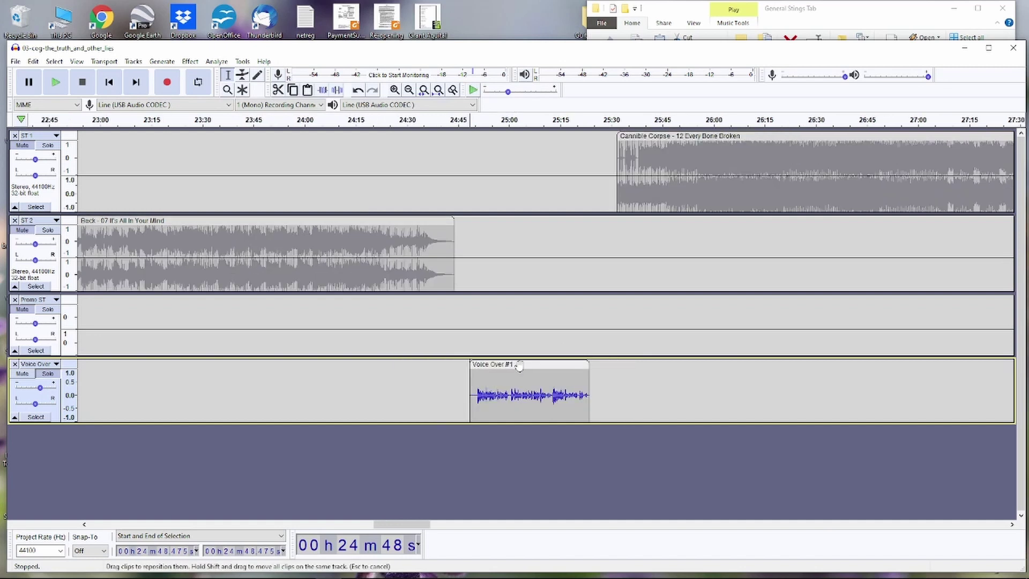
drag(519, 366, 497, 364)
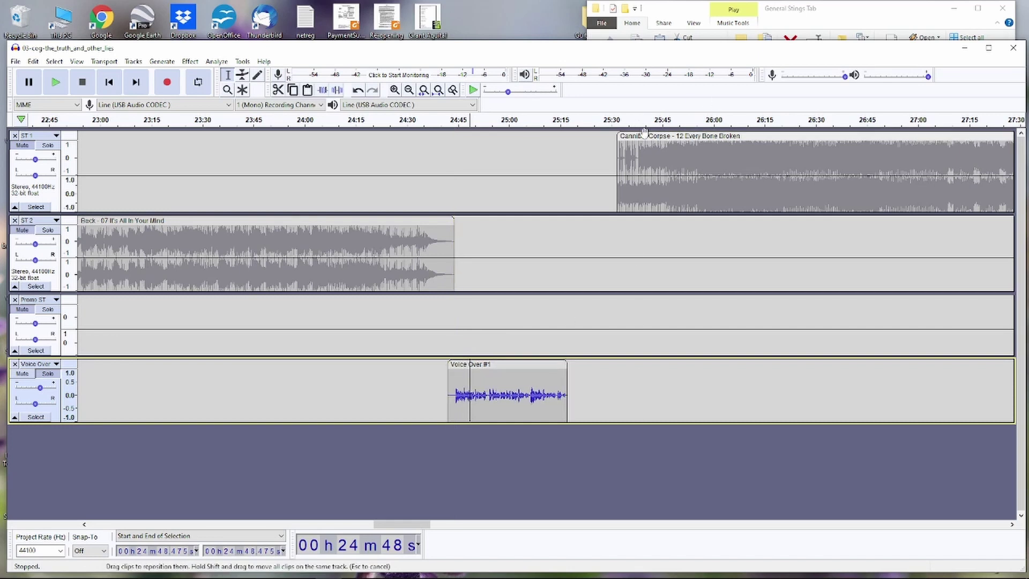
drag(645, 138, 596, 138)
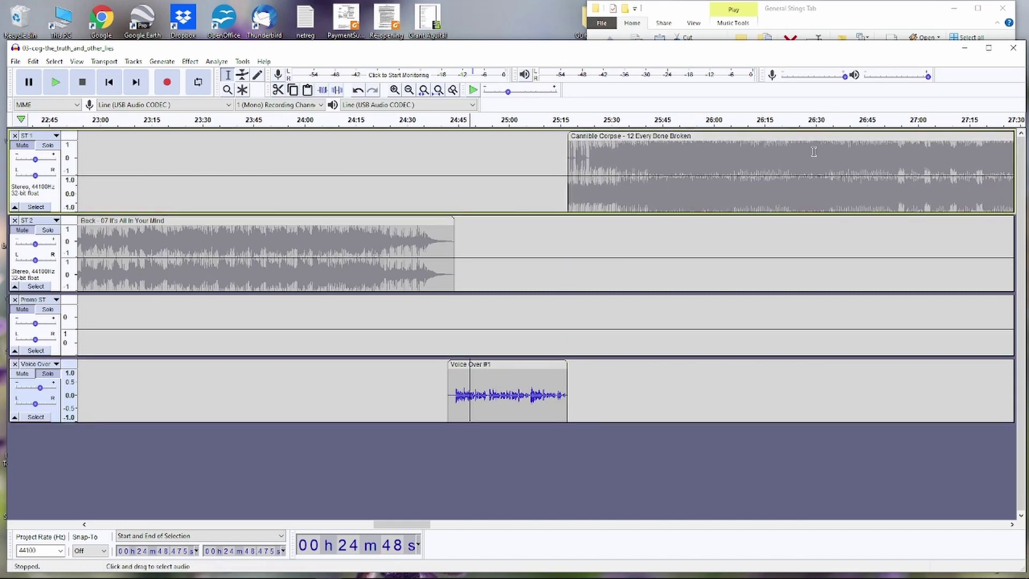
- Shape the Cannibal Corpse clip's volume envelope and play the mix back from about 25:12
click(36, 149)
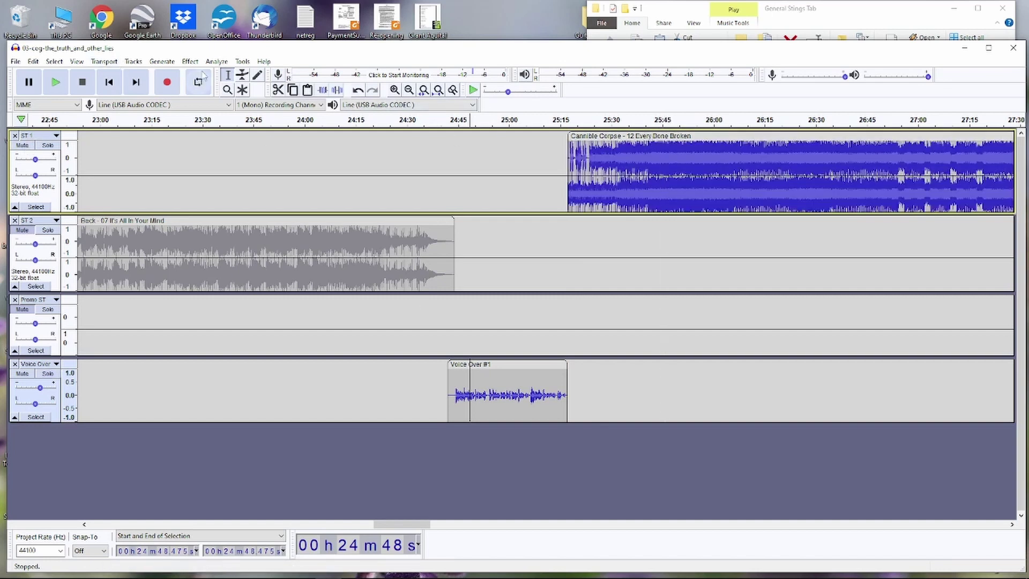
click(243, 74)
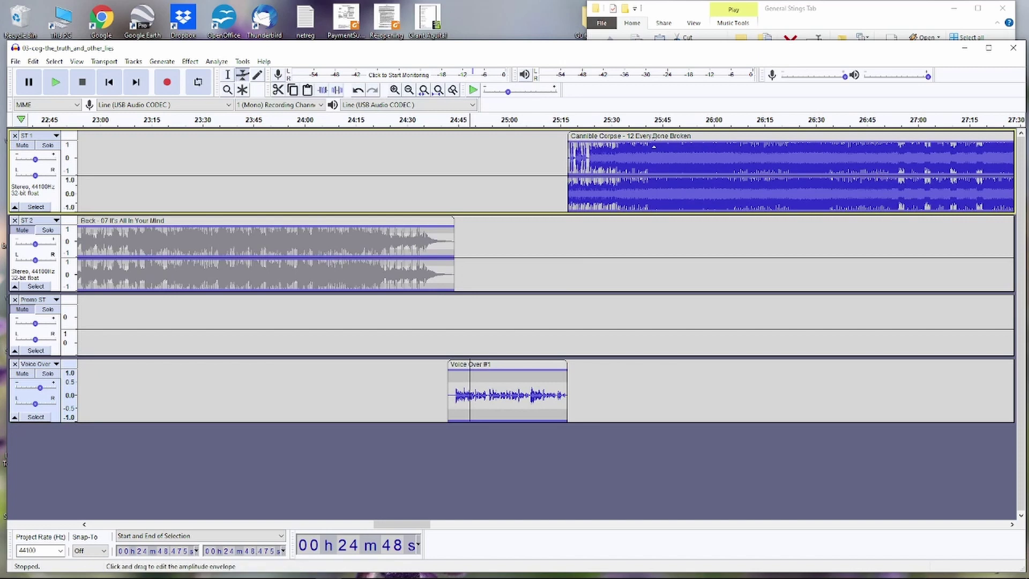
mouse_move(661, 146)
mouse_down()
mouse_move(656, 161)
mouse_move(655, 138)
mouse_move(655, 150)
mouse_up()
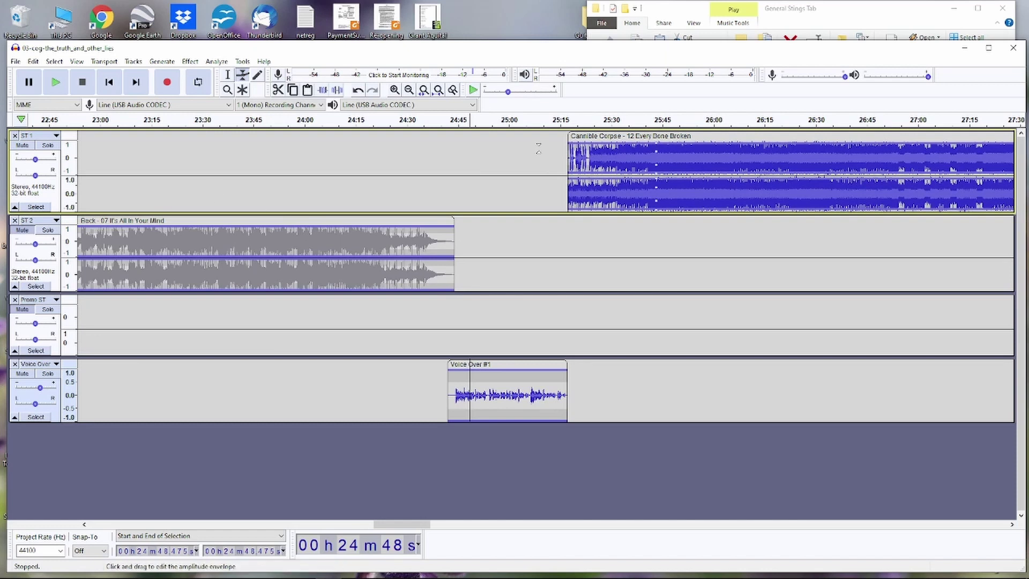
click(552, 119)
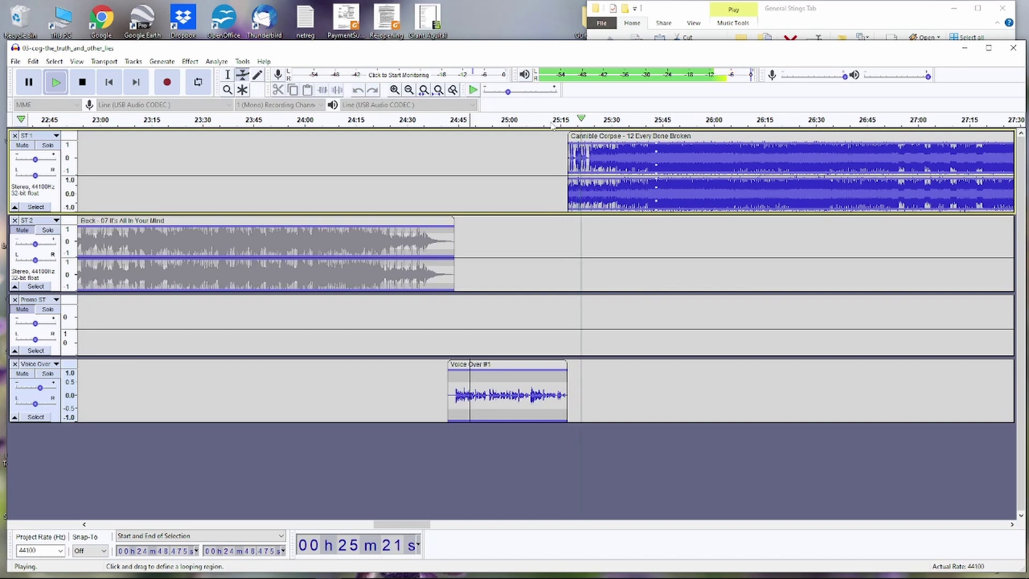
key(space)
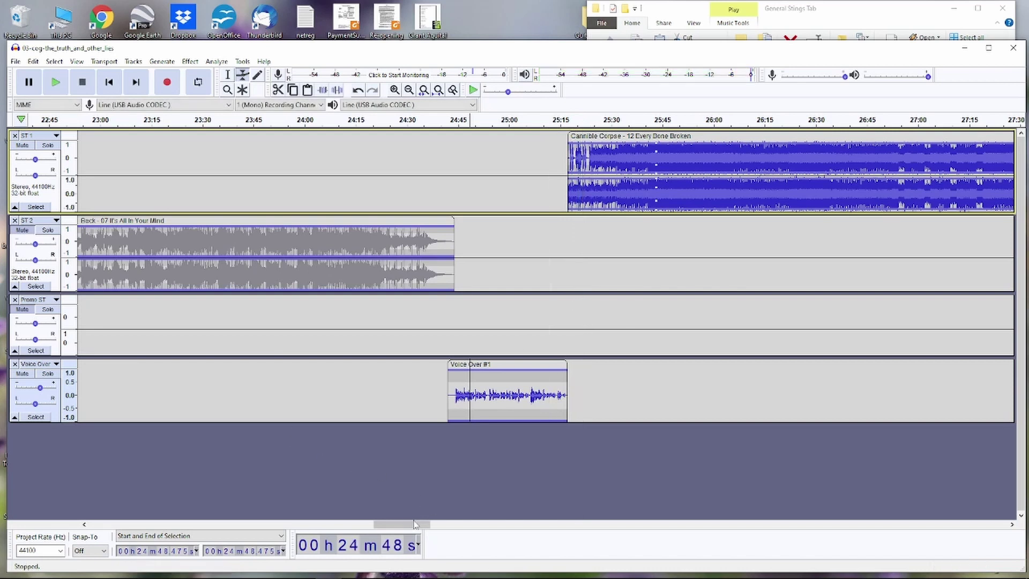
- Move Captain Beefheart's 'Beatle Bones 'N Smokin Stones' earlier to about 28:33, where Cannible Corpse ends
drag(411, 526, 467, 523)
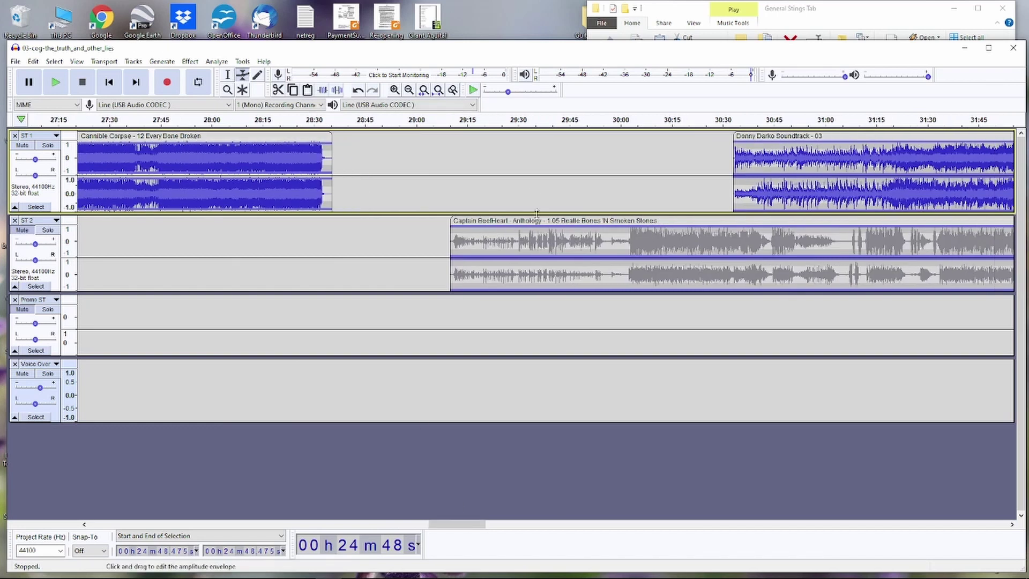
drag(504, 220, 386, 225)
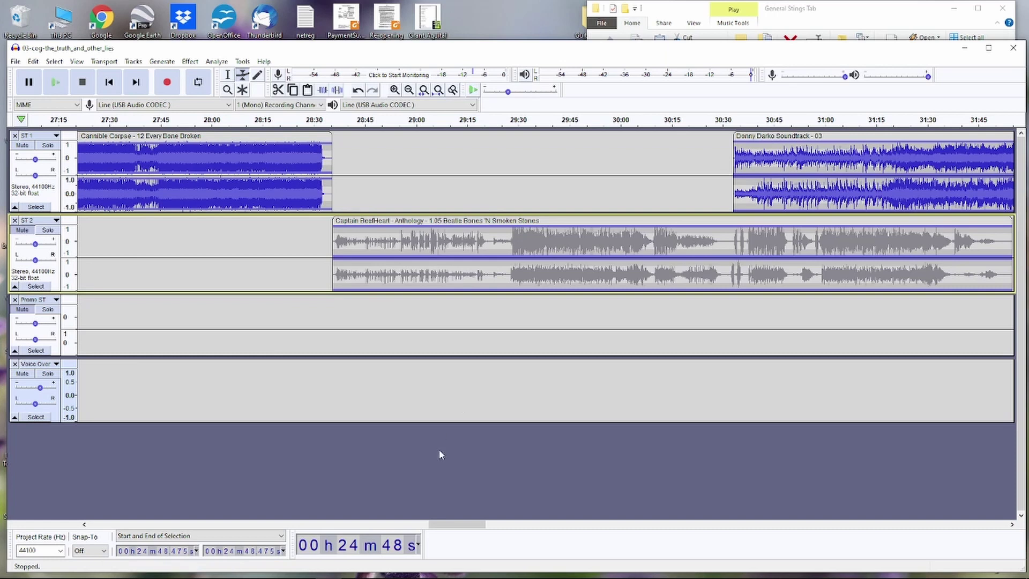
key(ctrl+3)
key(ctrl+3)
key(ctrl+3)
key(ctrl+3)
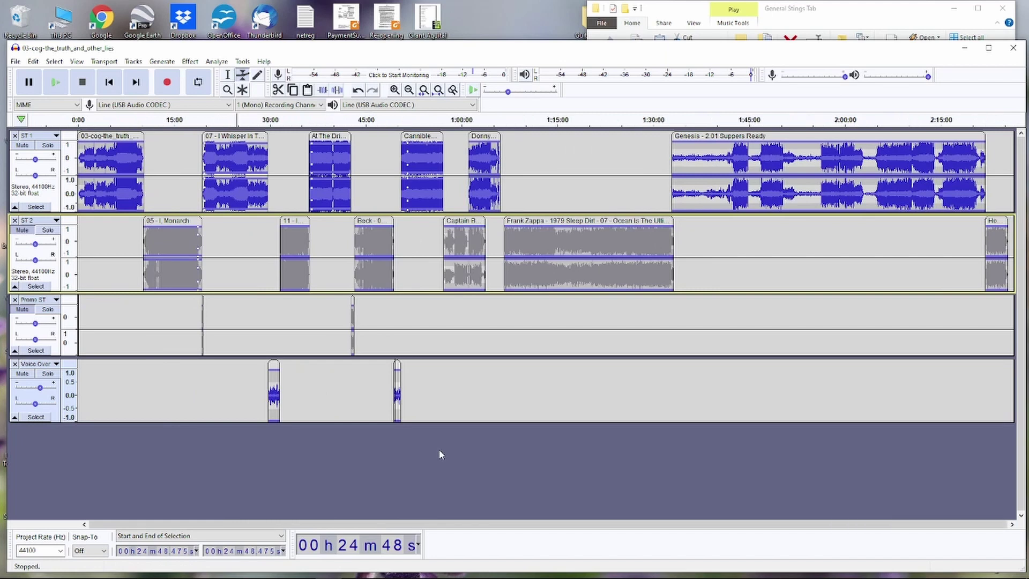
key(ctrl+3)
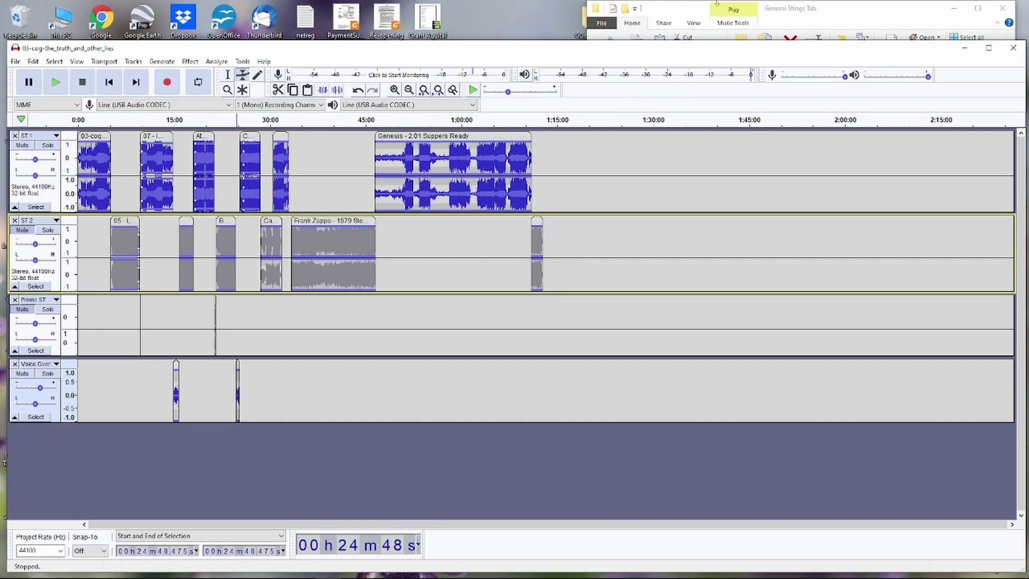
- Navigate File Explorer up to Production and into Sponsors CSAs Weather > Sponsors
click(869, 12)
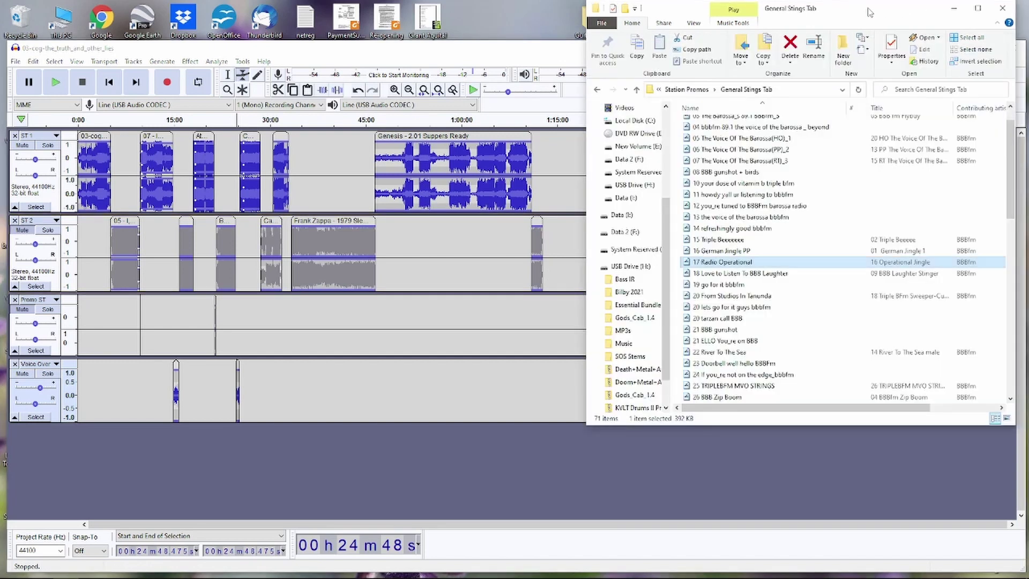
click(637, 90)
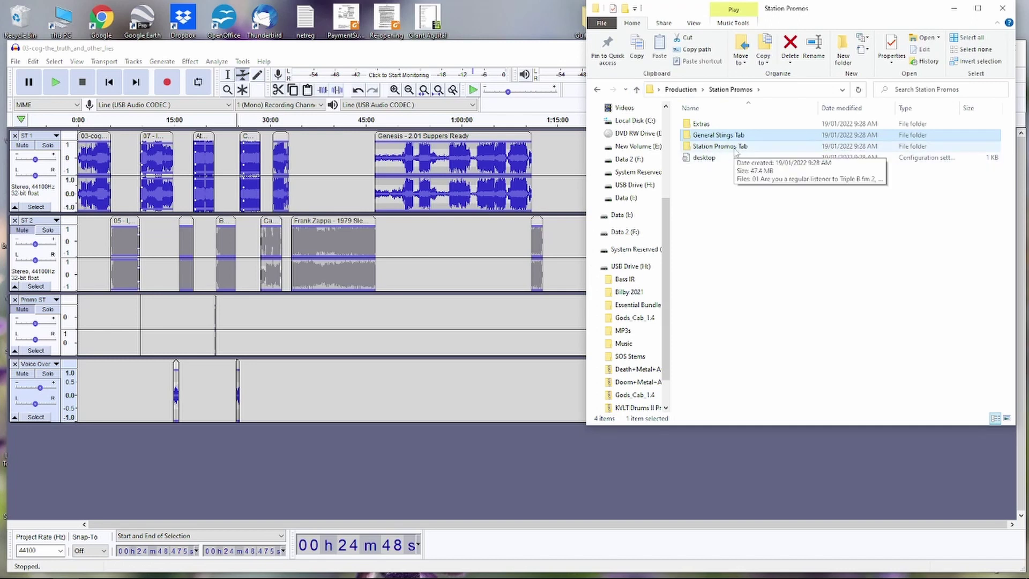
click(637, 90)
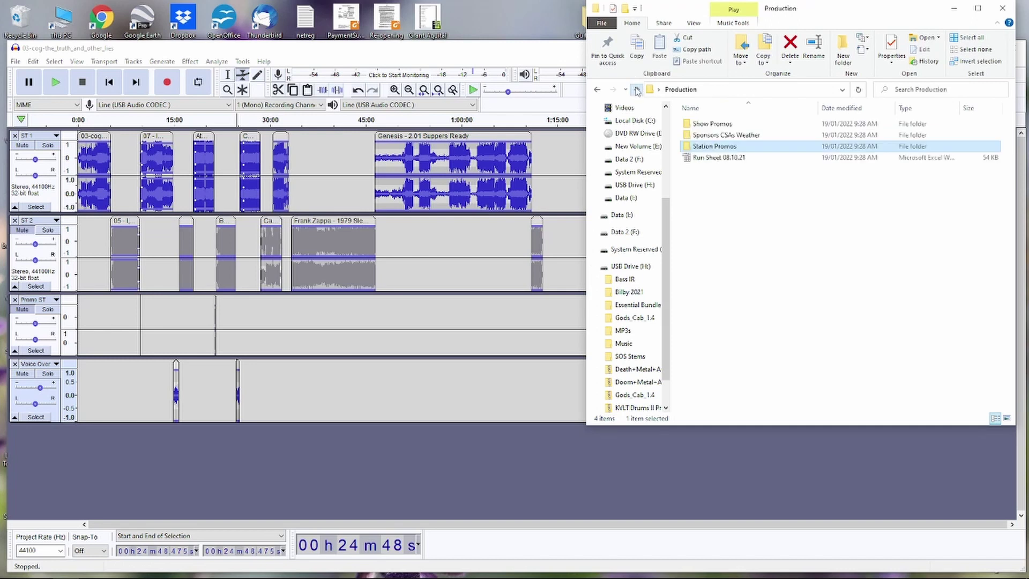
double_click(723, 135)
double_click(723, 136)
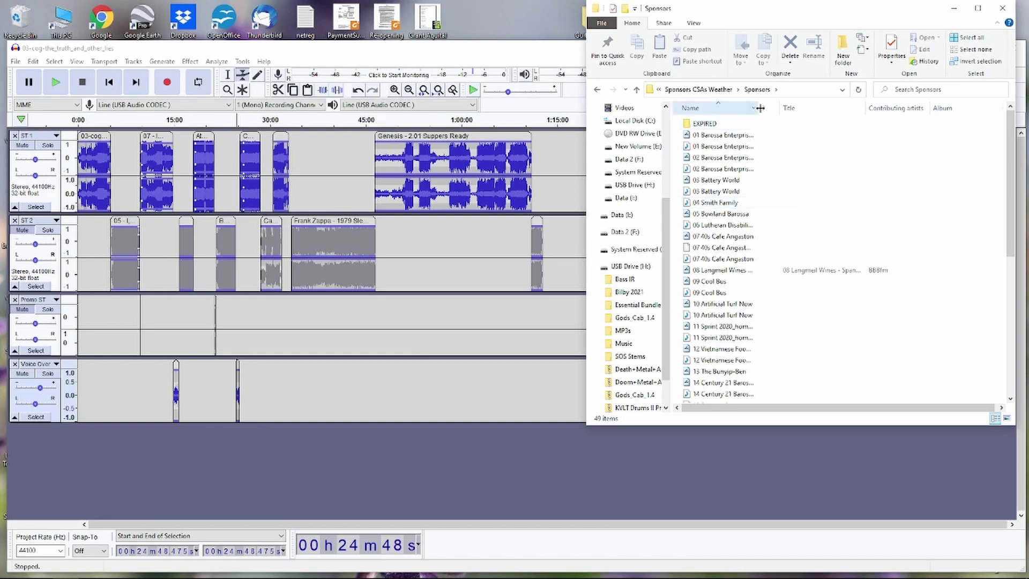
- Add 03 Battery World to the Audacity mix as a new track and shrink its height
drag(758, 107, 823, 111)
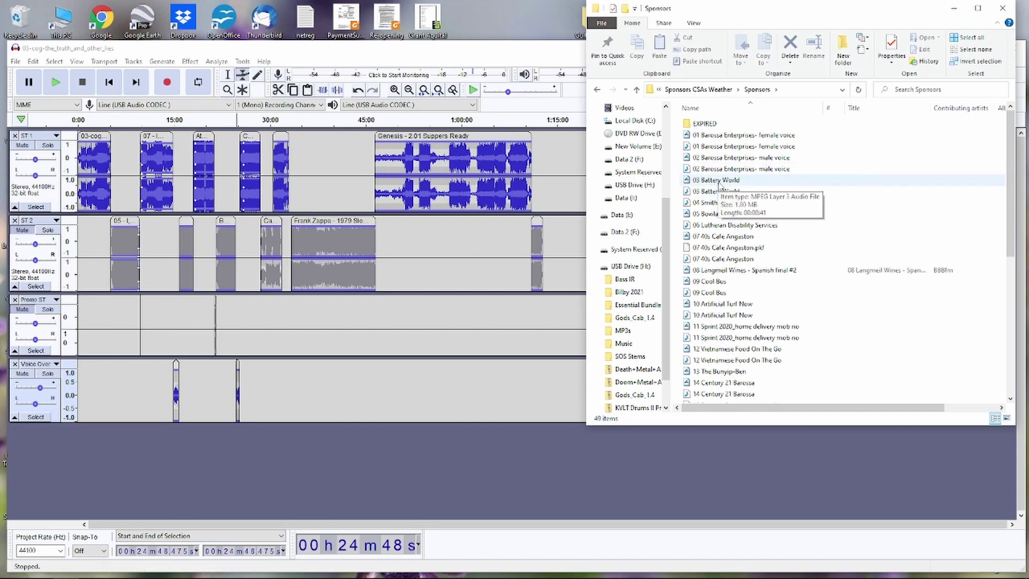
drag(716, 184, 429, 506)
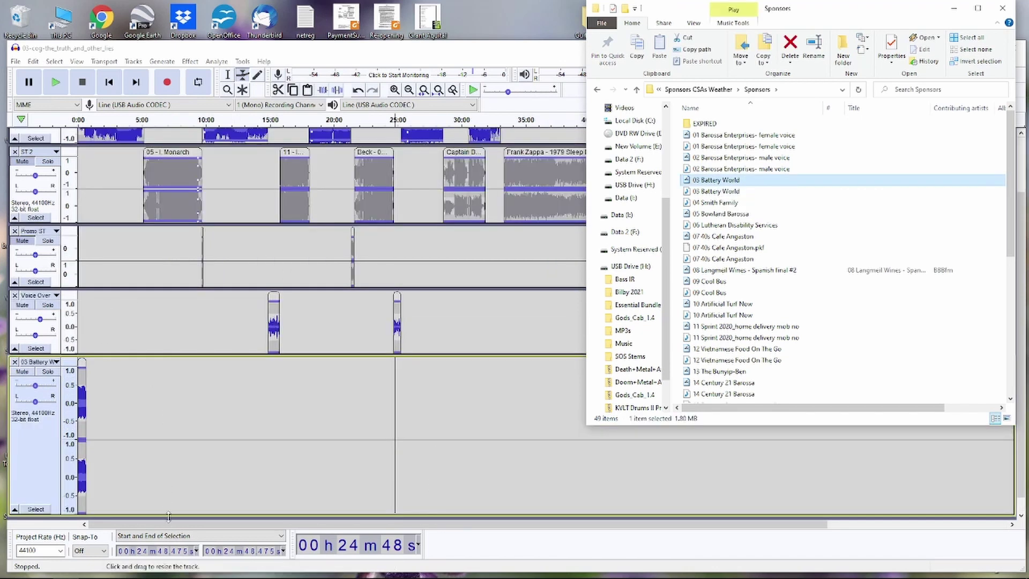
drag(168, 516, 181, 452)
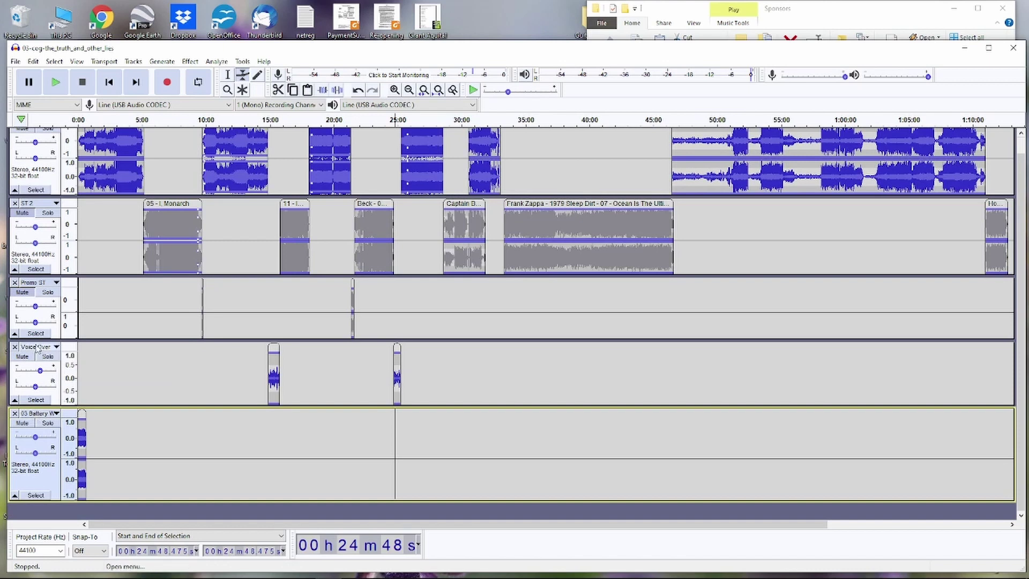
- Rename the 03 Battery World track to 'Sponsors St'
click(126, 397)
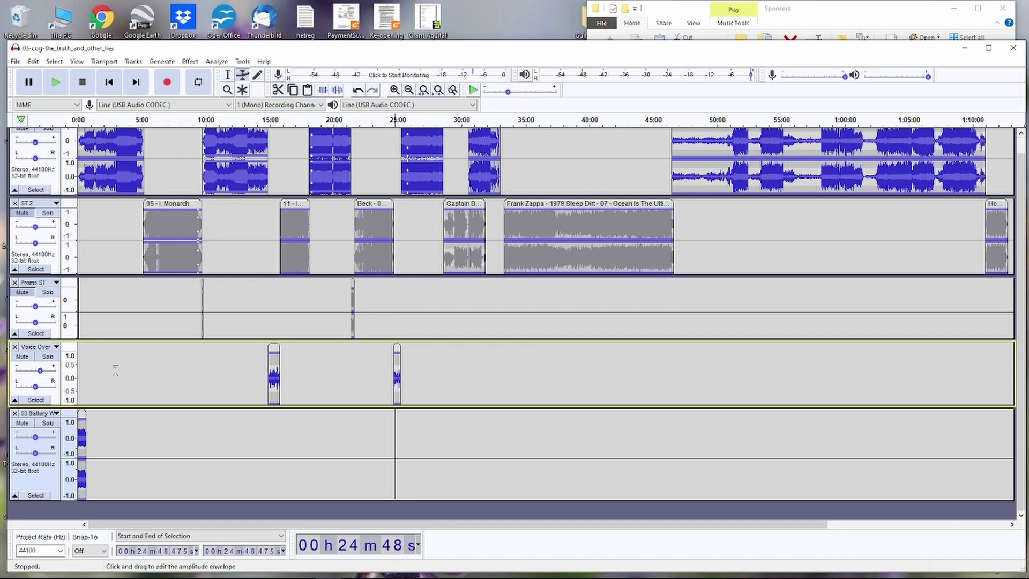
click(40, 414)
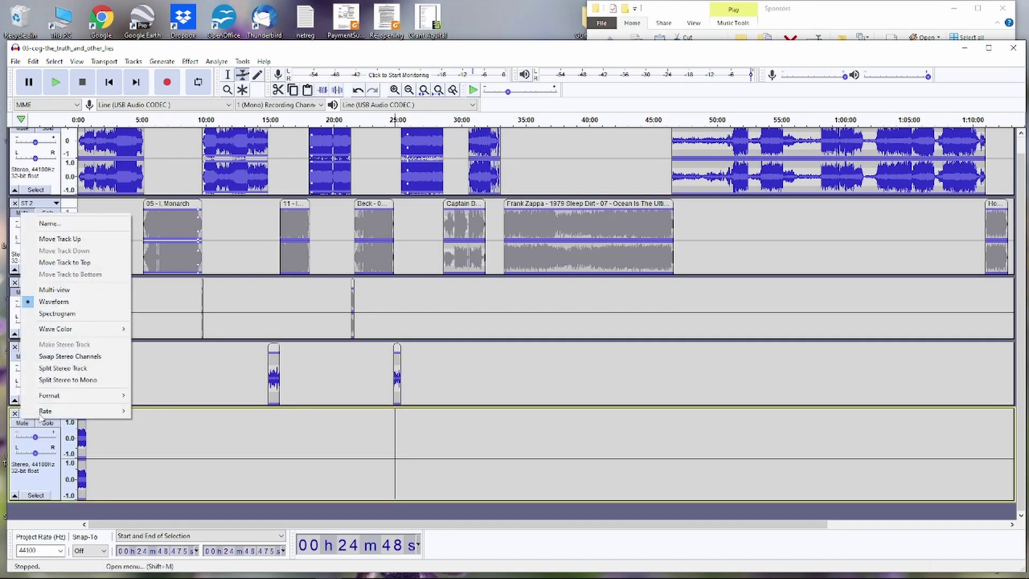
click(63, 224)
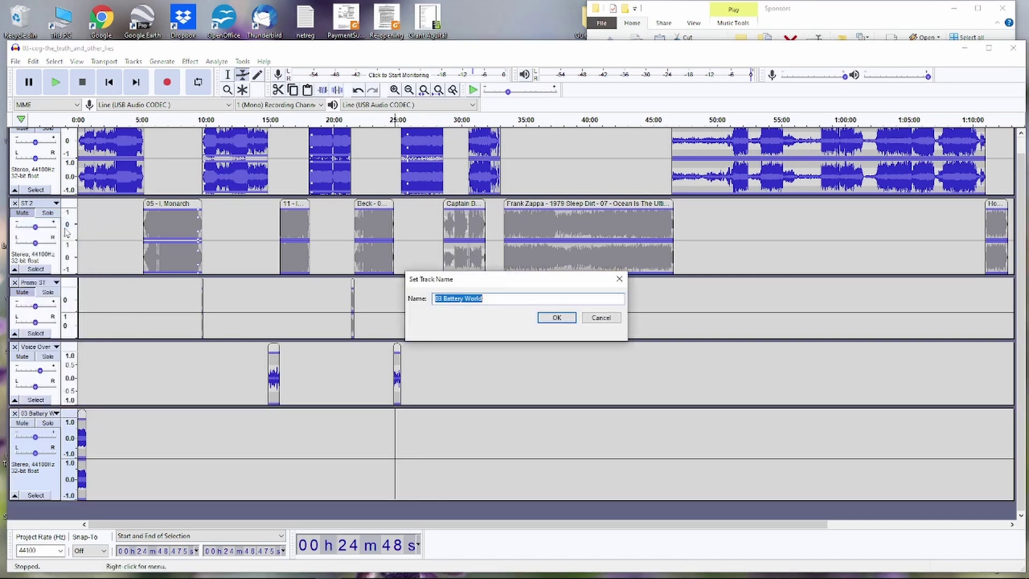
text(F)
key(BackSpace)
text(Sponsors St)
key(Return)
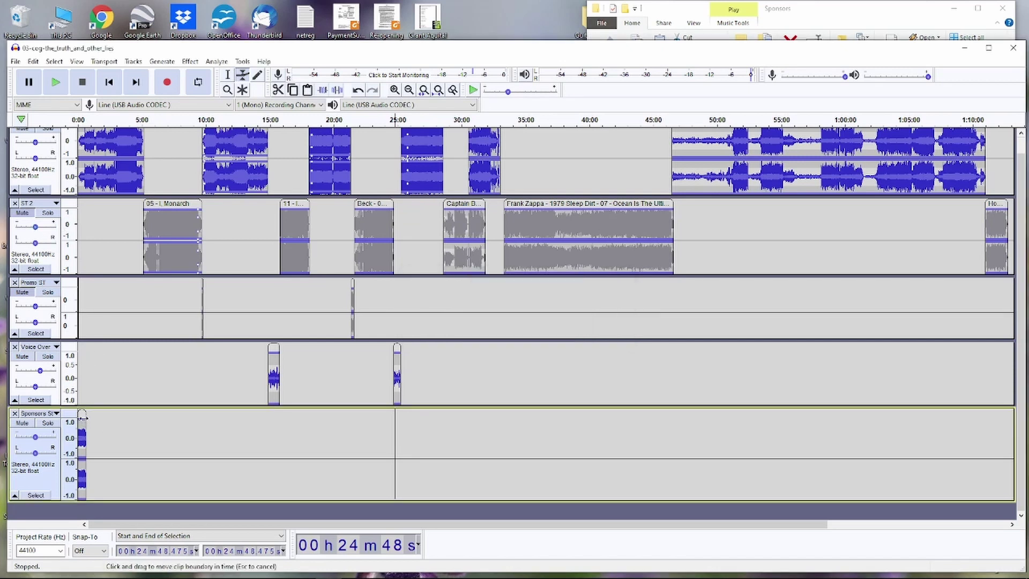
- Line the sponsor clip up with Captain Beefheart's start and nudge Captain Beefheart slightly later
drag(81, 411, 438, 395)
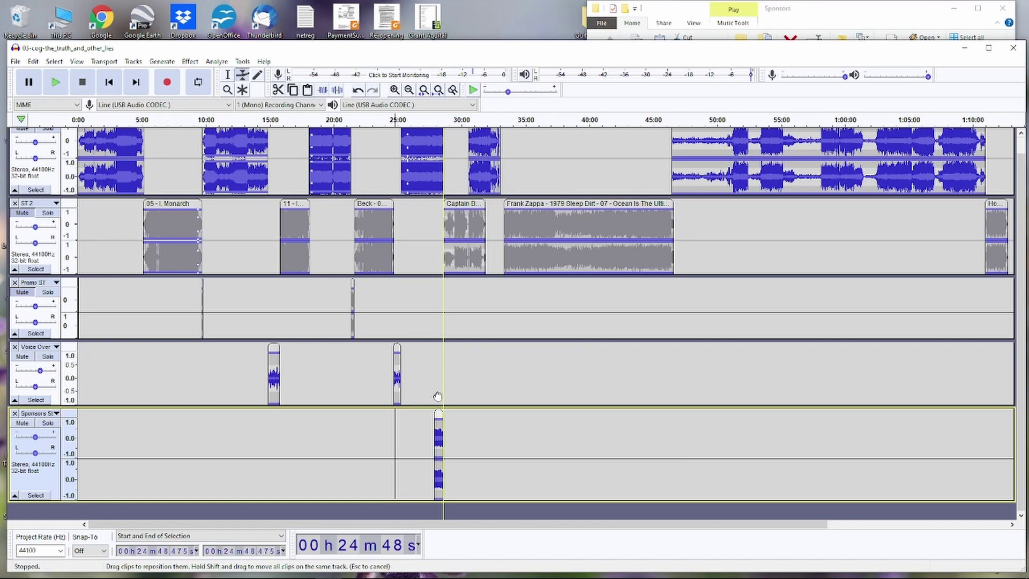
drag(437, 396, 445, 398)
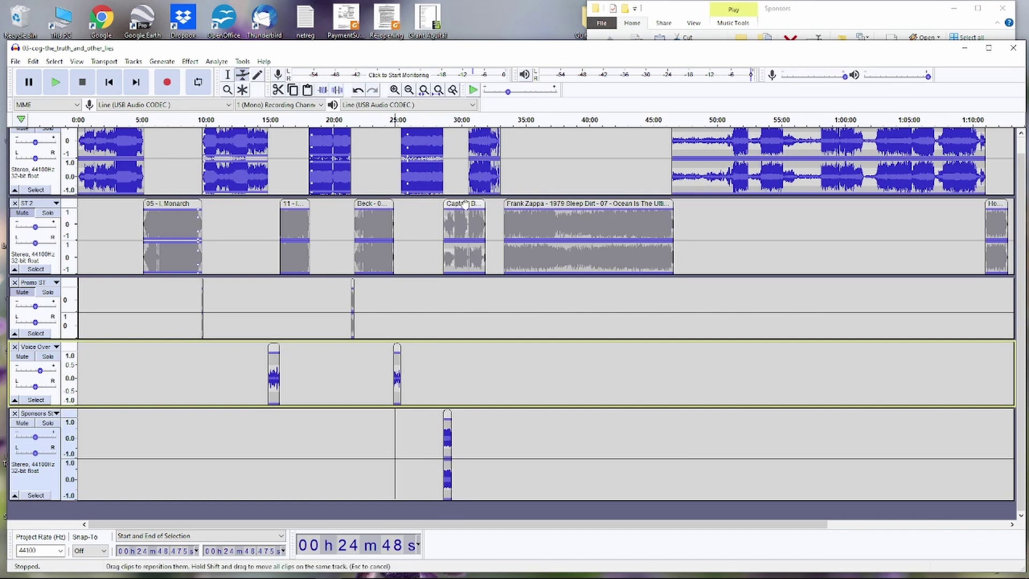
drag(466, 204, 475, 204)
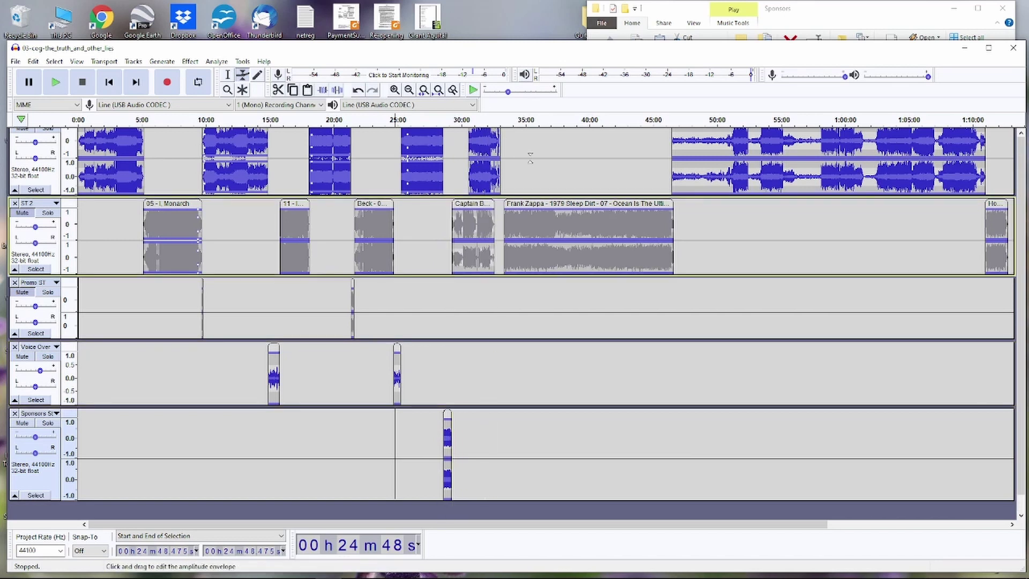
- Shift Donny Darko to about 33:00, Frank Zappa to 35:00, and Genesis slightly later
scroll(476, 204, up, 1)
drag(482, 136, 507, 137)
drag(533, 219, 556, 218)
drag(704, 139, 728, 138)
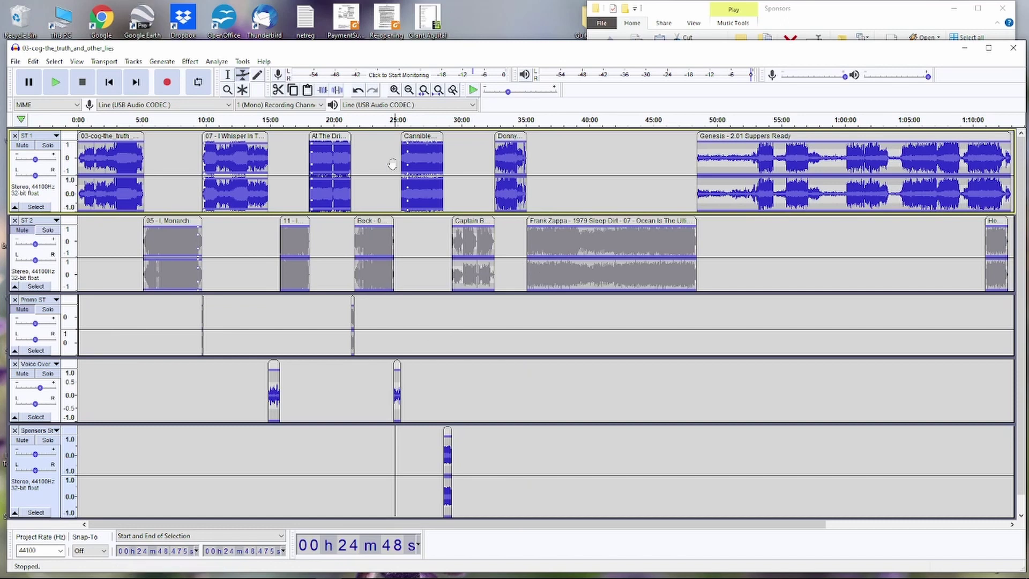
click(448, 242)
- Zoom in and set the play start point at 28:32 on Promo ST
click(227, 75)
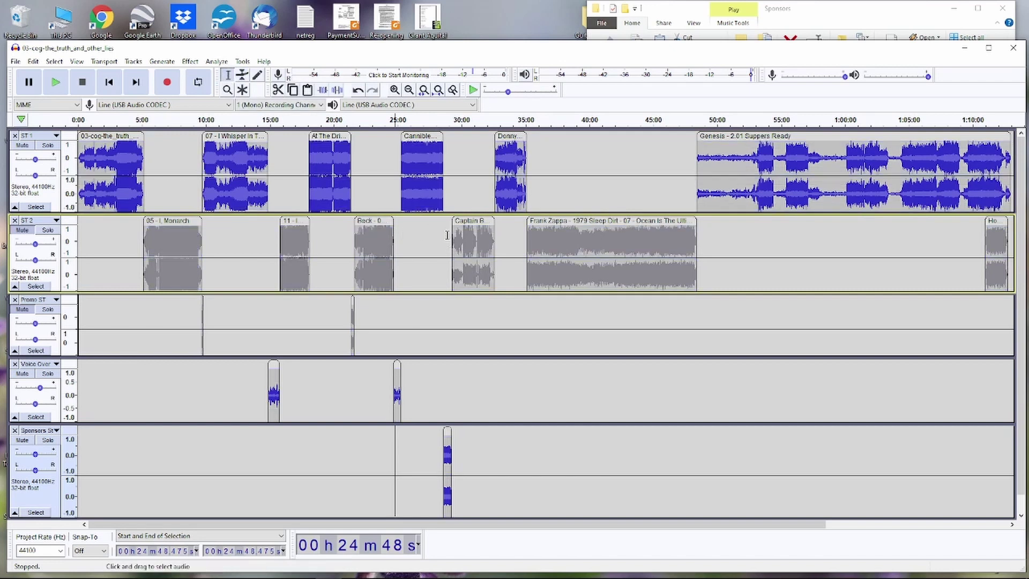
click(448, 239)
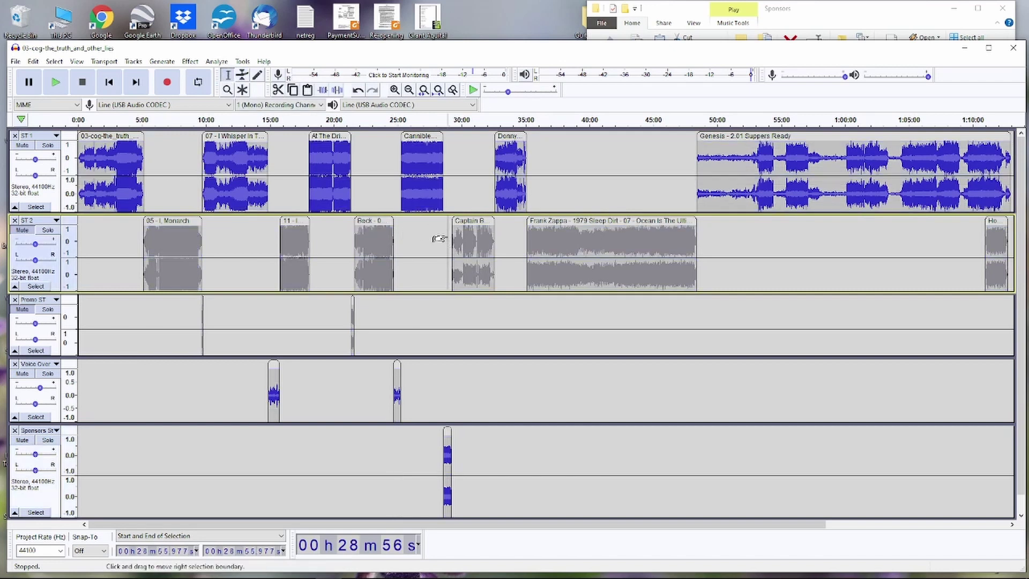
key(ctrl+1)
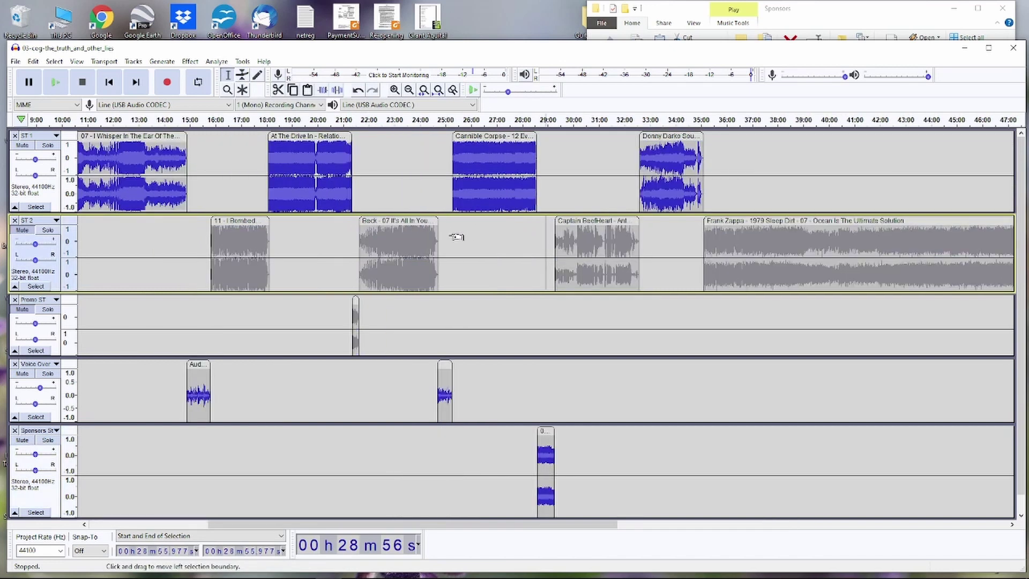
key(ctrl+1)
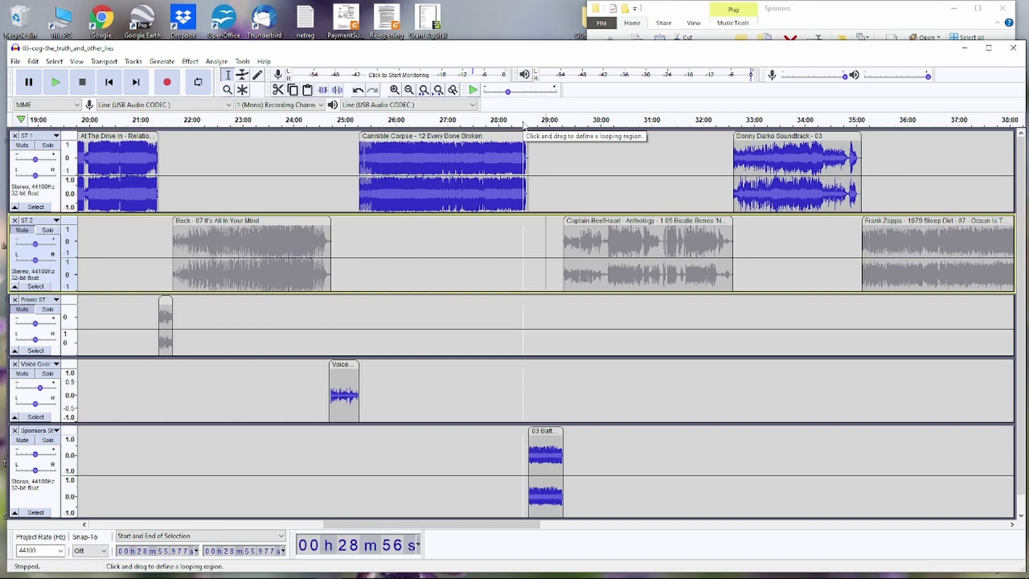
click(528, 251)
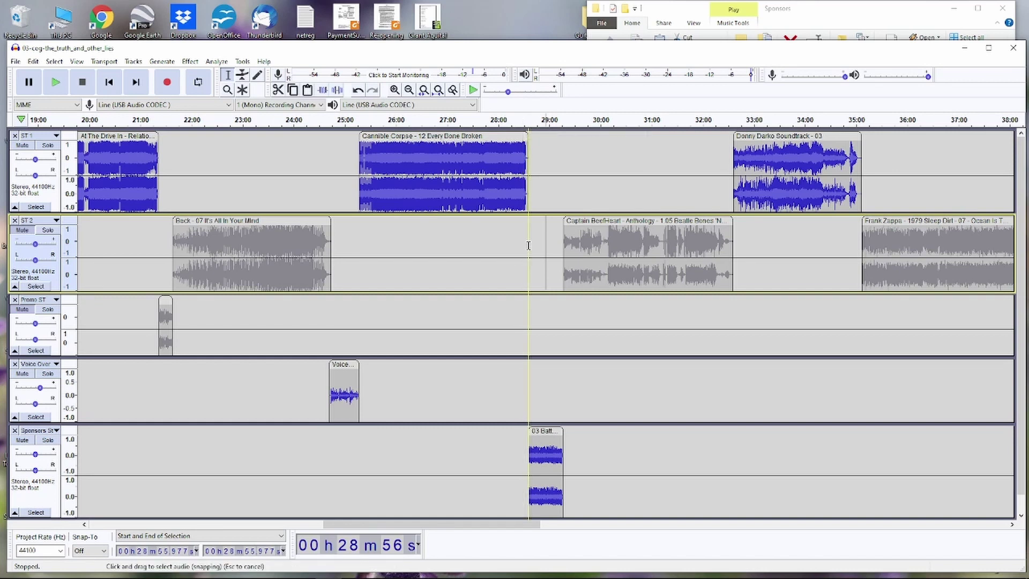
click(524, 312)
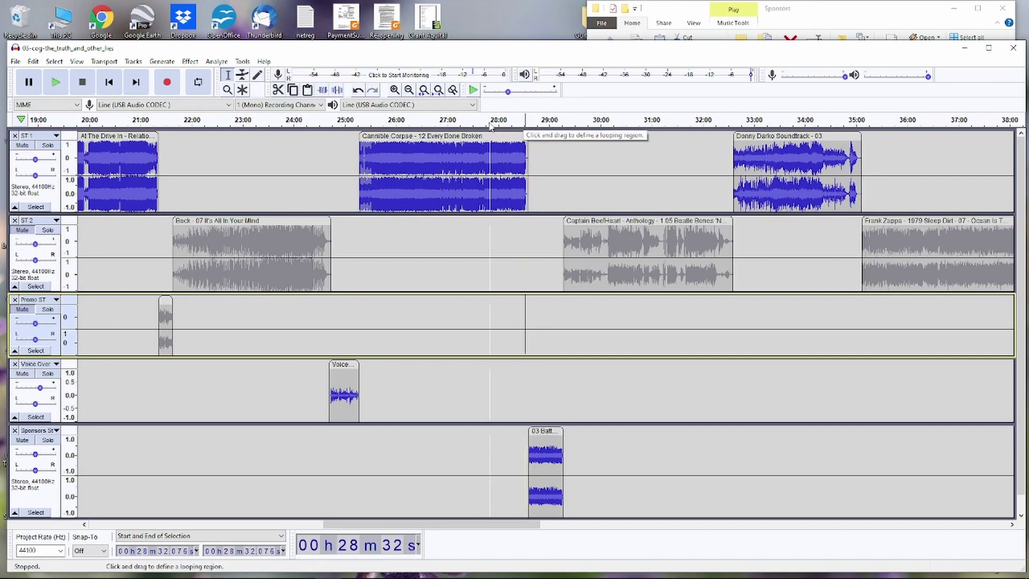
- Play the mix from 28:32, unmuting ST 2 while it plays
click(523, 122)
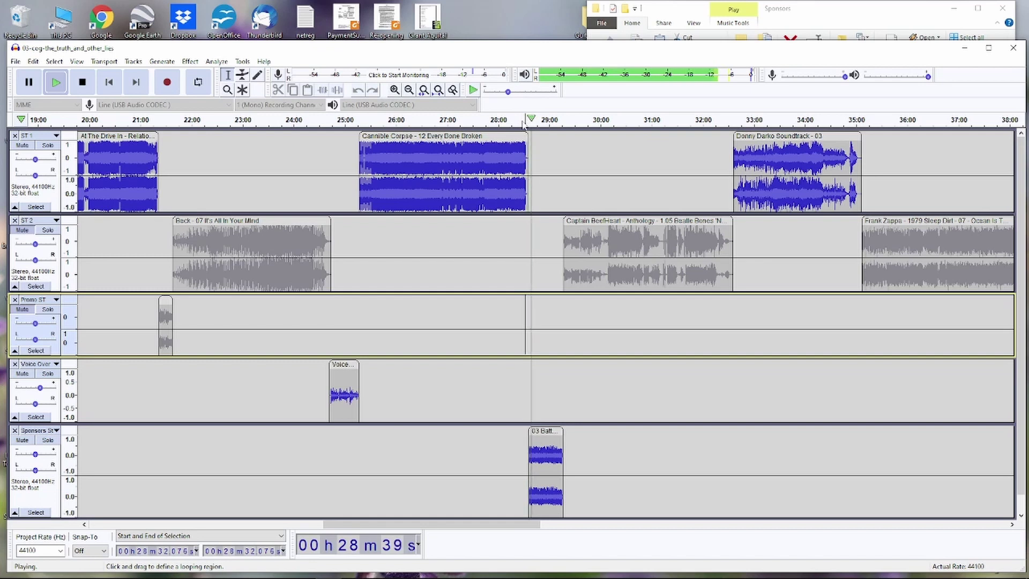
click(22, 230)
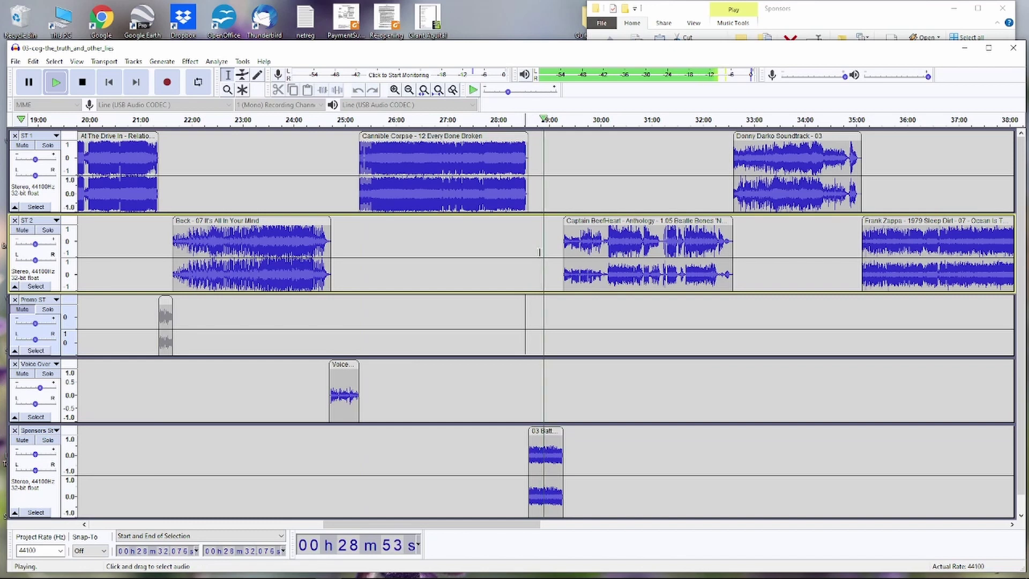
key(space)
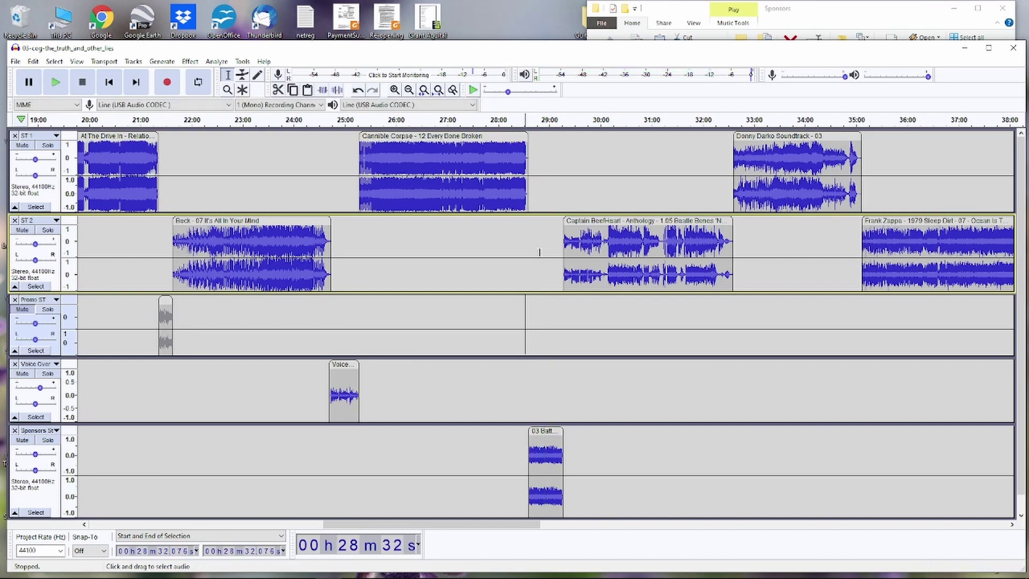
- Unmute Promo ST and slide the Hornhedd clip on ST 2 to about 1:12:50, right after 'Suppers Ready'
click(23, 315)
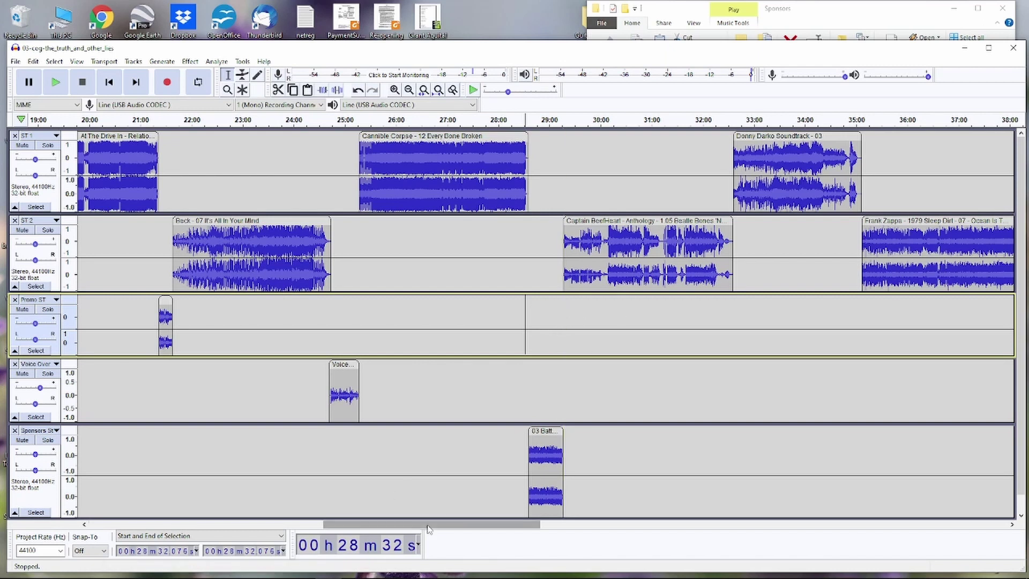
drag(430, 523, 522, 506)
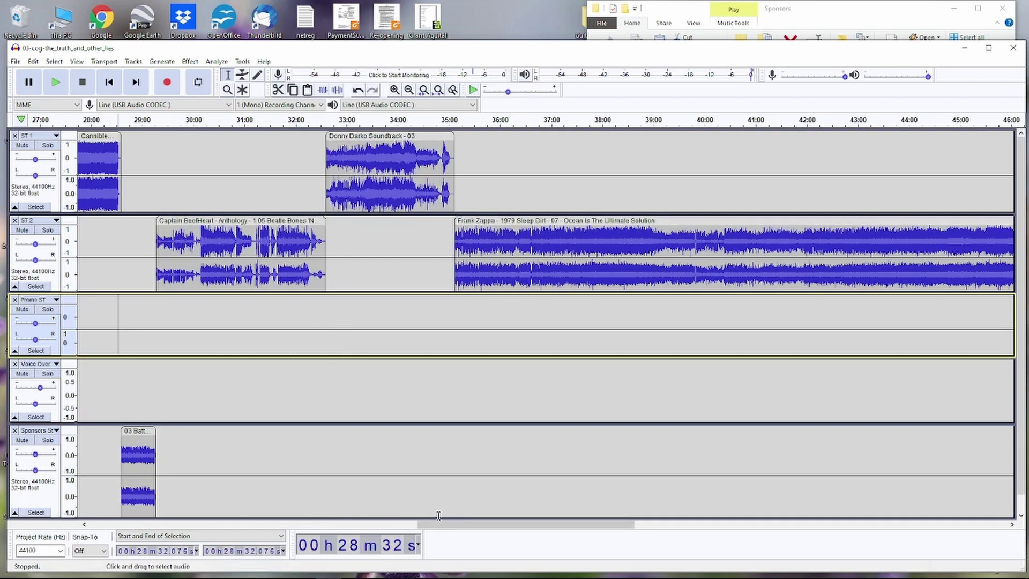
drag(452, 528, 783, 448)
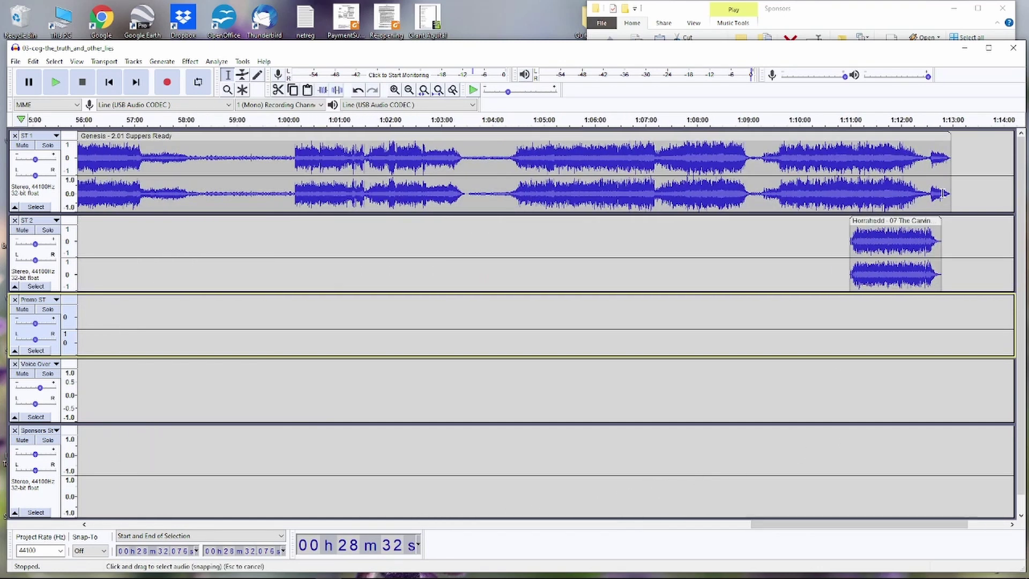
drag(898, 219, 1002, 208)
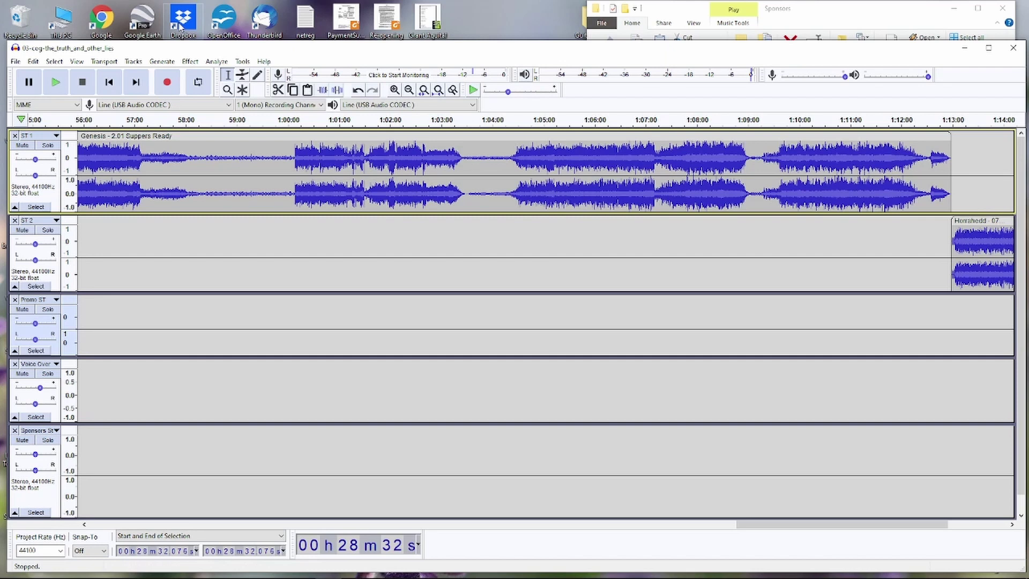
key(ctrl+3)
key(ctrl+3)
key(ctrl+3)
key(ctrl+3)
key(ctrl+3)
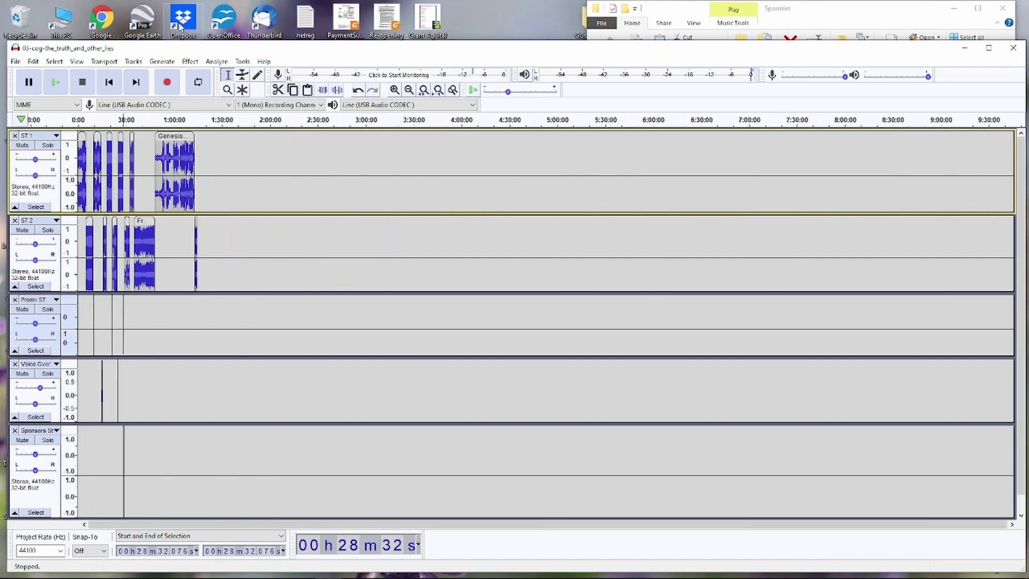
key(ctrl+1)
key(ctrl+1)
key(ctrl+1)
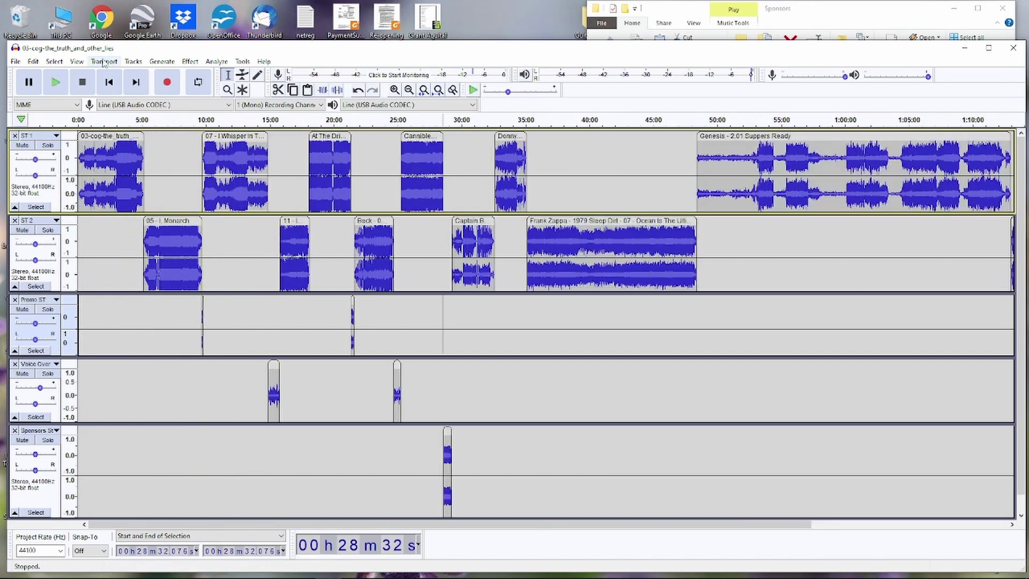
- Zoom out to show the whole five-track mix ending around 1:14:00, then bring up the File menu
click(77, 61)
mouse_move(88, 75)
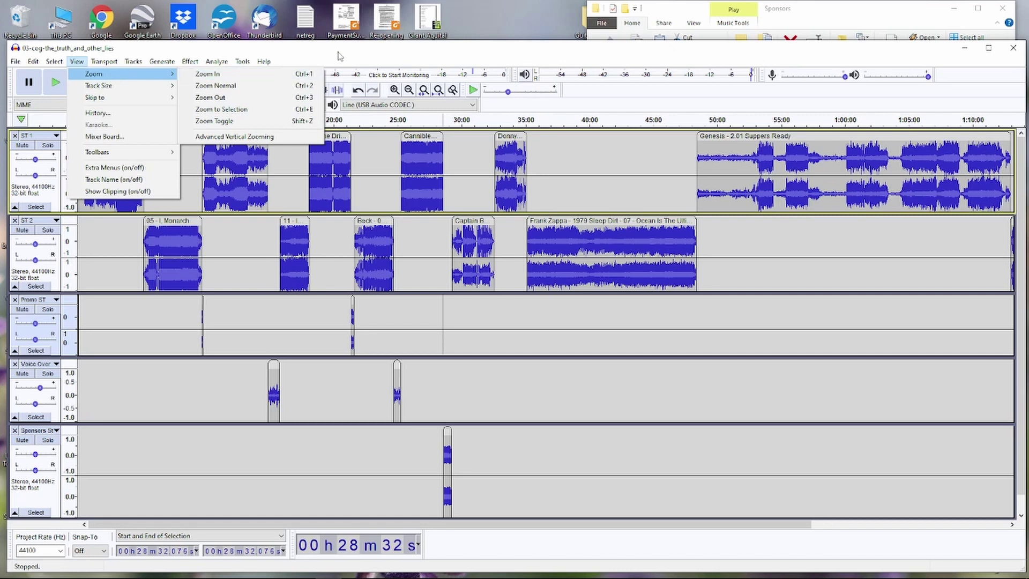
drag(355, 48, 358, 47)
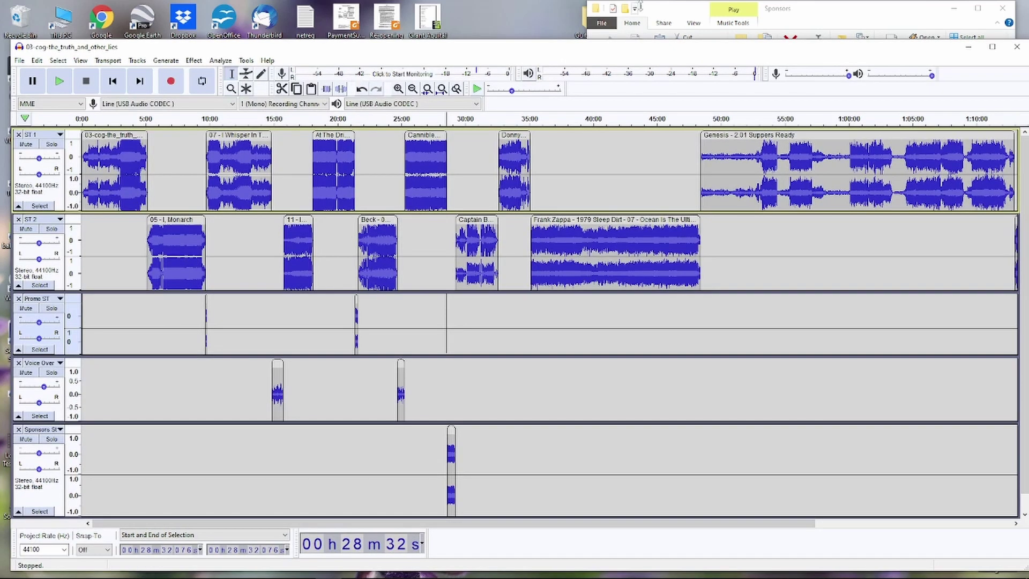
drag(548, 52, 543, 55)
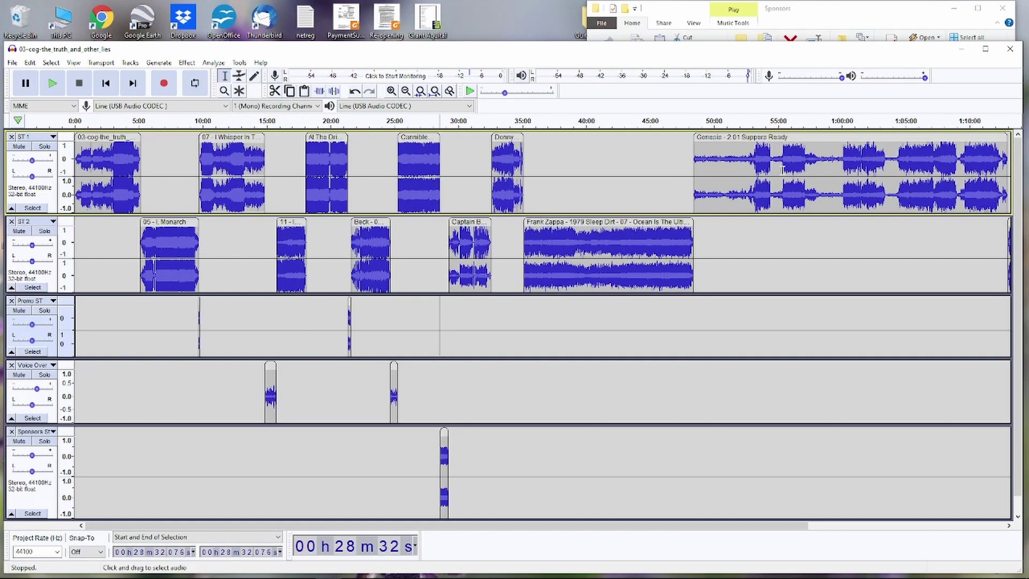
key(ctrl)
scroll(782, 169, down, 1)
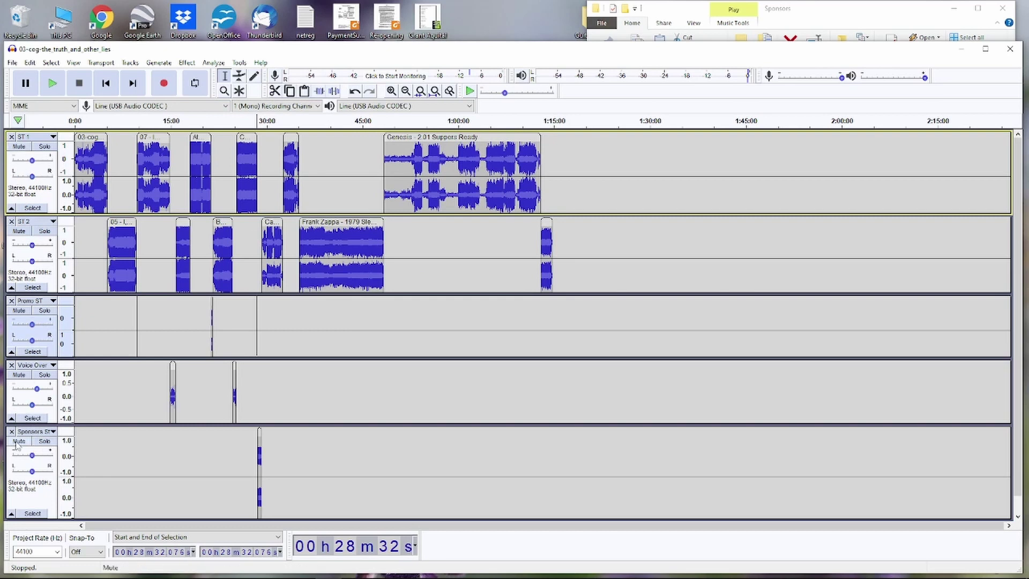
click(16, 64)
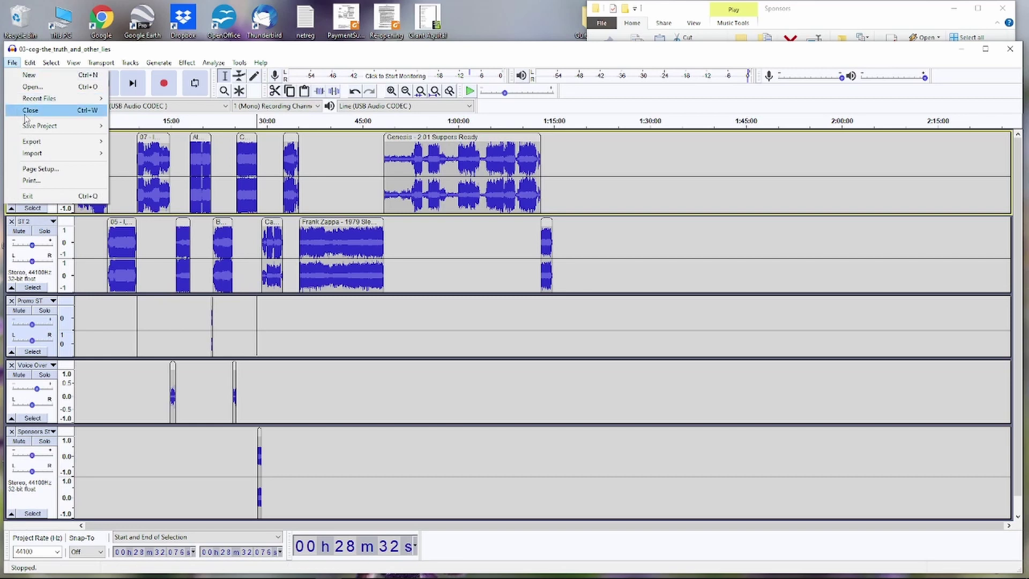
- Open File > Export > Export as MP3 and move the Export Audio dialog aside
mouse_move(39, 127)
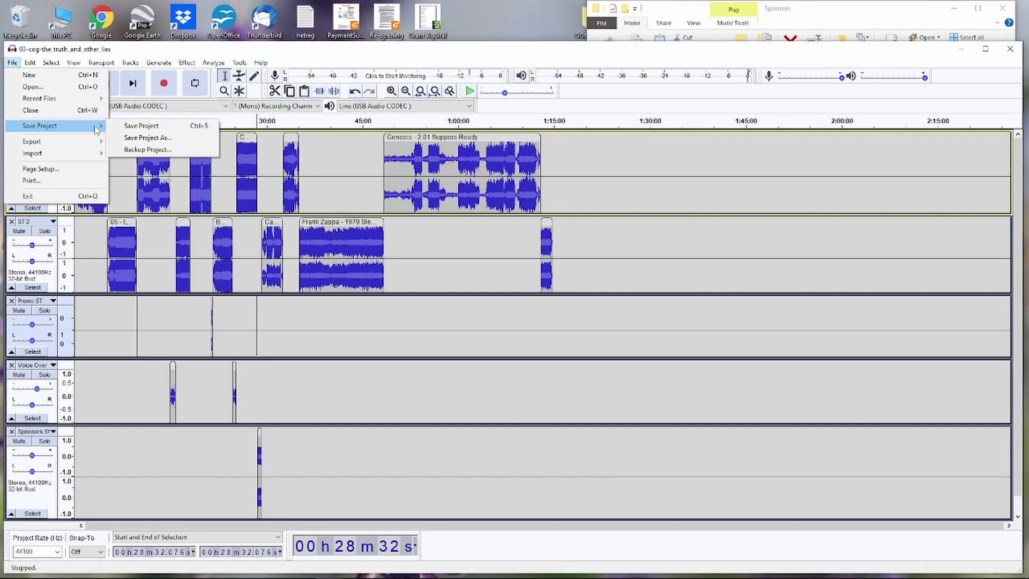
mouse_move(95, 145)
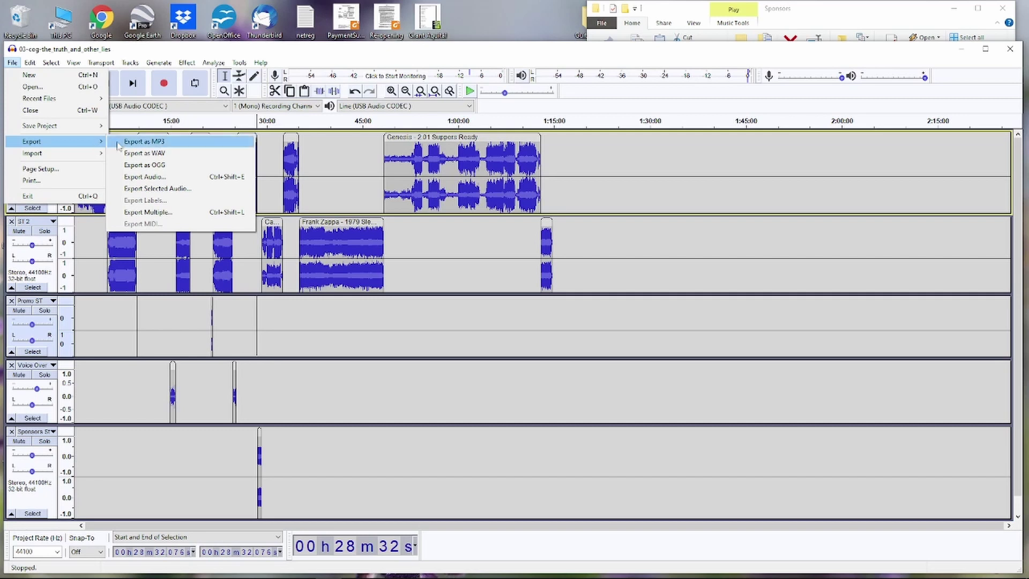
click(145, 143)
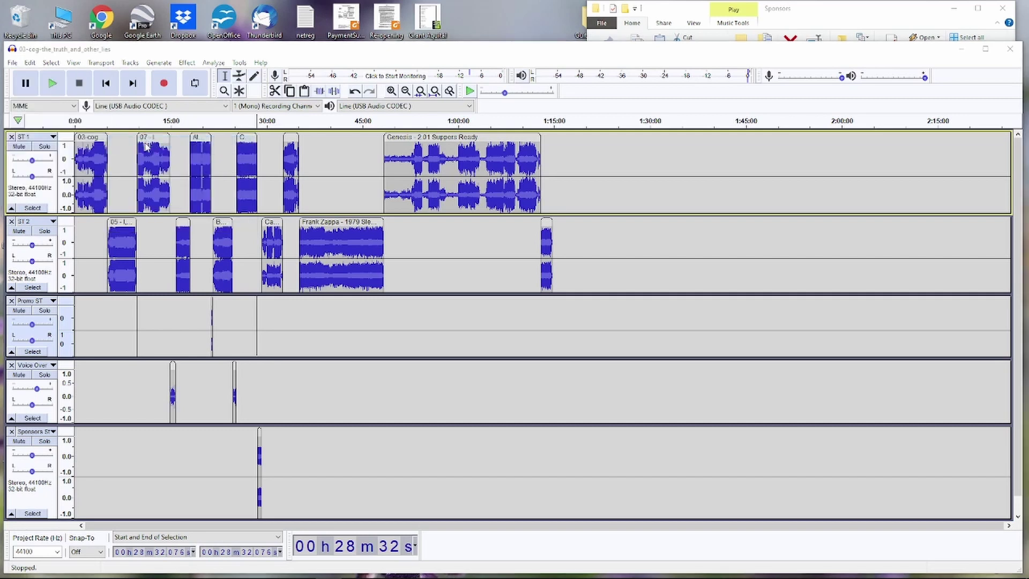
drag(172, 83, 332, 122)
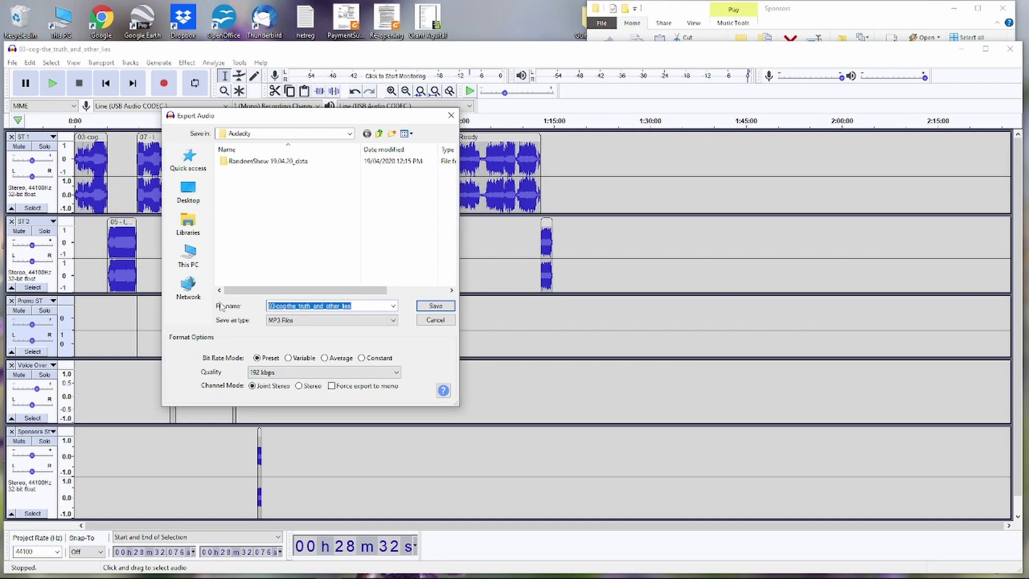
- Name the export 'Random Show 190122' and open the Quality bitrate list
text(Rando)
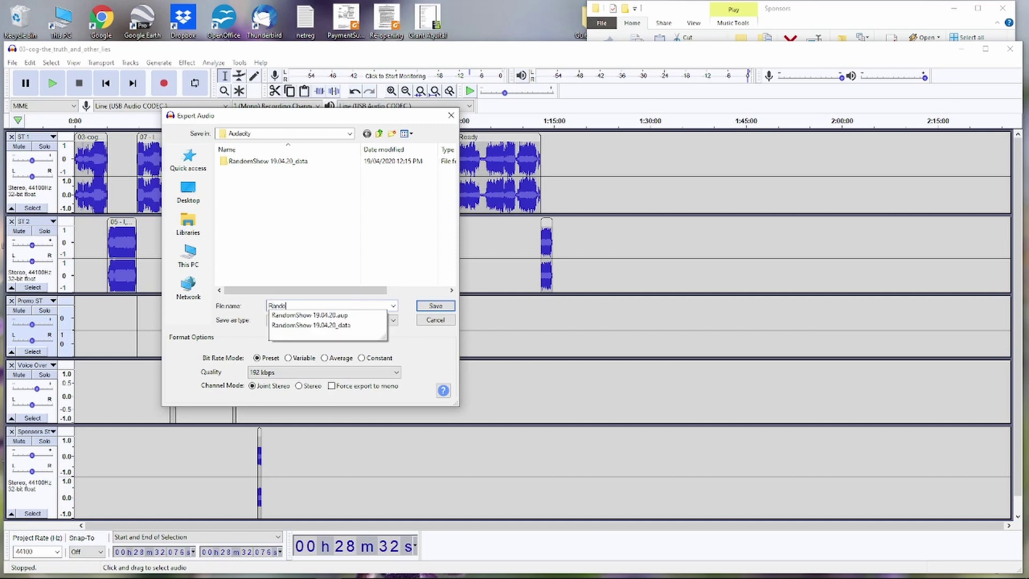
text(m Show)
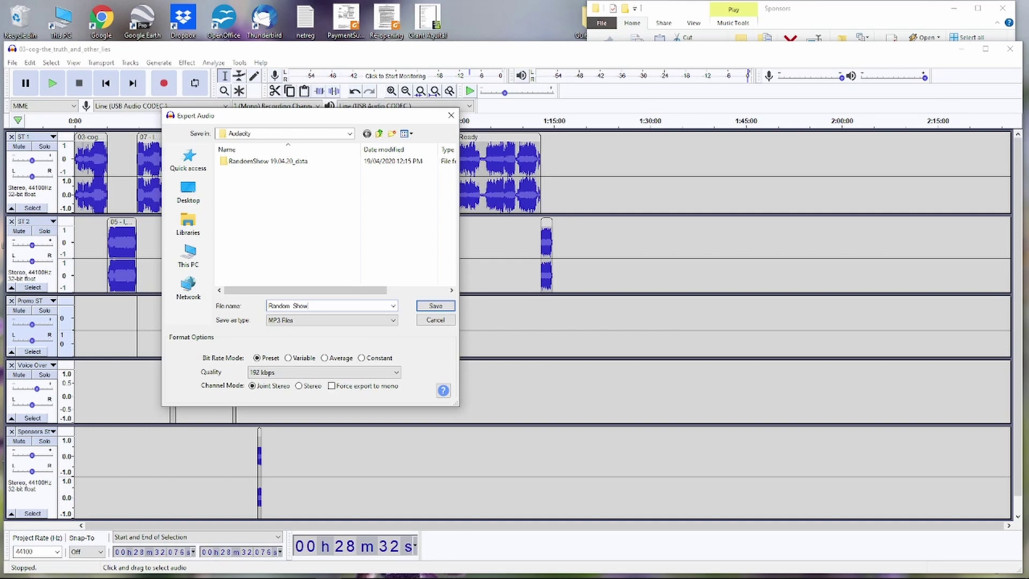
key(BackSpace)
text(190122)
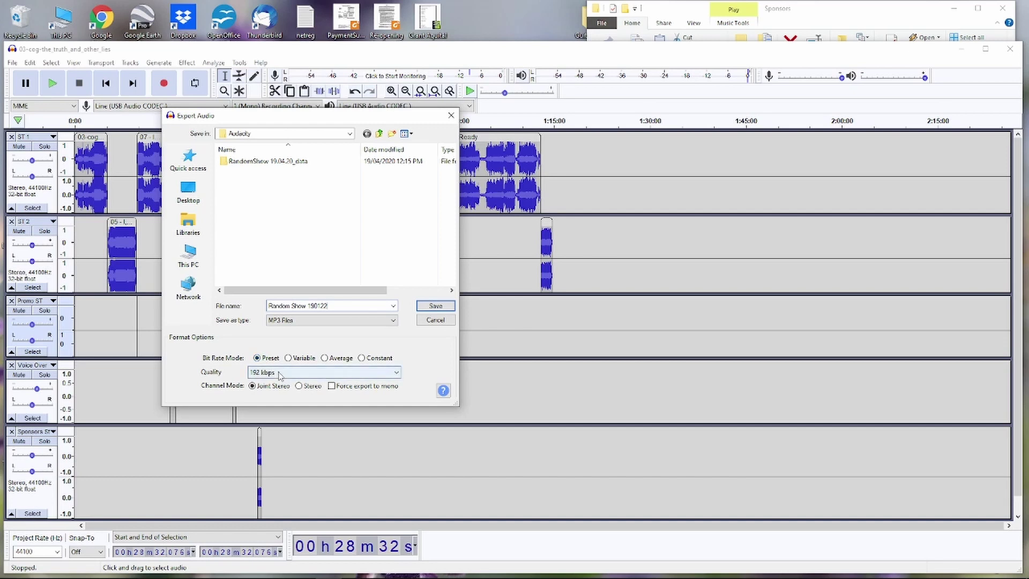
click(278, 372)
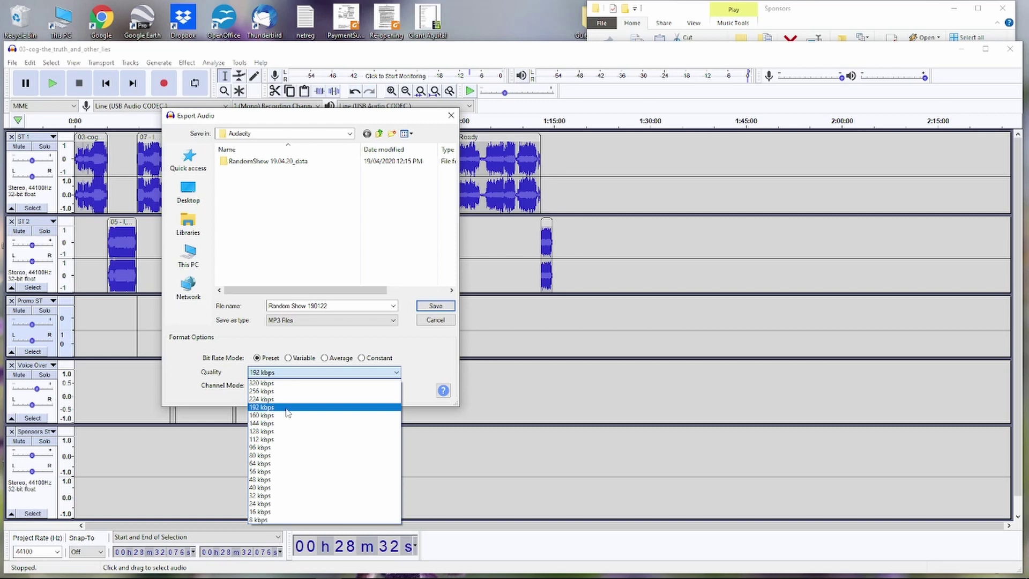
- Keep the MP3 quality at 192 kbps and save to Desktop > BBBfm PreRecord Tutorial
click(288, 408)
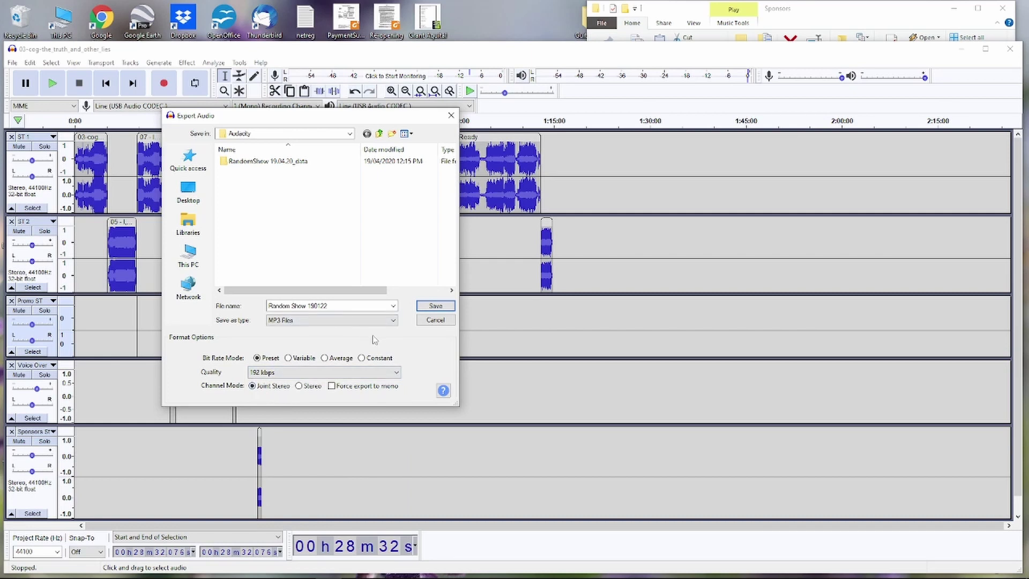
click(350, 134)
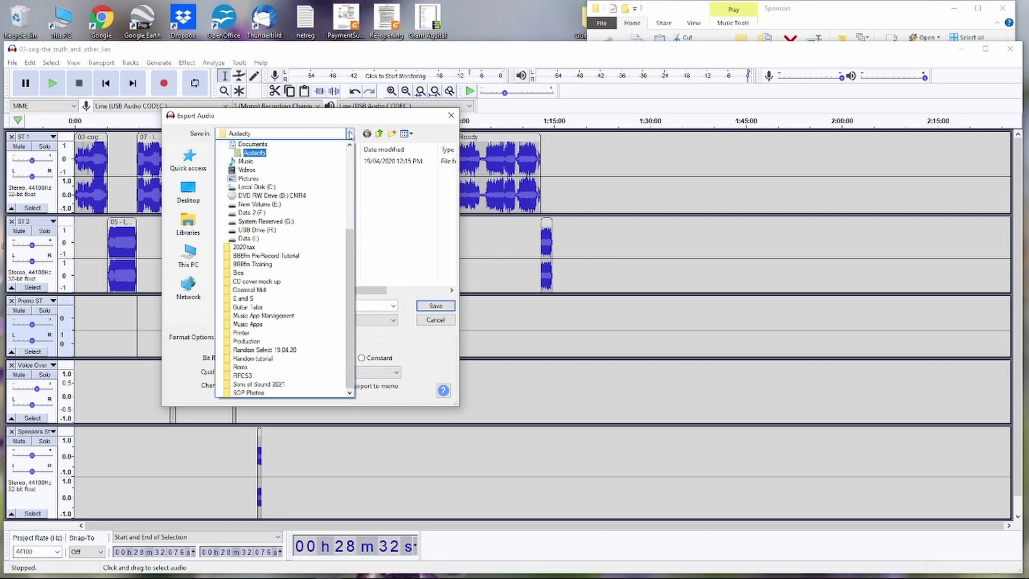
scroll(328, 163, up, 1)
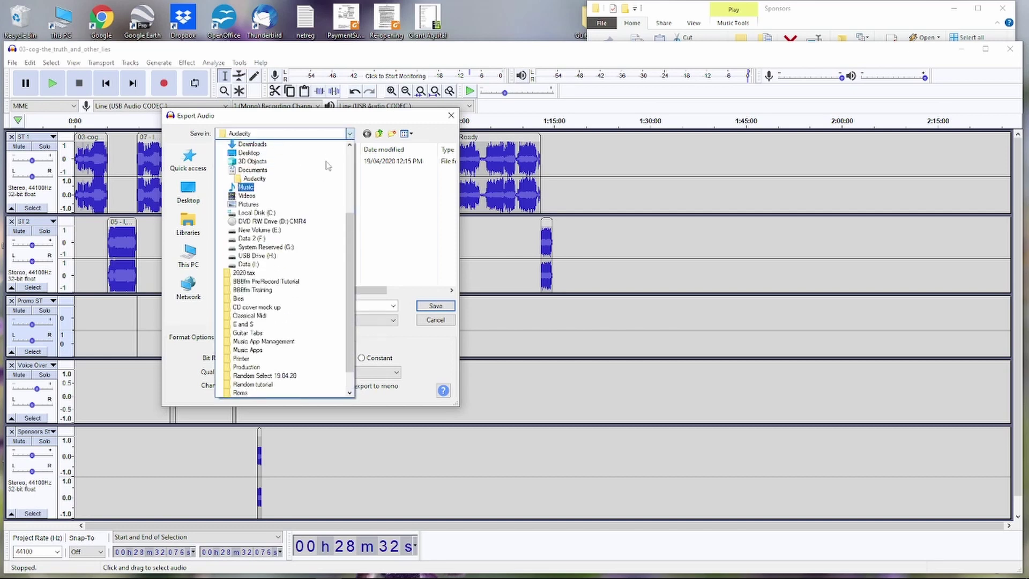
scroll(328, 165, up, 2)
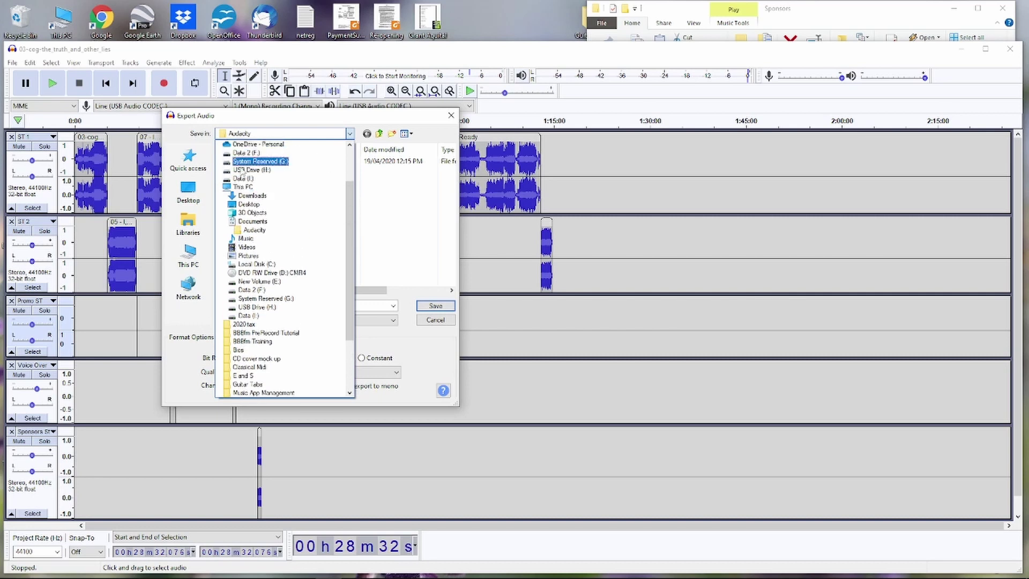
click(257, 204)
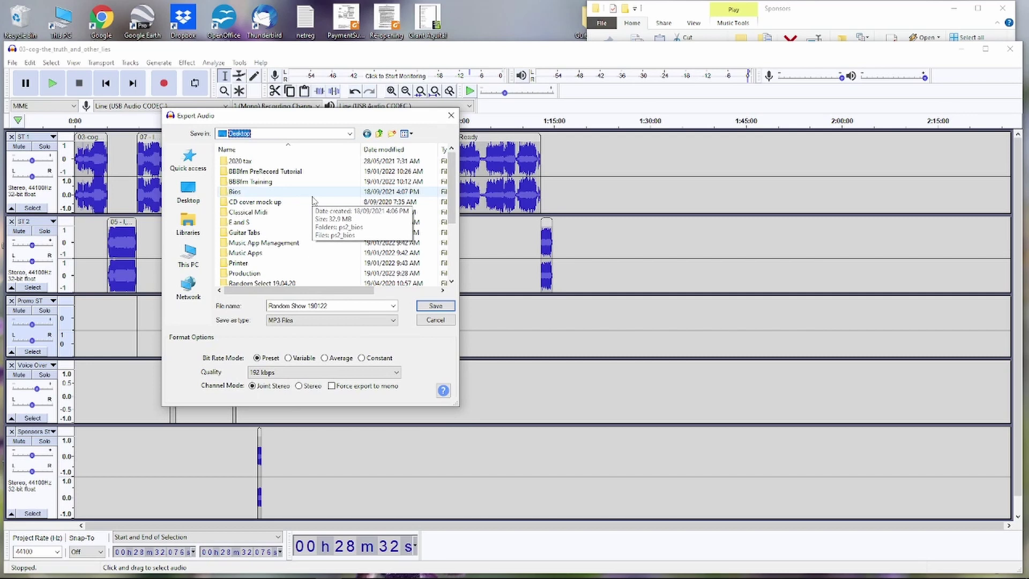
double_click(288, 172)
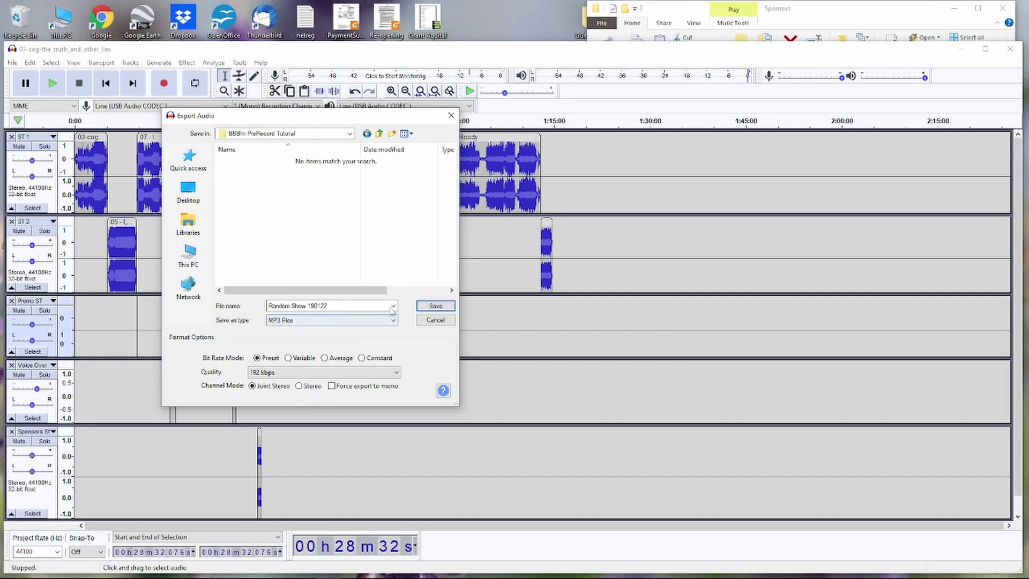
- Accept the export file name and folder, and enter artist name BBBfm in the metadata tags
click(436, 306)
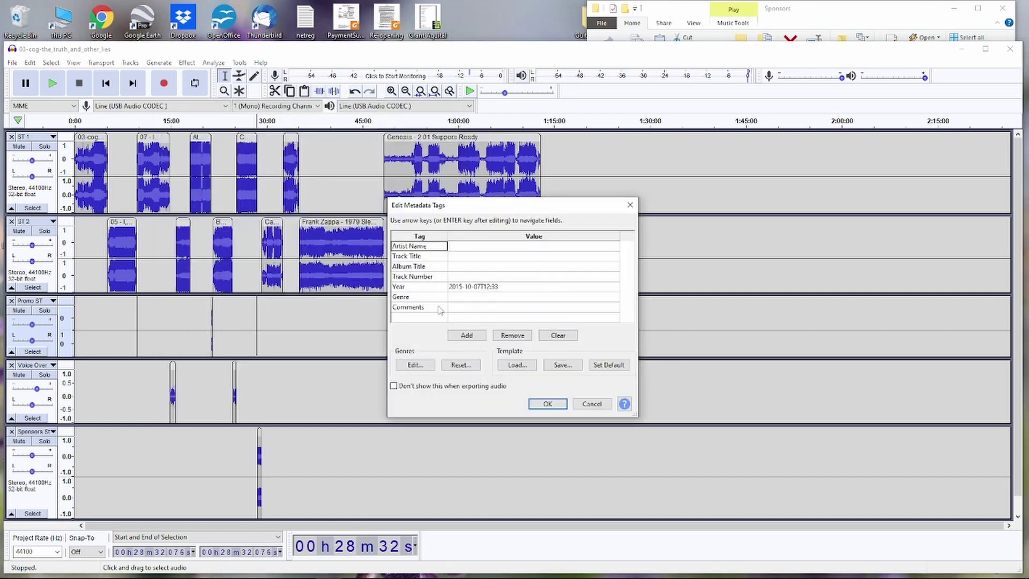
drag(475, 211, 424, 158)
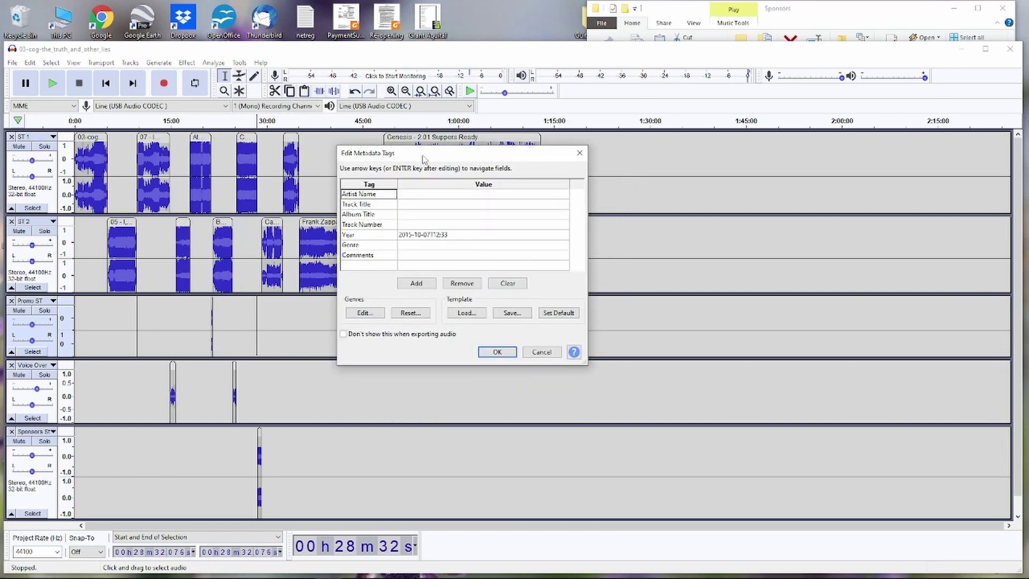
click(411, 197)
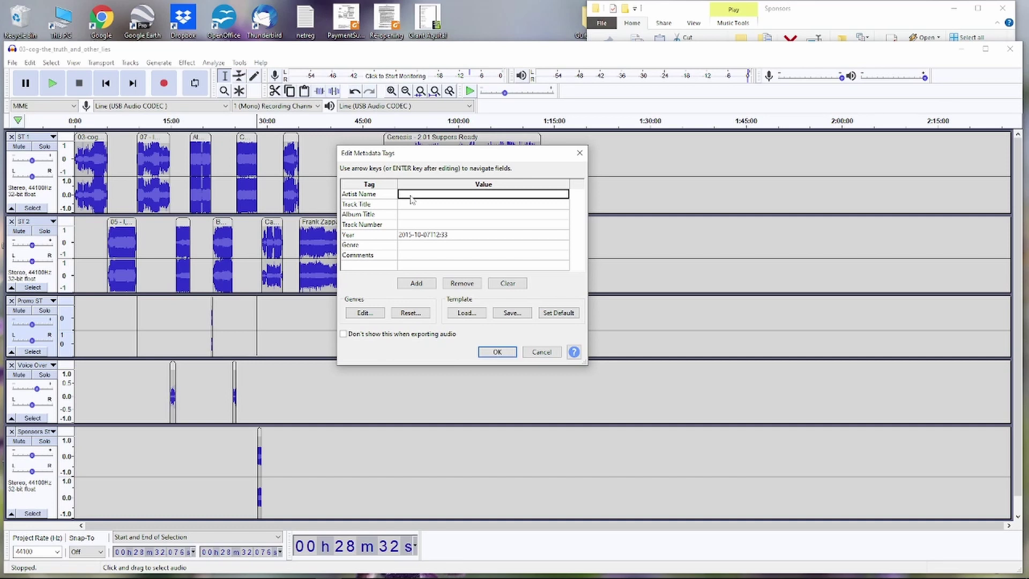
text(BB)
text(B)
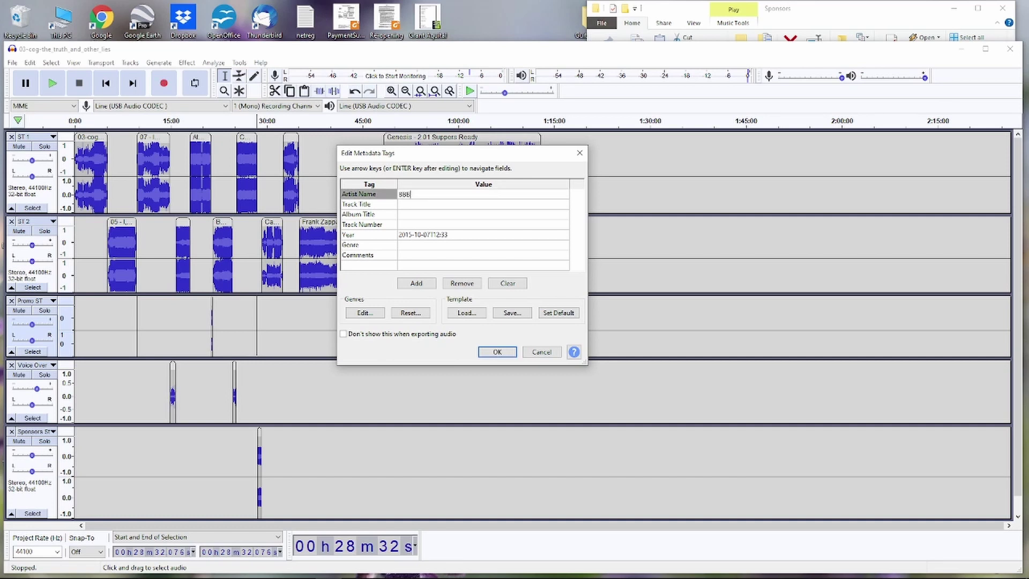
text(fm)
key(Return)
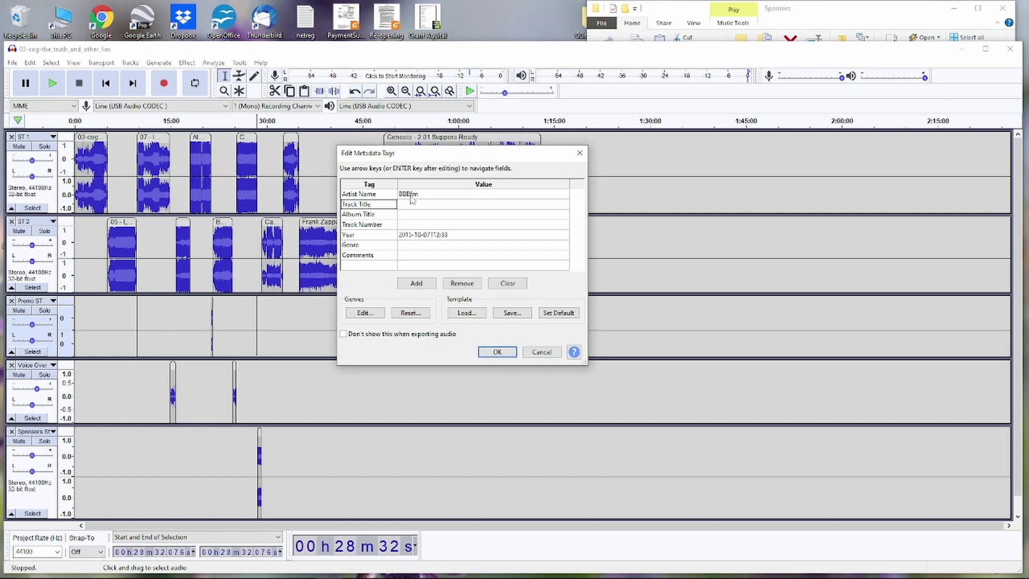
- Set the track title to 'Random Show 190122', clear the Year, and run the MP3 export
click(441, 208)
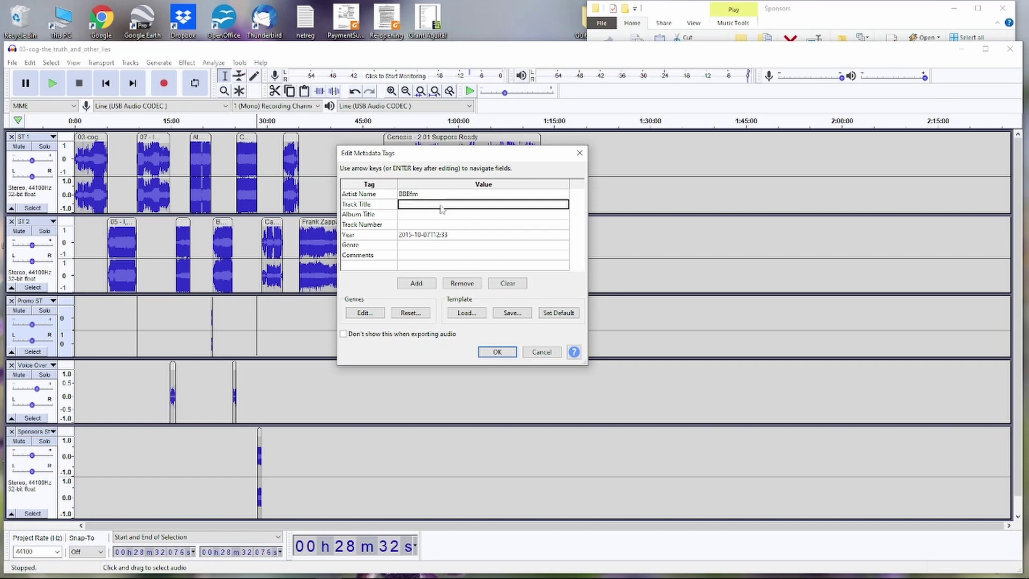
text(Random)
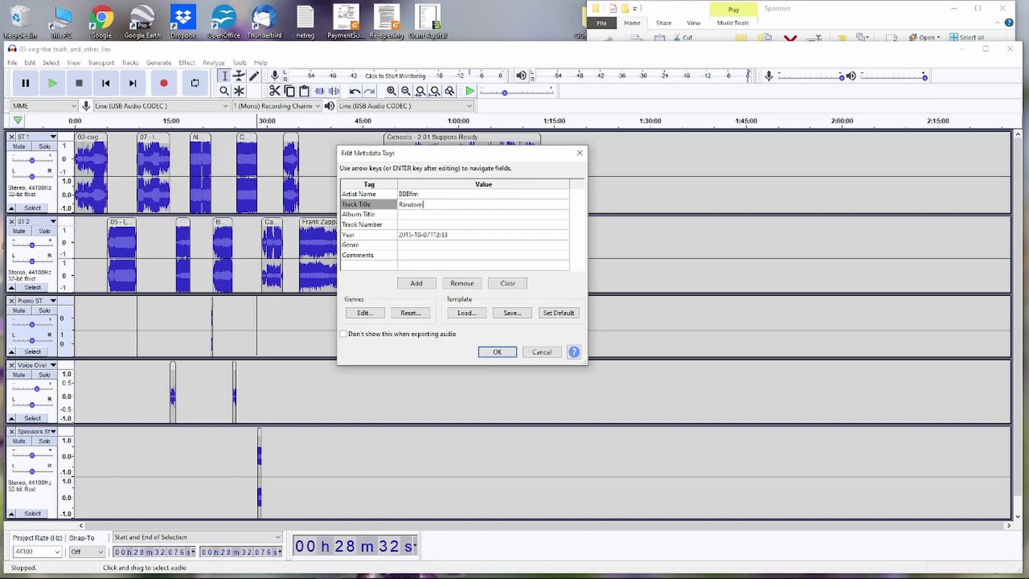
text( Show 190122)
click(461, 237)
key(Home)
key(Delete)
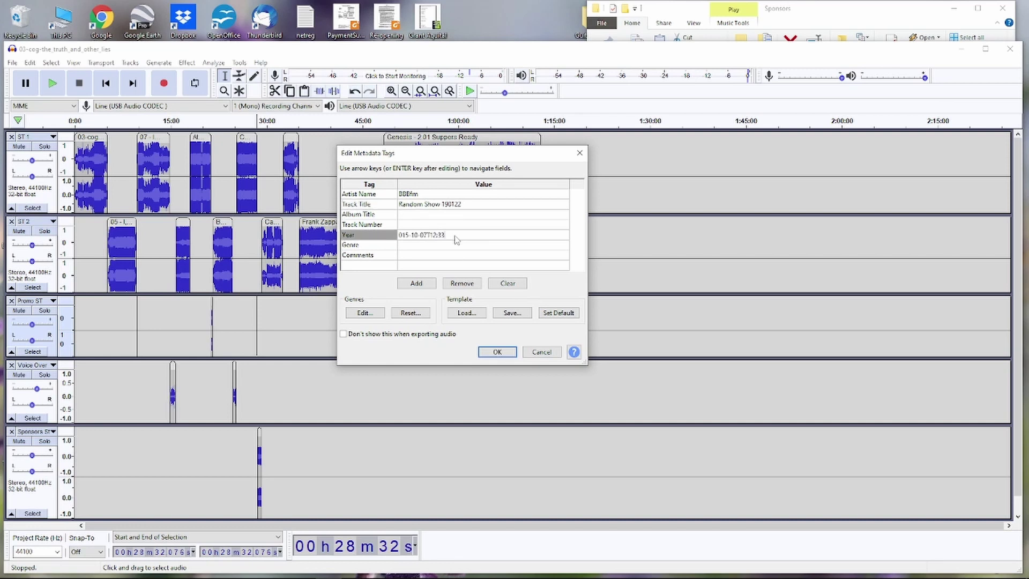
key(BackSpace)
key(BackSpace)
key(BackSpace)
key(BackSpace)
key(BackSpace)
key(BackSpace)
key(BackSpace)
key(BackSpace)
key(BackSpace)
key(BackSpace)
key(BackSpace)
key(BackSpace)
key(BackSpace)
key(BackSpace)
key(BackSpace)
click(496, 352)
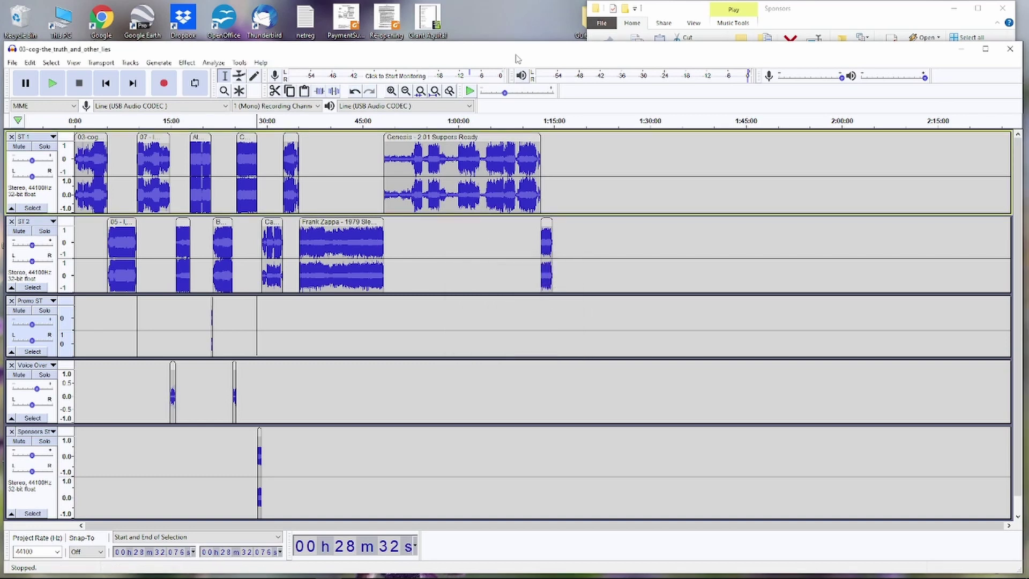
- Open the BBBfm PreRecord Tutorial folder, select the exported Random Show 190122 file, and bring up Google Drive
click(963, 53)
click(955, 8)
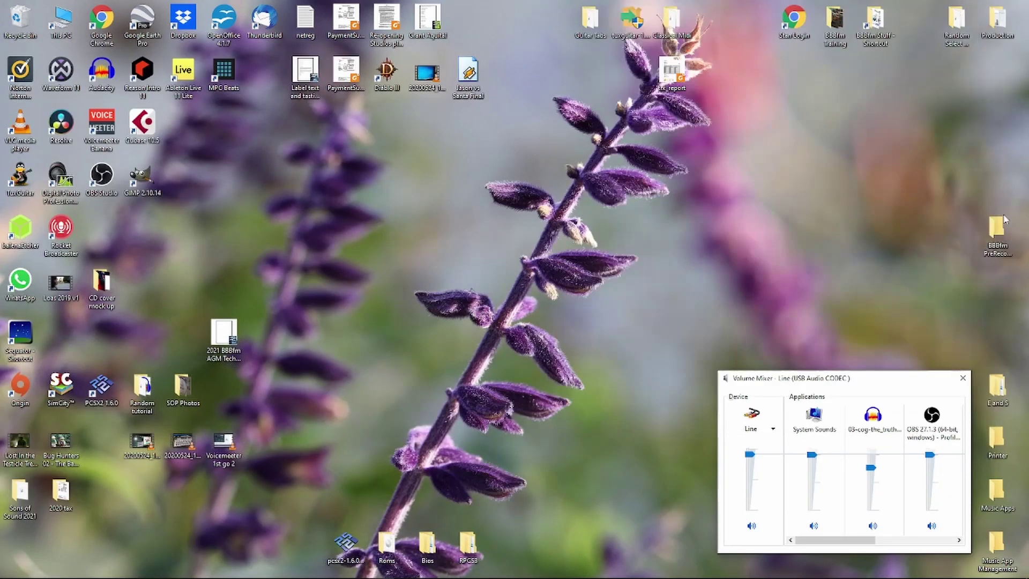
double_click(995, 229)
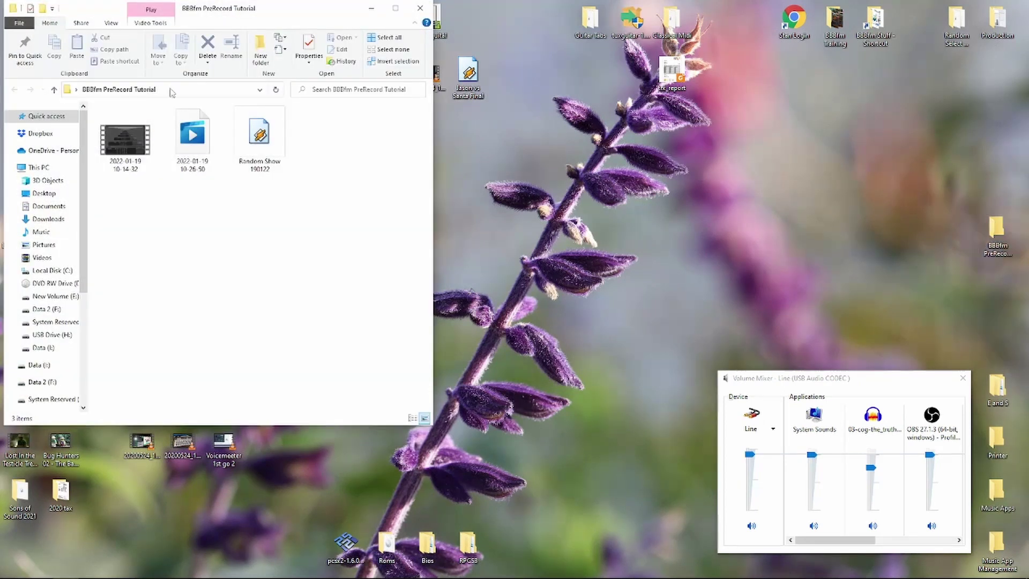
click(243, 154)
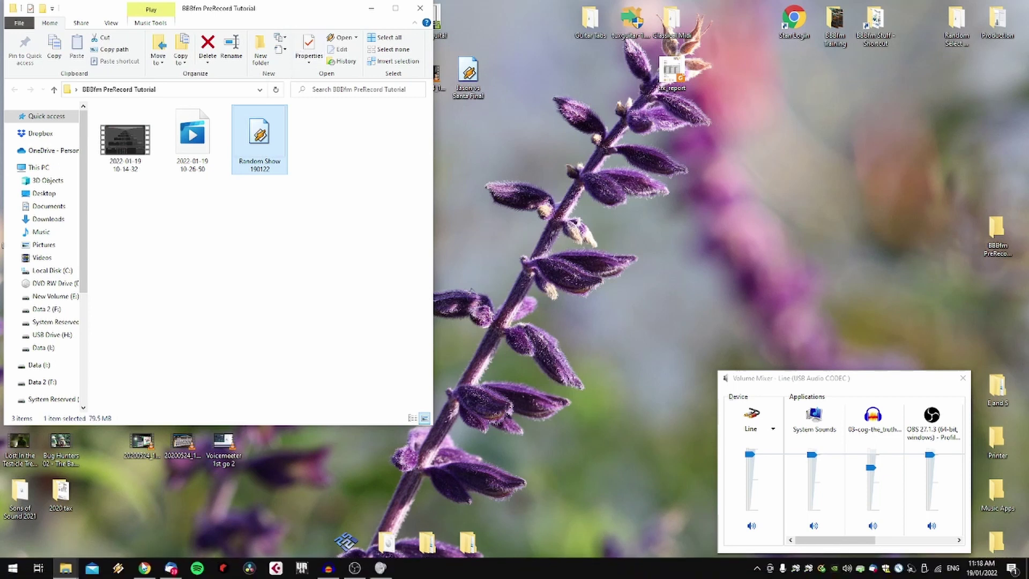
click(144, 568)
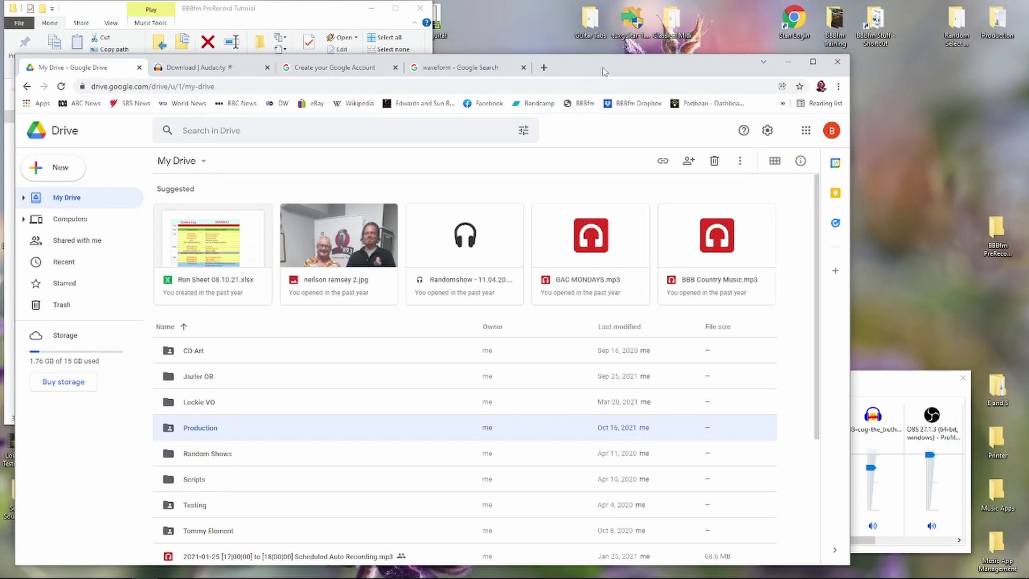
- Switch Google Drive to the other signed-in account's My Drive
drag(603, 71, 746, 76)
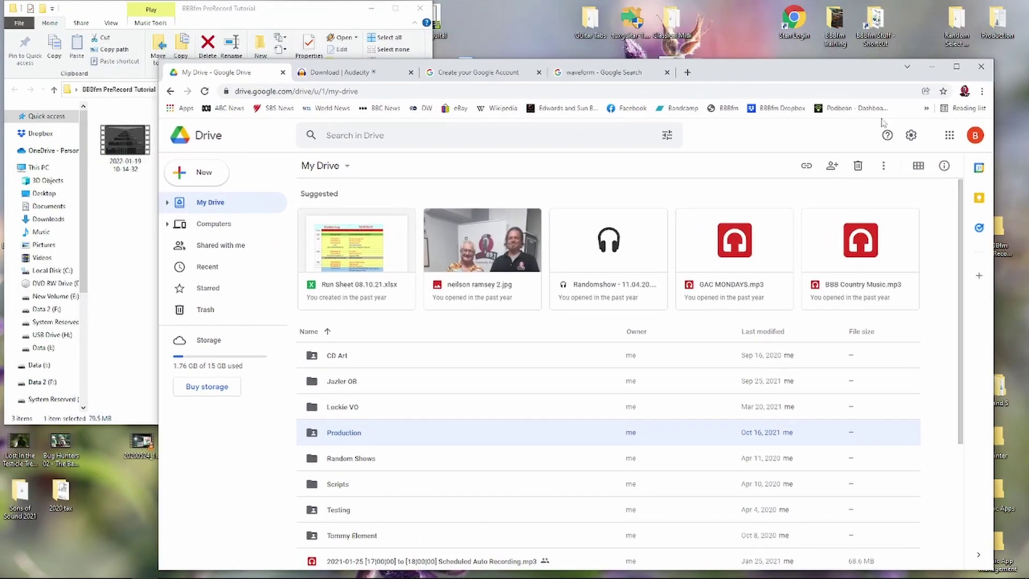
click(974, 137)
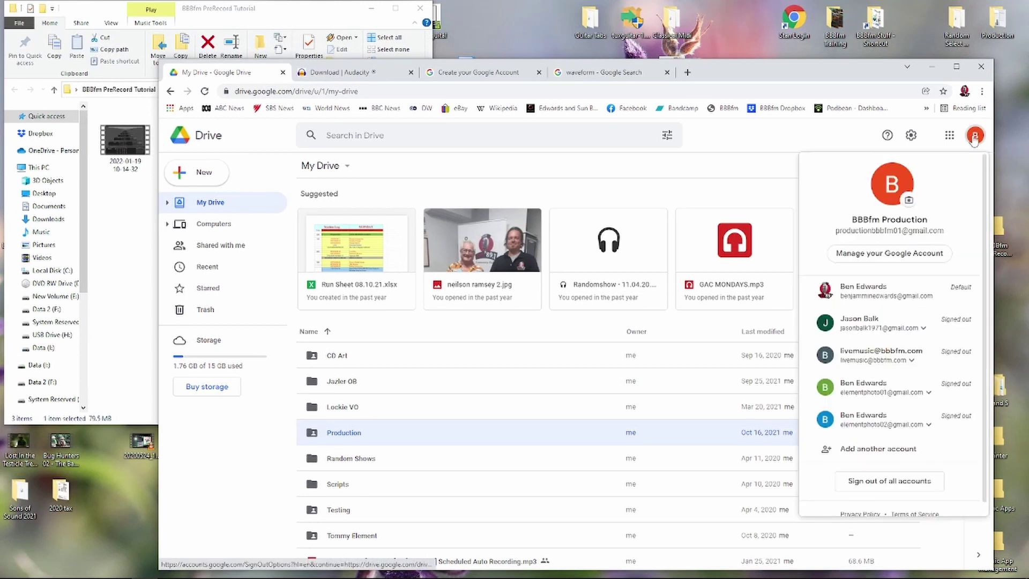
click(875, 291)
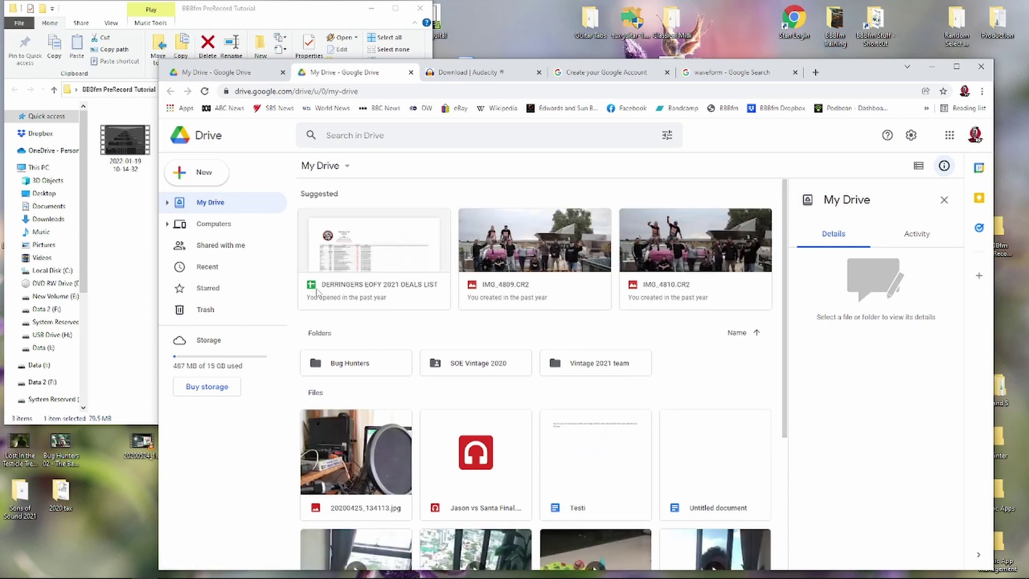
scroll(317, 292, down, 4)
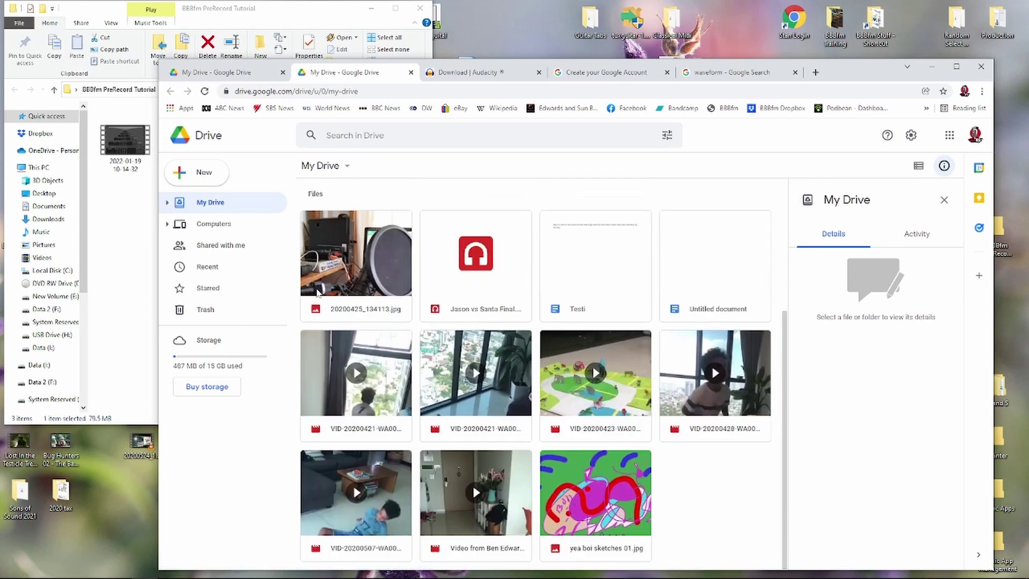
scroll(317, 292, up, 4)
scroll(480, 327, down, 4)
- Create a folder named 'Prerecorded Radio' in My Drive and open it
click(206, 179)
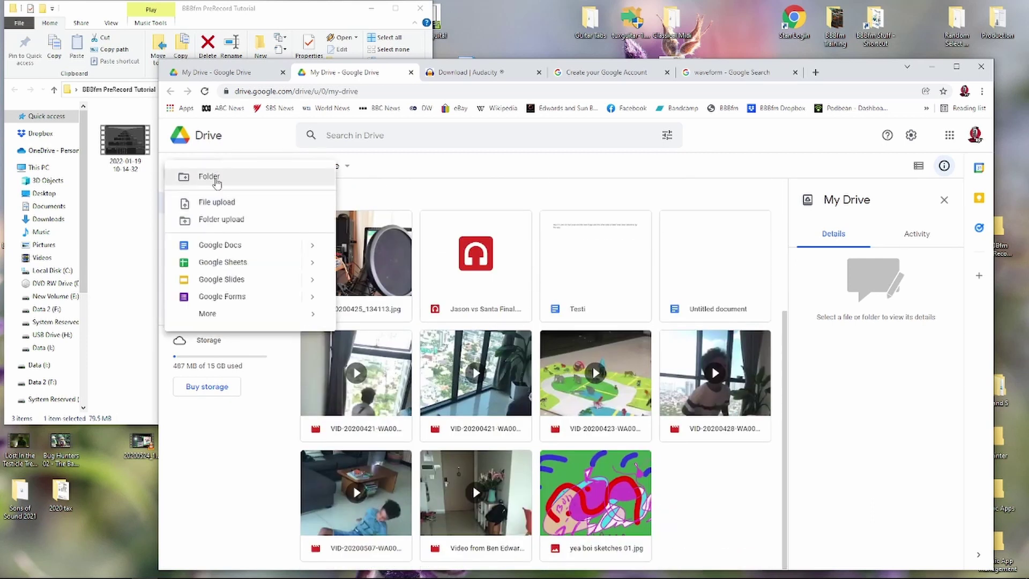
click(213, 179)
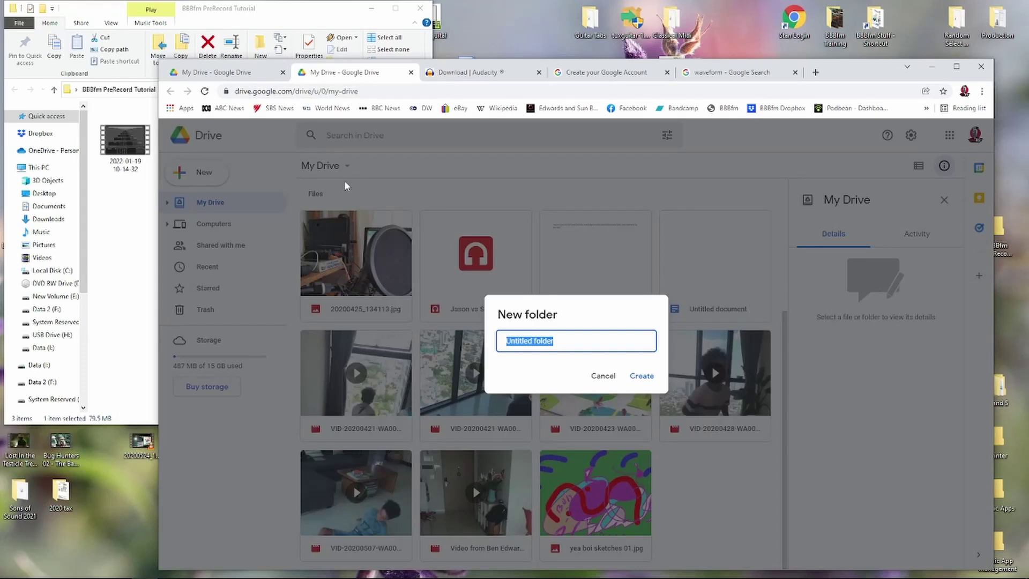
text(Prerecorded Radio)
key(Return)
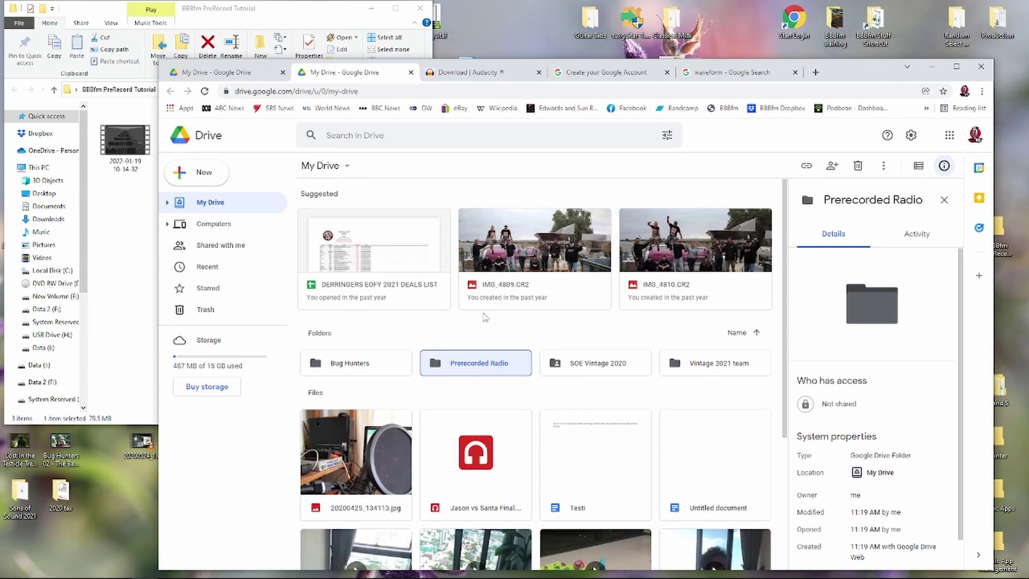
click(464, 365)
double_click(465, 365)
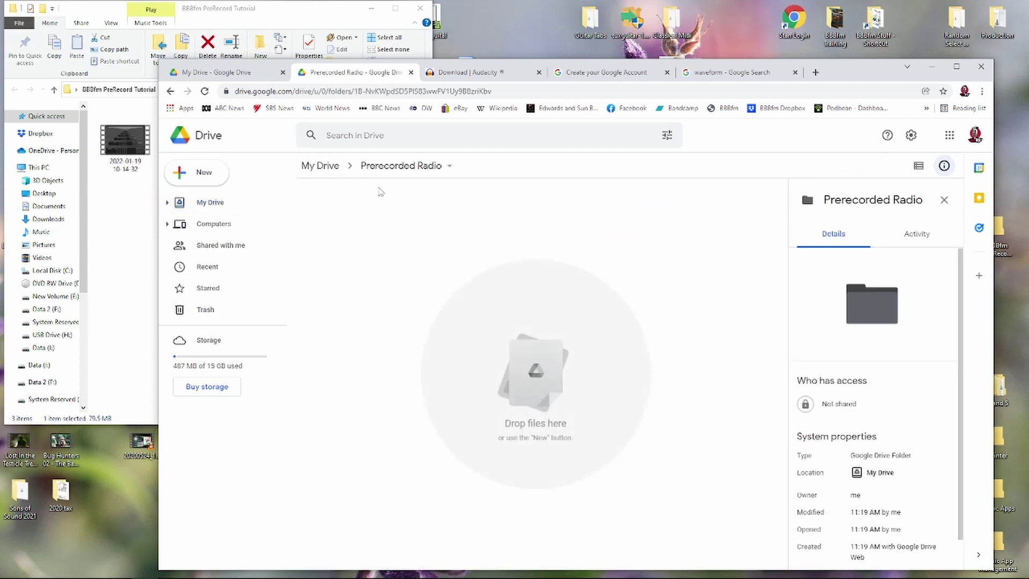
drag(839, 69, 917, 56)
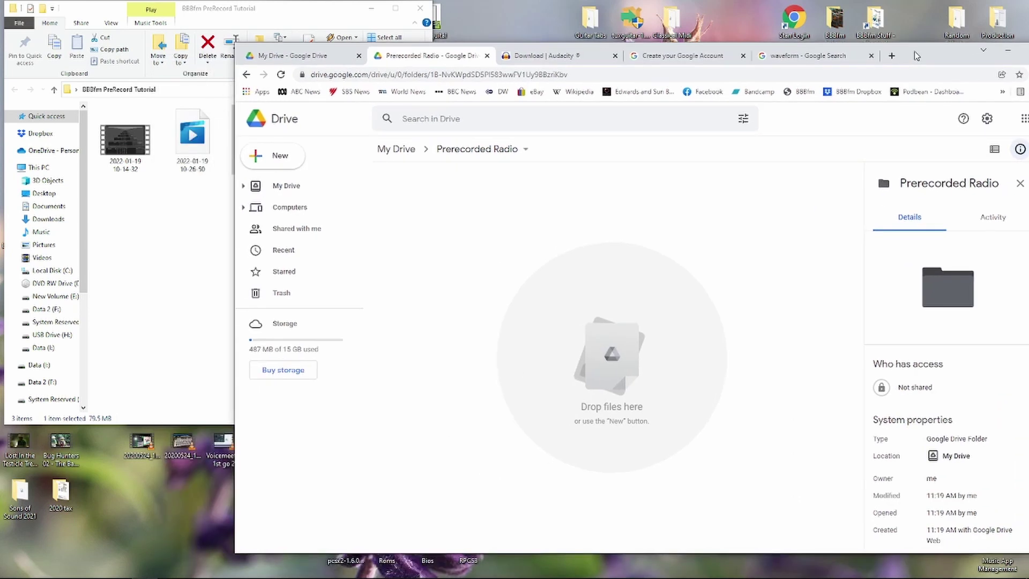
- Drag Random Show 190122 from File Explorer into the Prerecorded Radio Drive folder to upload it
click(211, 257)
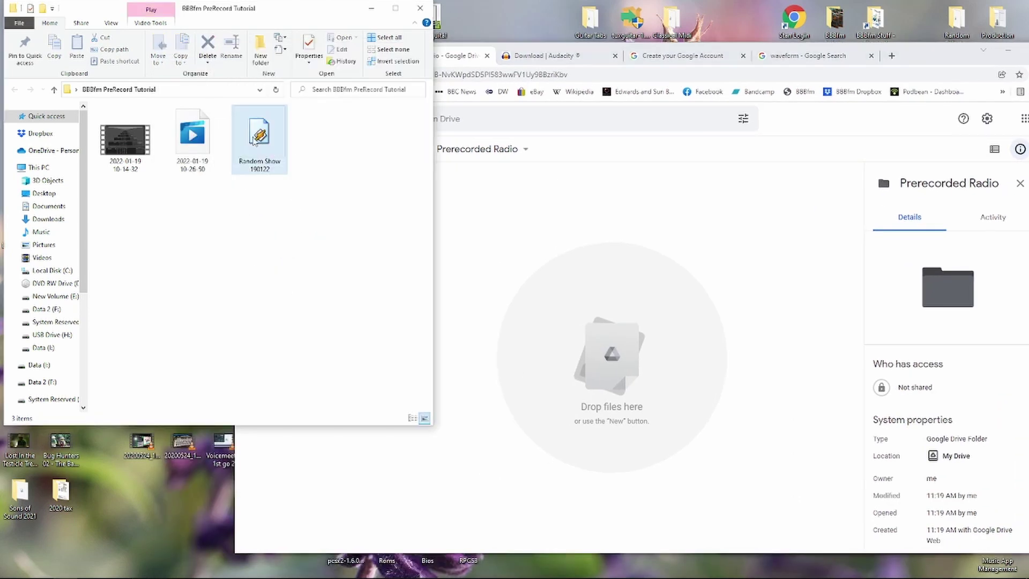
mouse_move(254, 142)
drag(254, 139, 589, 344)
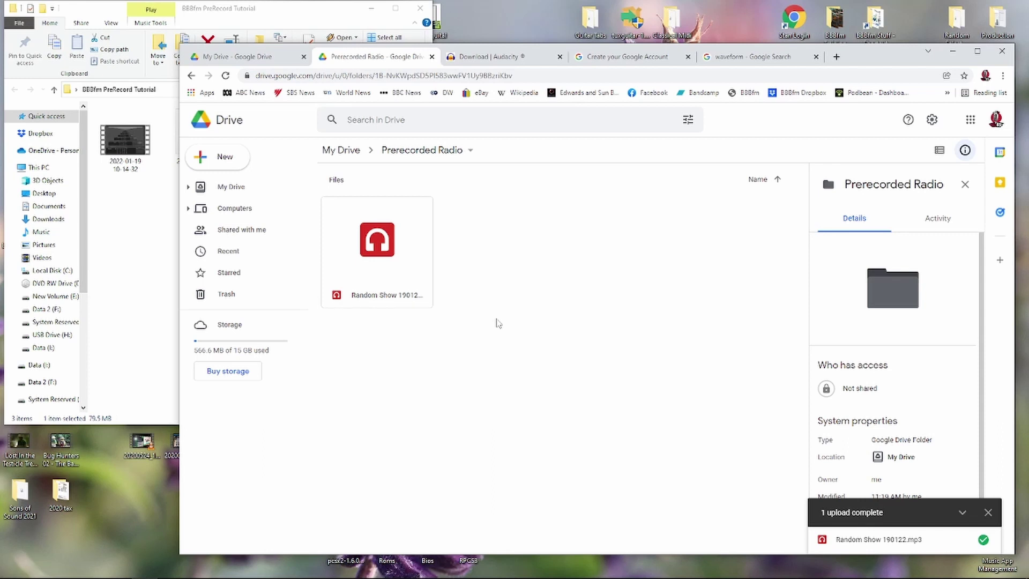
- Share Random Show 190122.mp3 with the production account's e-mail address, then go to My Drive
right_click(384, 245)
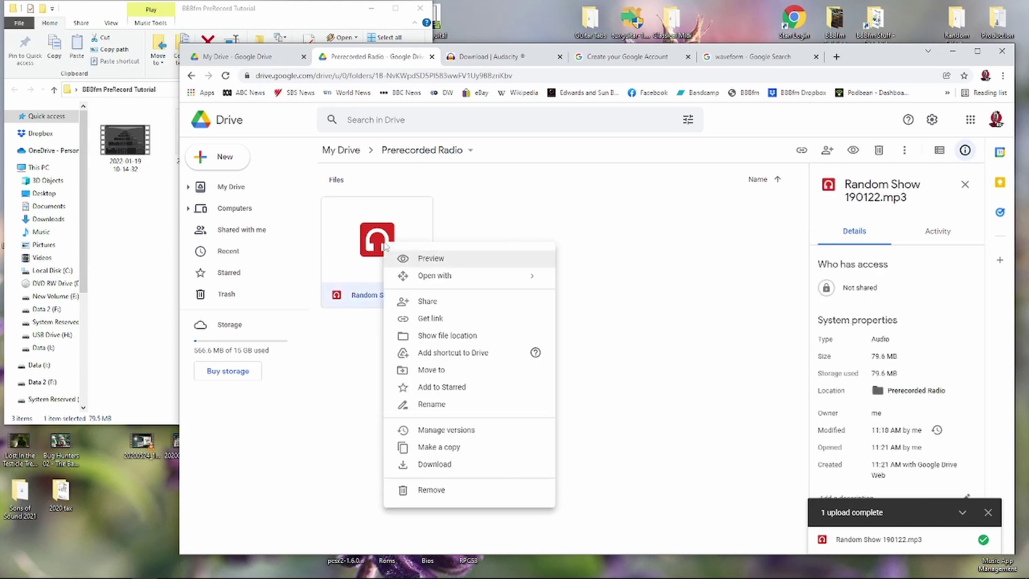
click(456, 308)
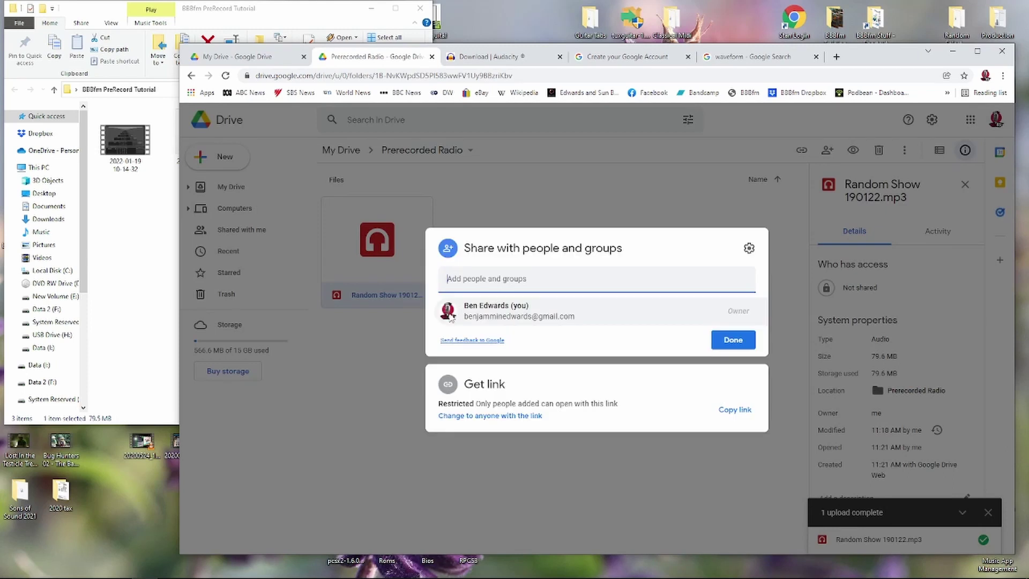
click(466, 316)
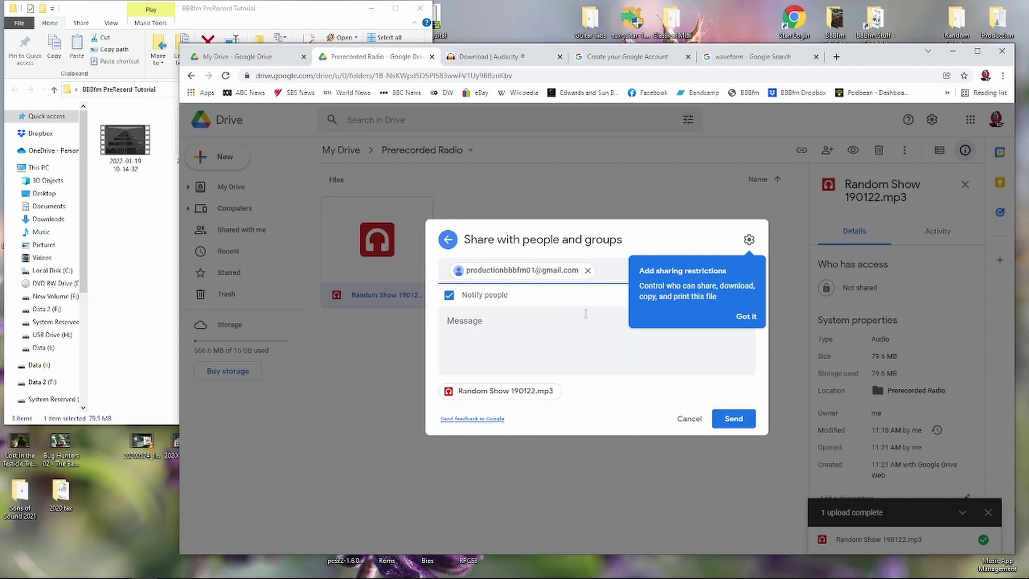
click(734, 418)
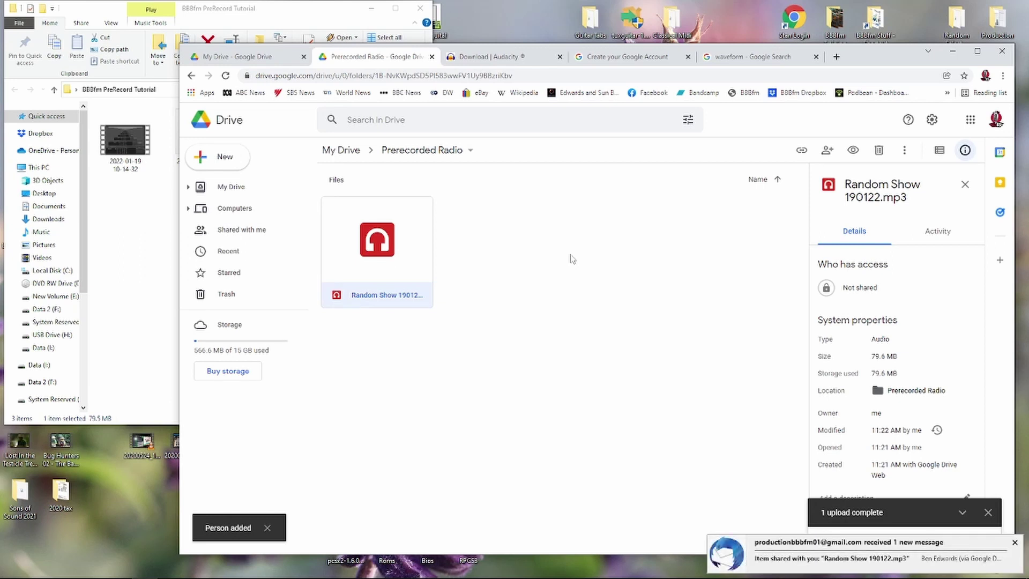
click(264, 57)
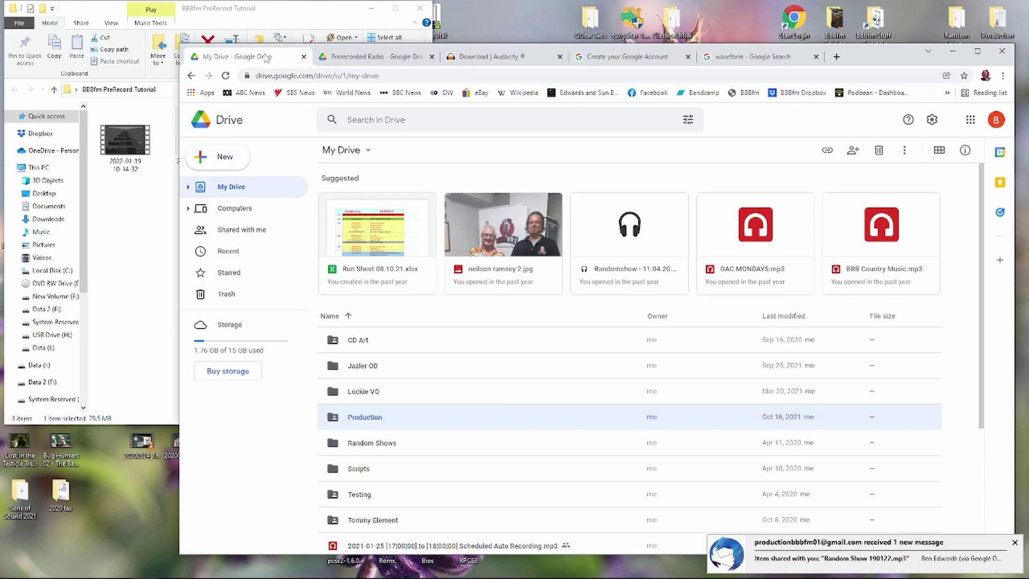
- Confirm Random Show 190122.mp3 is listed under Shared with me, then bring up OBS Studio
click(244, 232)
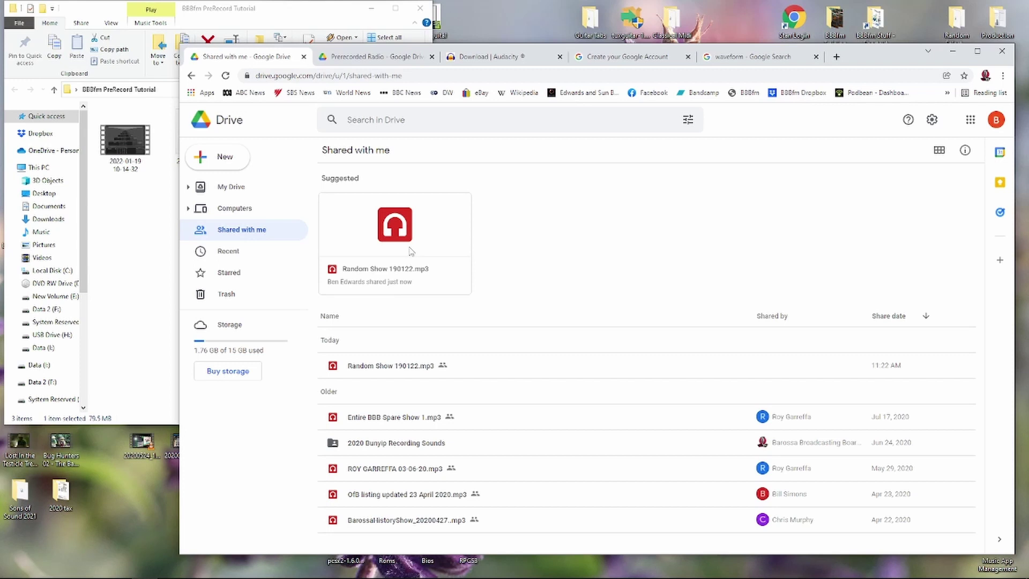
right_click(396, 225)
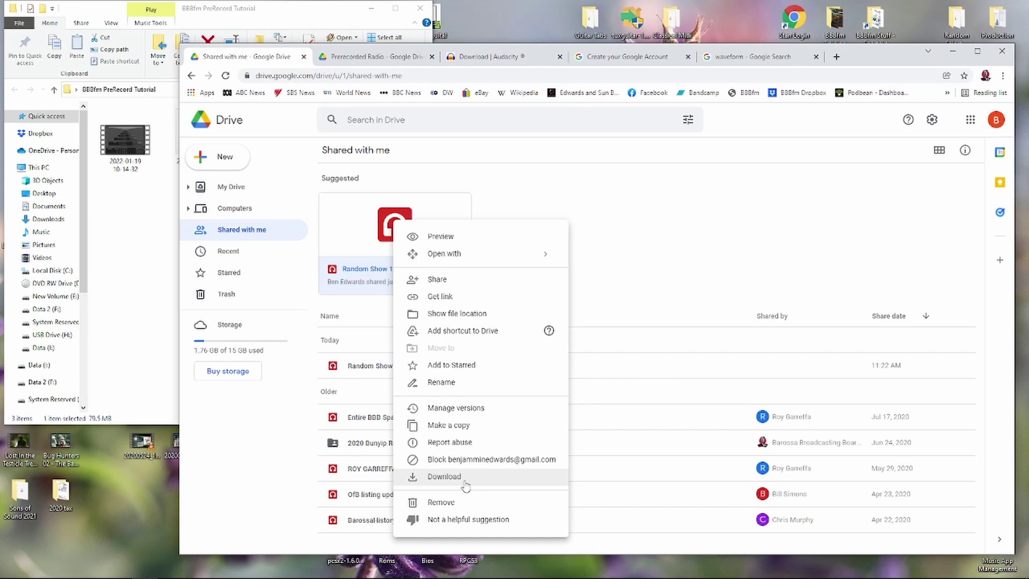
click(670, 210)
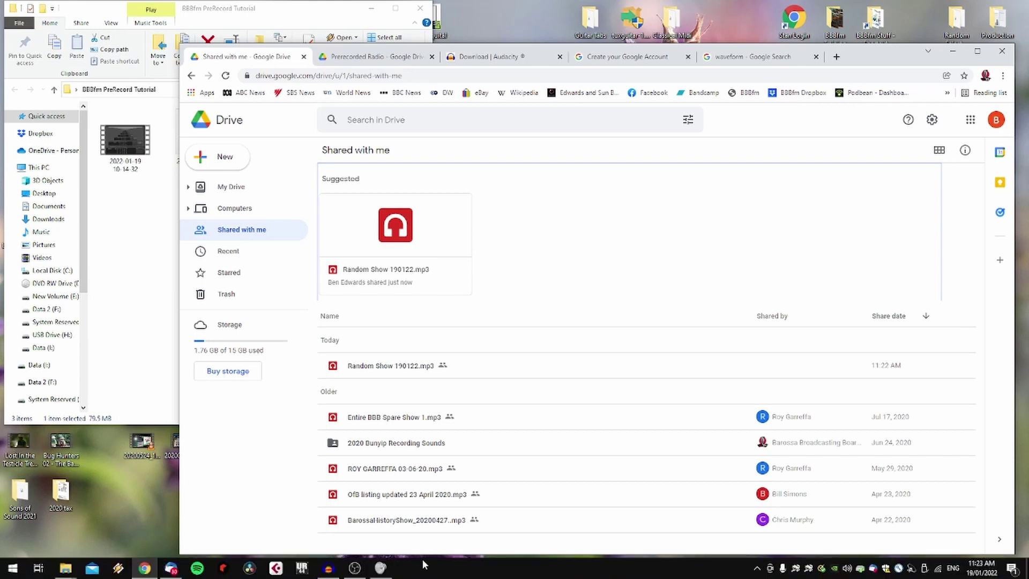
click(349, 571)
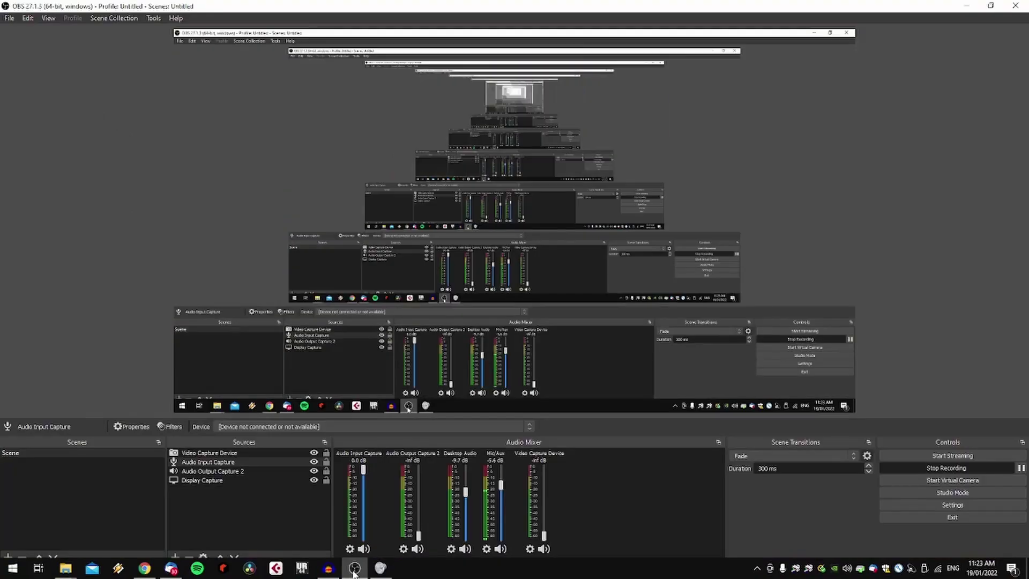